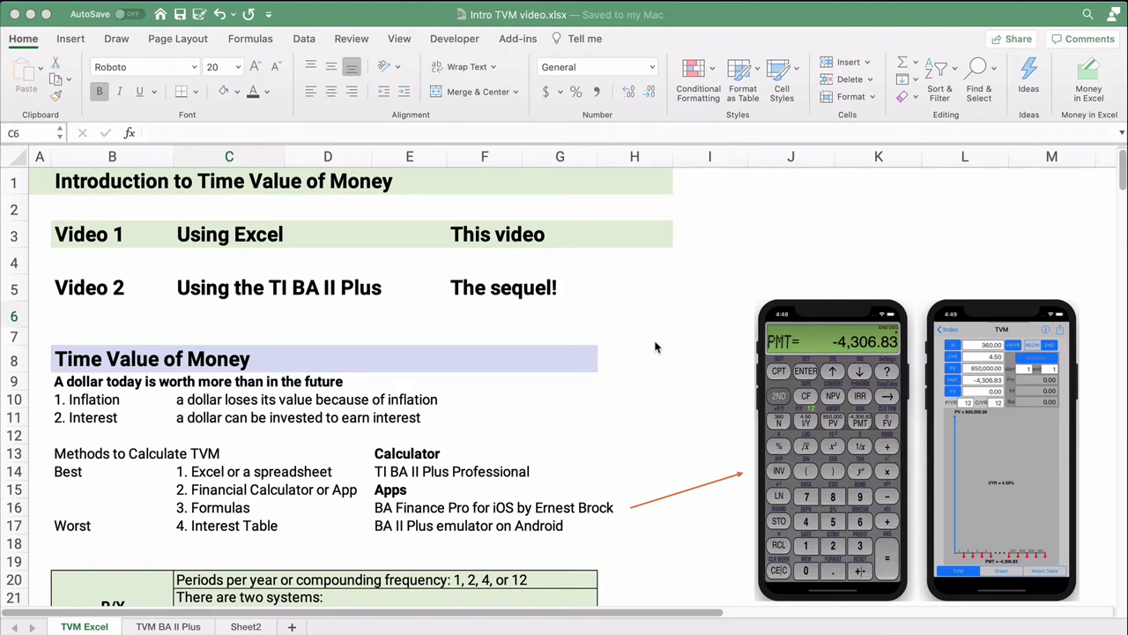
# Review the Time Value of Money introduction and the ranked calculation methods, including the recommended calculator and apps
pyautogui.scroll(-4, 522, 405)
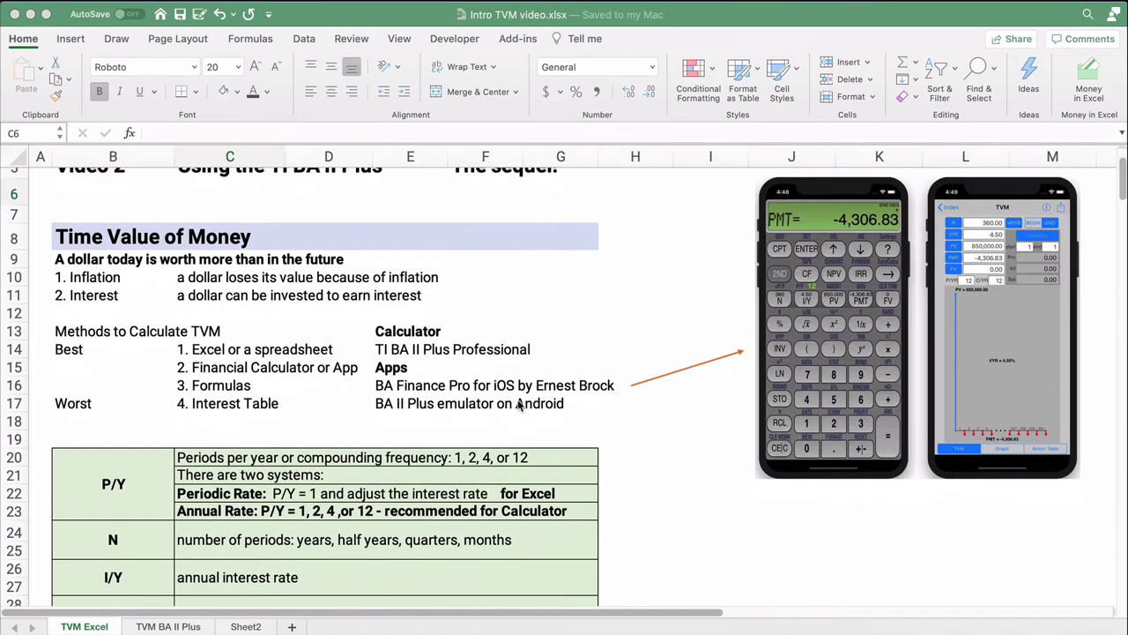
pyautogui.scroll(-3, 520, 403)
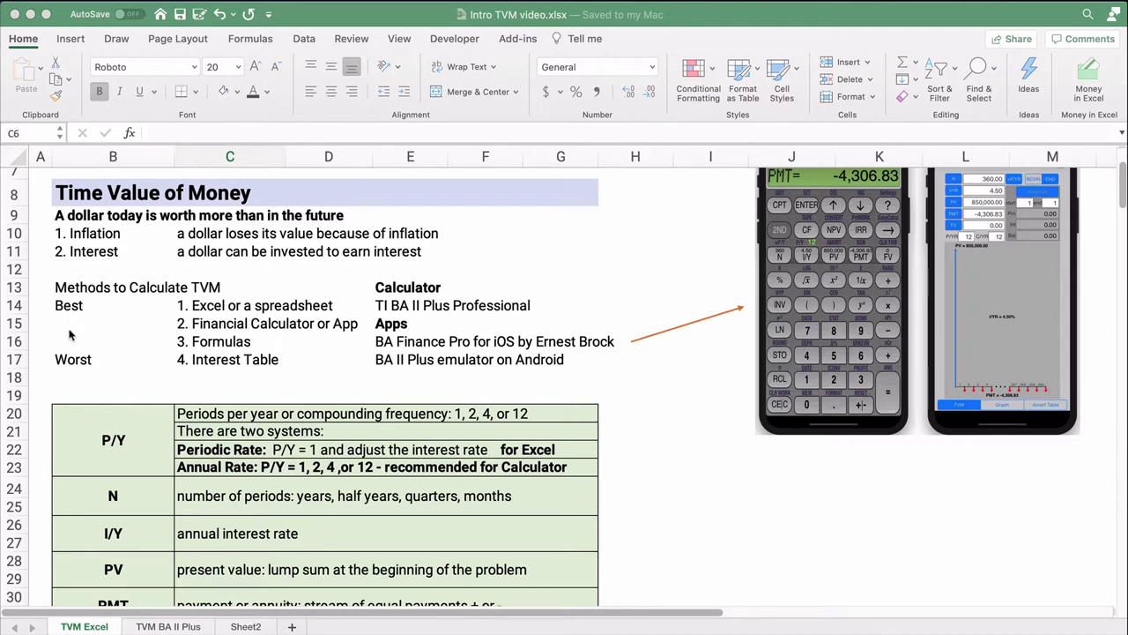
pyautogui.click(204, 308)
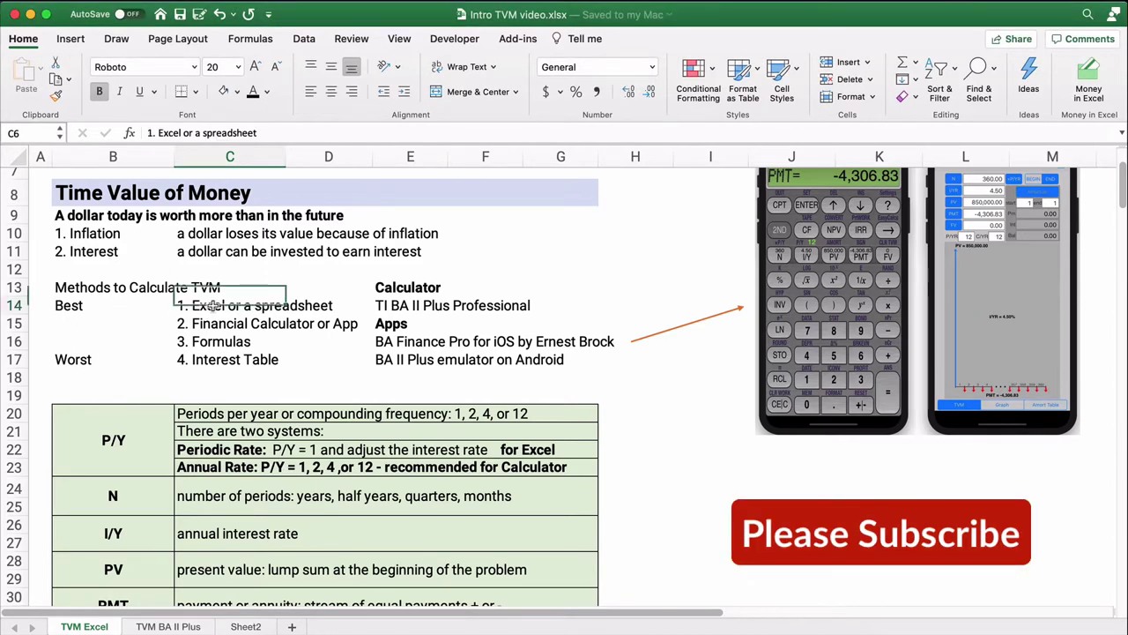
pyautogui.click(117, 337)
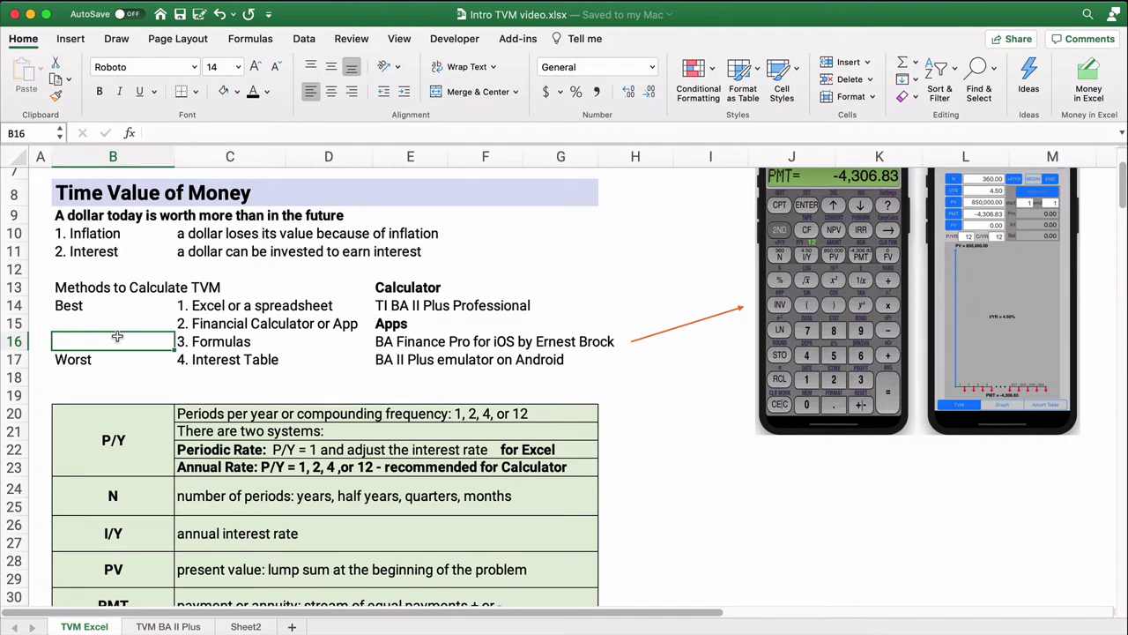
pyautogui.click(212, 302)
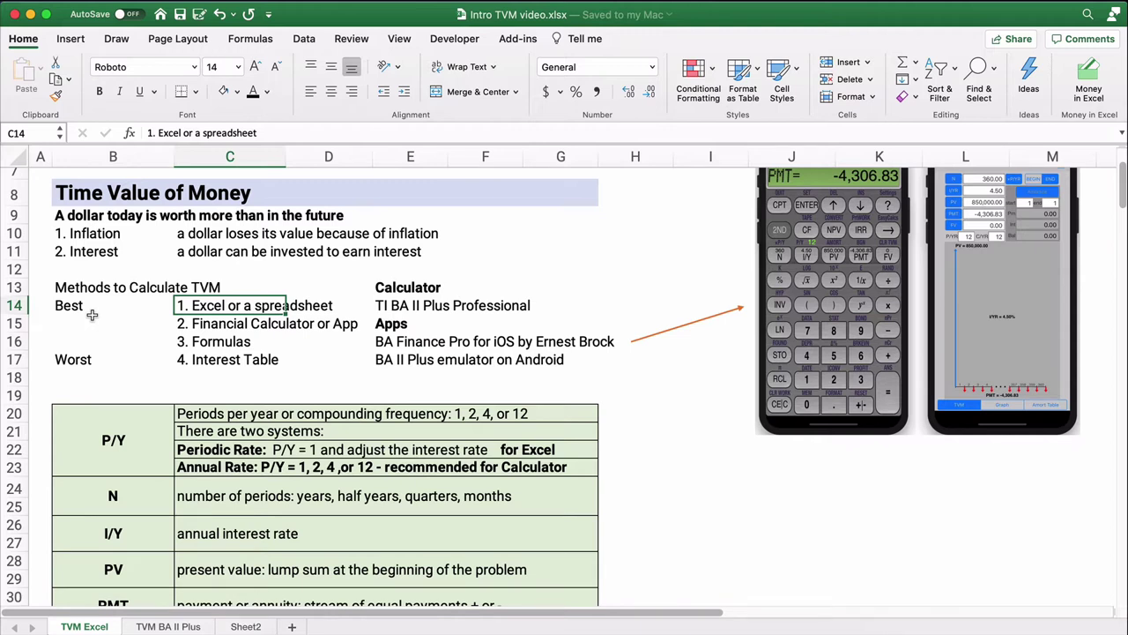
pyautogui.click(399, 305)
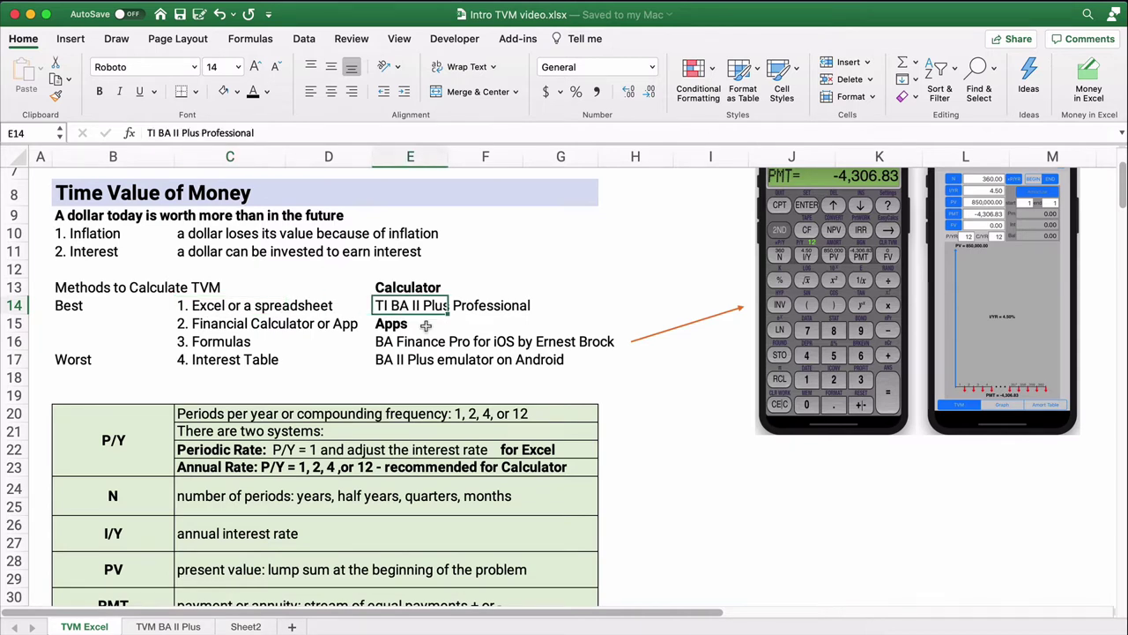
pyautogui.click(428, 325)
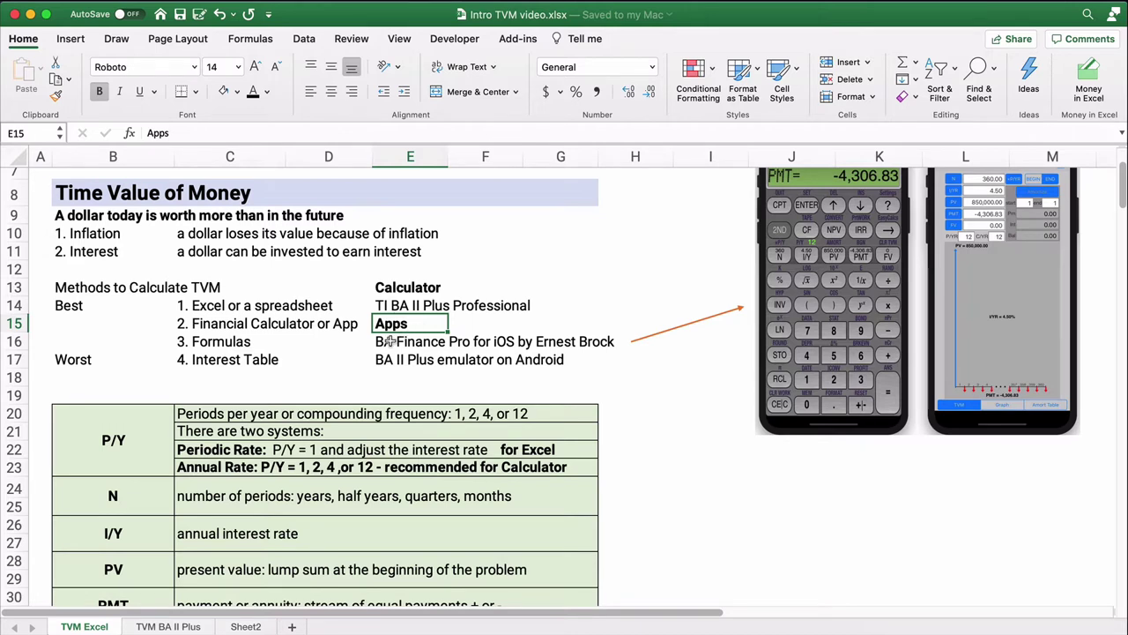
pyautogui.click(388, 340)
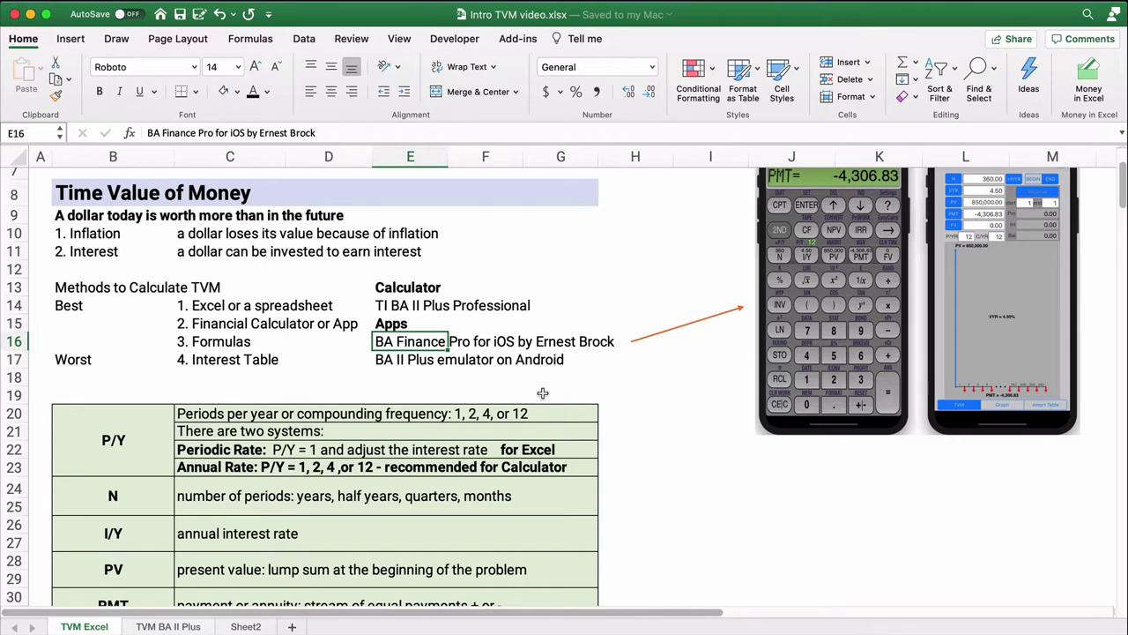
pyautogui.scroll(3, 543, 394)
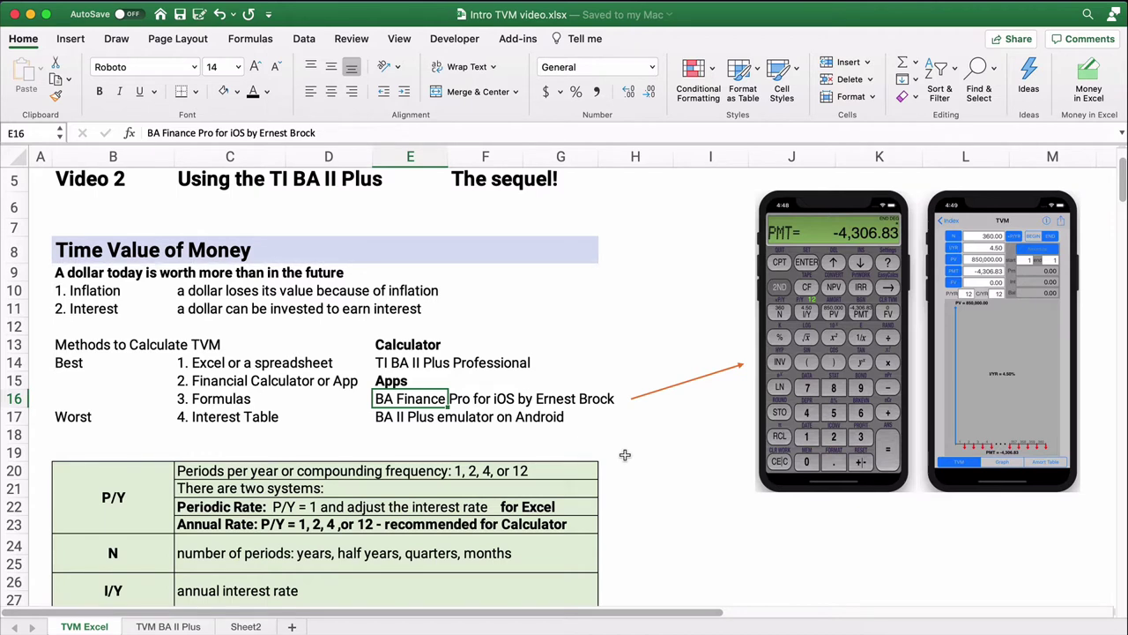
pyautogui.click(383, 423)
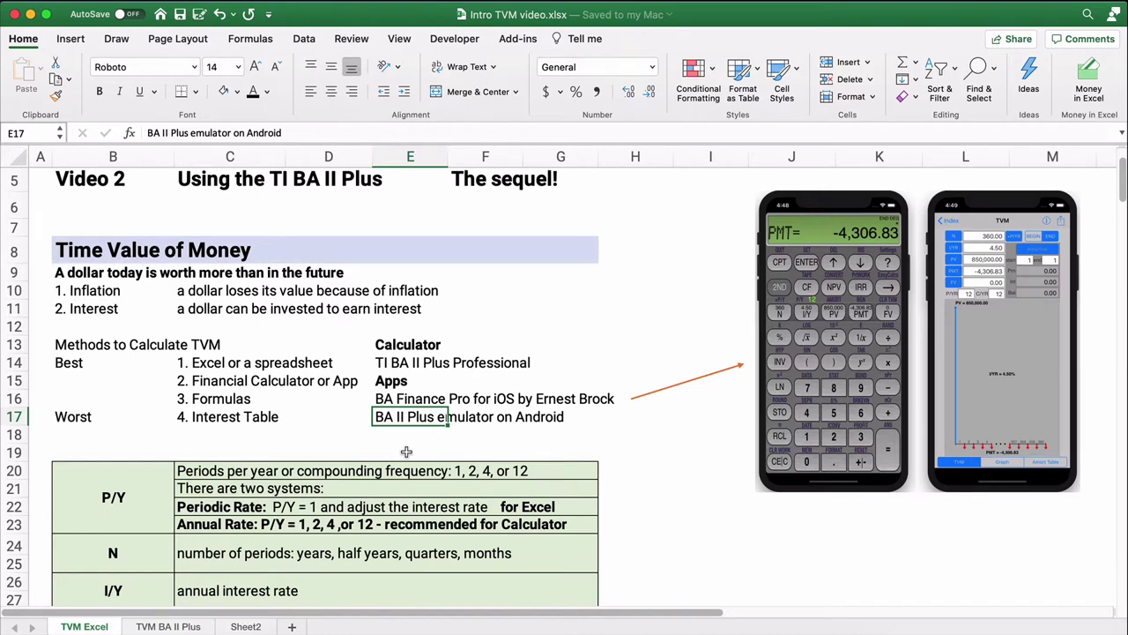
pyautogui.moveTo(201, 359); pyautogui.dragTo(312, 381)
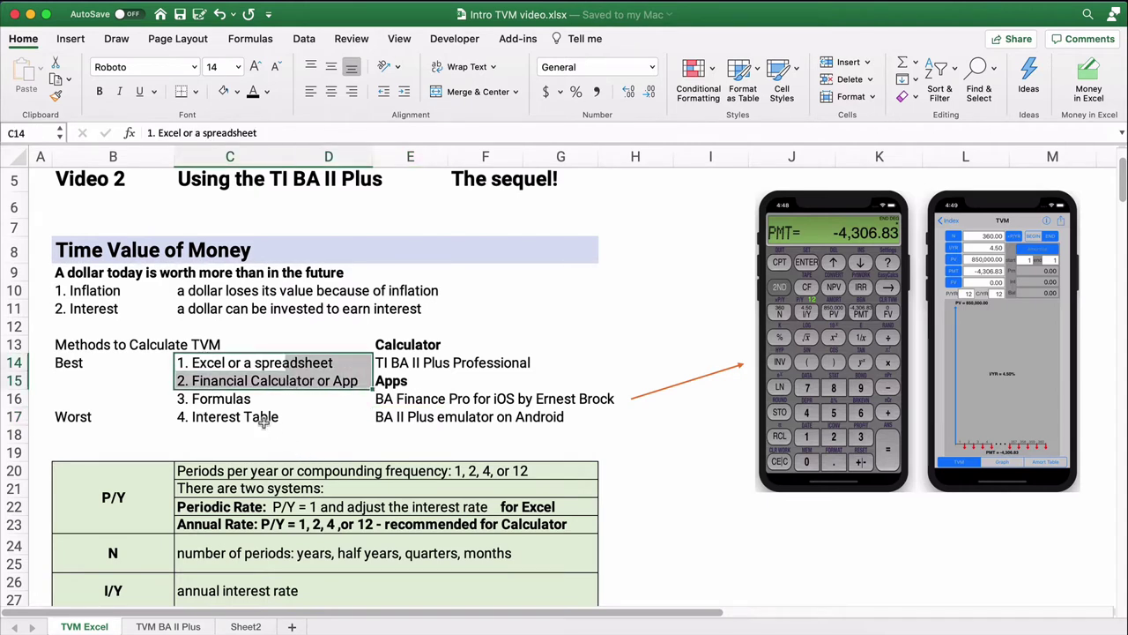
pyautogui.click(222, 398)
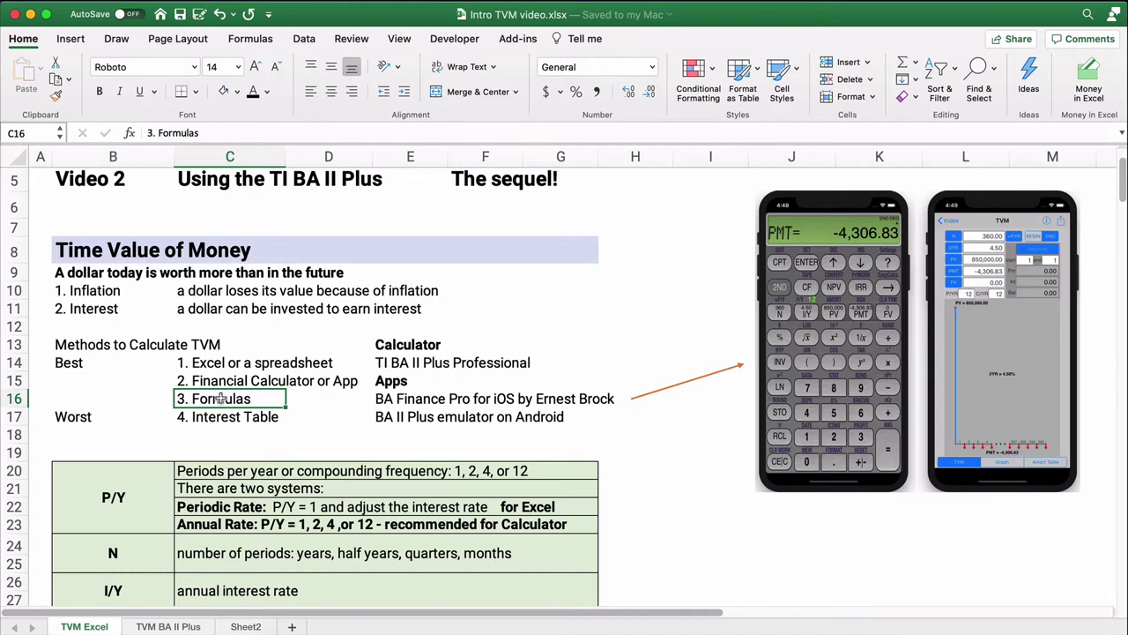
pyautogui.click(93, 399)
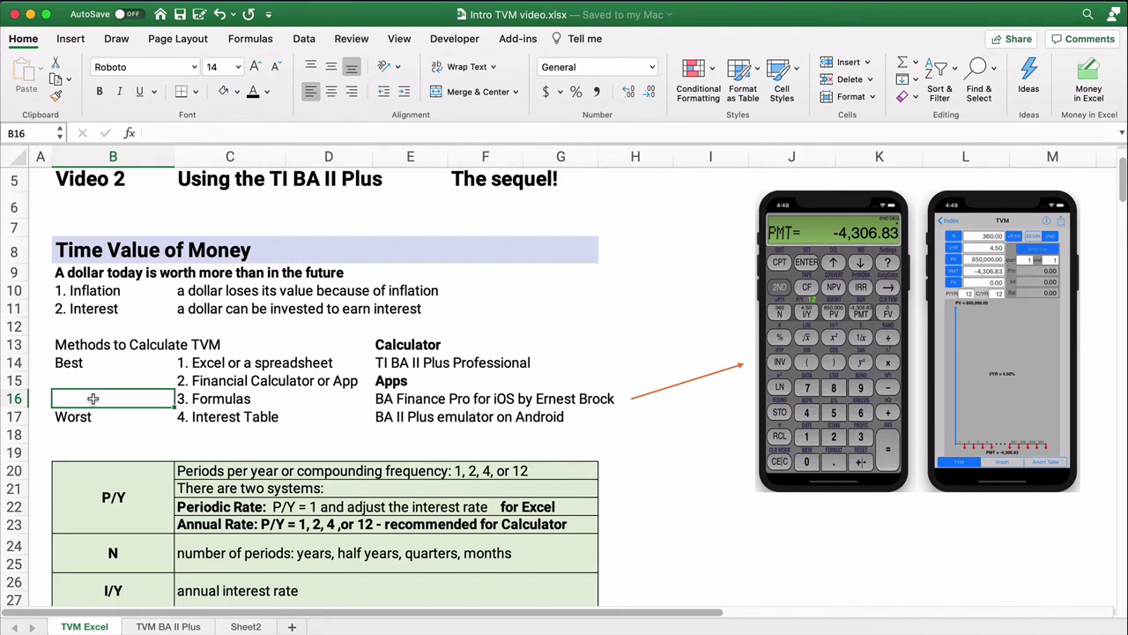
pyautogui.click(217, 422)
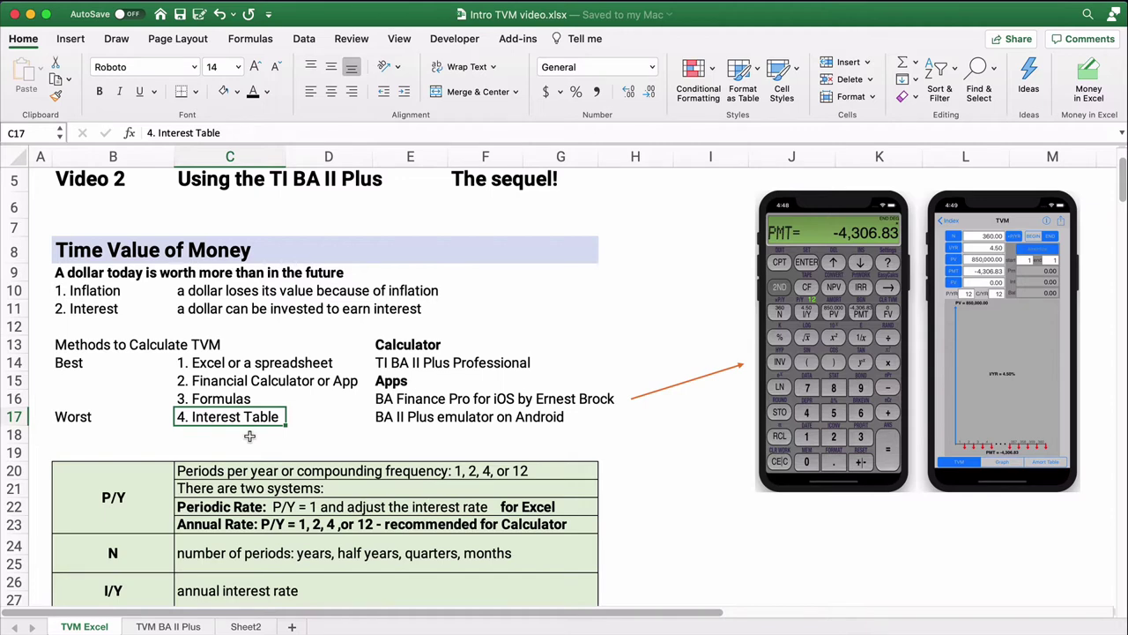
# Examine the variable definitions table from P/Y, with its periodic and annual rate systems, through N, I/Y, PV, PMT and FV
pyautogui.scroll(-5, 249, 436)
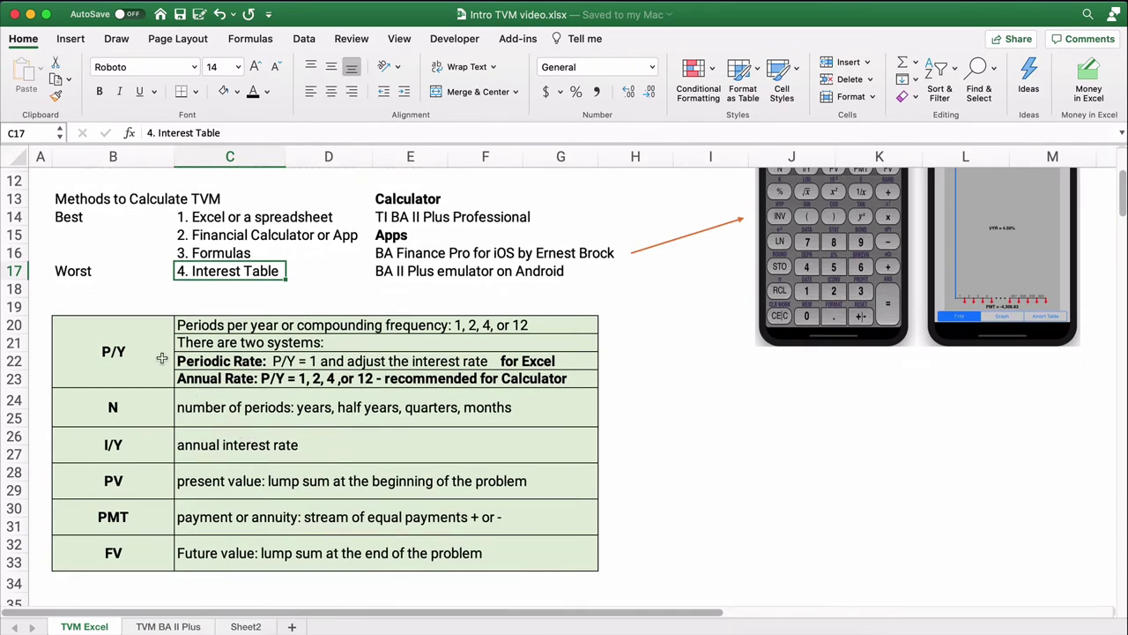
pyautogui.click(85, 343)
pyautogui.moveTo(86, 343); pyautogui.dragTo(403, 361)
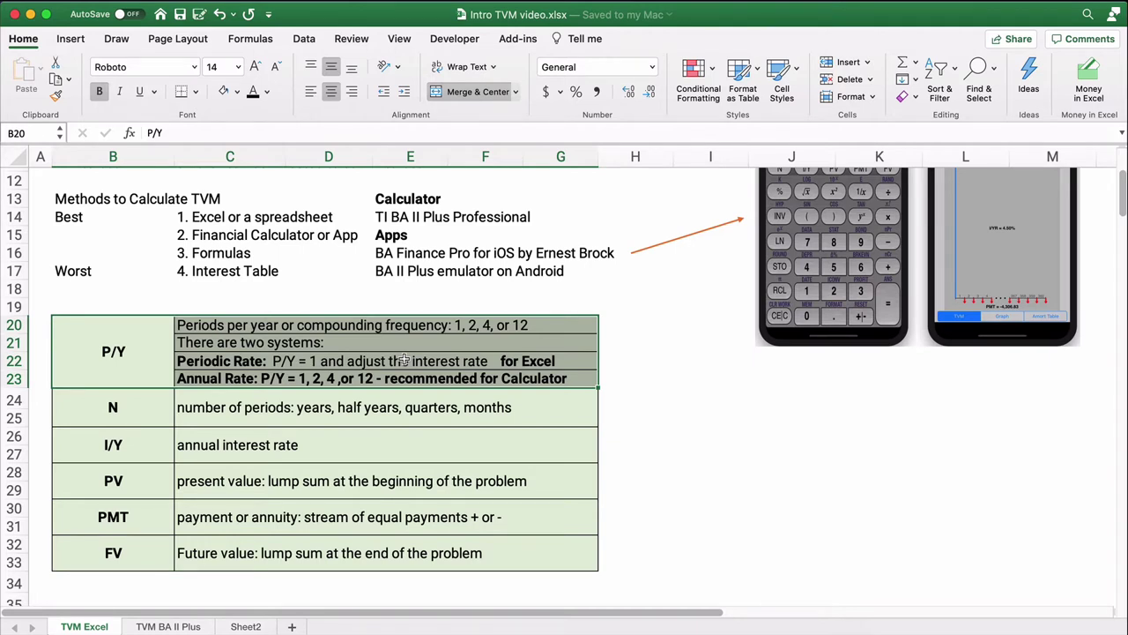
pyautogui.click(631, 345)
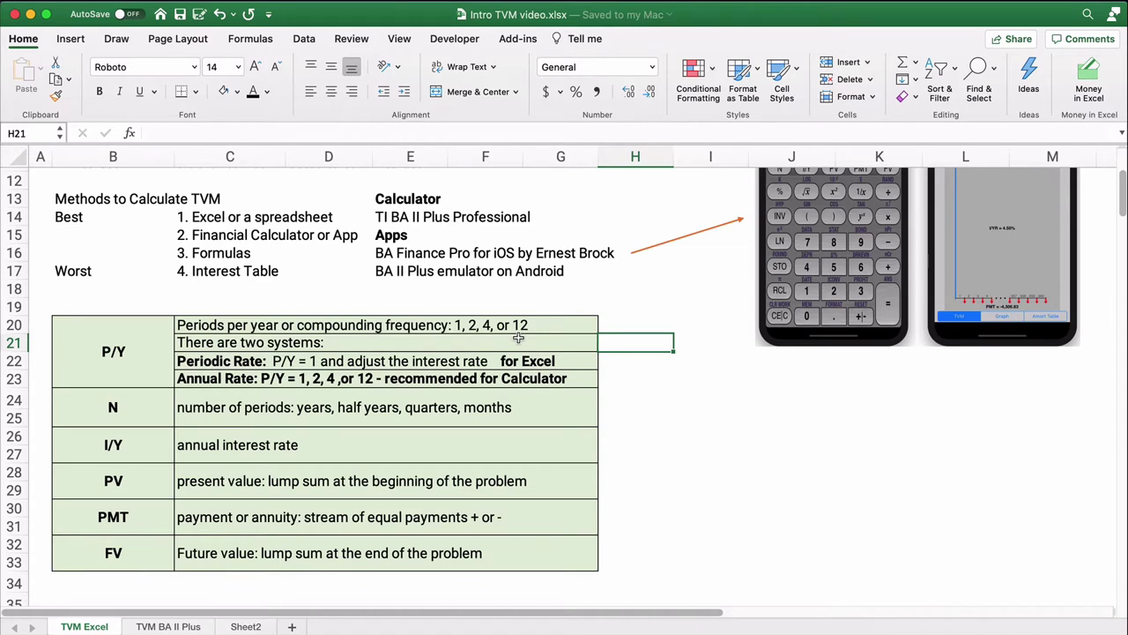
pyautogui.click(224, 363)
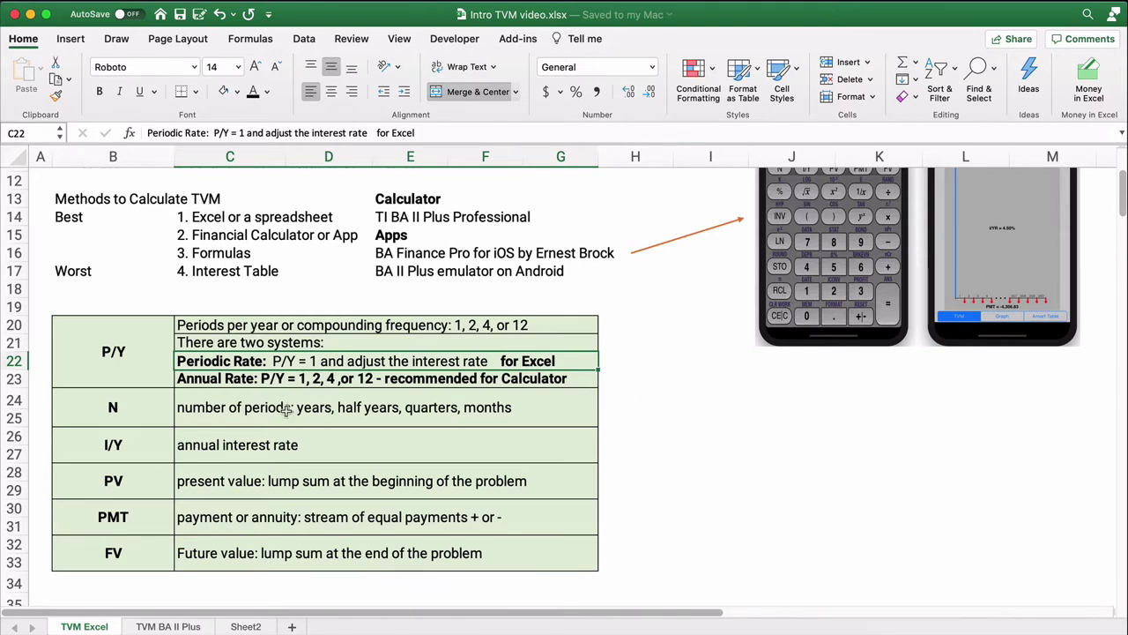
pyautogui.click(223, 381)
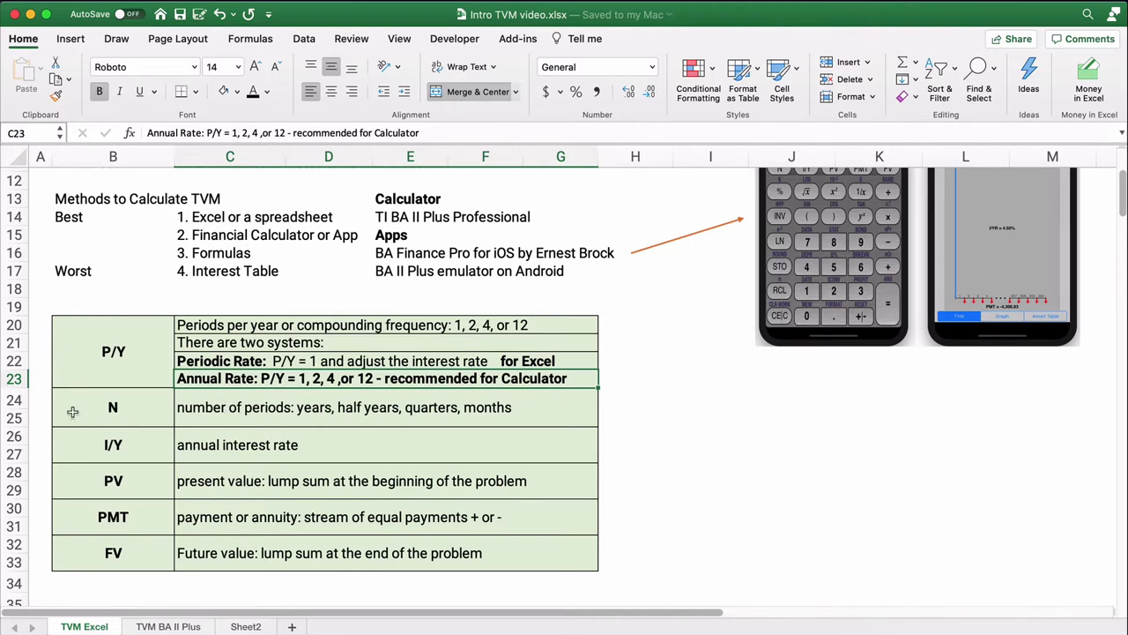
pyautogui.moveTo(75, 407); pyautogui.dragTo(404, 554)
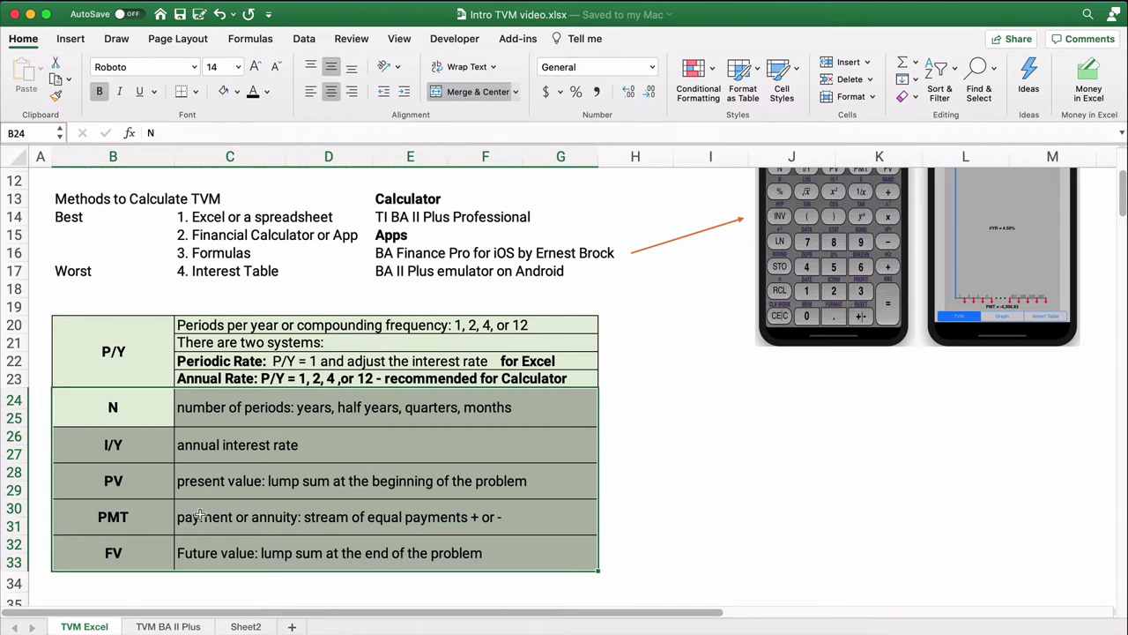
pyautogui.click(143, 449)
pyautogui.click(227, 441)
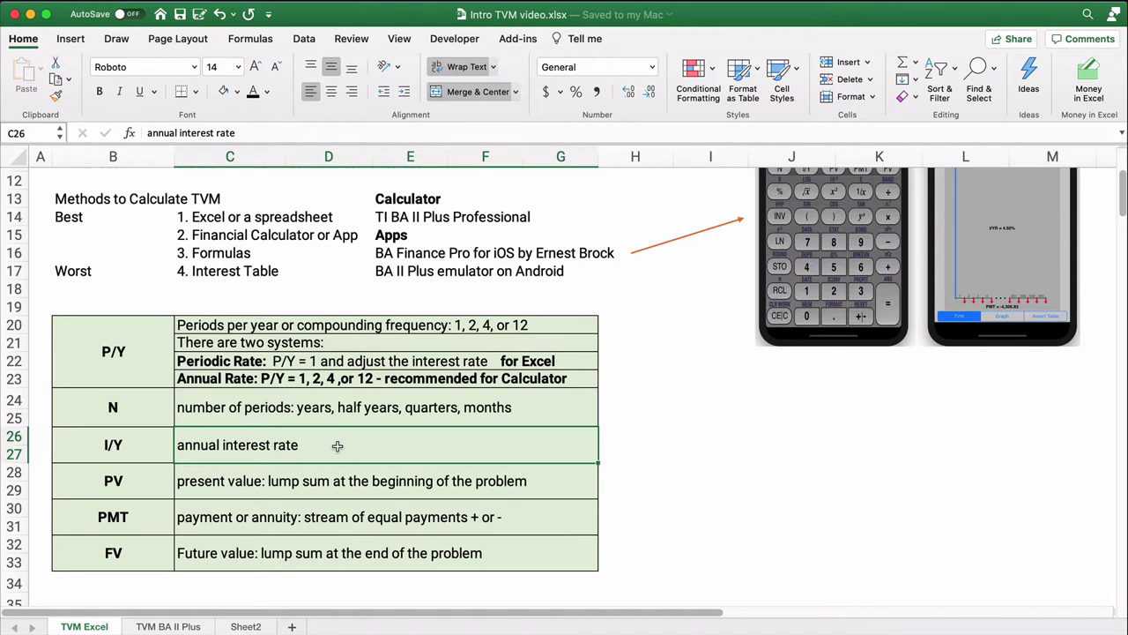
pyautogui.click(139, 492)
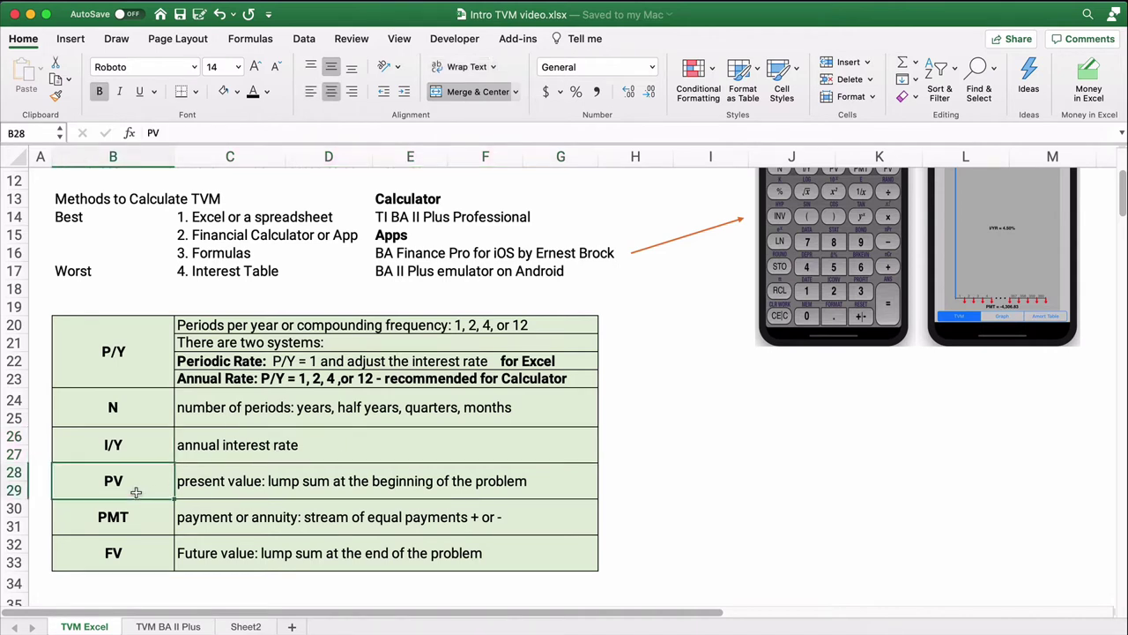
pyautogui.click(217, 491)
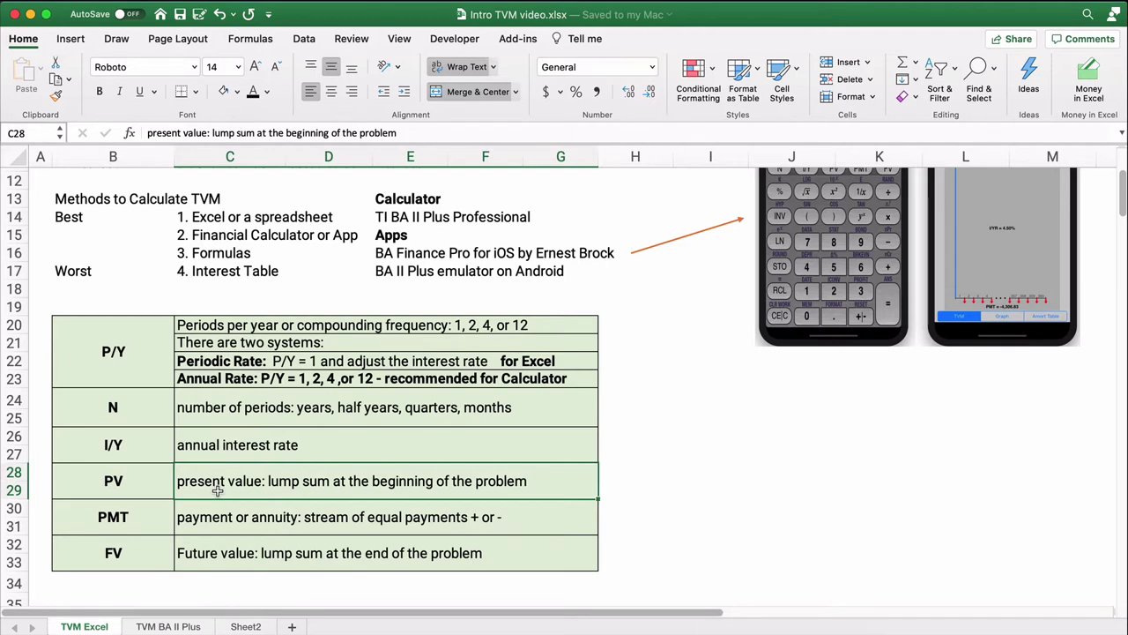
pyautogui.click(112, 516)
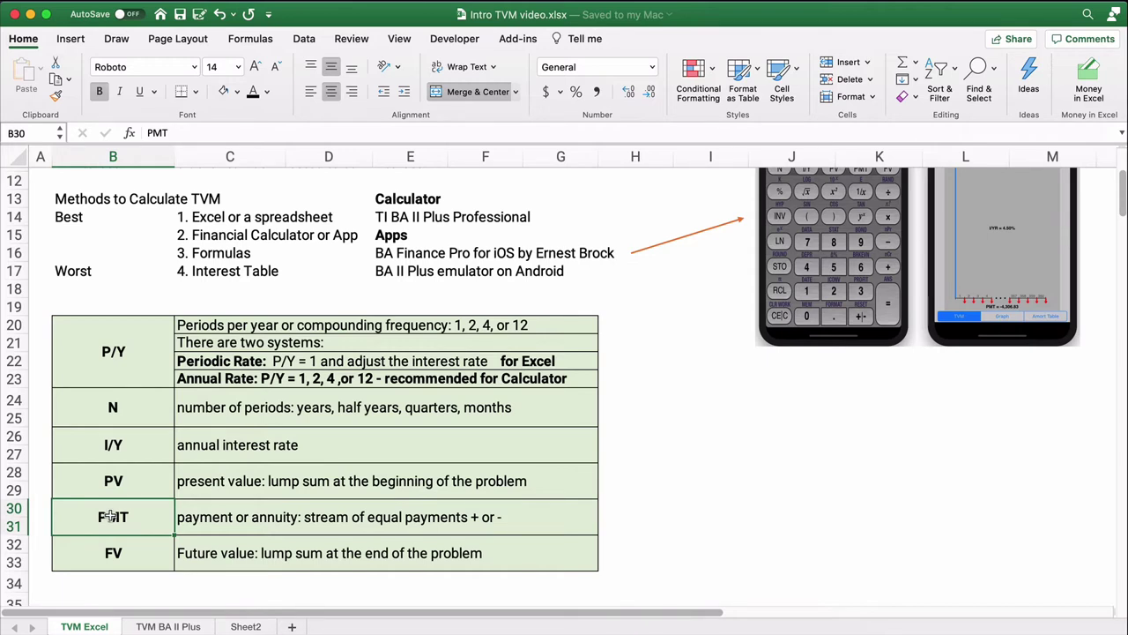
pyautogui.click(99, 549)
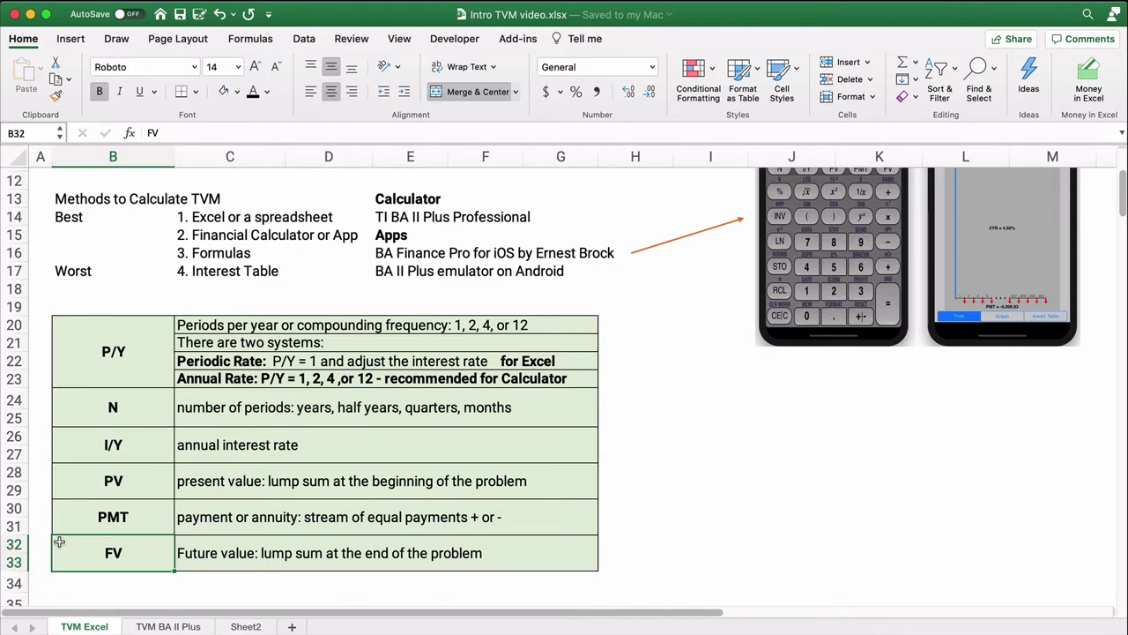
# Compare the BA II Plus variable names with their Excel equivalents in the table below the definitions
pyautogui.scroll(-5, 79, 498)
pyautogui.scroll(-4, 78, 498)
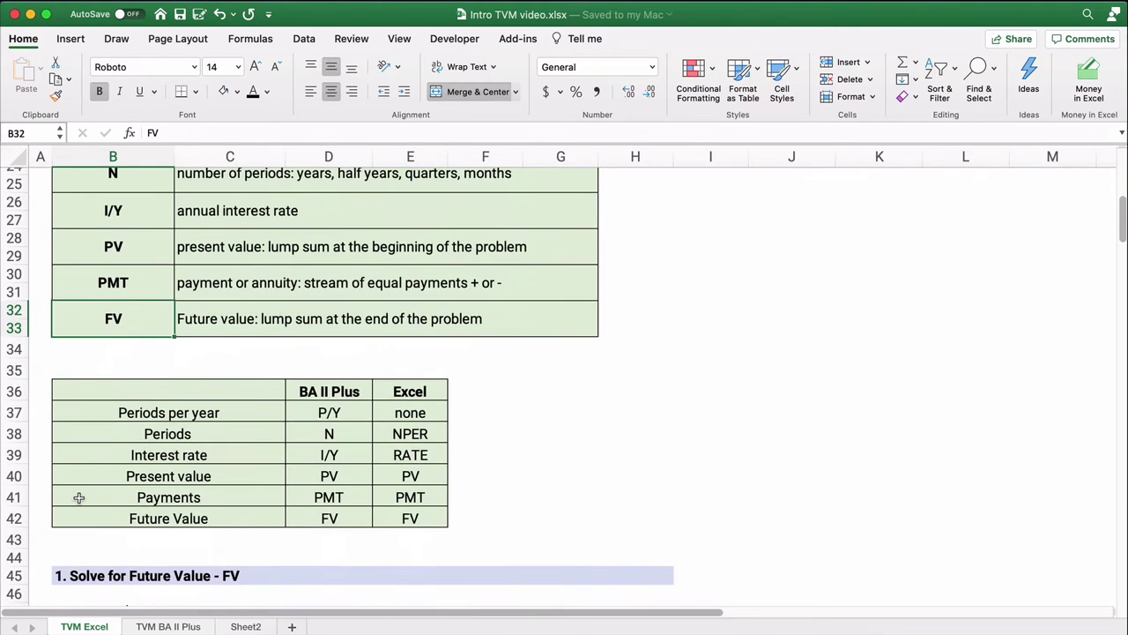
pyautogui.moveTo(405, 340); pyautogui.dragTo(399, 462)
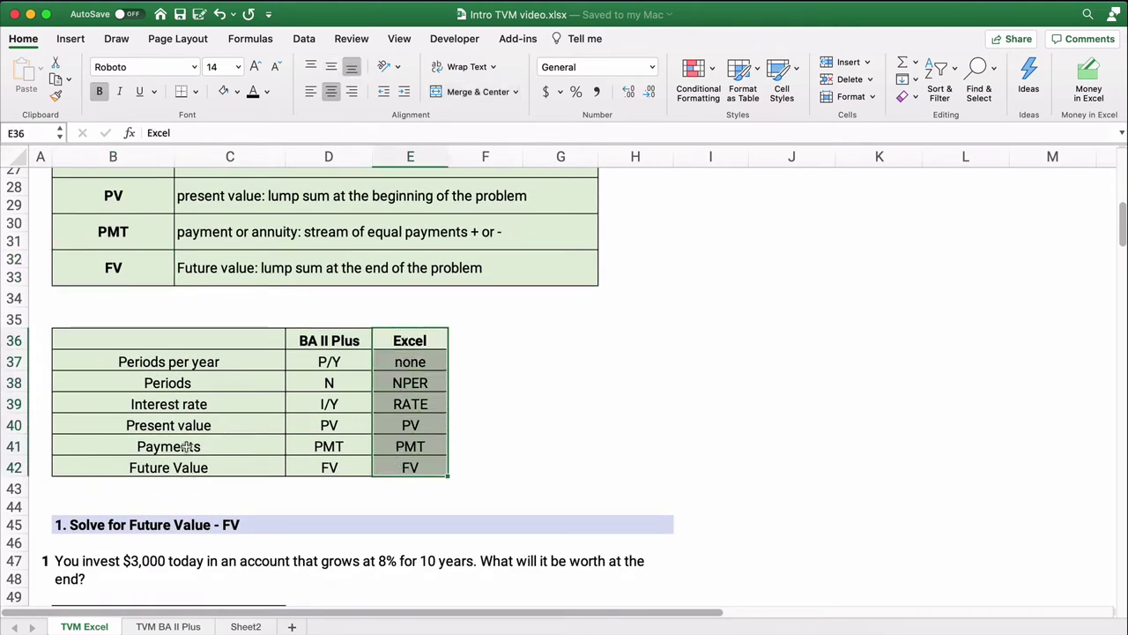
pyautogui.moveTo(315, 344); pyautogui.dragTo(314, 460)
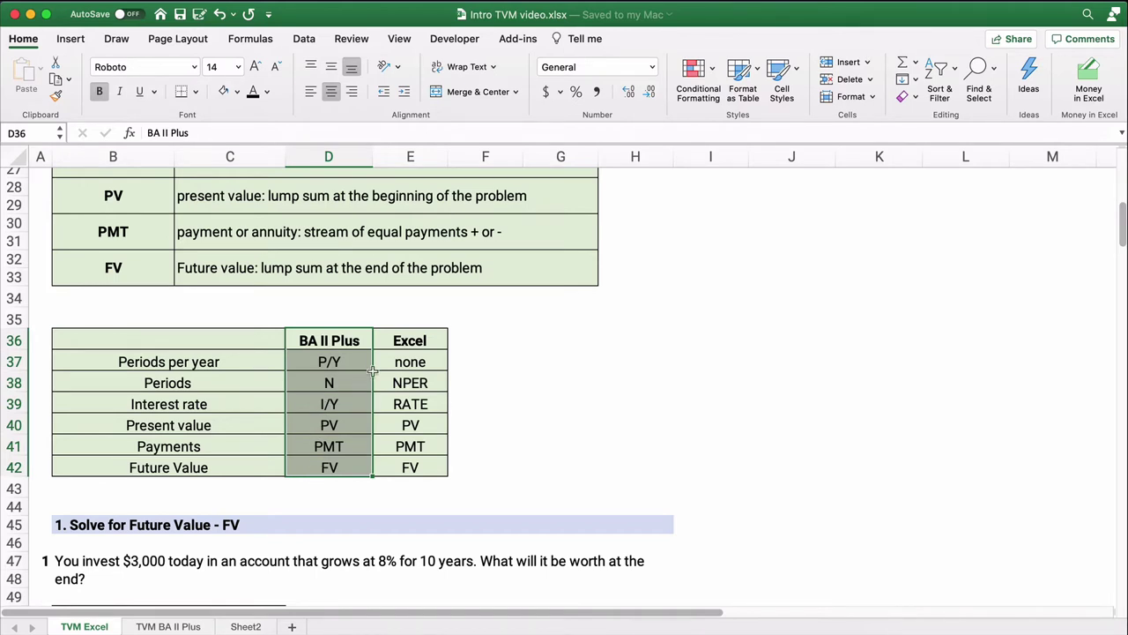
pyautogui.moveTo(150, 365); pyautogui.dragTo(410, 422)
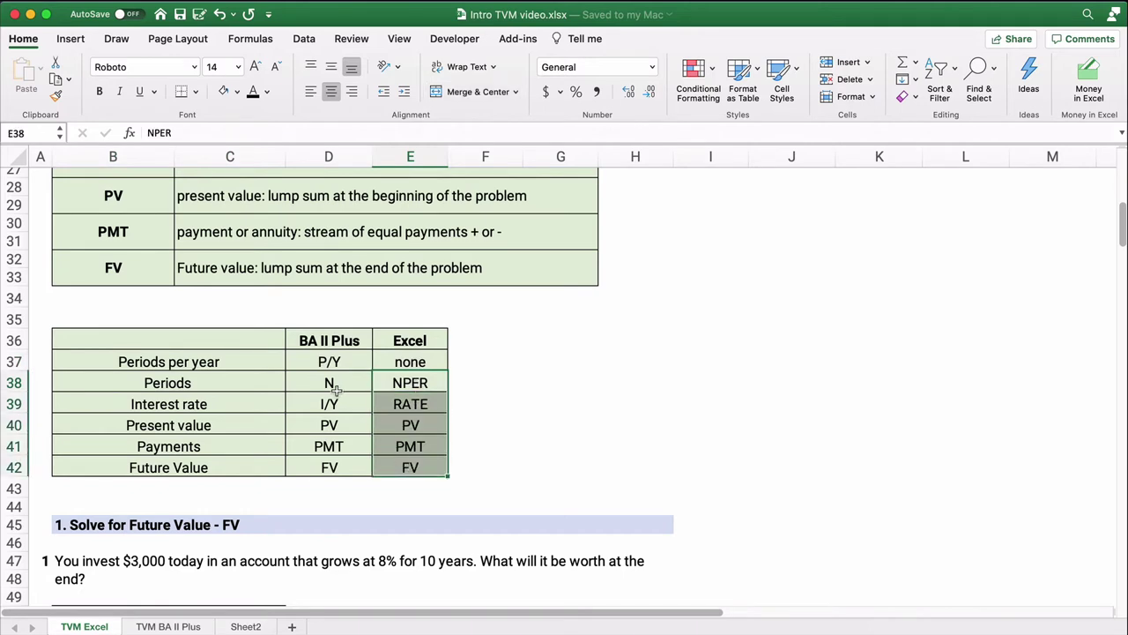
pyautogui.click(399, 384)
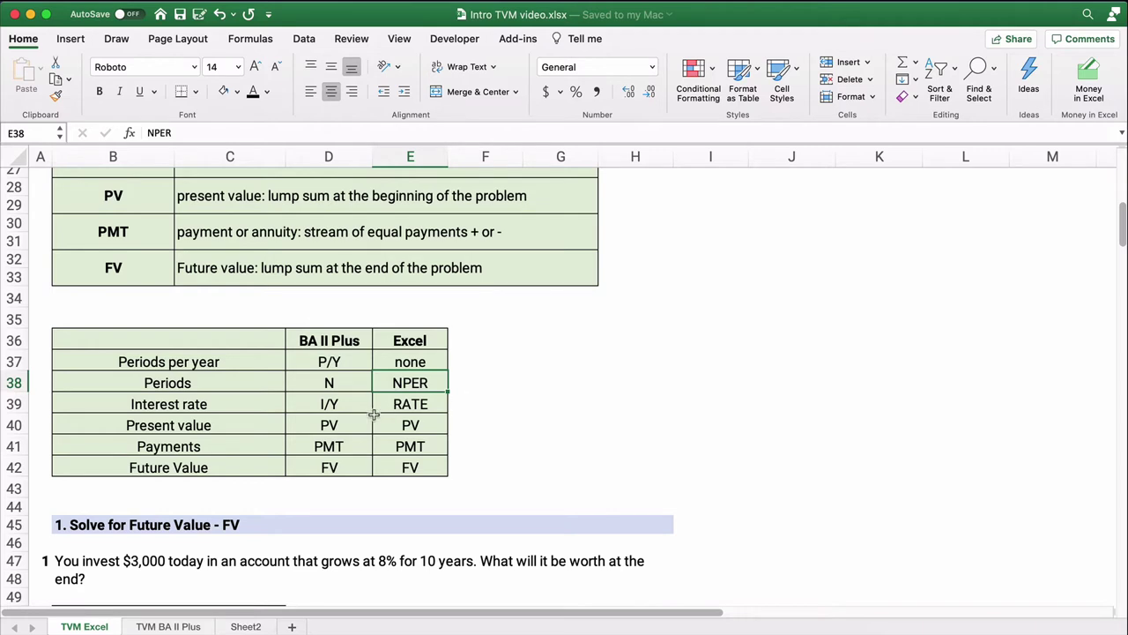
pyautogui.click(411, 402)
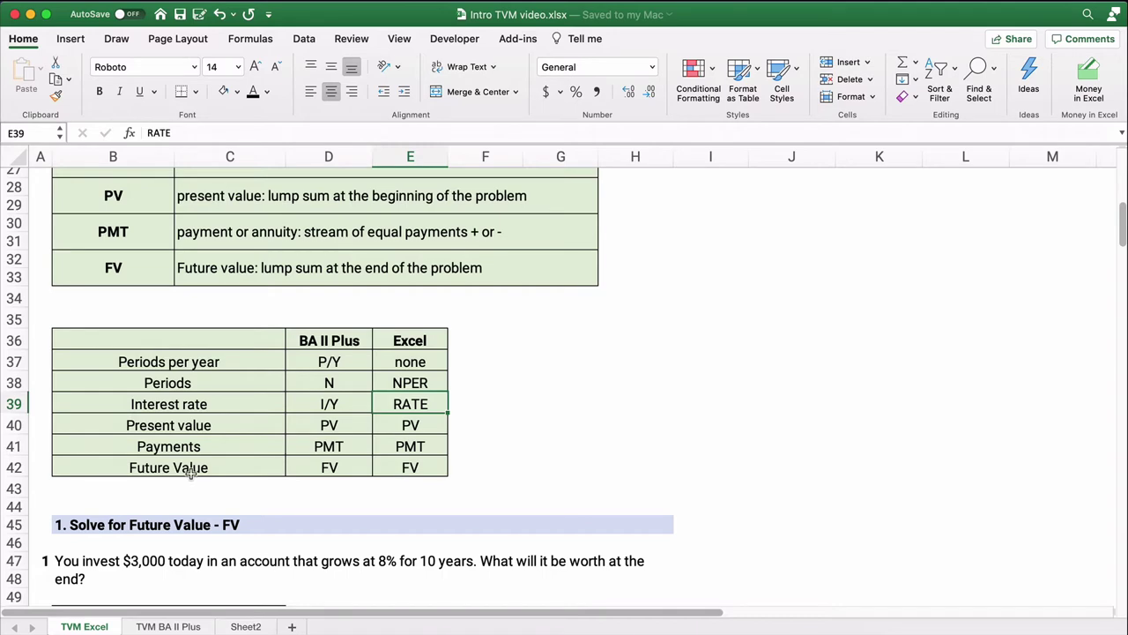
# In problem 1's future value table, enter 1 for P/Y and 10 for N
pyautogui.scroll(-5, 190, 473)
pyautogui.scroll(-1, 190, 473)
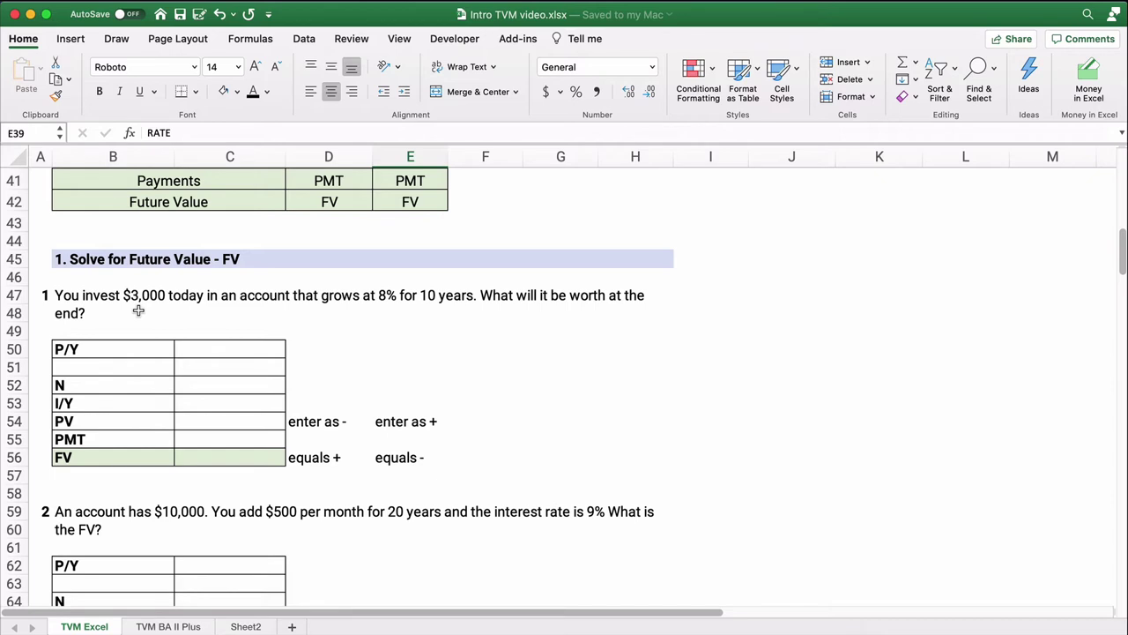
pyautogui.click(220, 350)
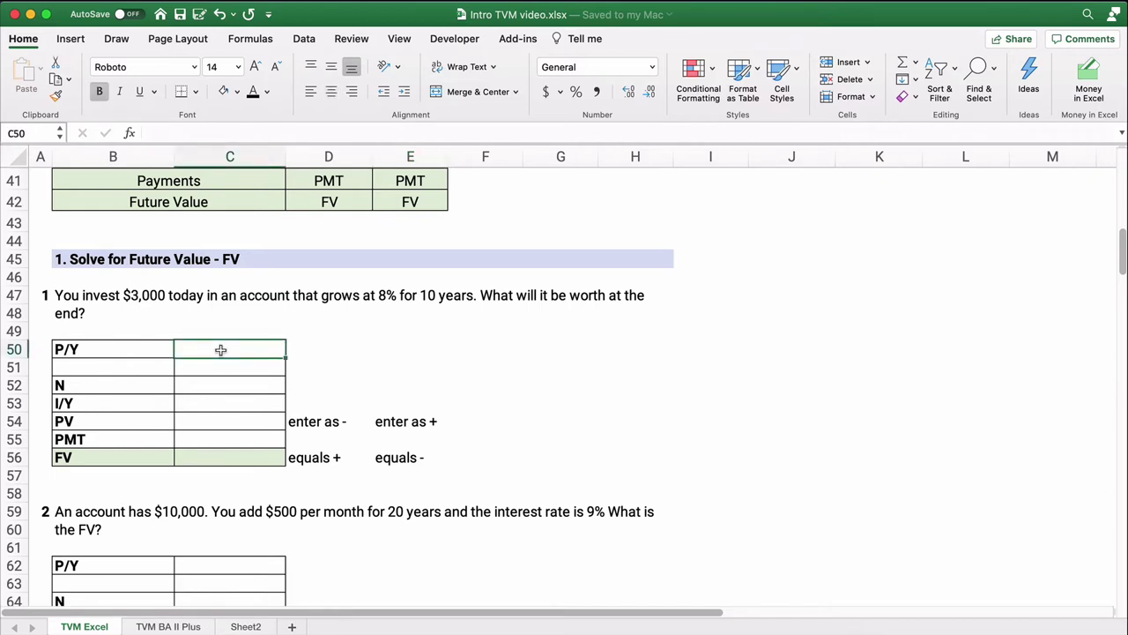
pyautogui.write('1')
pyautogui.click(209, 383)
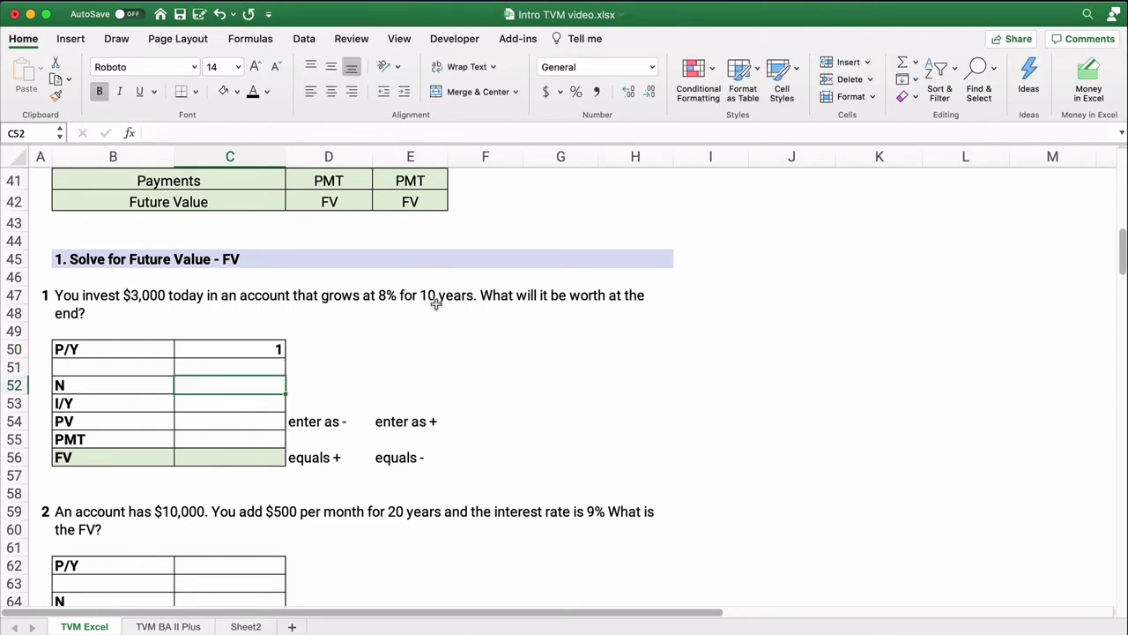
pyautogui.write('10')
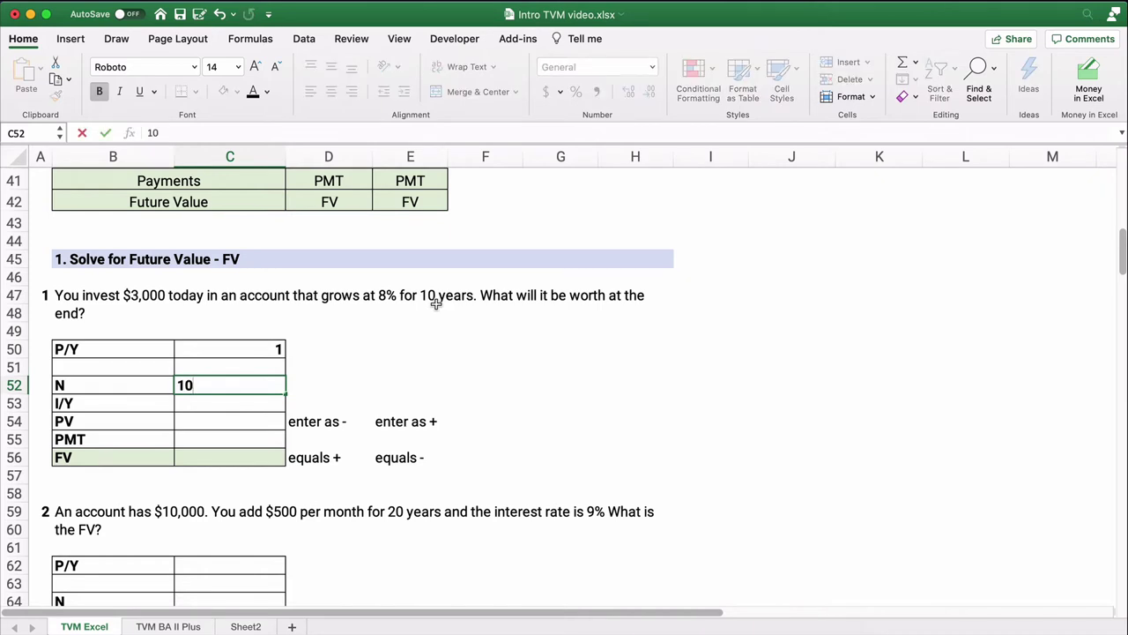
pyautogui.press('Return')
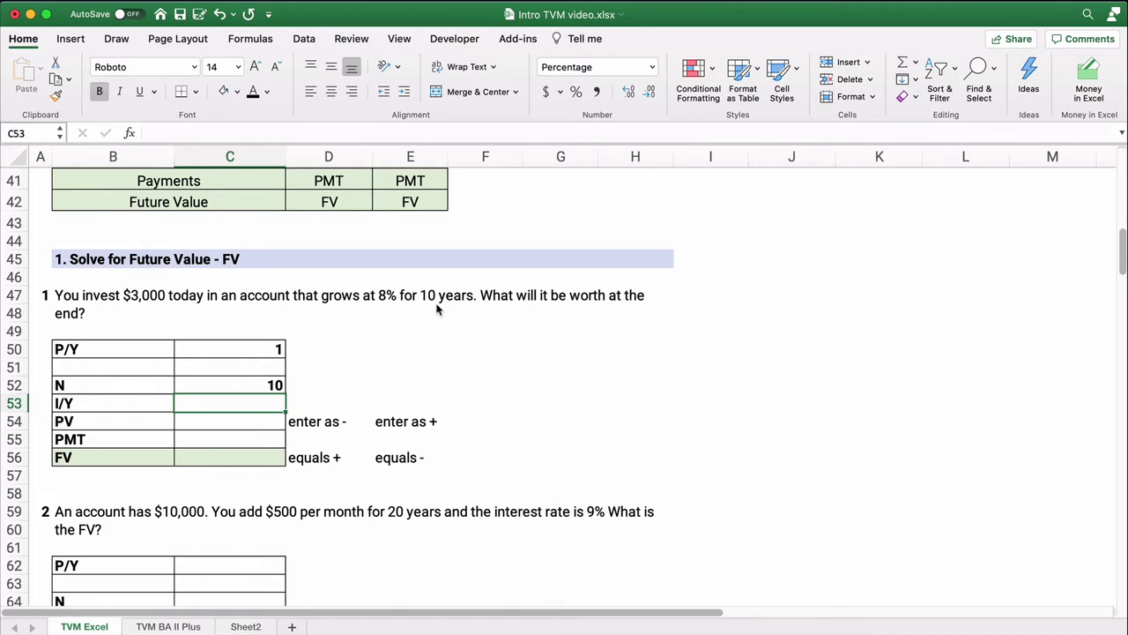
# Complete problem 1's inputs with I/Y of 8%, PV of 3000 and PMT of 0
pyautogui.write('8%')
pyautogui.press('Return')
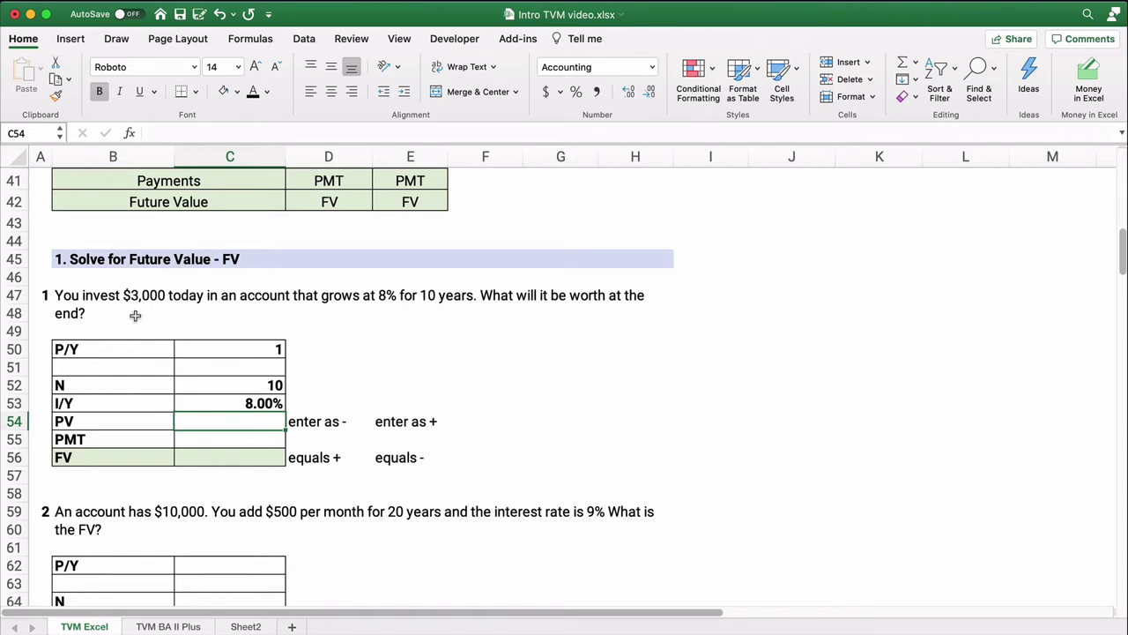
pyautogui.write('3000')
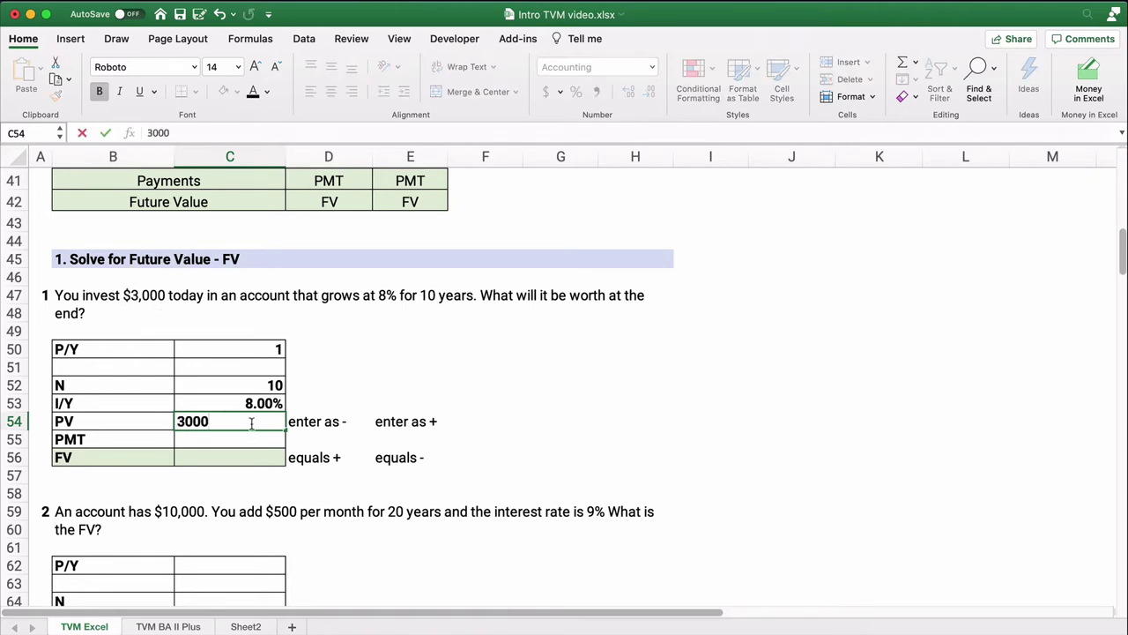
pyautogui.press('Return')
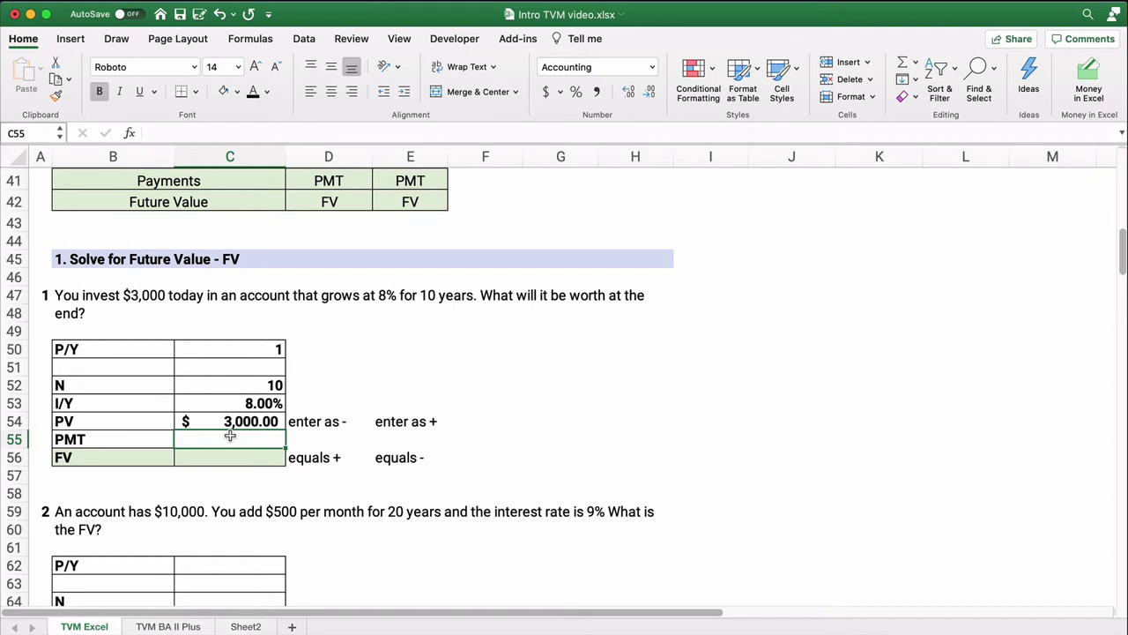
pyautogui.write('0')
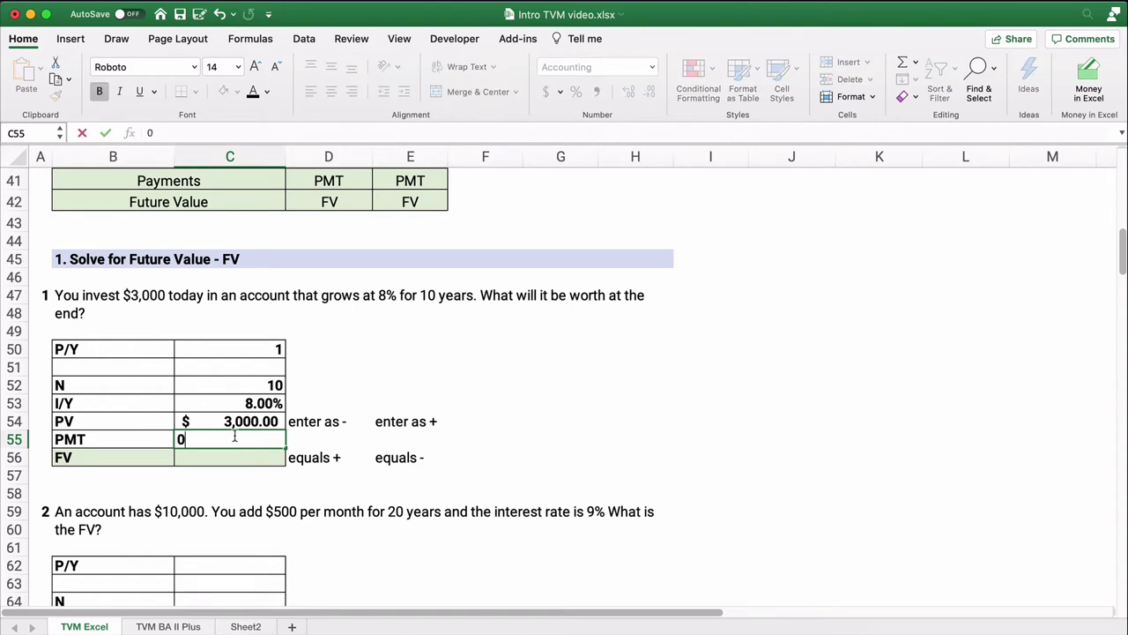
pyautogui.click(308, 441)
# Review problem 1's entered inputs and the notes beside PV and FV on their opposite sign conventions
pyautogui.moveTo(258, 388); pyautogui.dragTo(255, 437)
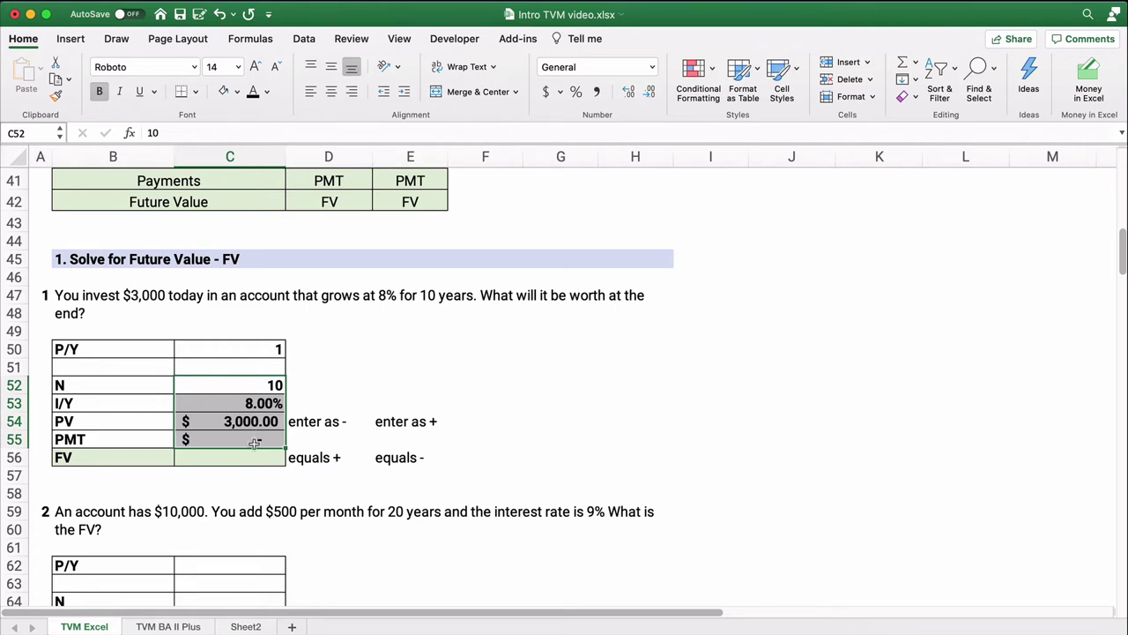
pyautogui.click(253, 458)
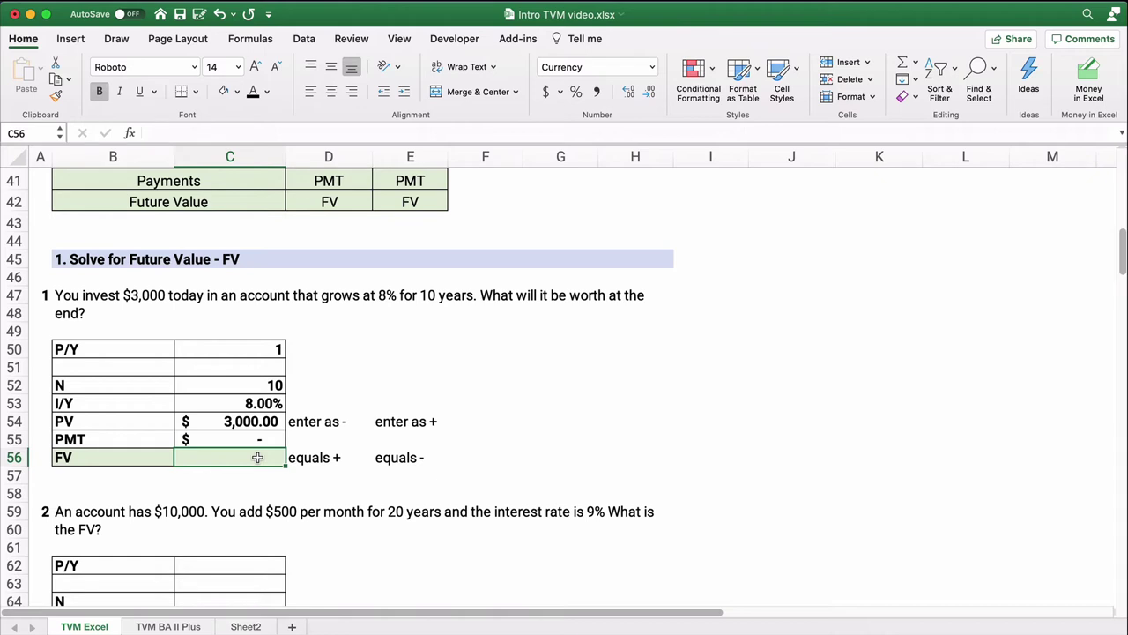
pyautogui.click(396, 424)
pyautogui.click(398, 472)
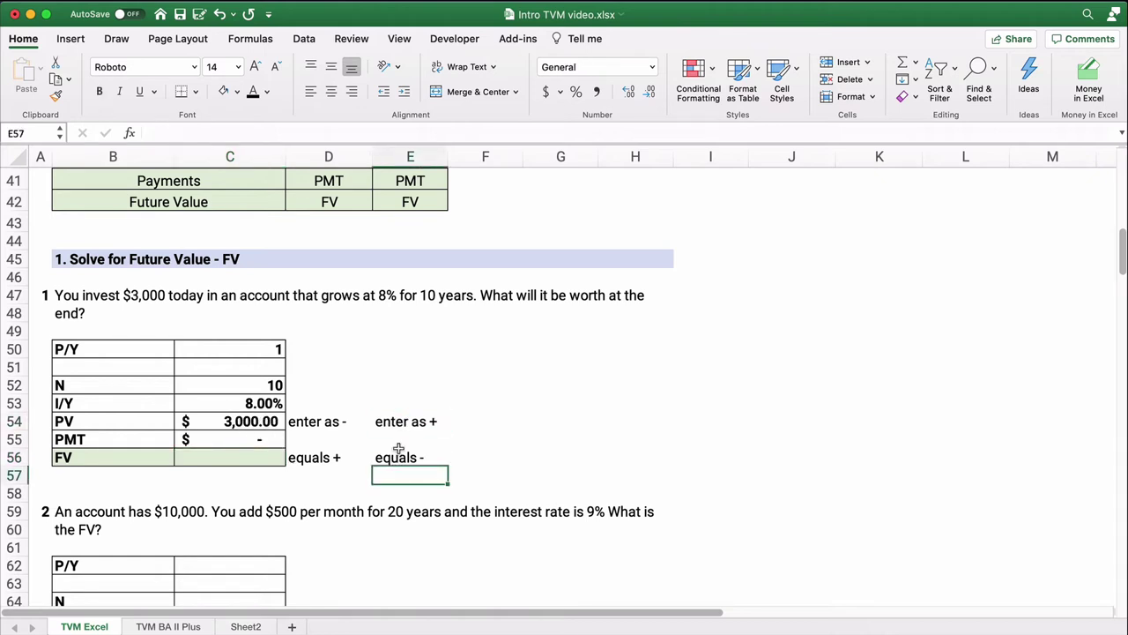
pyautogui.click(396, 457)
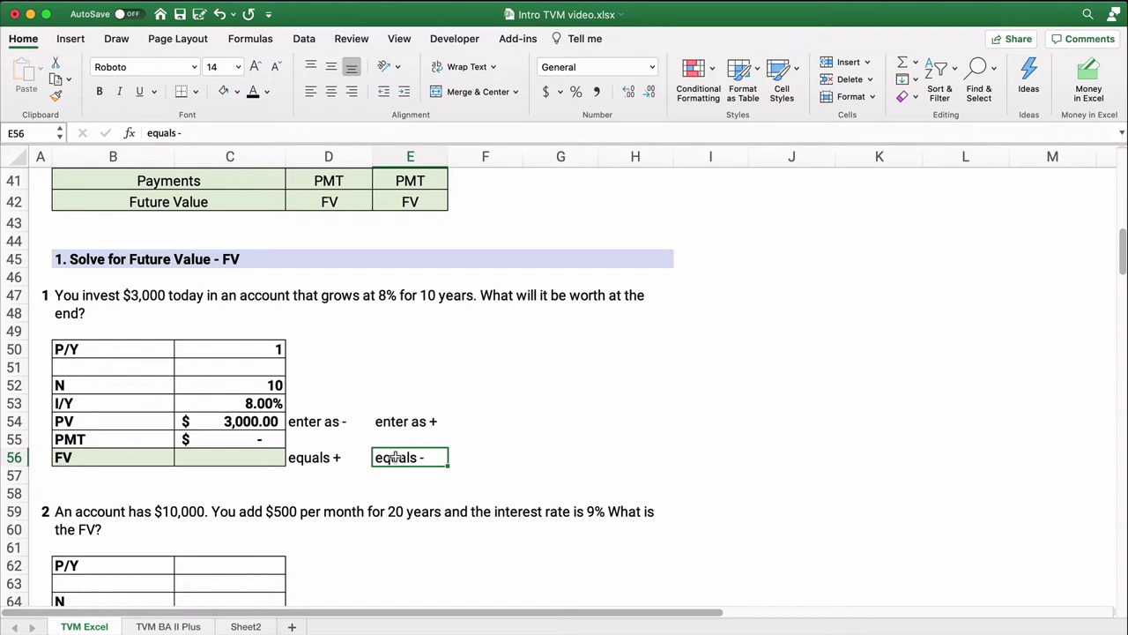
pyautogui.click(324, 422)
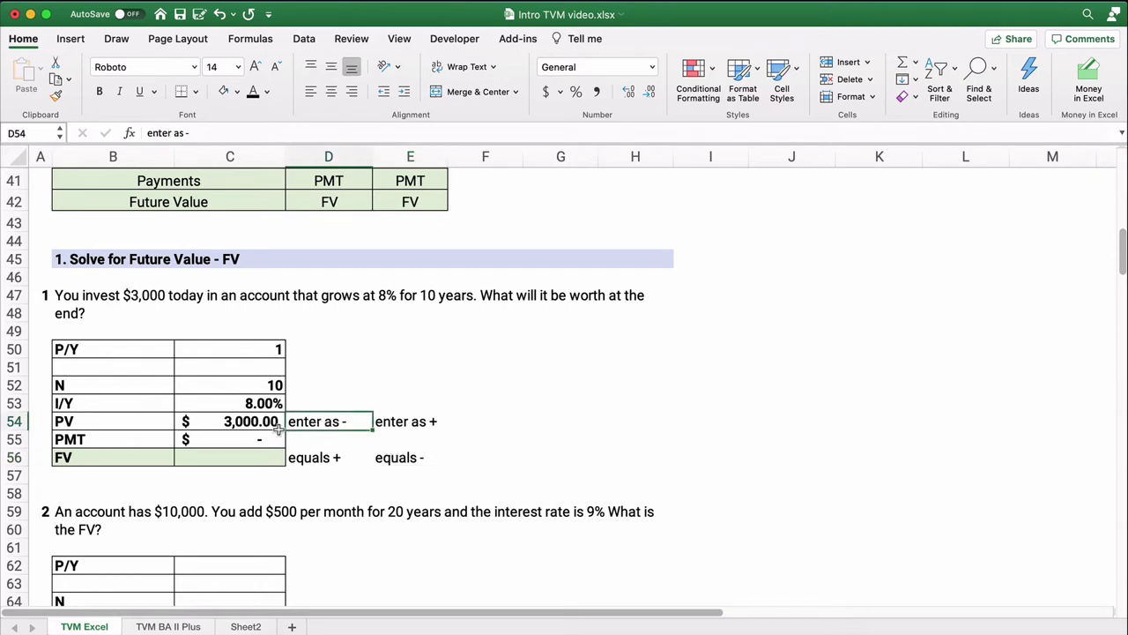
pyautogui.click(306, 457)
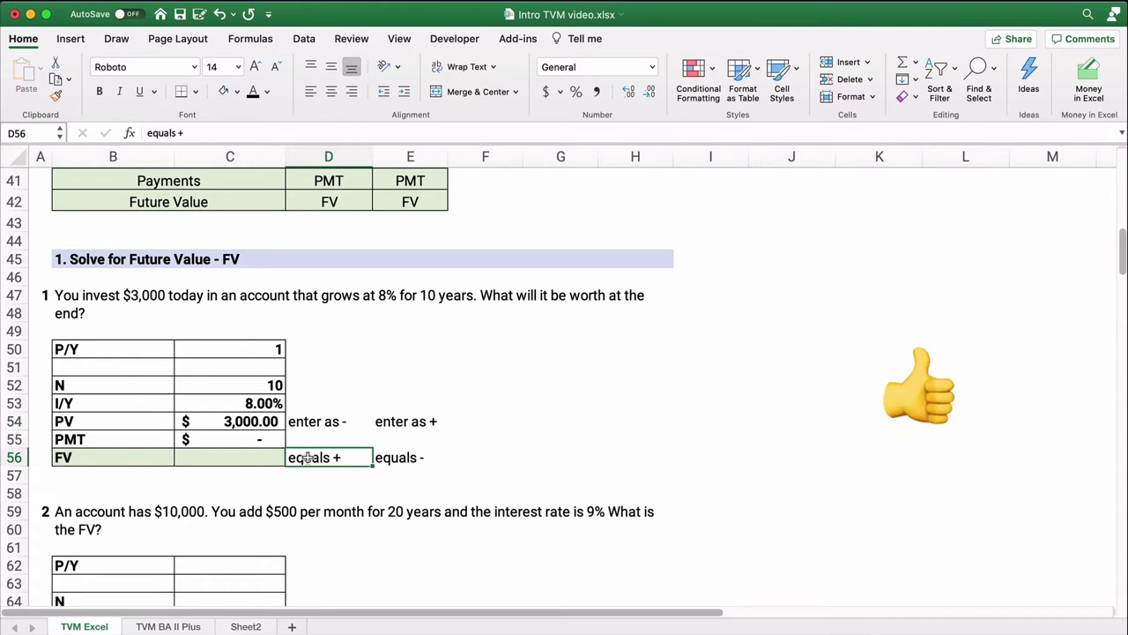
# Build the FV function in C56 with Rate C53/C50, Nper C52, Pmt C55 and Pv C54
pyautogui.click(260, 457)
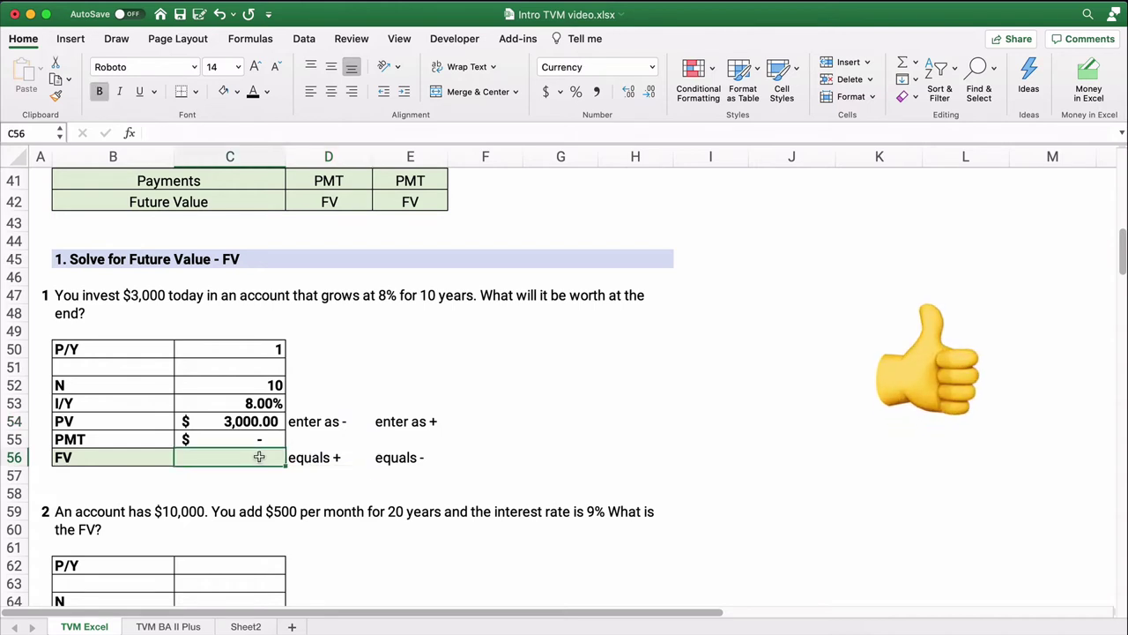
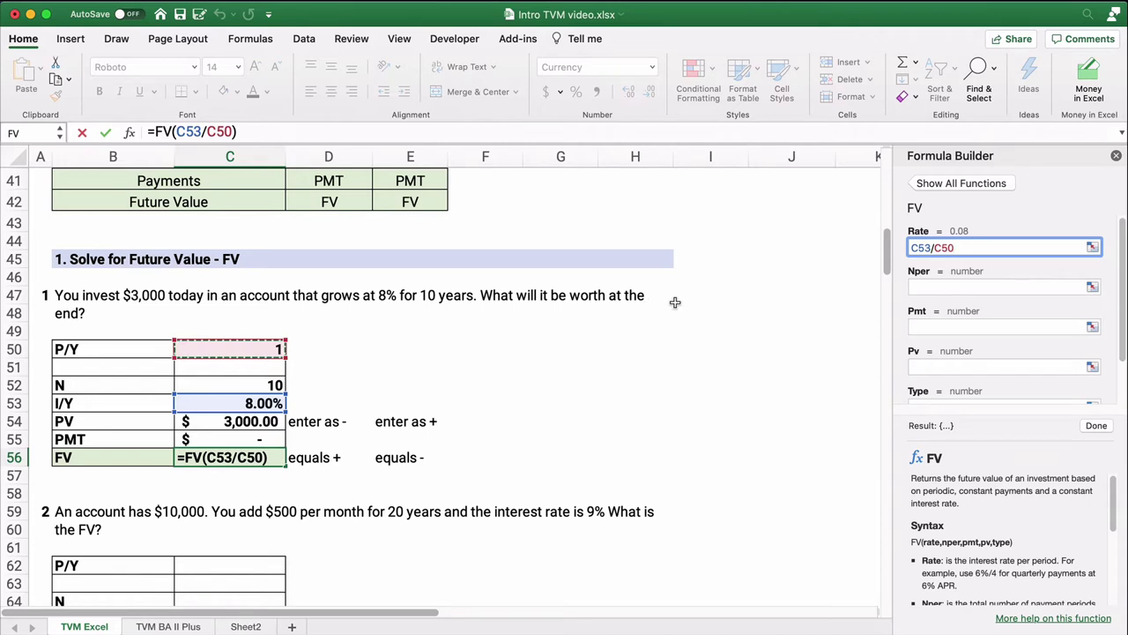
pyautogui.click(919, 285)
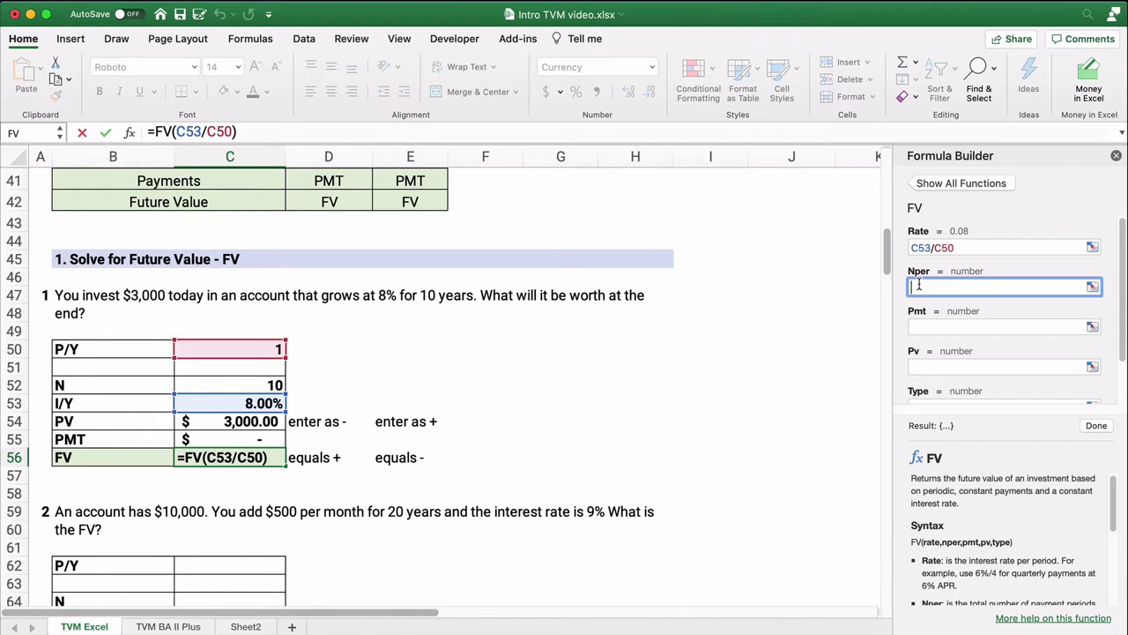
pyautogui.click(274, 386)
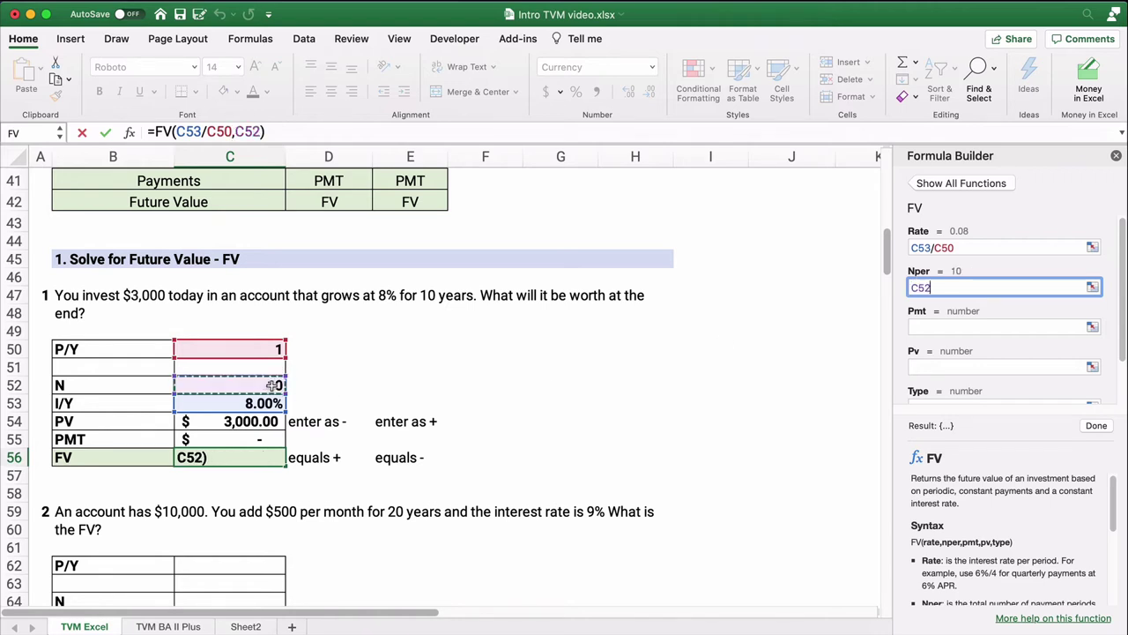
pyautogui.click(925, 326)
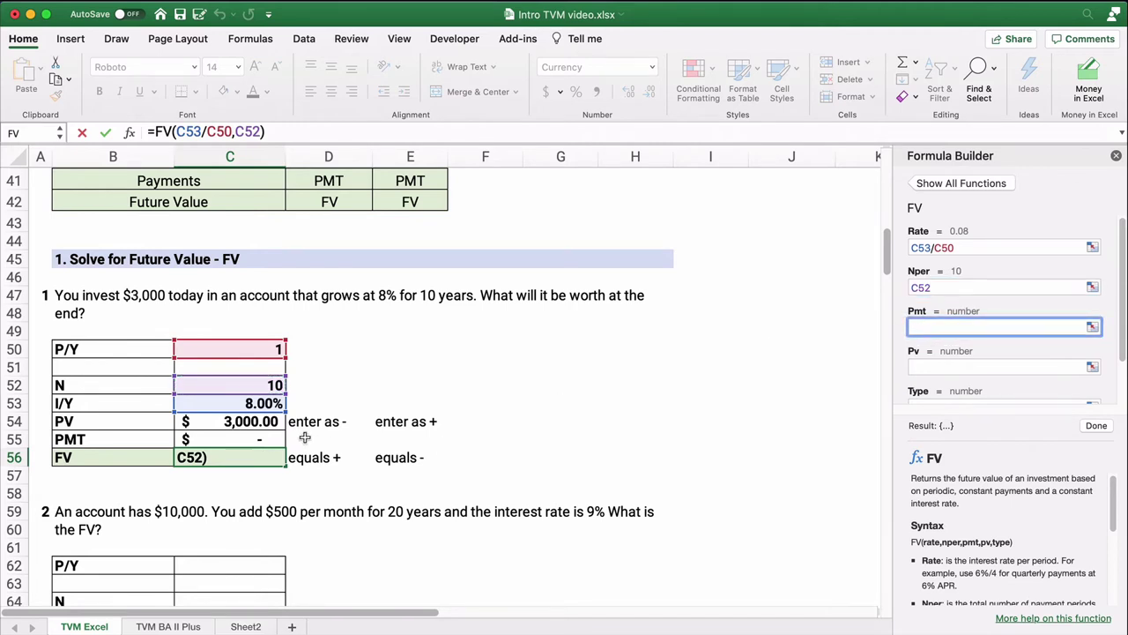
pyautogui.click(270, 437)
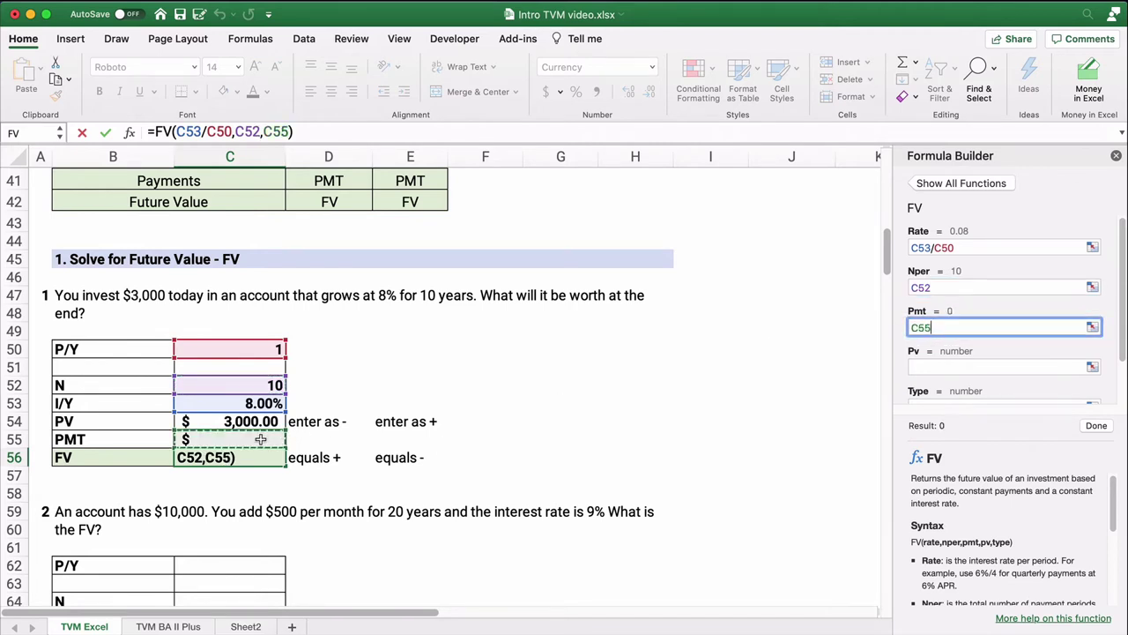
pyautogui.click(933, 367)
pyautogui.click(263, 419)
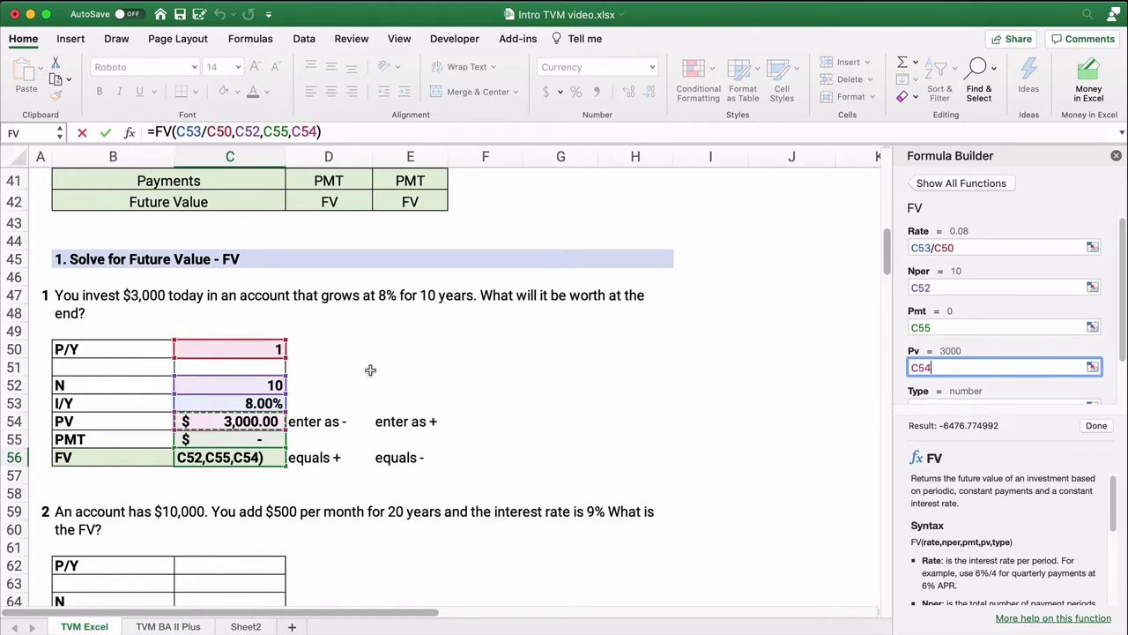
# Check the description of the Type argument, set Type to 0 and complete the FV formula
pyautogui.scroll(-2, 1007, 304)
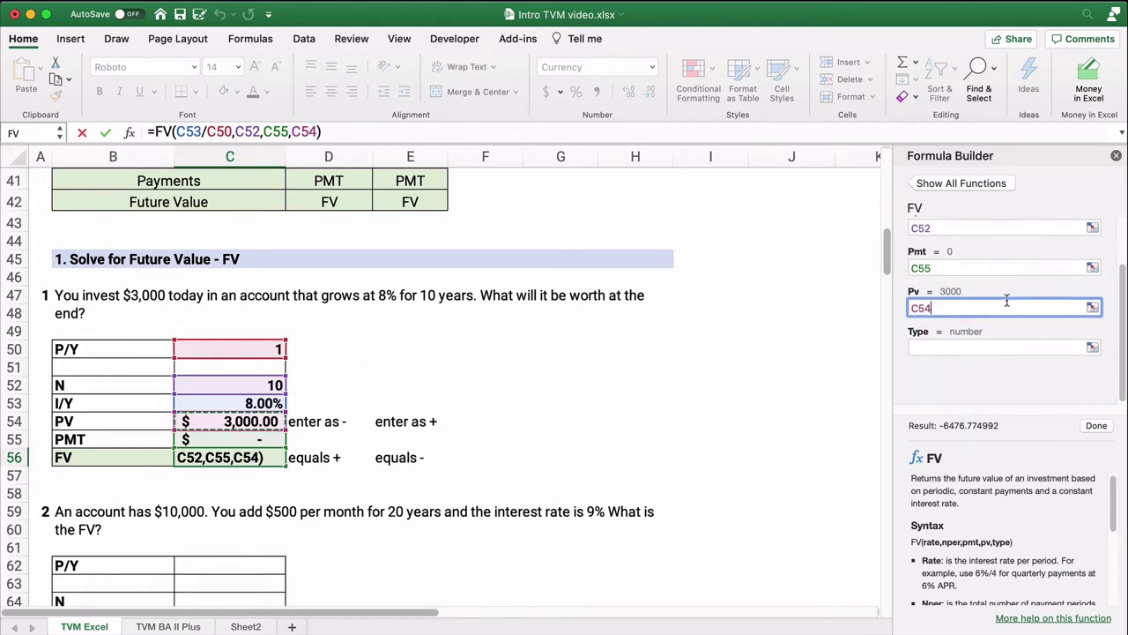
pyautogui.click(929, 354)
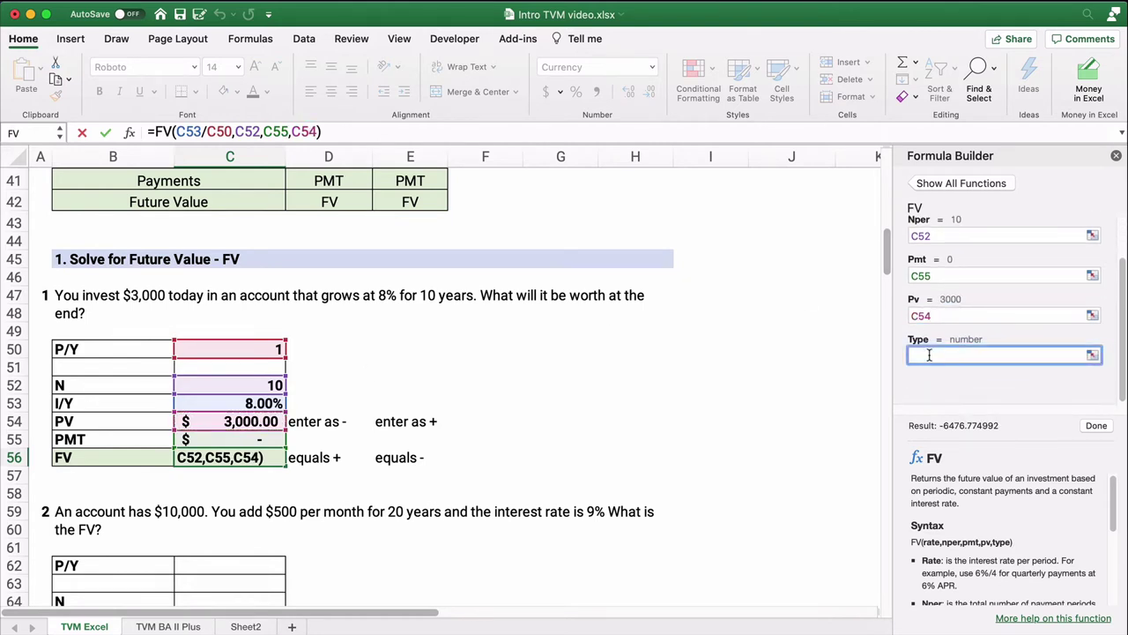
pyautogui.scroll(-5, 972, 520)
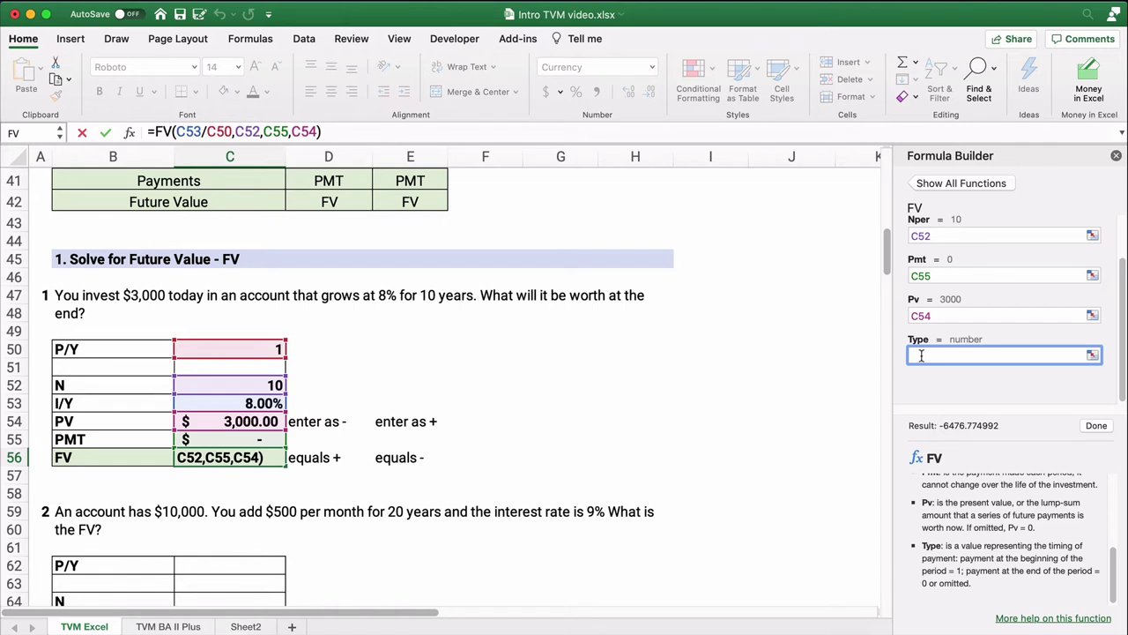
pyautogui.write('0')
pyautogui.click(1097, 426)
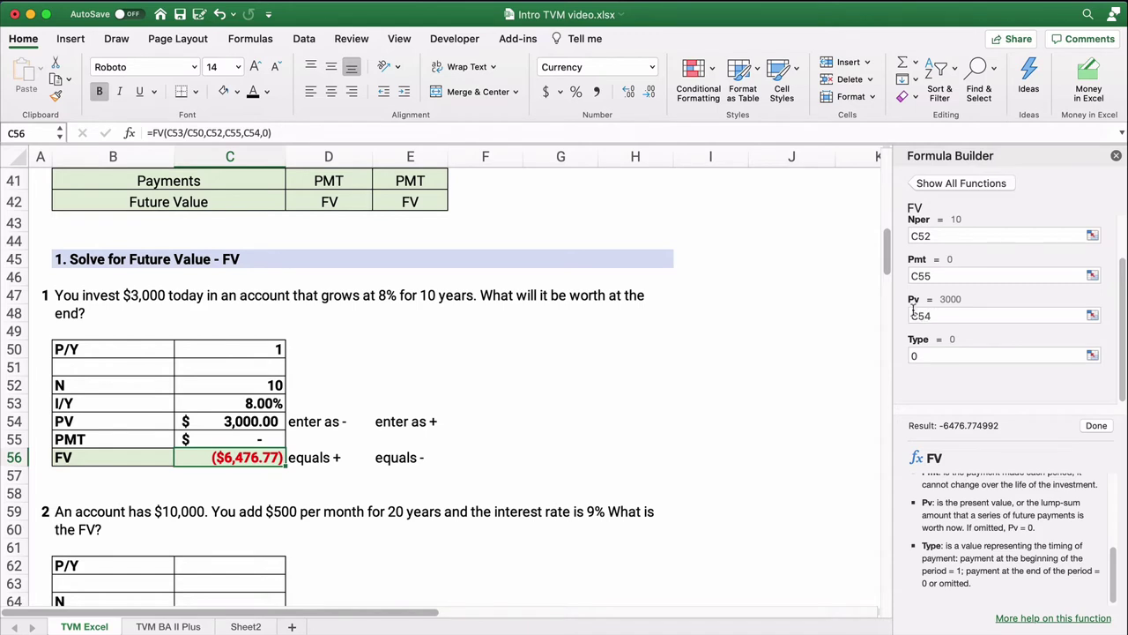
# Try changing the FV formula's Pv argument to -C54, and undo that change
pyautogui.click(954, 318)
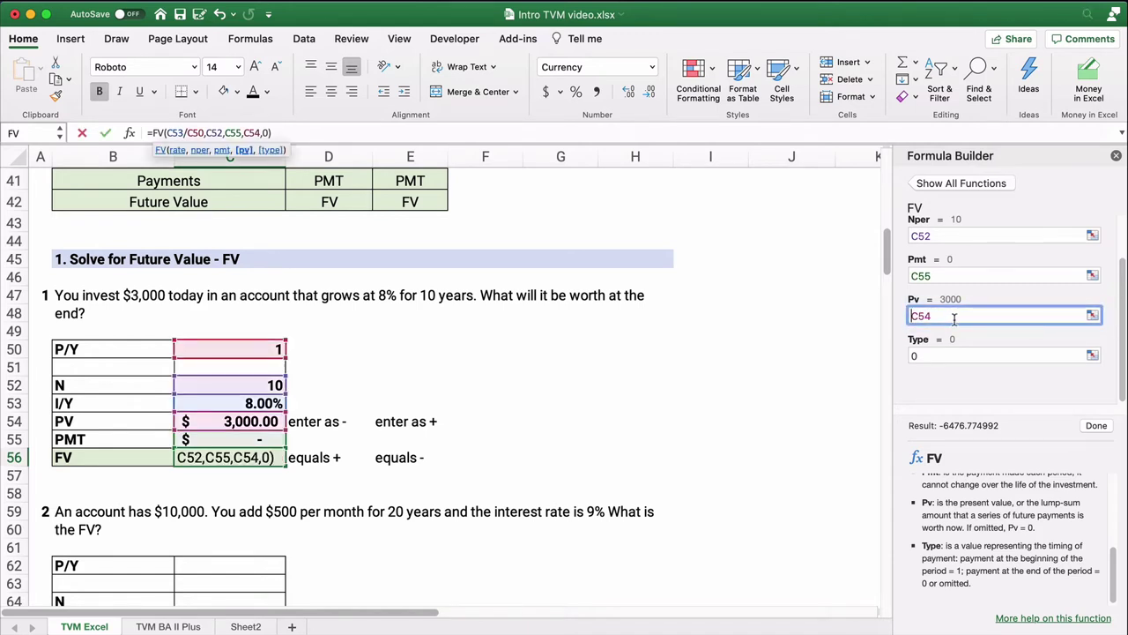
pyautogui.write('-')
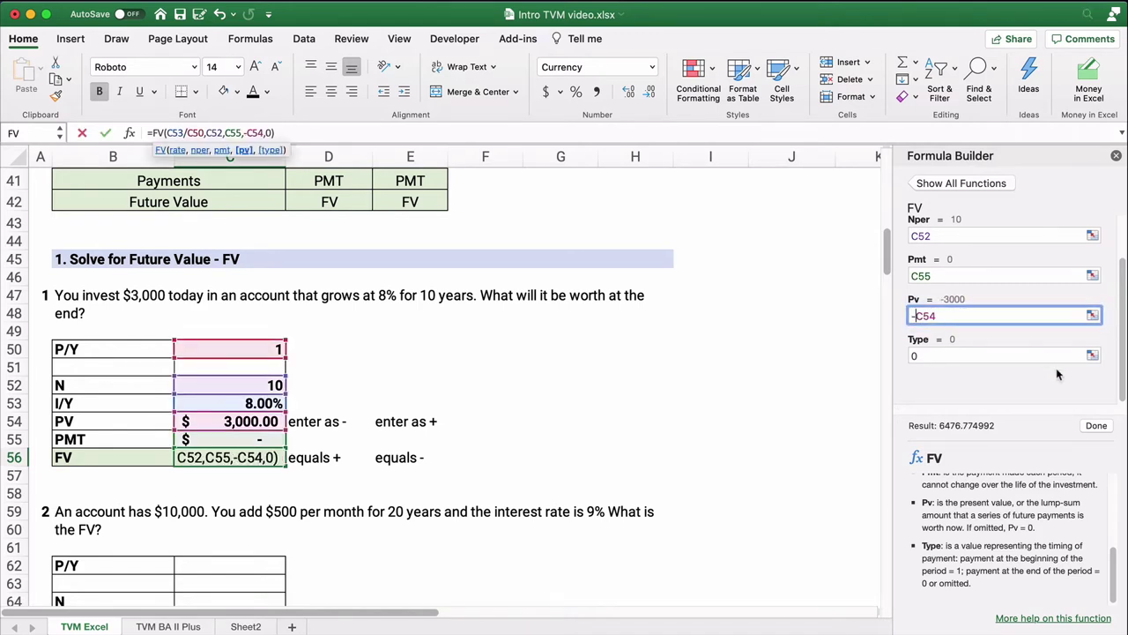
pyautogui.click(1102, 431)
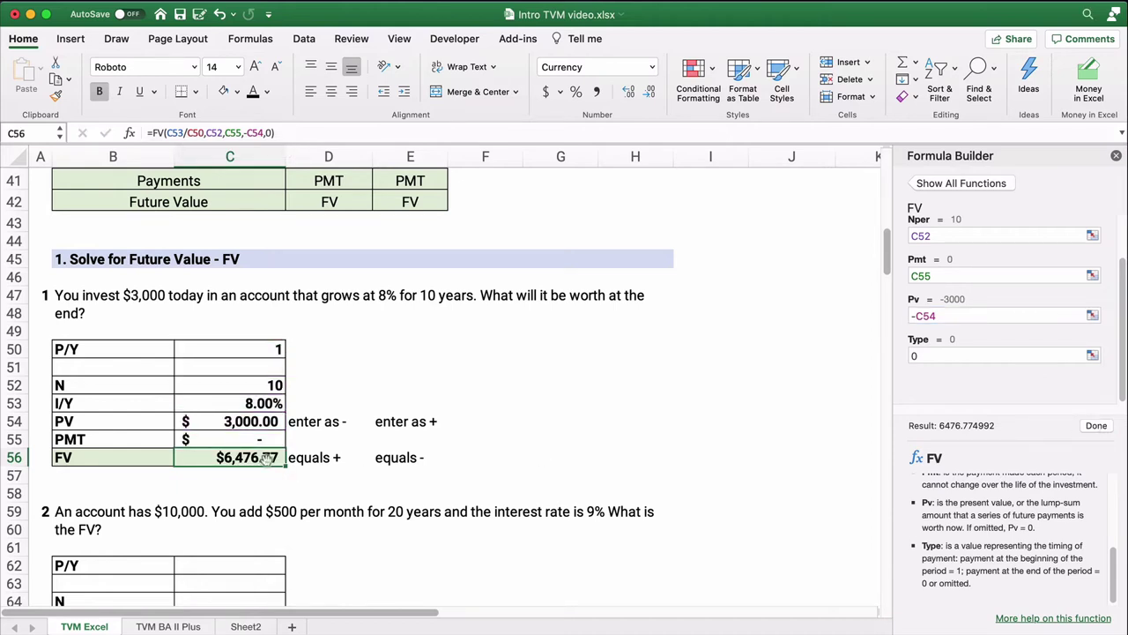
pyautogui.press('super+z')
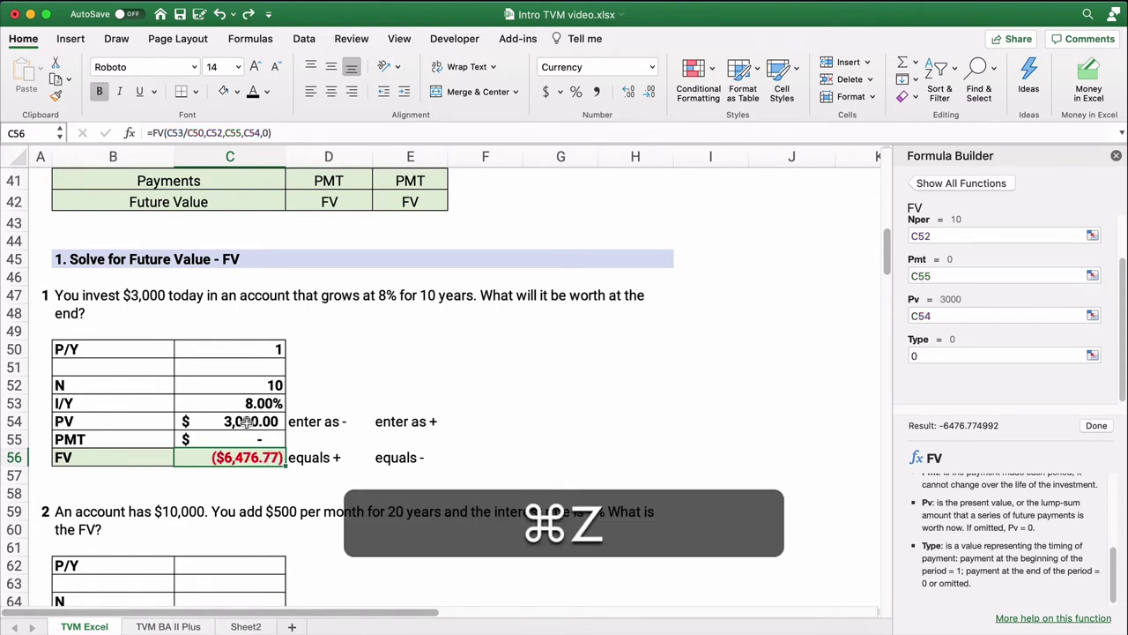
# Negate the whole FV function in C56 so the formula reads =-FV(C53/C50,C52,C55,C54,0)
pyautogui.click(154, 133)
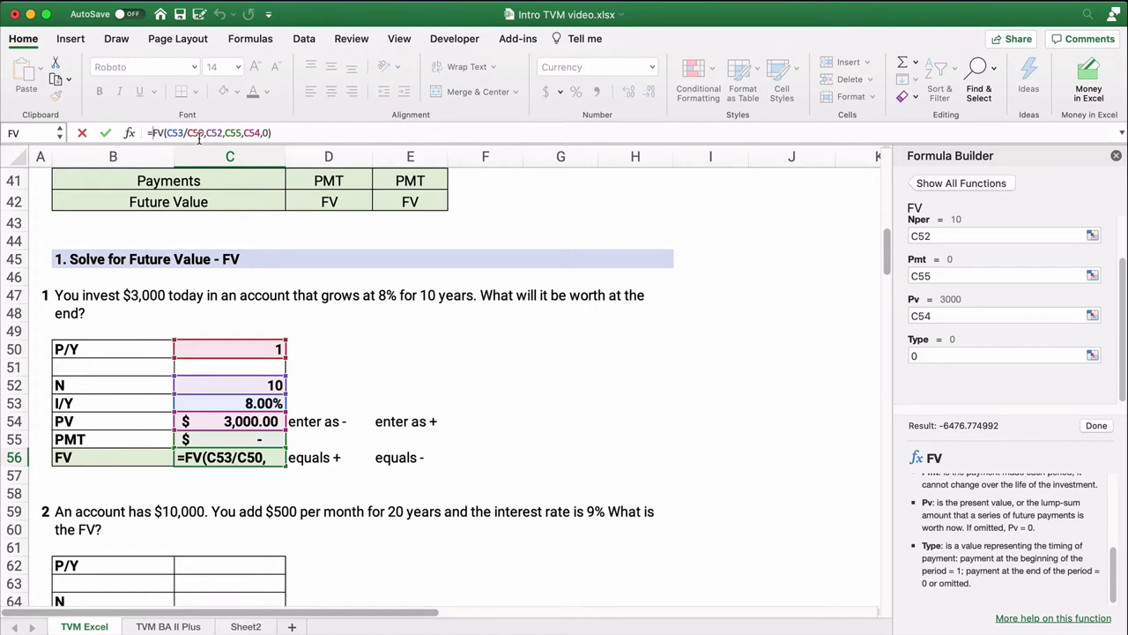
pyautogui.write('-')
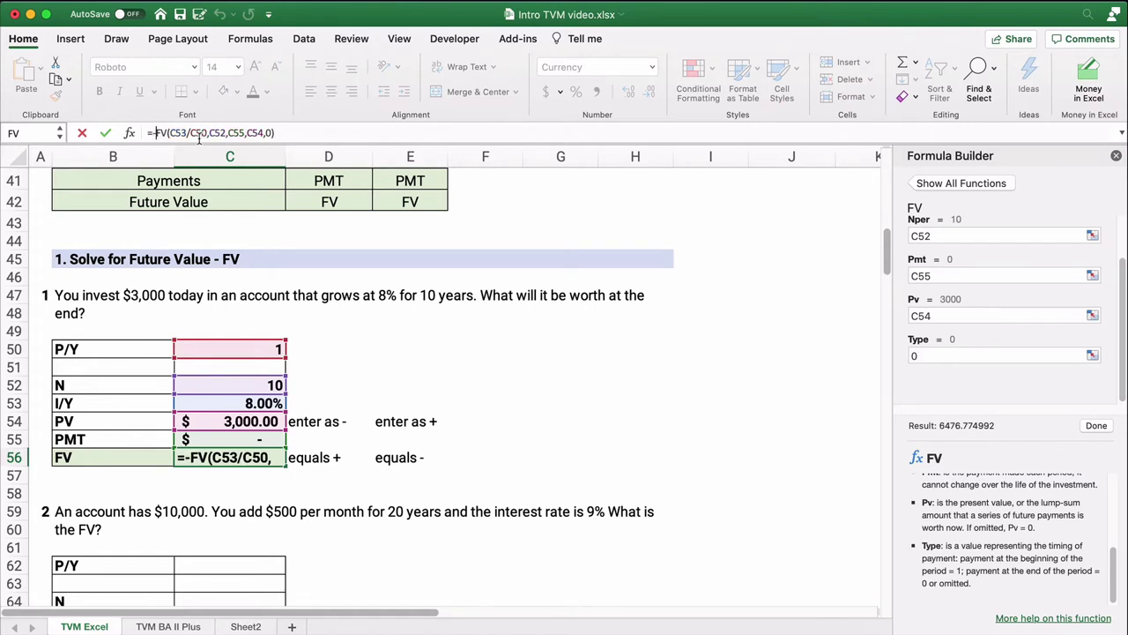
pyautogui.press('Return')
pyautogui.click(219, 457)
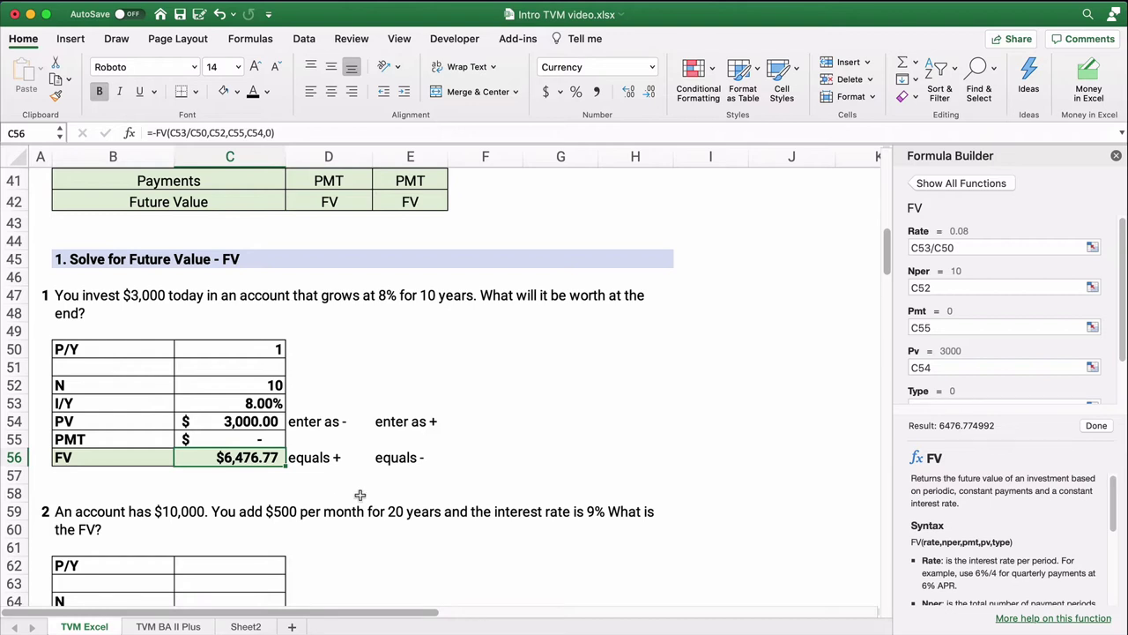
# Set the payments per year (P/Y) for problem 2 to 12 in C62
pyautogui.scroll(-5, 307, 501)
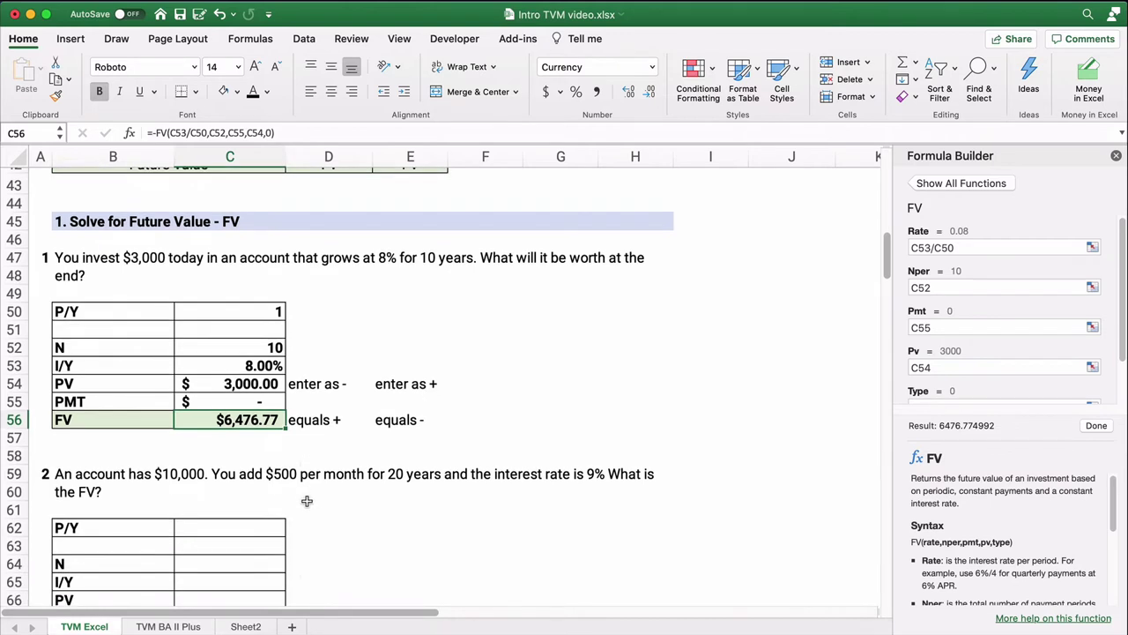
pyautogui.scroll(-2, 335, 490)
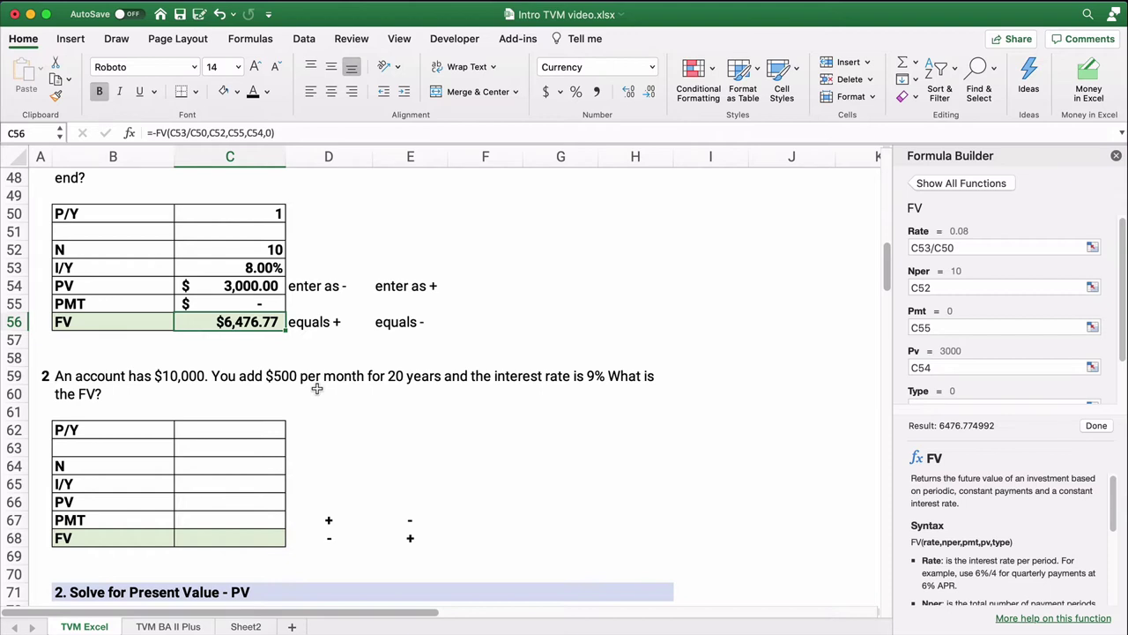
pyautogui.click(228, 429)
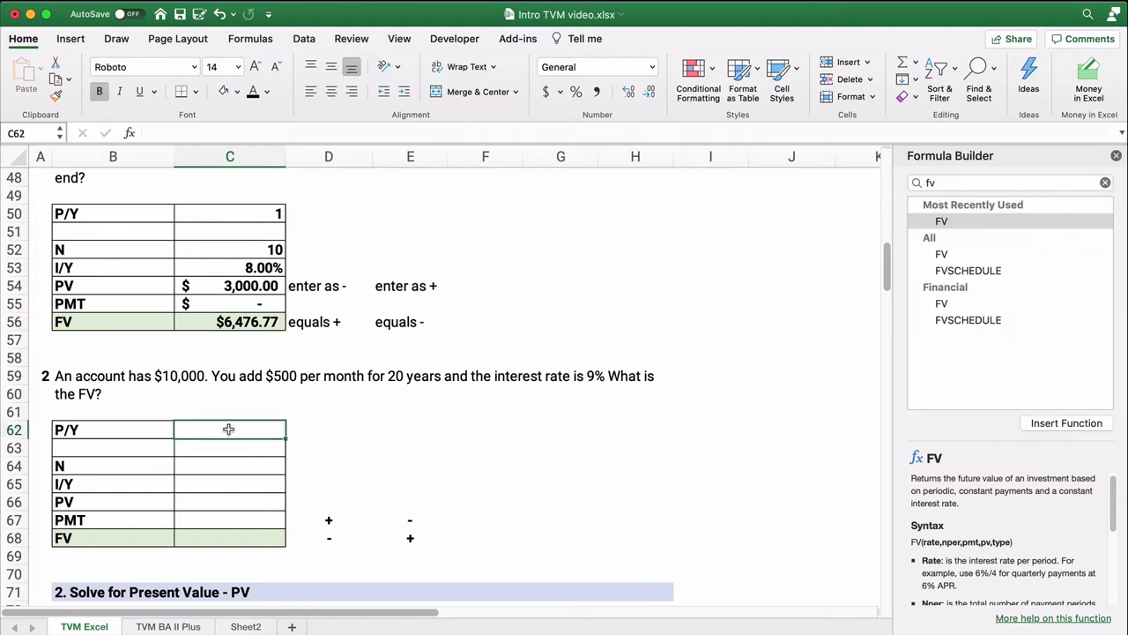
pyautogui.write('12')
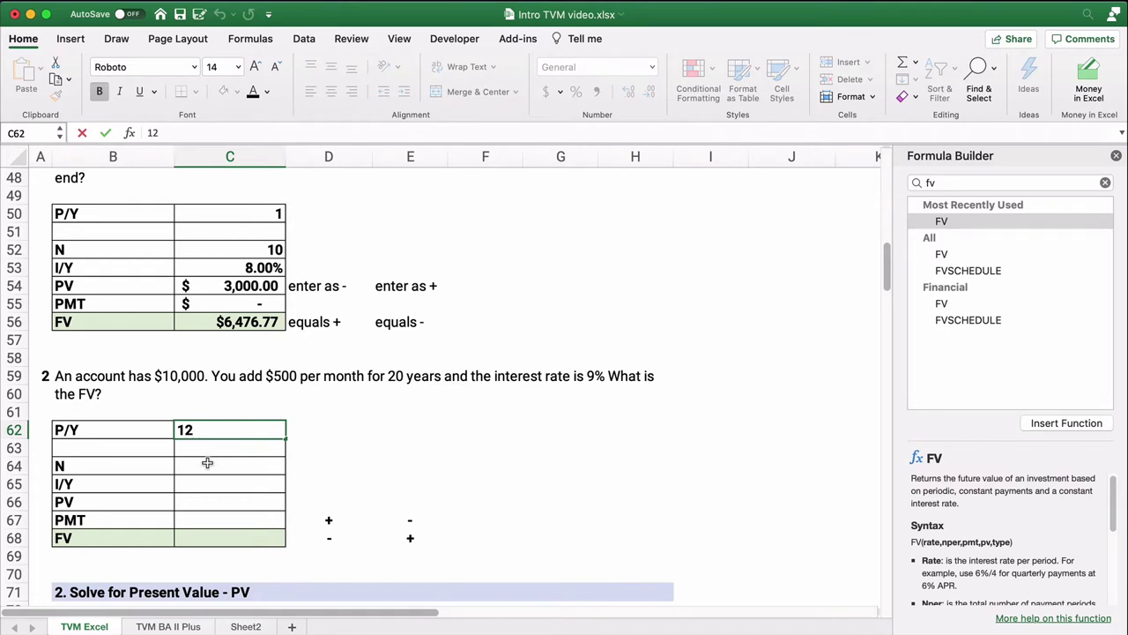
# Enter the number of periods N for problem 2 in C64 as the formula =20*C62
pyautogui.click(207, 463)
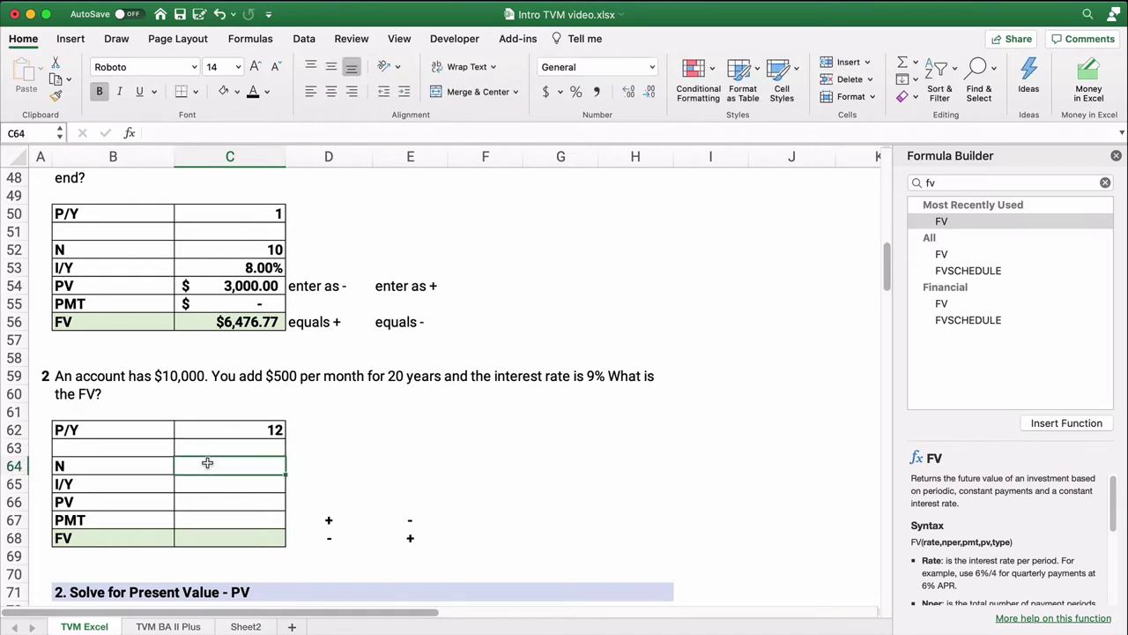
pyautogui.write('20')
pyautogui.press('Return')
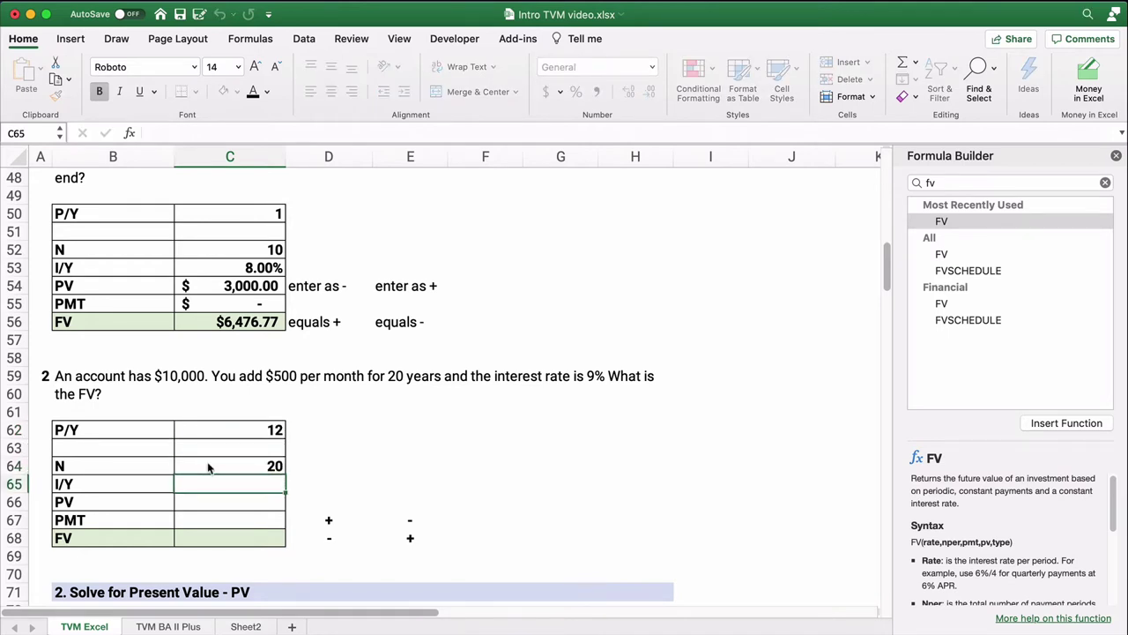
pyautogui.click(222, 463)
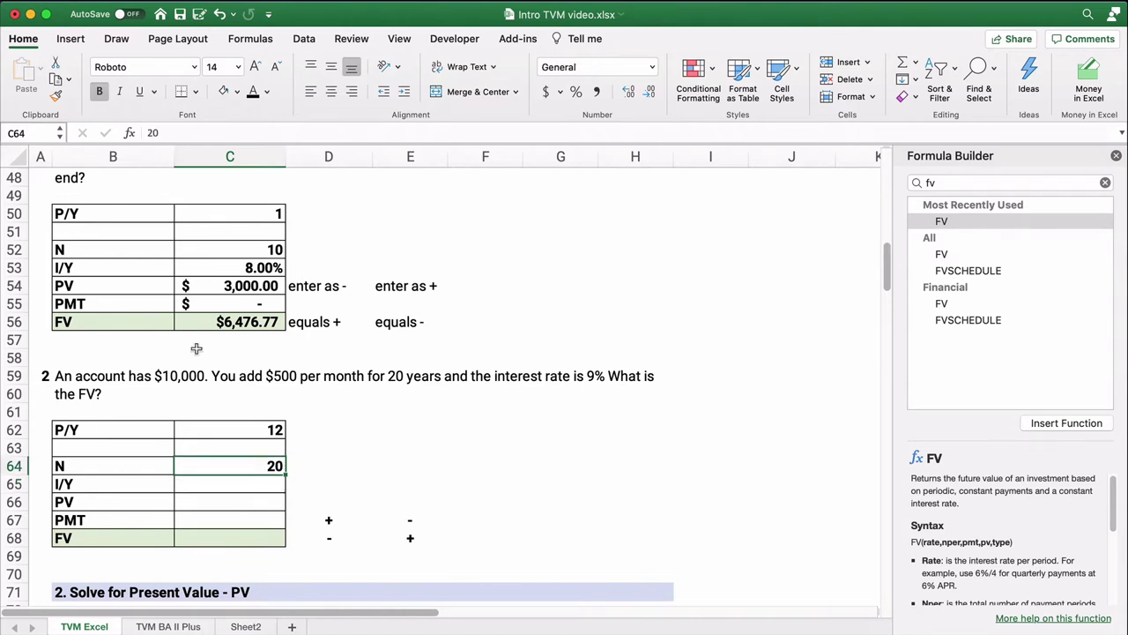
pyautogui.write('=')
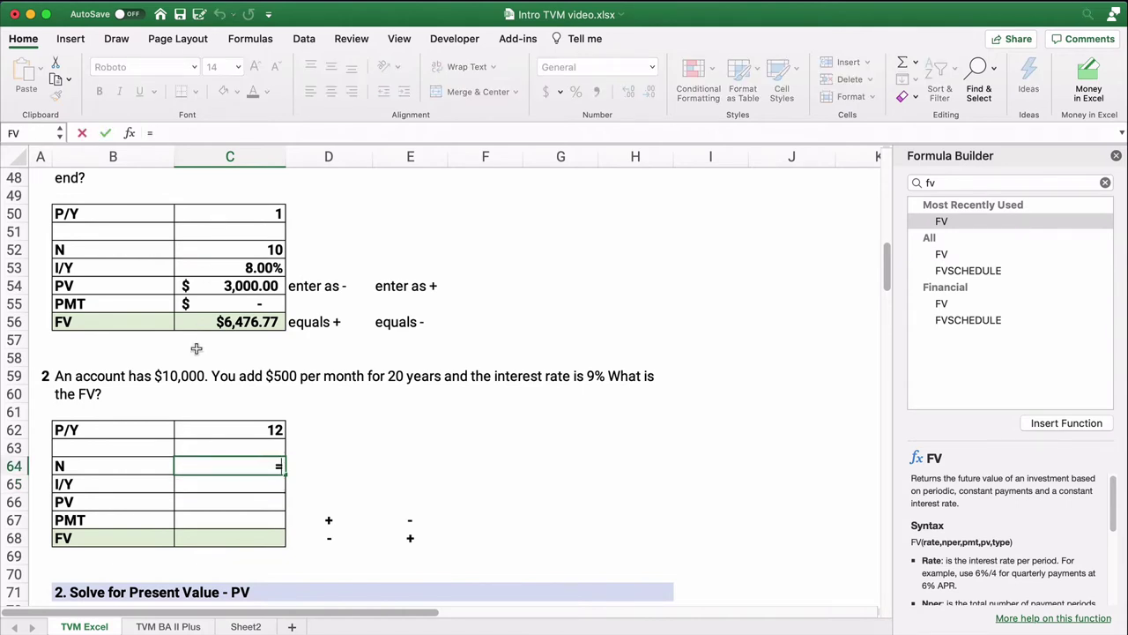
pyautogui.write('20*')
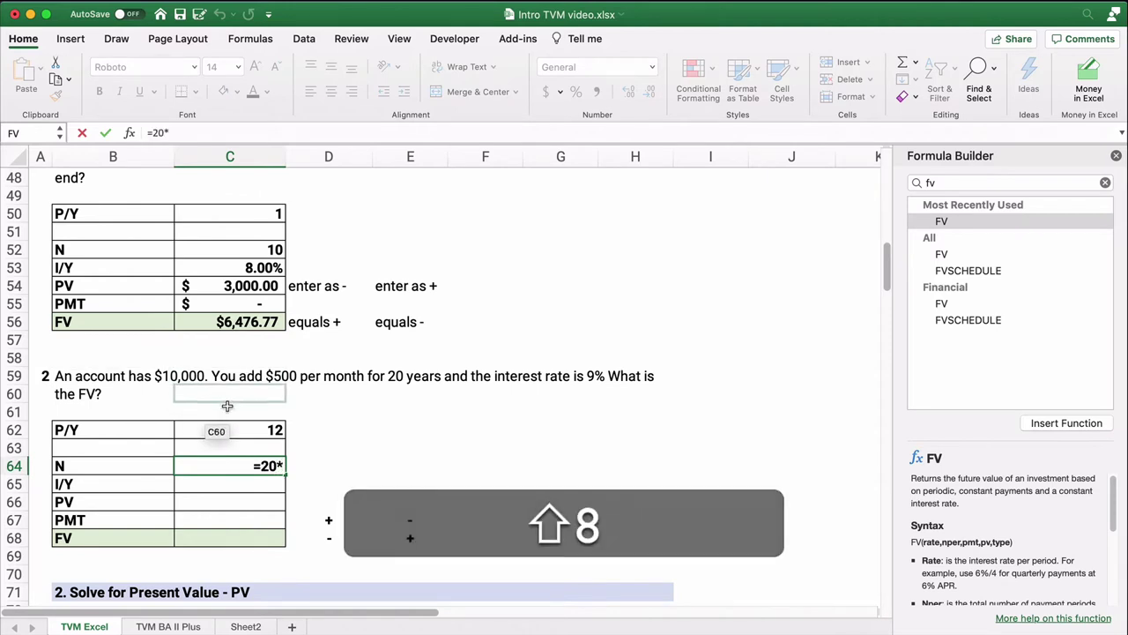
pyautogui.click(245, 433)
pyautogui.press('Return')
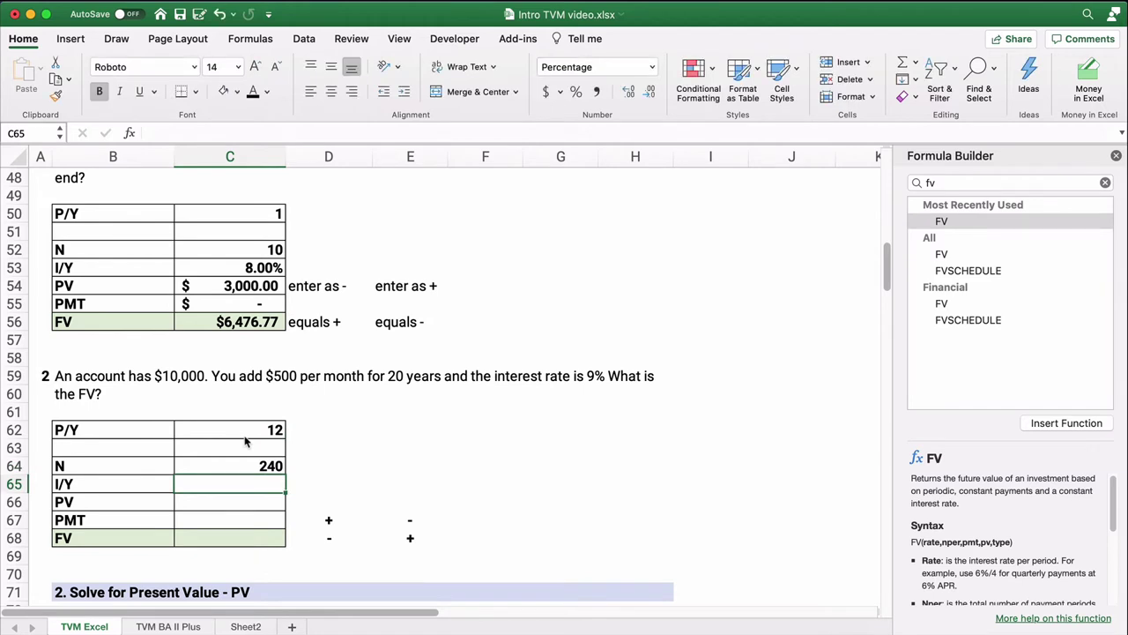
# Fill in problem 2's remaining known values: I/Y 9%, PV 10000 and PMT 500 in C65 to C67
pyautogui.write('9')
pyautogui.press('Return')
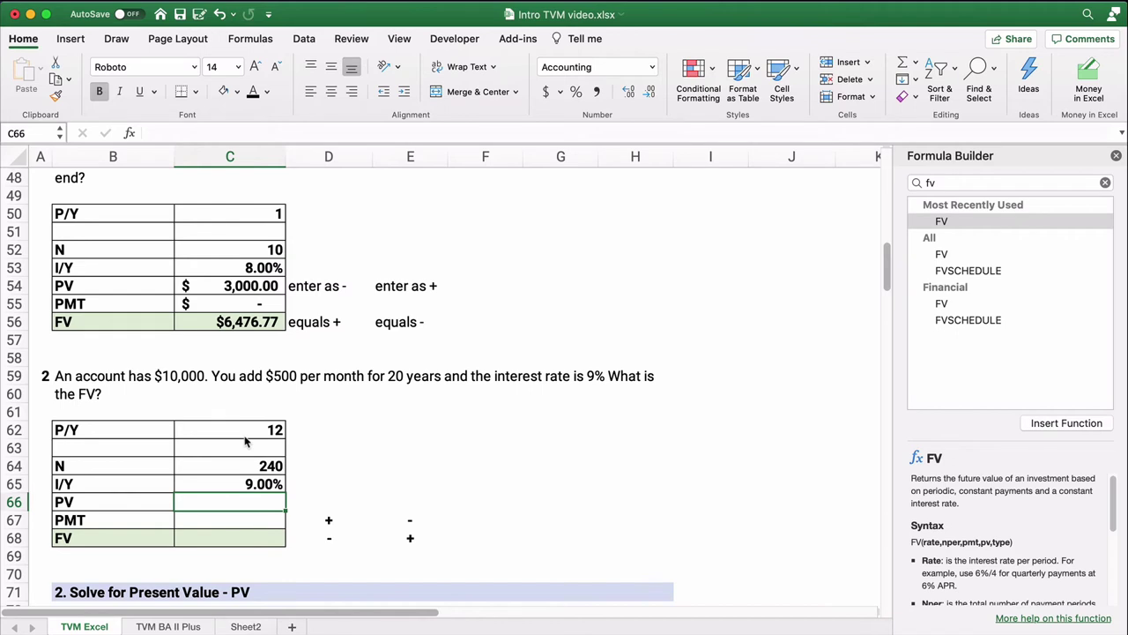
pyautogui.write('10000')
pyautogui.press('Return')
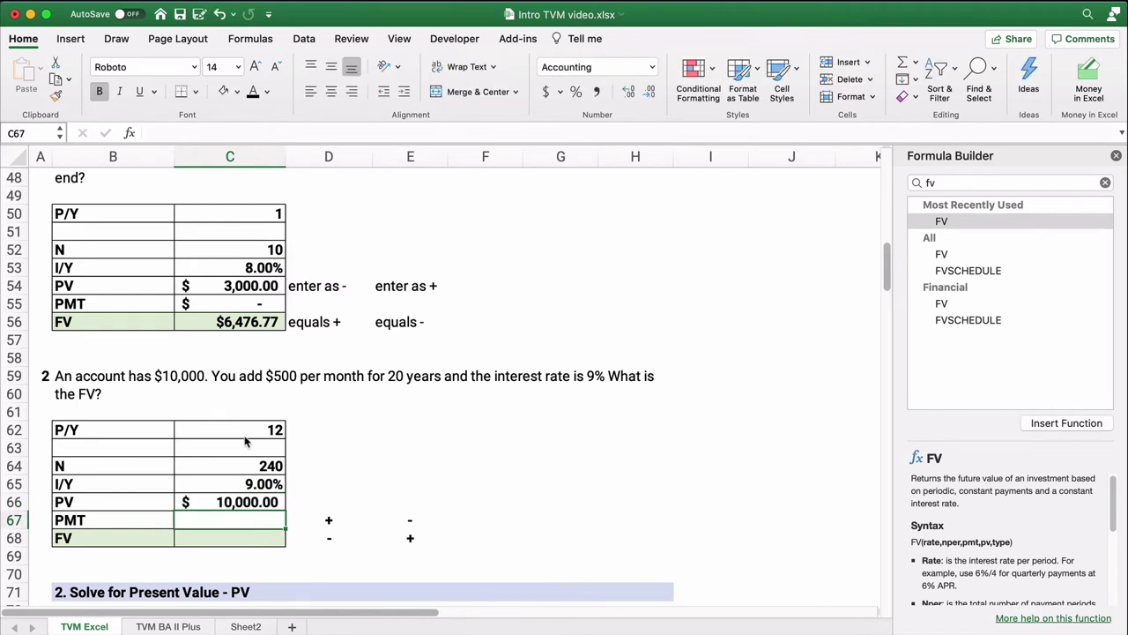
pyautogui.write('500')
pyautogui.press('Return')
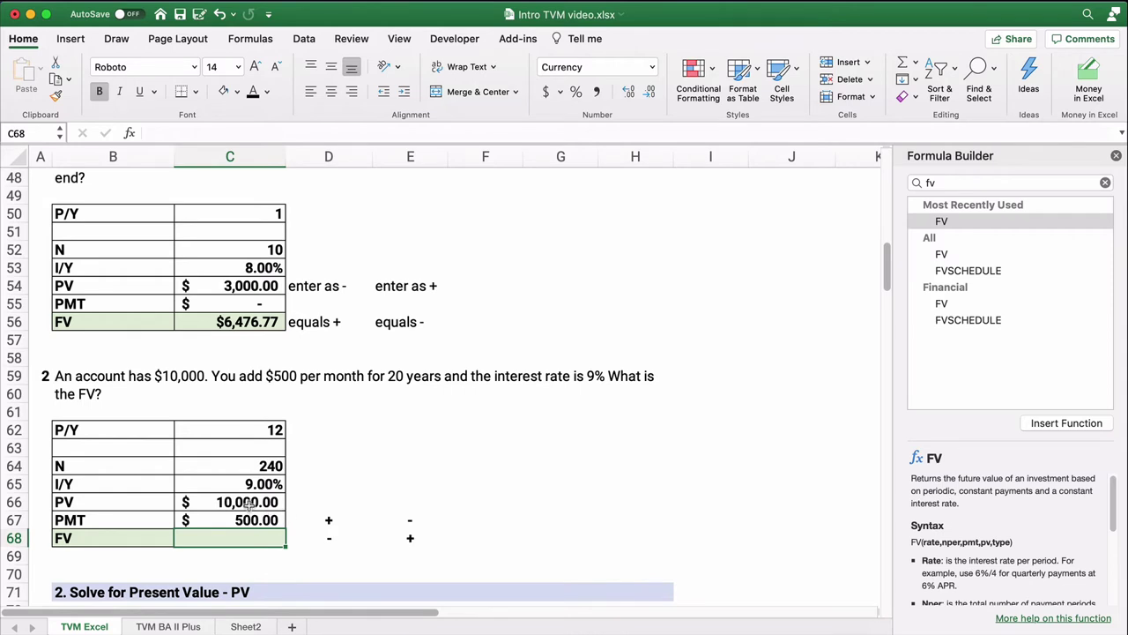
# Insert the FV function in C68 with Rate C65/C62 and Nper C64
pyautogui.moveTo(249, 501); pyautogui.dragTo(245, 520)
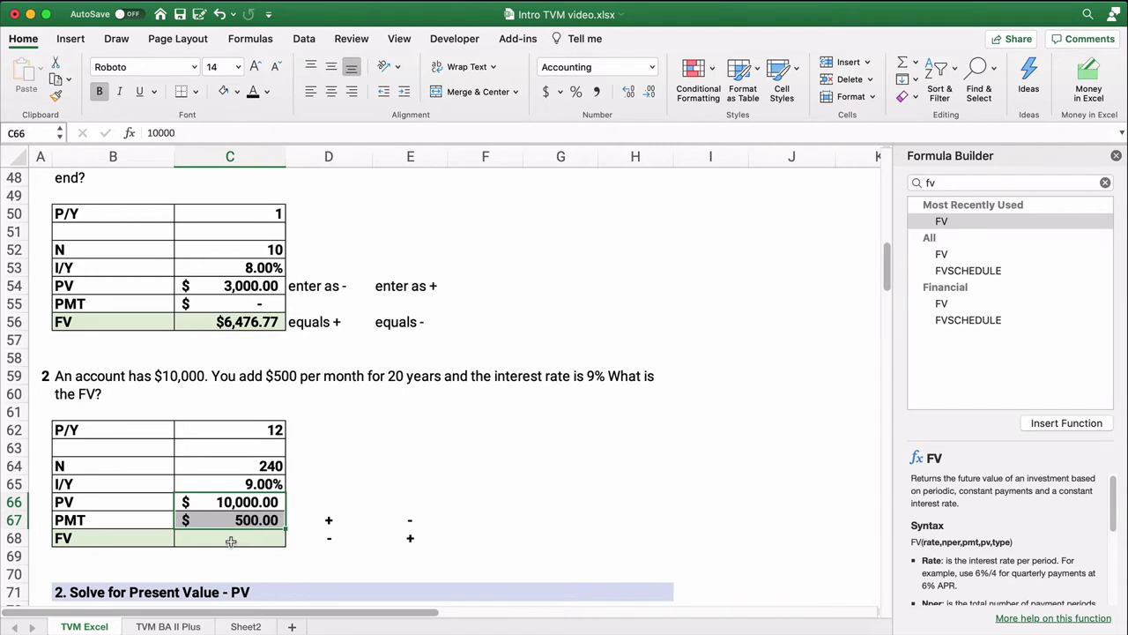
pyautogui.click(230, 541)
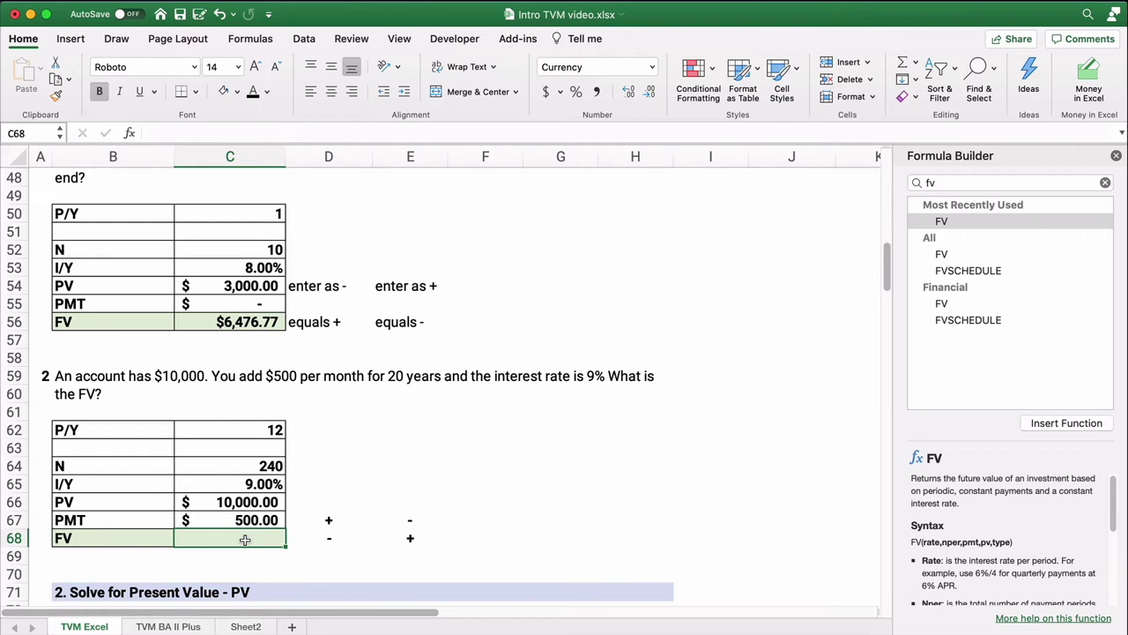
pyautogui.doubleClick(968, 222)
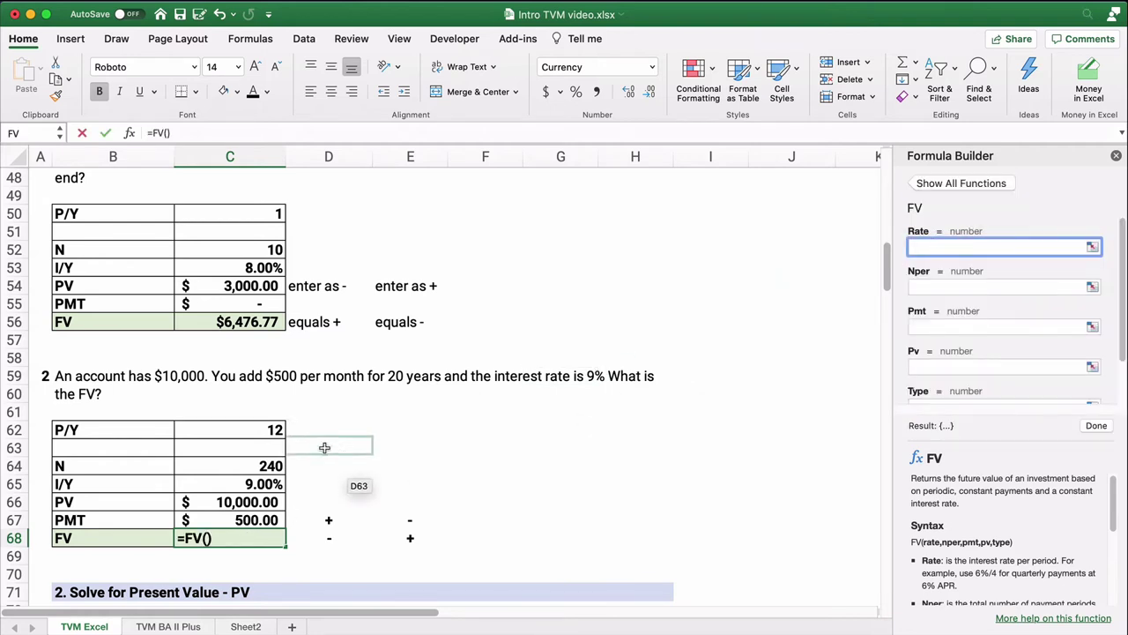
pyautogui.click(268, 484)
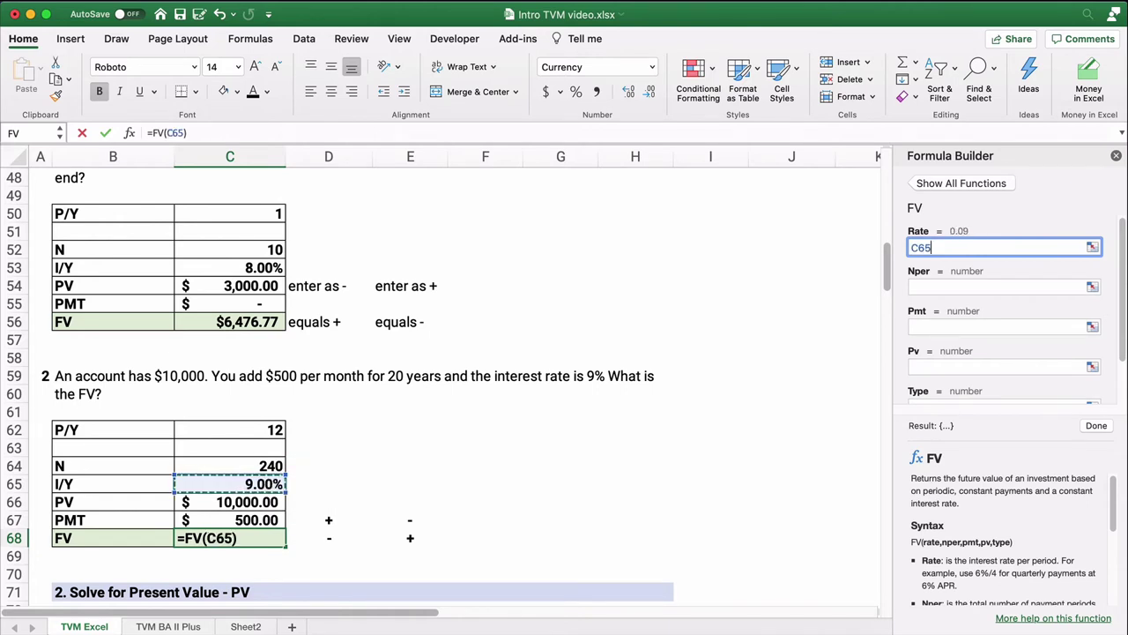
pyautogui.write('/')
pyautogui.click(250, 432)
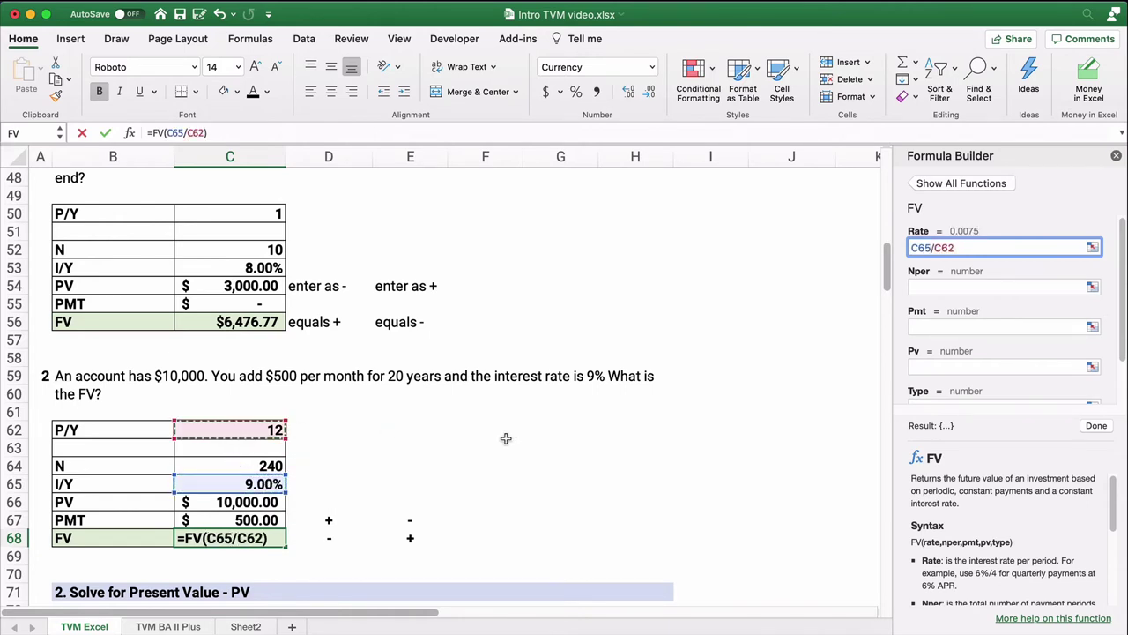
pyautogui.click(920, 287)
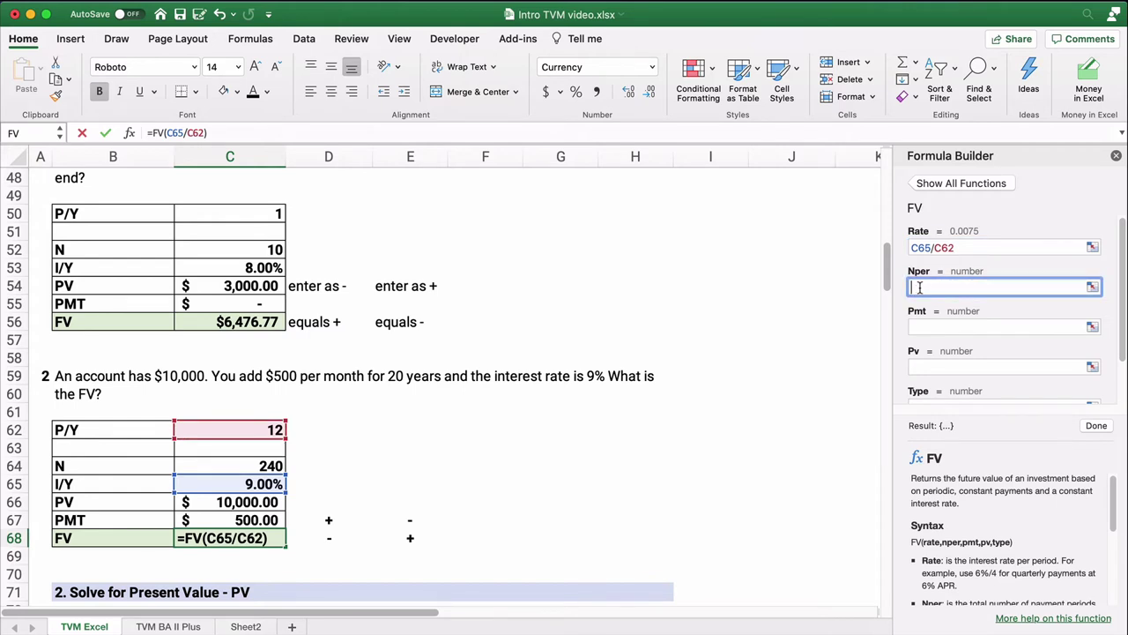
pyautogui.click(278, 465)
# Set the FV function's Pmt to C67, Pv to C66 and Type to 0, and complete the formula
pyautogui.click(932, 328)
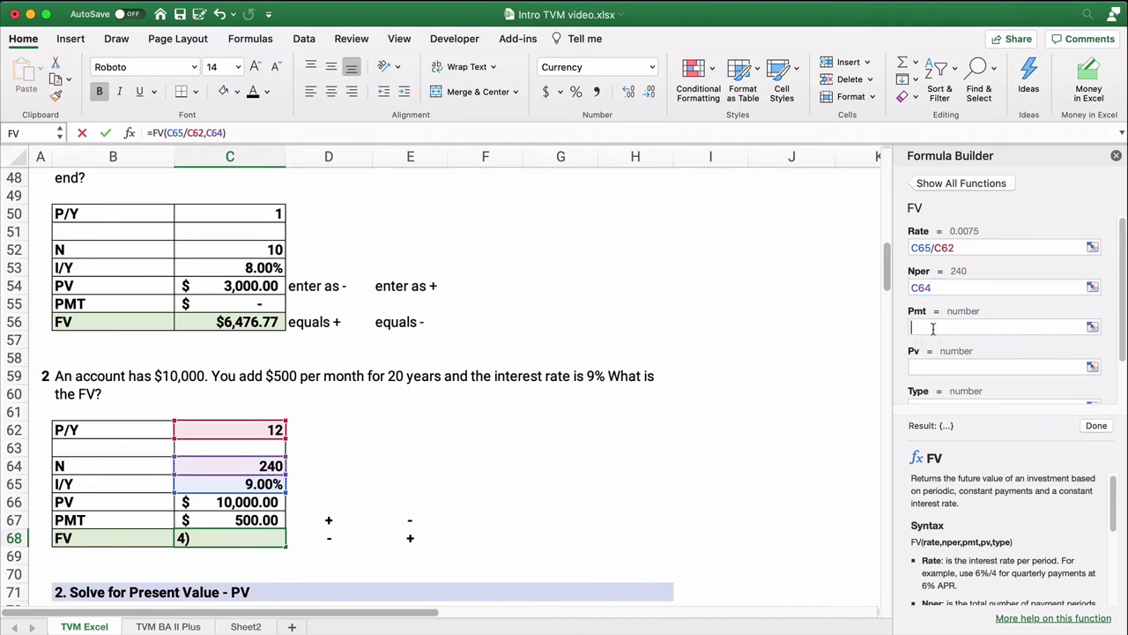
pyautogui.click(270, 522)
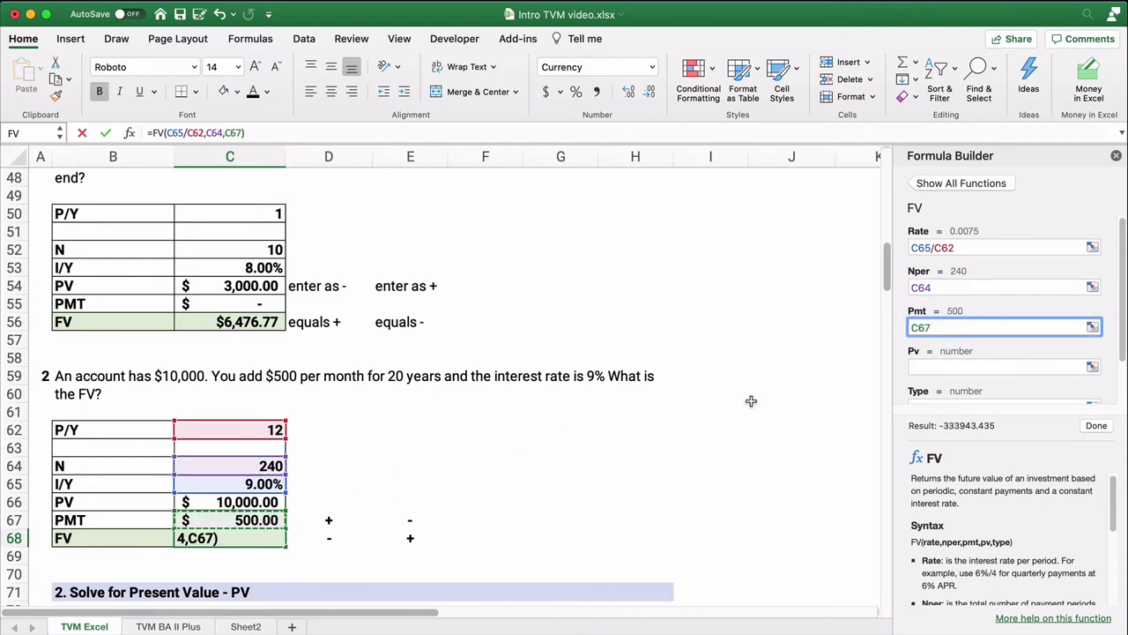
pyautogui.click(915, 367)
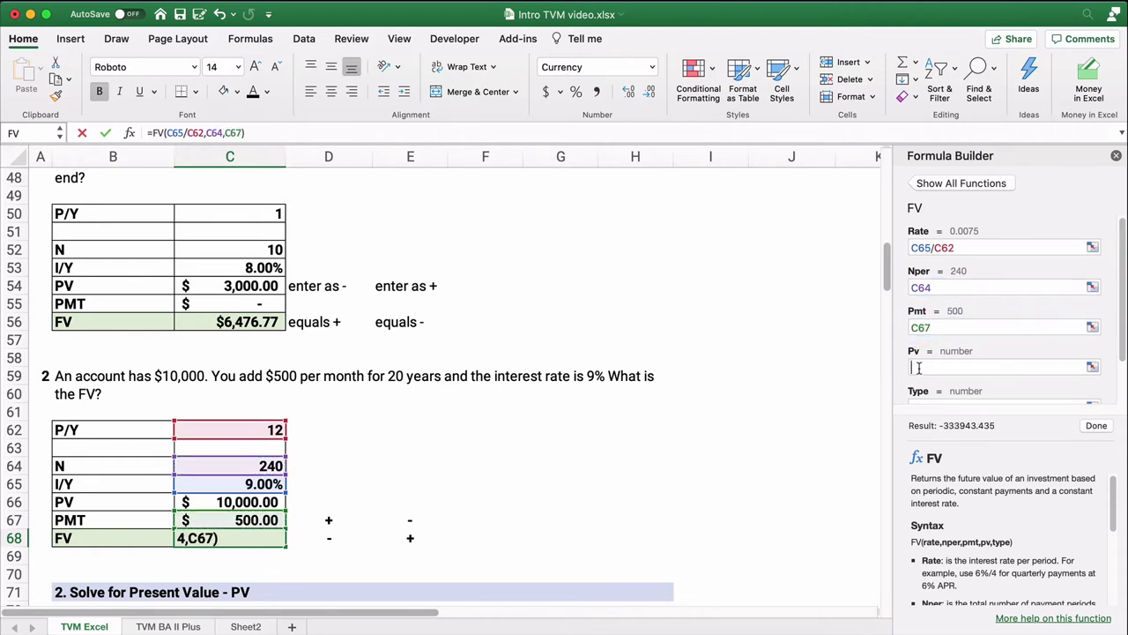
pyautogui.click(255, 501)
pyautogui.scroll(-1, 965, 377)
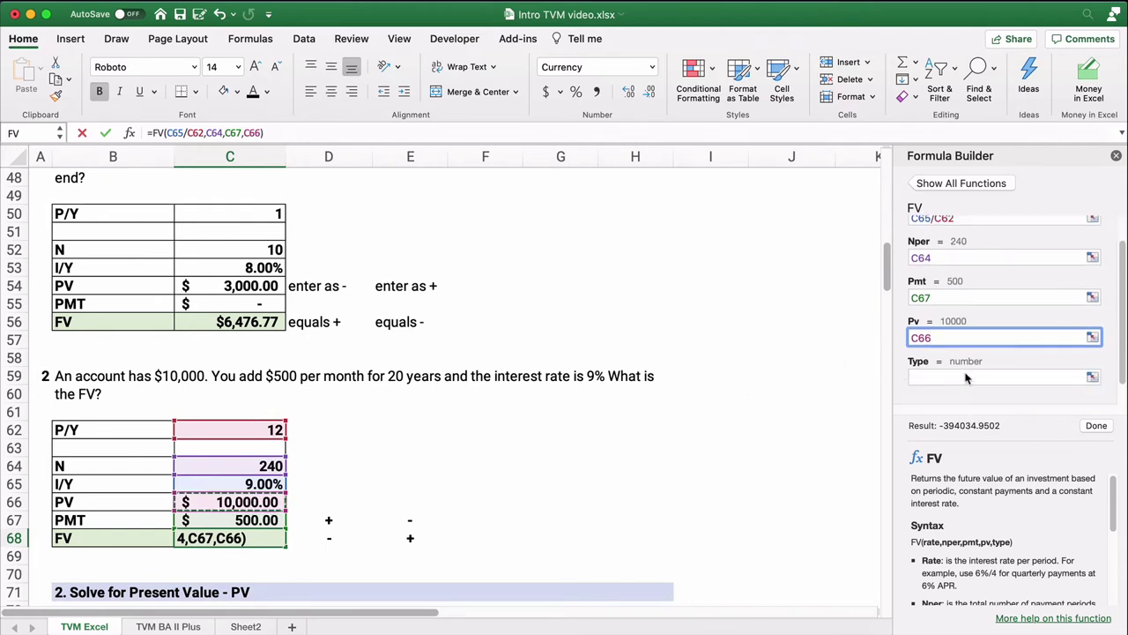
pyautogui.click(934, 356)
pyautogui.write('0')
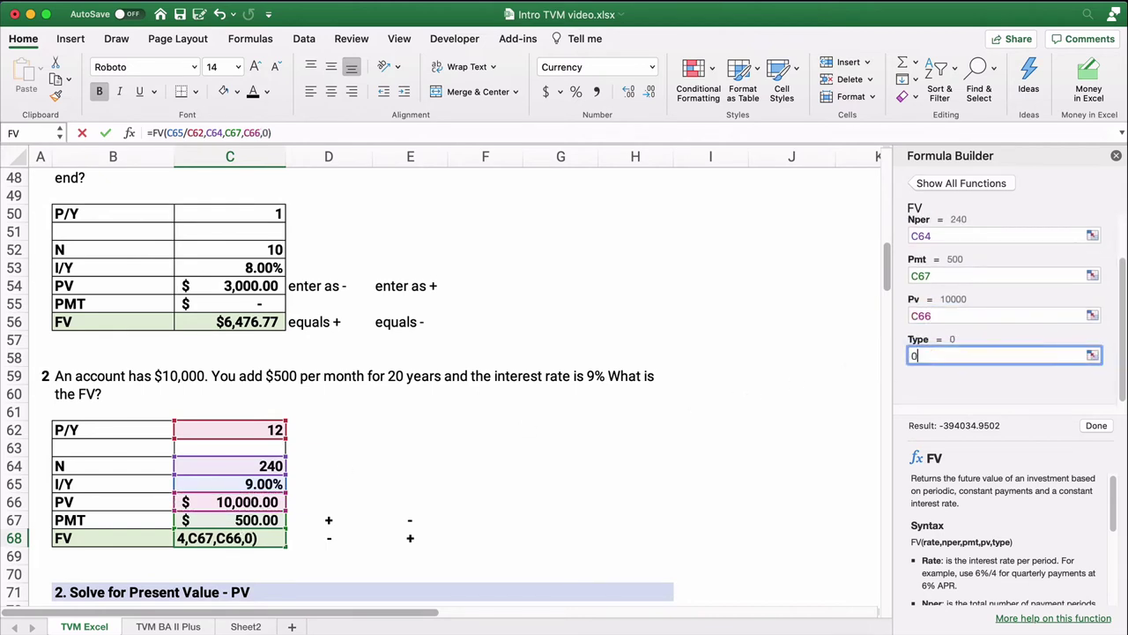
pyautogui.click(1095, 426)
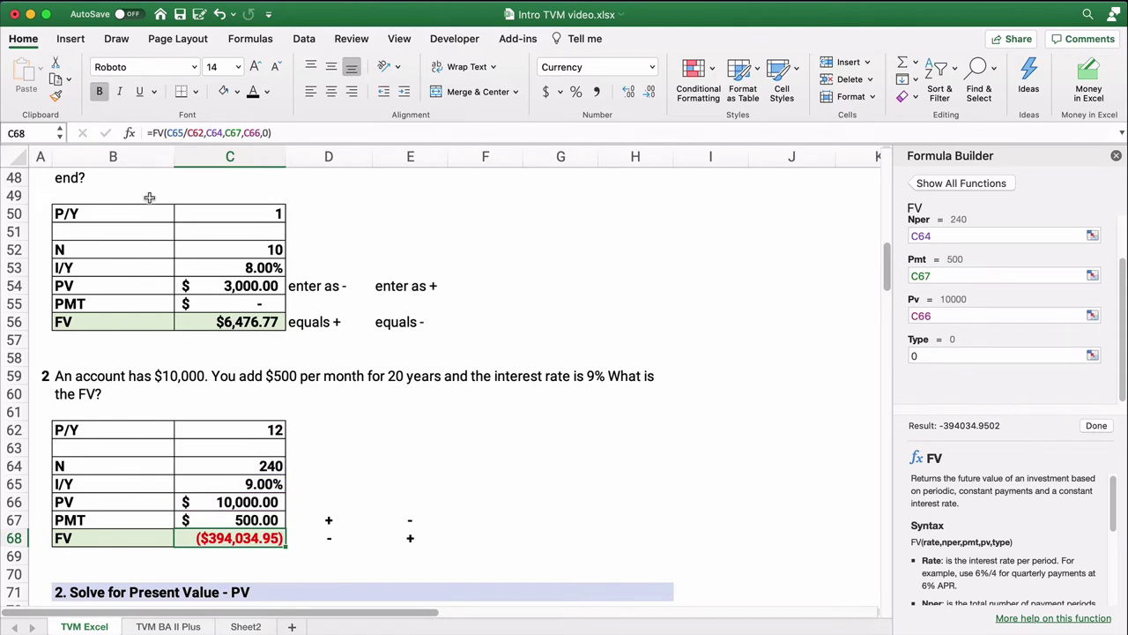
# Negate the whole FV function in C68 so the formula reads =-FV(C65/C62,C64,C67,C66,0)
pyautogui.click(152, 132)
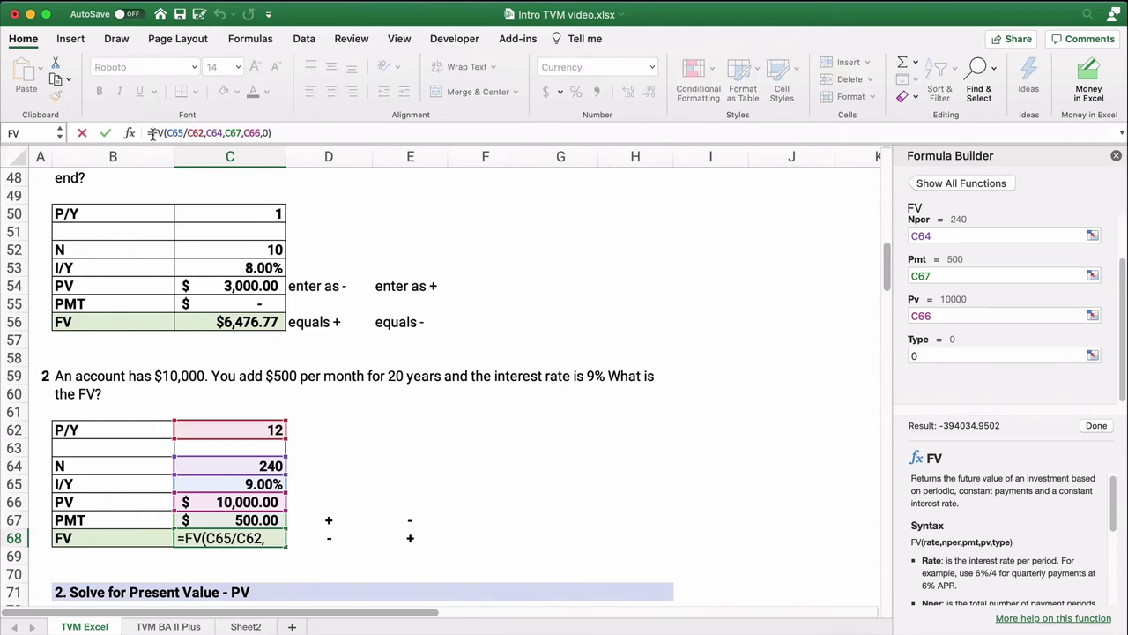
pyautogui.write('-')
pyautogui.press('Return')
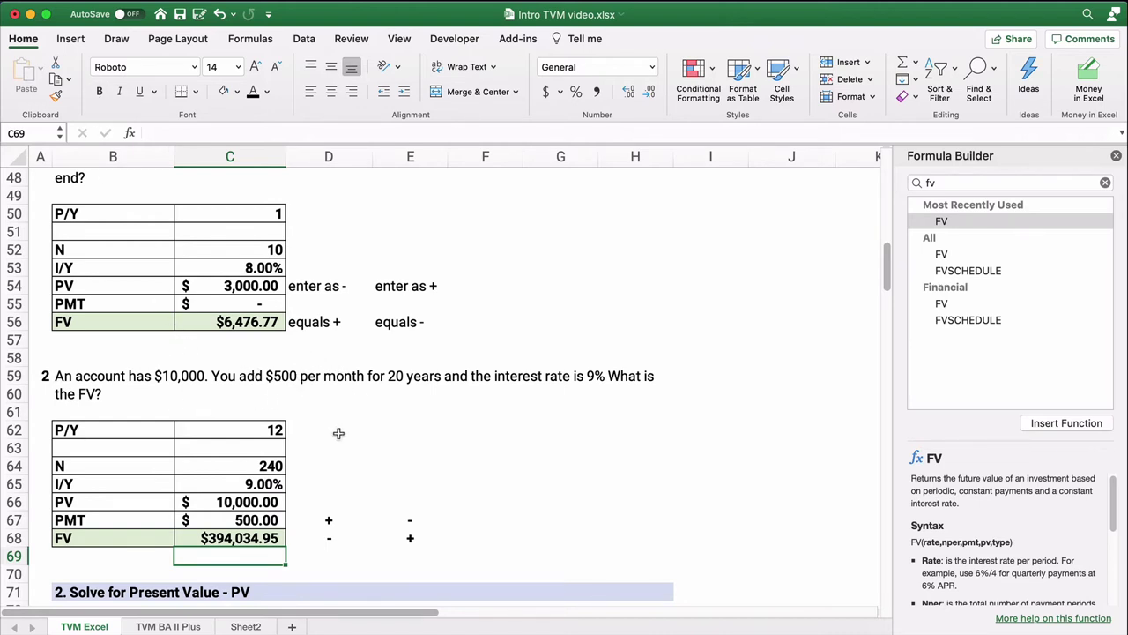
pyautogui.click(238, 538)
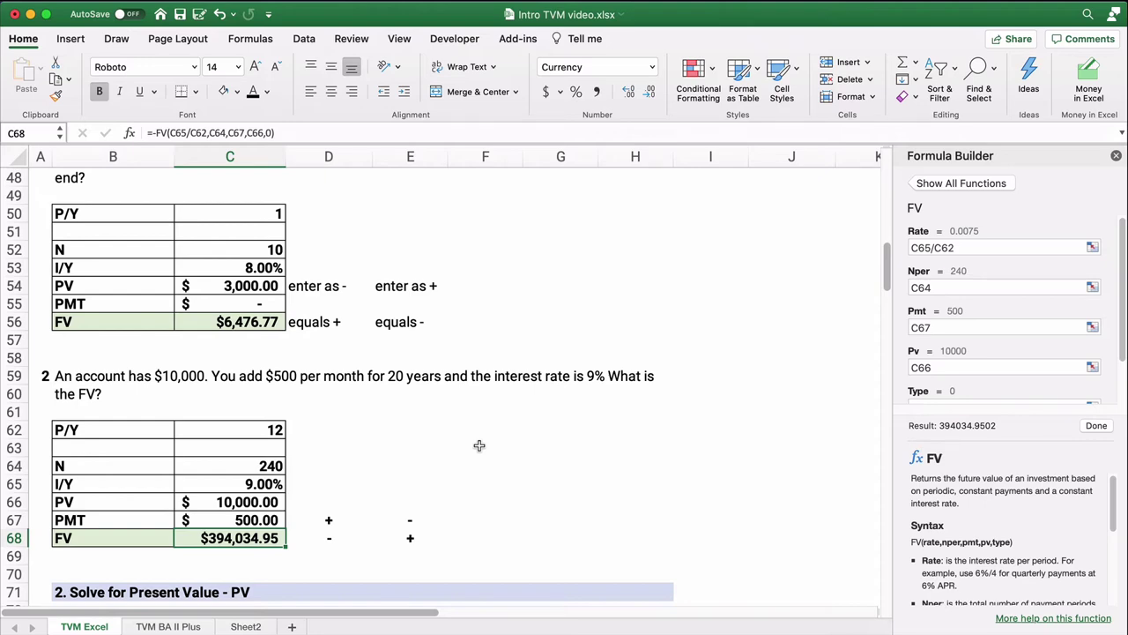
# Add a dollar sign before 200,000 in the problem 3 question text in B73
pyautogui.scroll(-5, 365, 429)
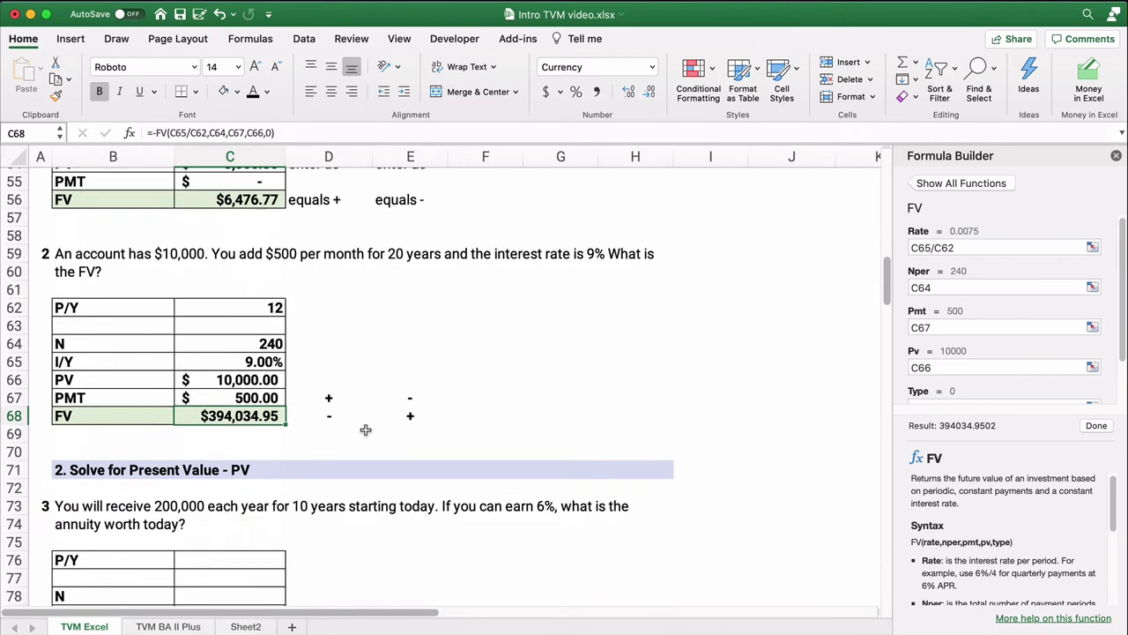
pyautogui.scroll(-3, 365, 429)
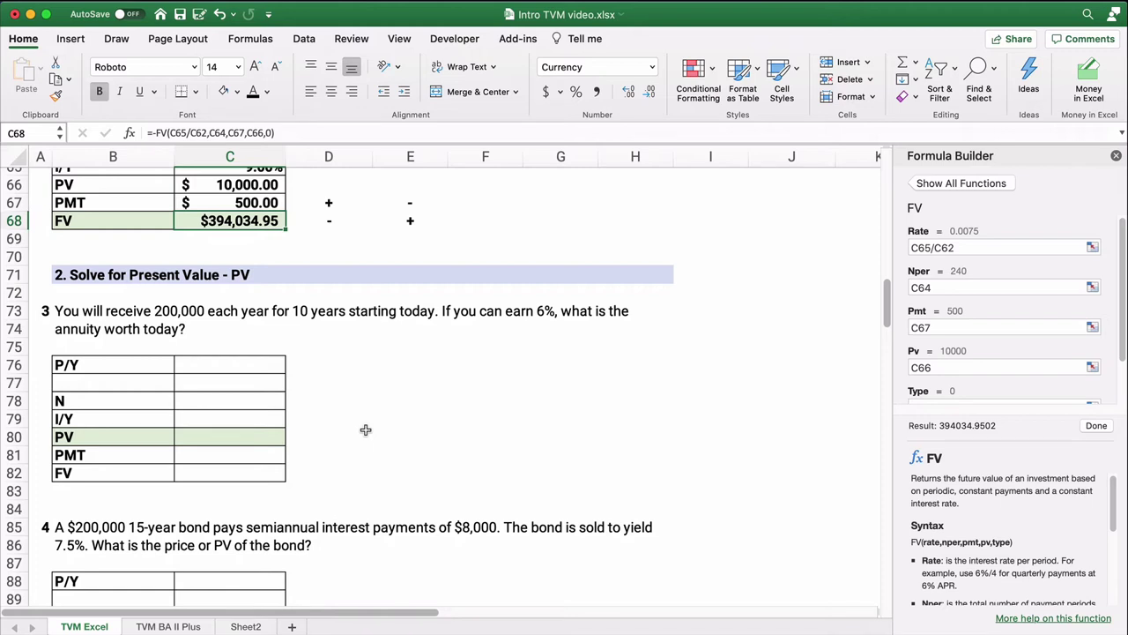
pyautogui.click(74, 313)
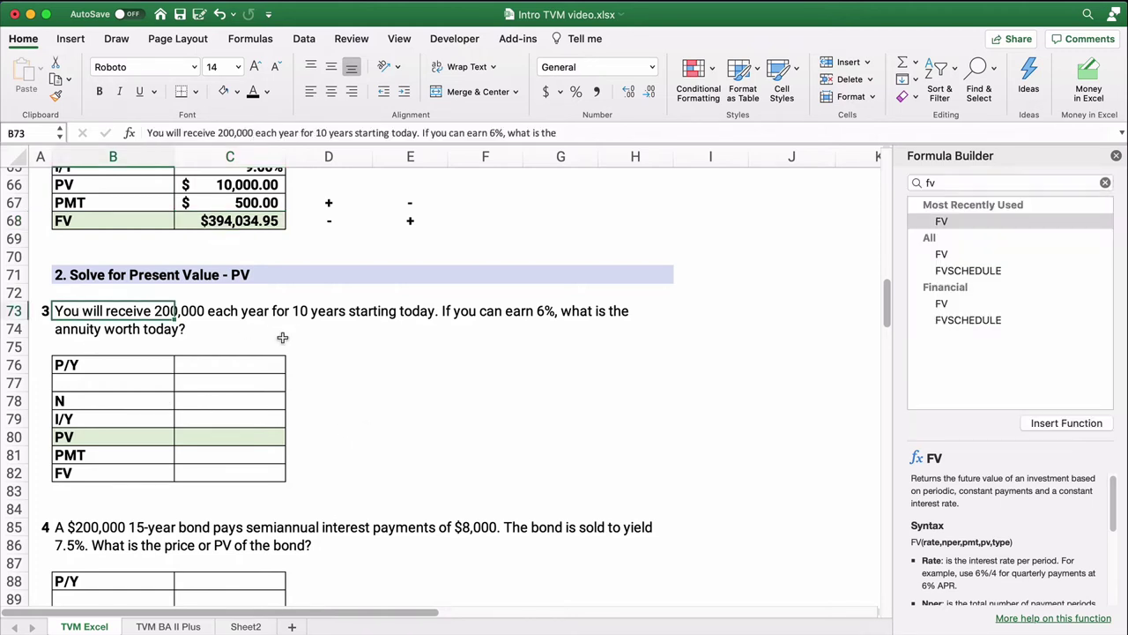
pyautogui.click(391, 358)
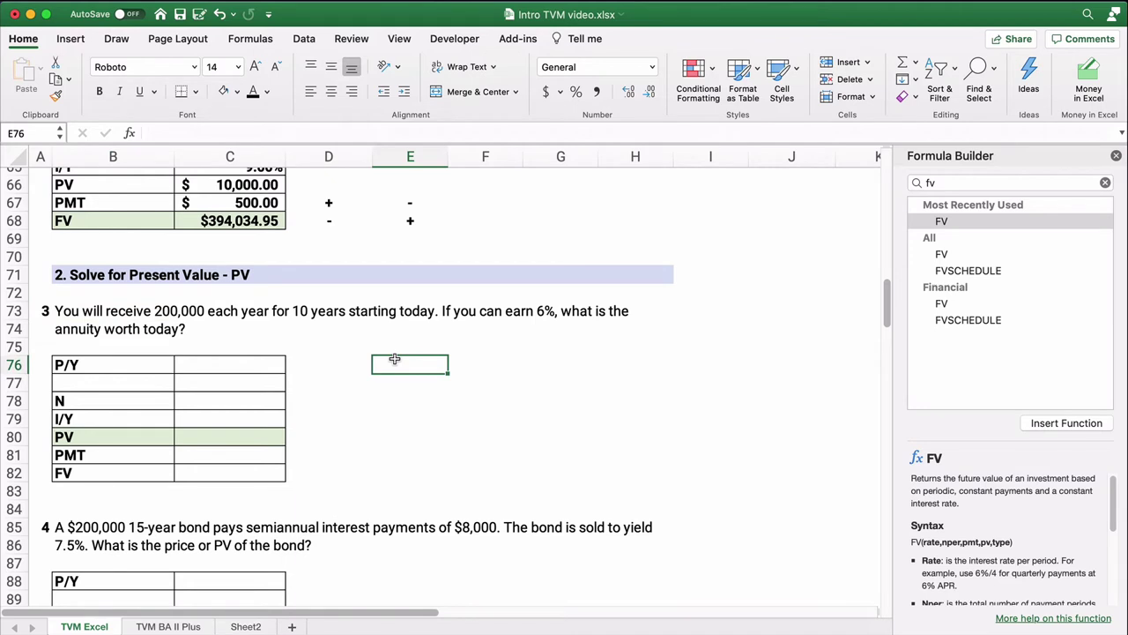
pyautogui.click(74, 311)
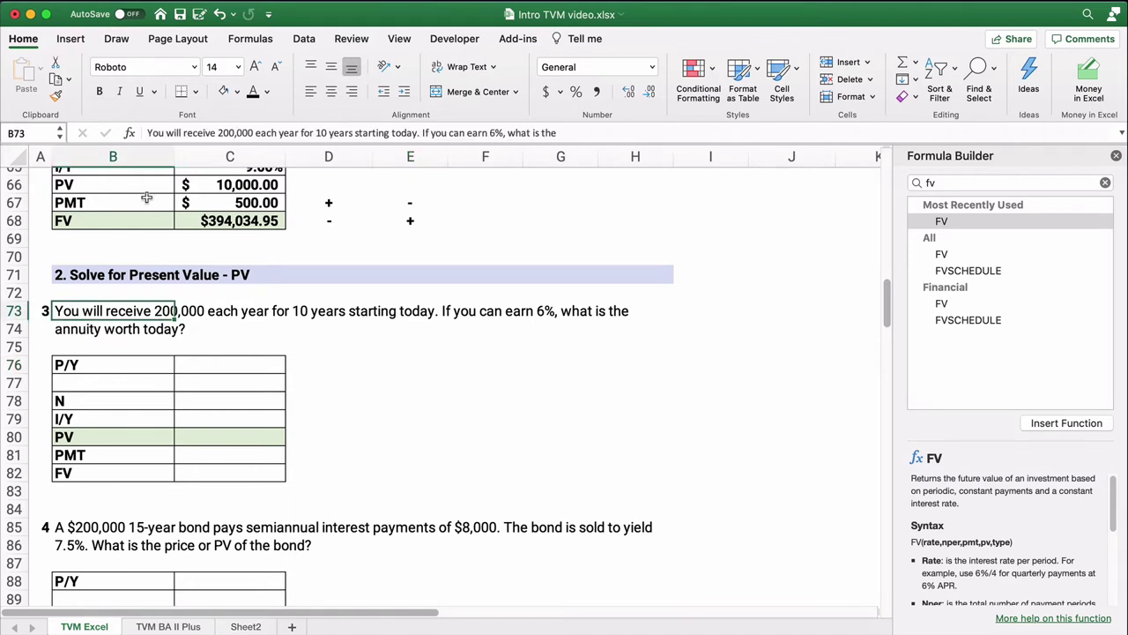
pyautogui.click(217, 132)
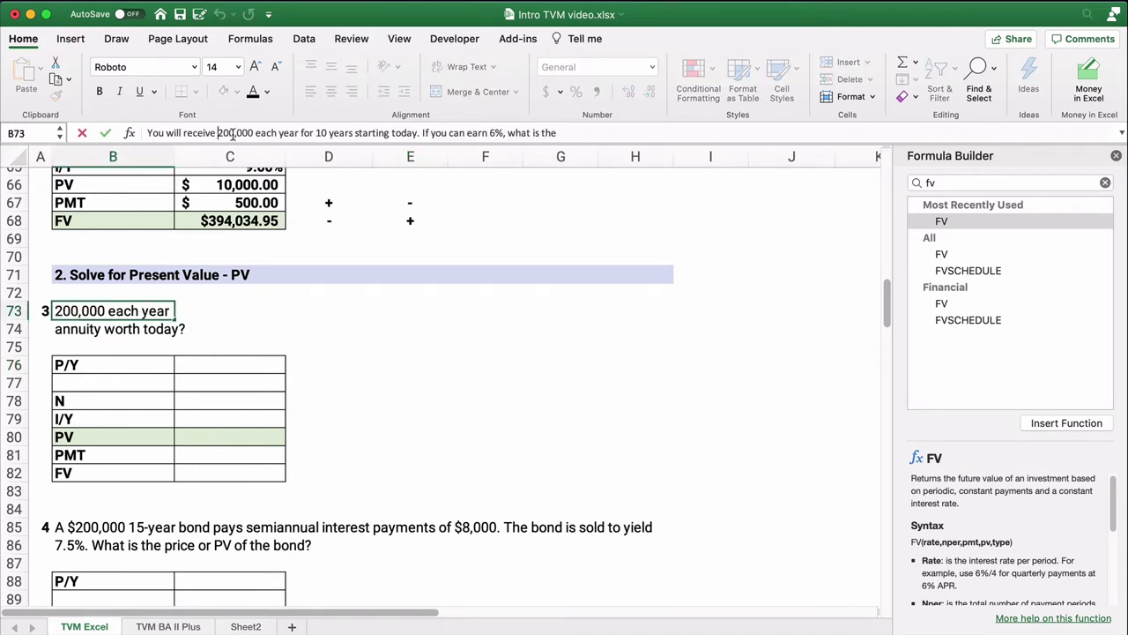
pyautogui.write('$')
pyautogui.press('Return')
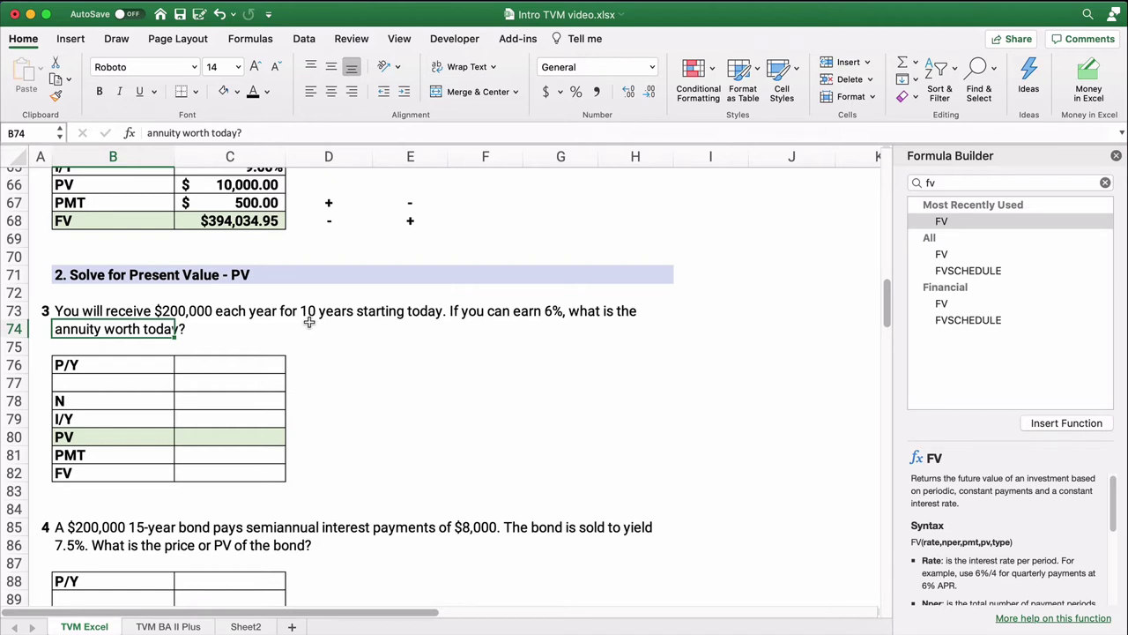
# For problem 3, enter P/Y 1 in C76, N 10 in C78 and I/Y 6% in C79
pyautogui.click(244, 361)
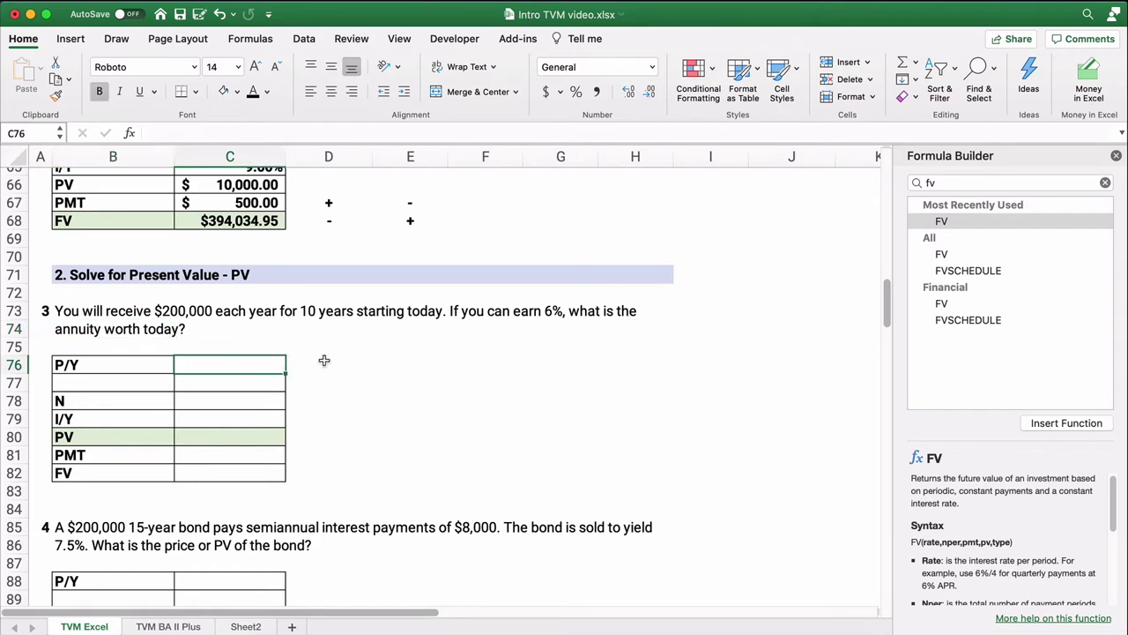
pyautogui.write('1')
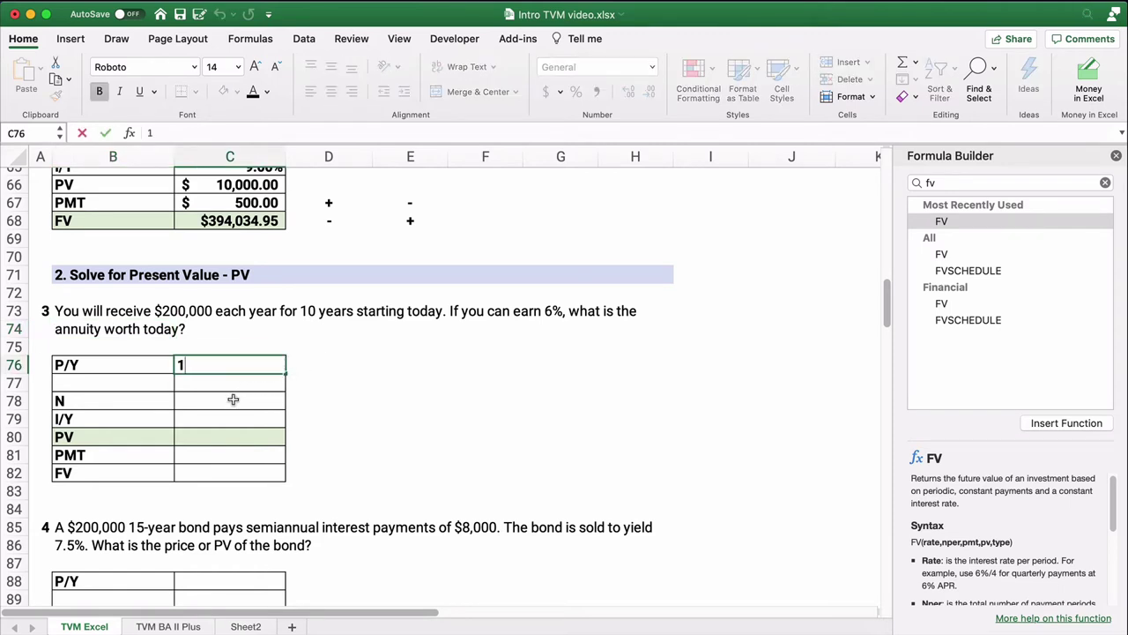
pyautogui.click(233, 400)
pyautogui.write('10')
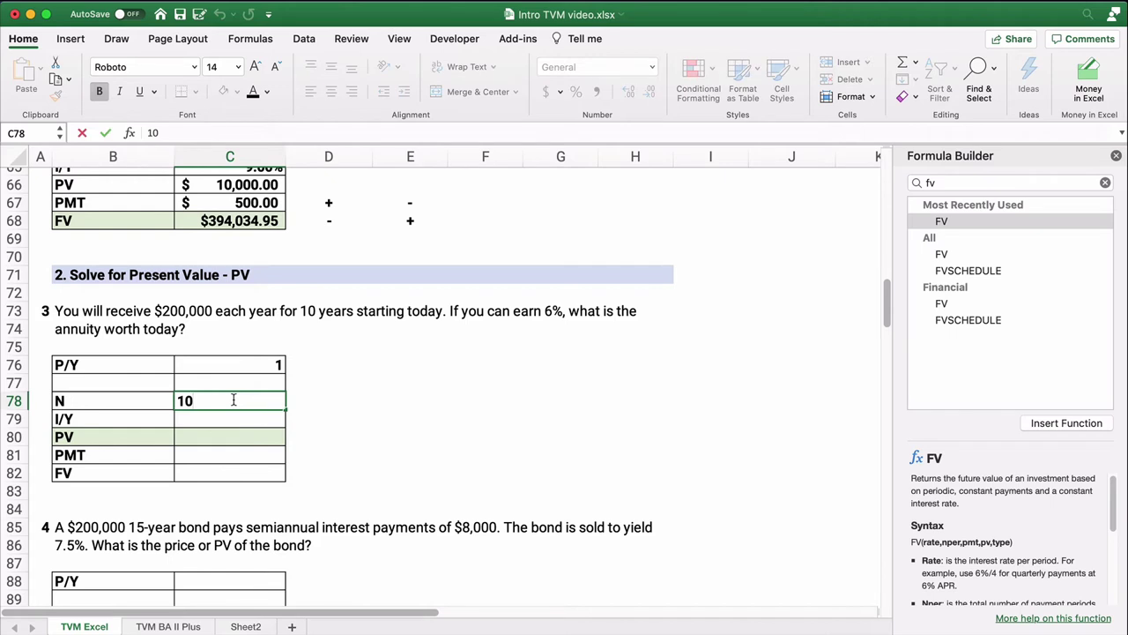
pyautogui.press('Return')
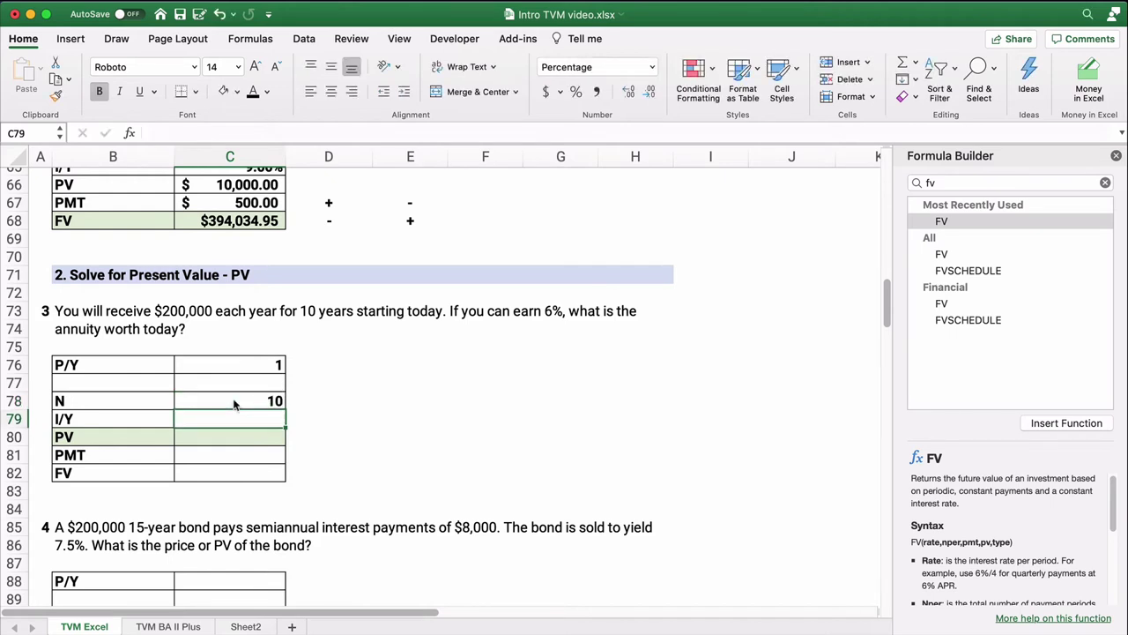
pyautogui.write('6')
pyautogui.press('Return')
# Enter PMT 200000 in C81 and FV 0 in C82, and apply the accounting number format to C80:C82
pyautogui.press('Return')
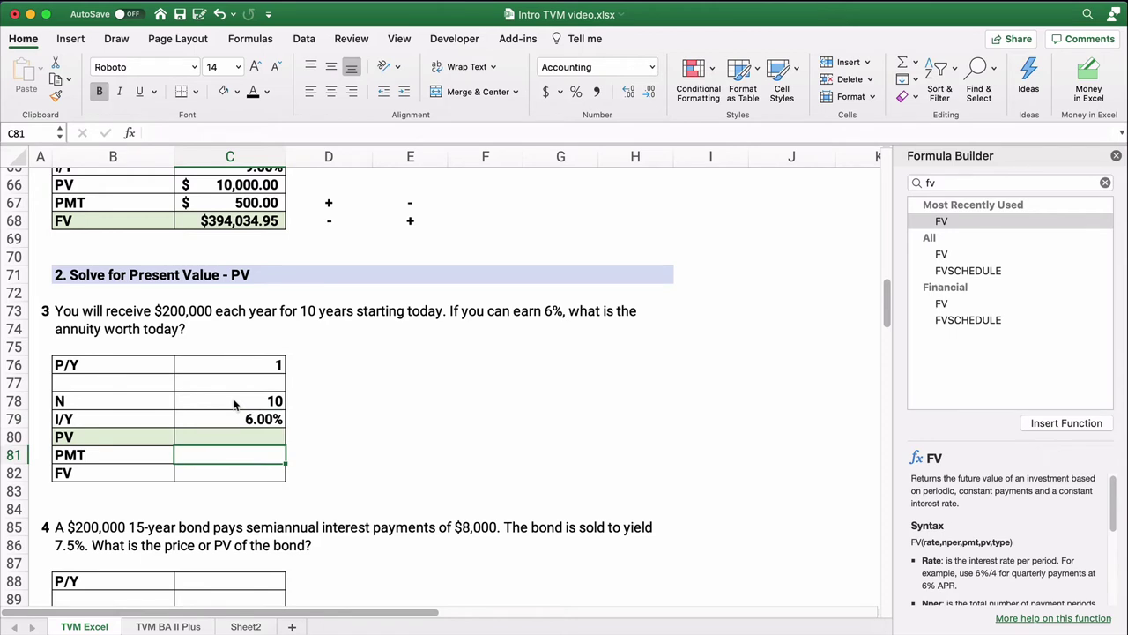
pyautogui.write('200000')
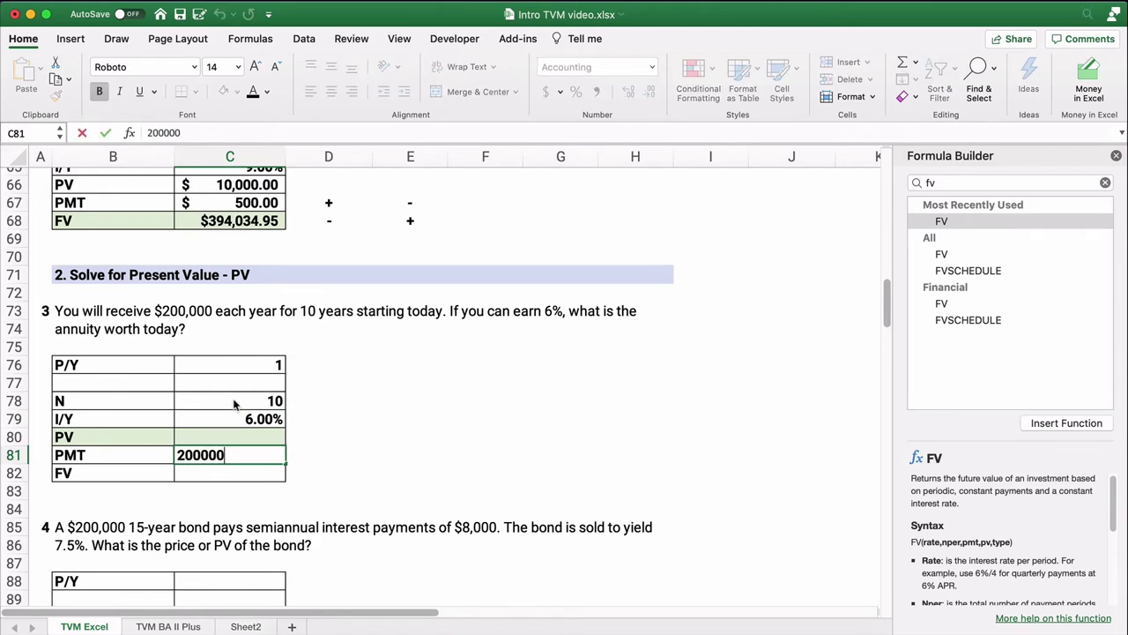
pyautogui.press('Return')
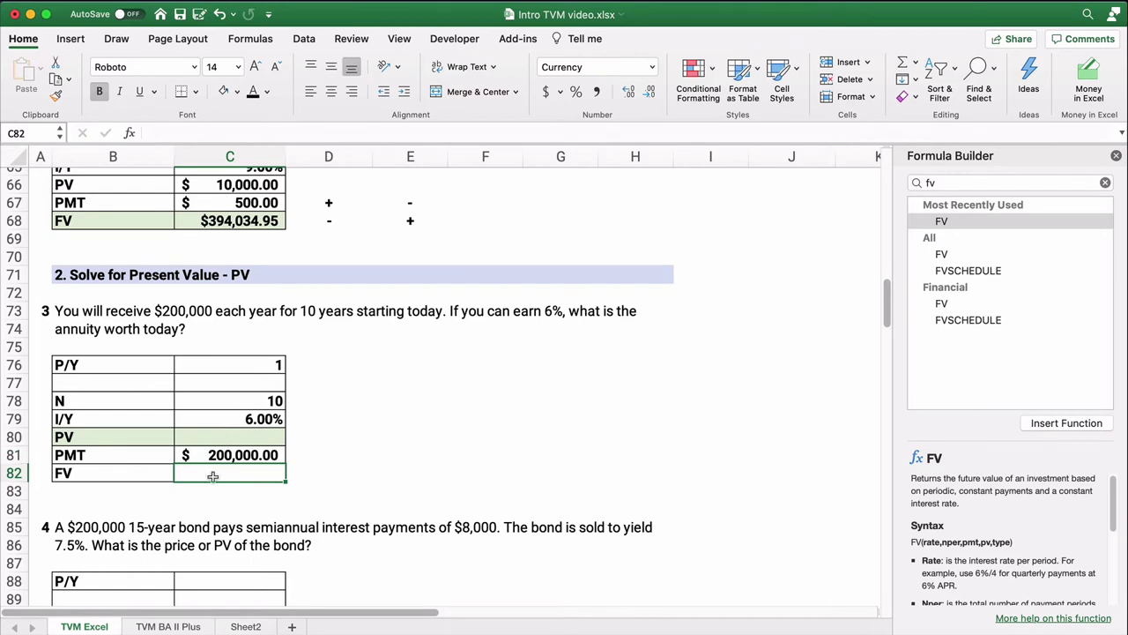
pyautogui.write('0')
pyautogui.press('Return')
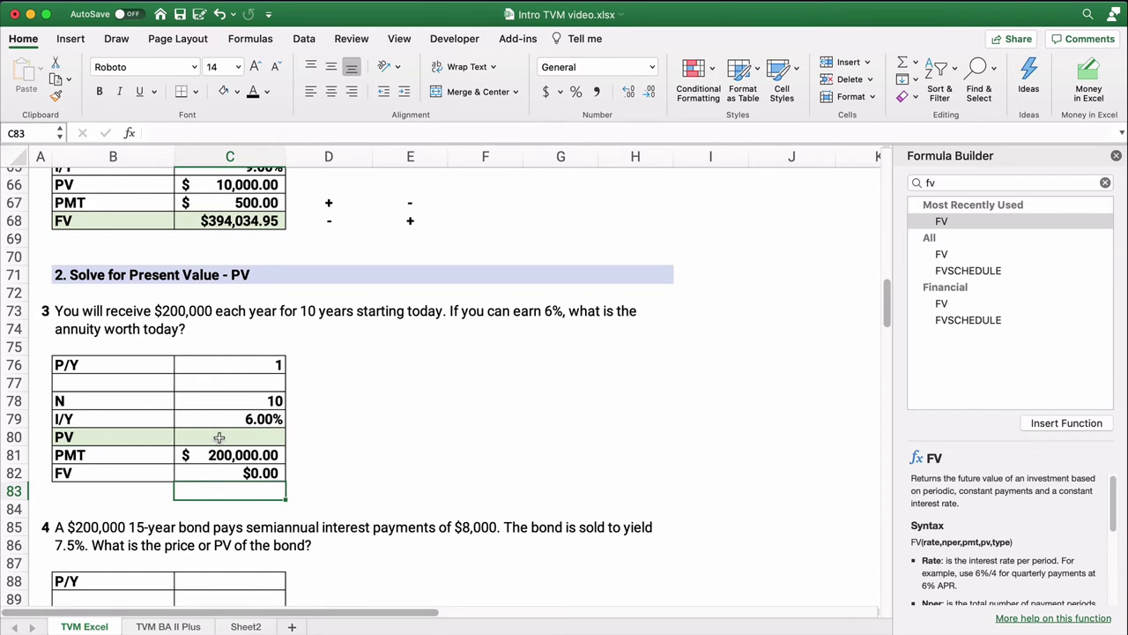
pyautogui.moveTo(215, 438); pyautogui.dragTo(214, 474)
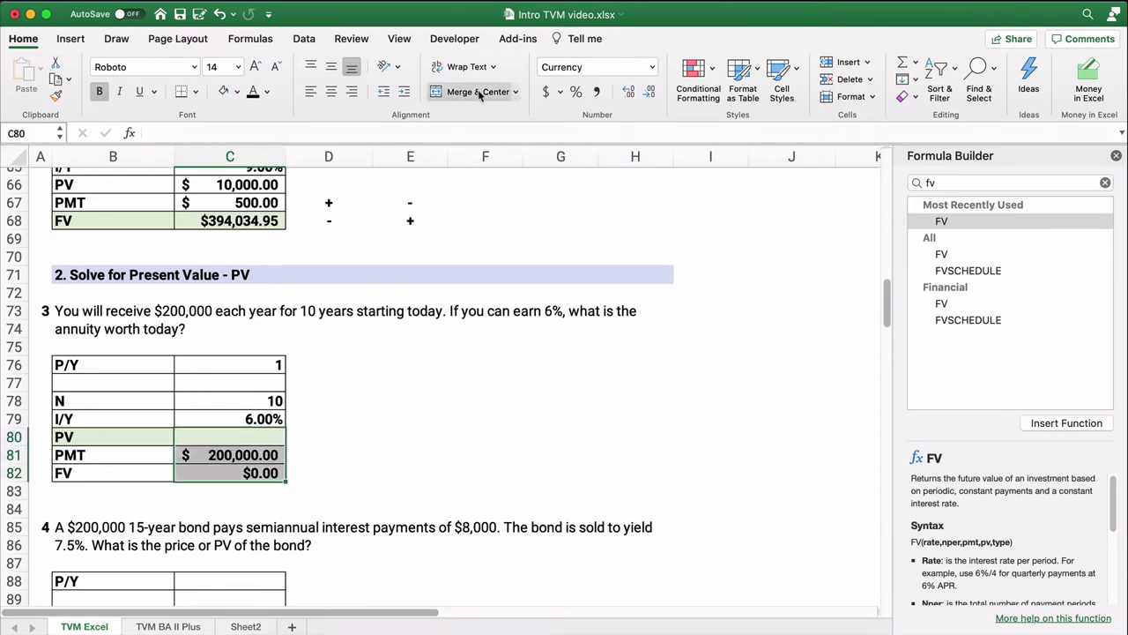
pyautogui.click(544, 92)
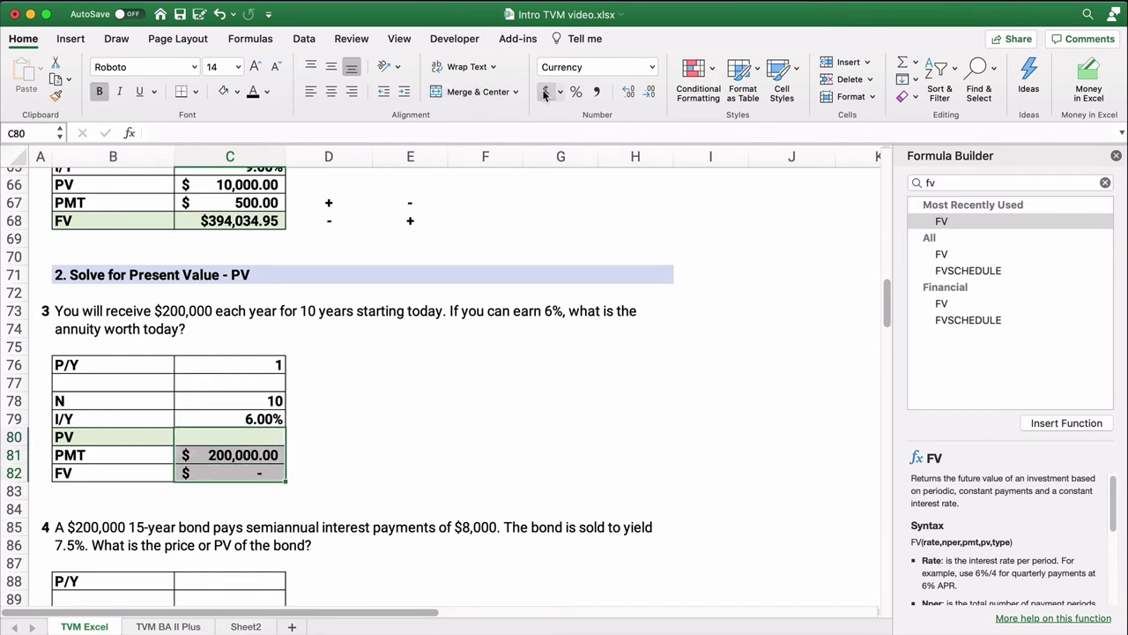
# Insert the PV function in C80 with Rate C79 and Nper C78
pyautogui.click(246, 435)
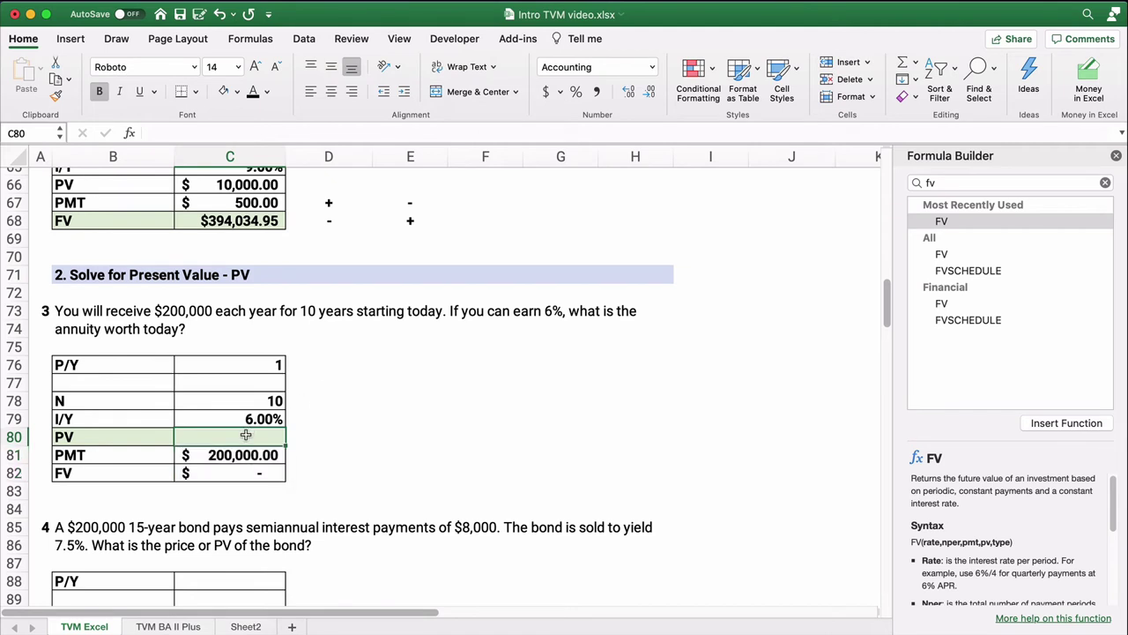
pyautogui.doubleClick(944, 186)
pyautogui.write('pv')
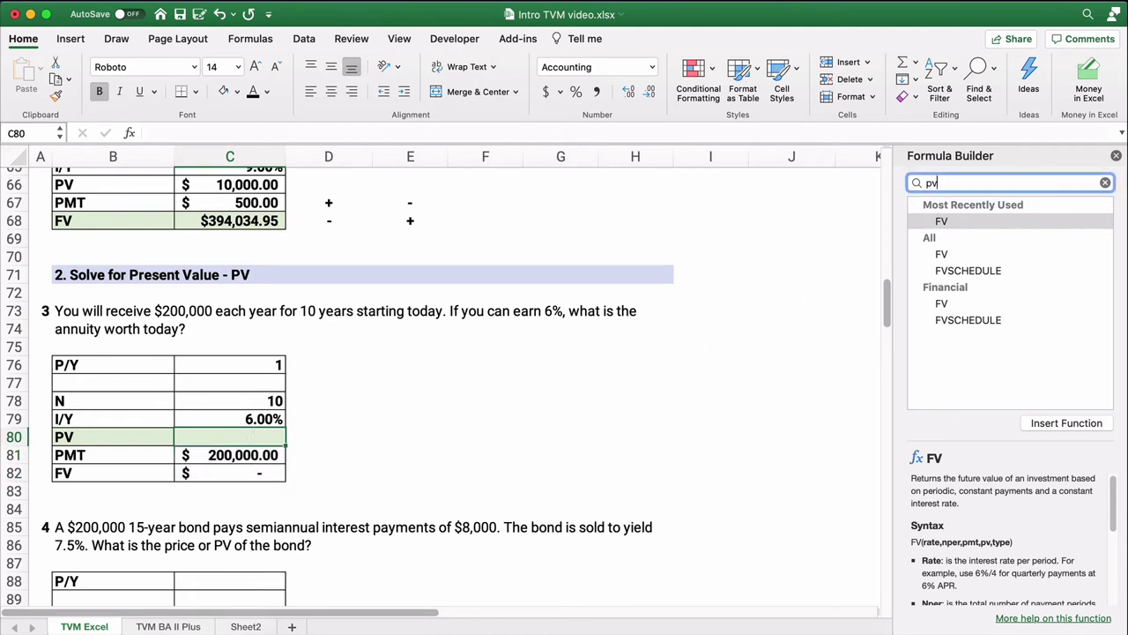
pyautogui.doubleClick(946, 227)
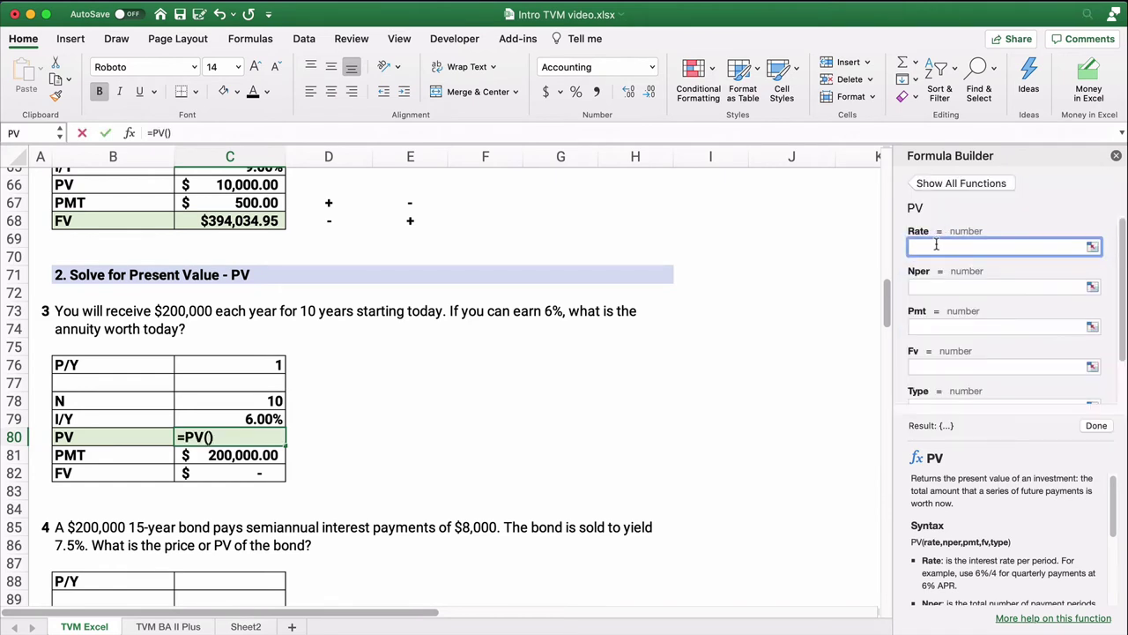
pyautogui.click(273, 419)
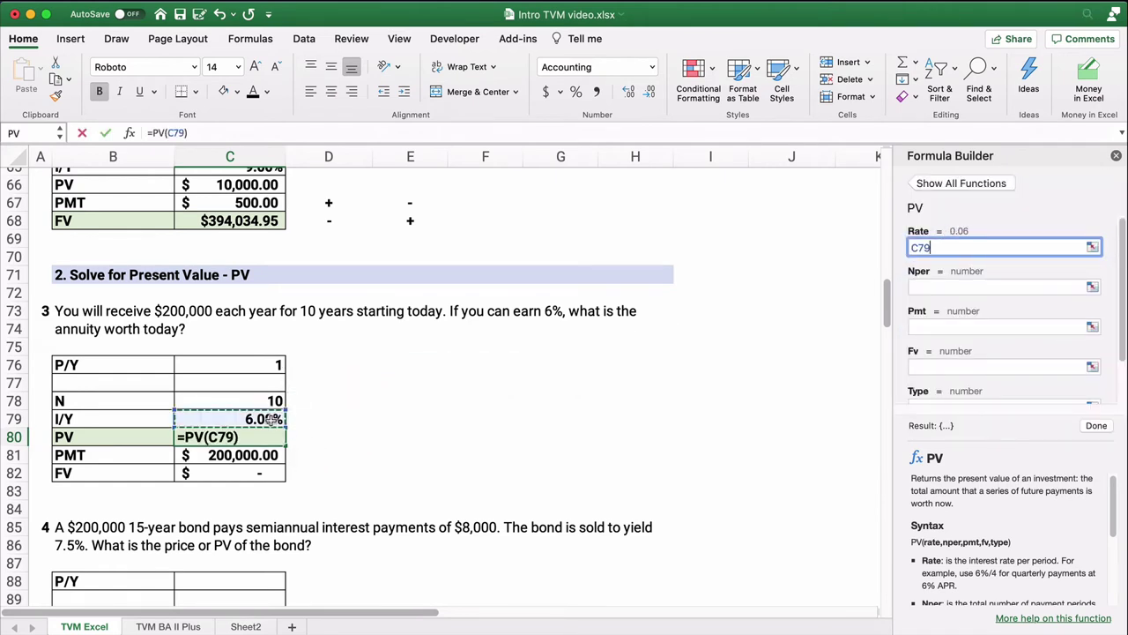
pyautogui.click(917, 286)
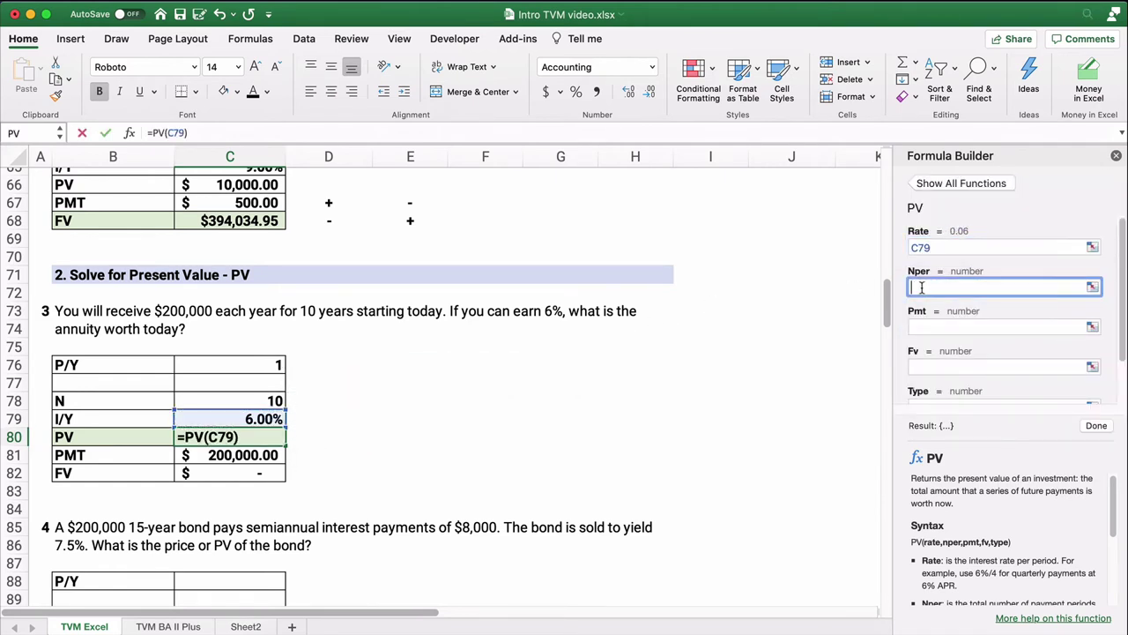
pyautogui.click(275, 407)
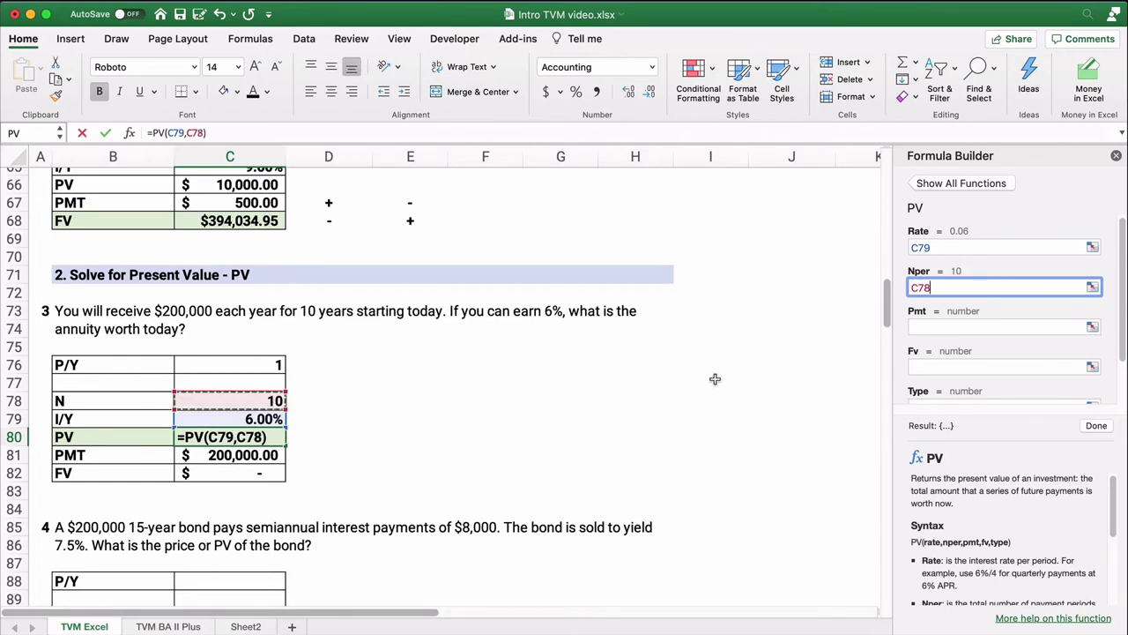
# Set the PV function's Pmt to C81, Fv to C82 and Type to 1 for beginning-of-period payments, and complete the formula
pyautogui.click(921, 327)
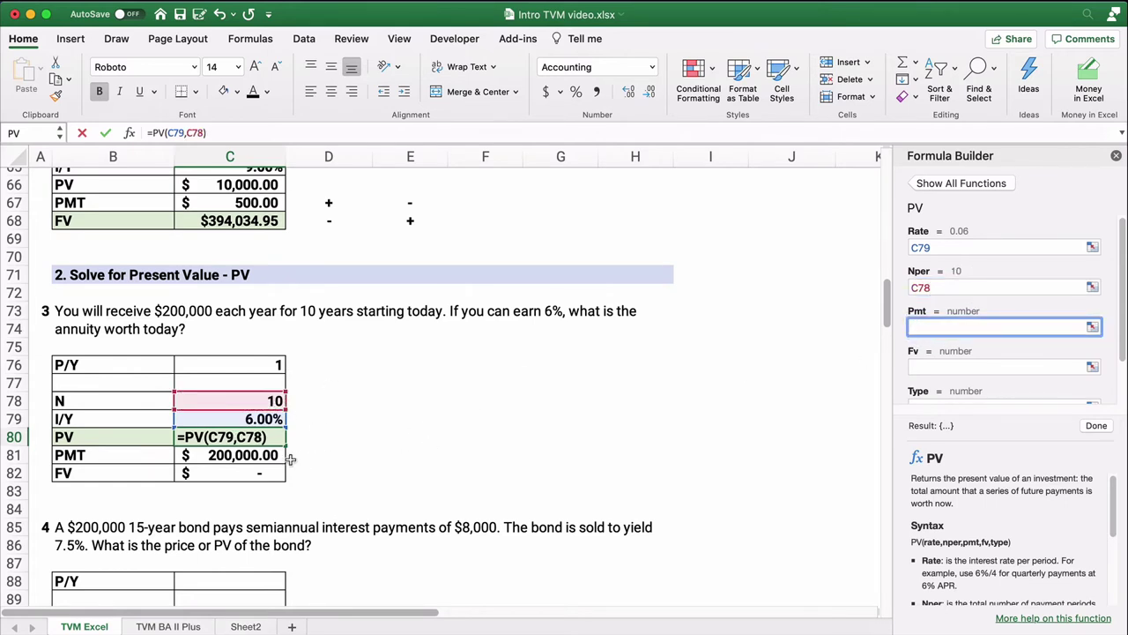
pyautogui.click(268, 454)
pyautogui.click(942, 367)
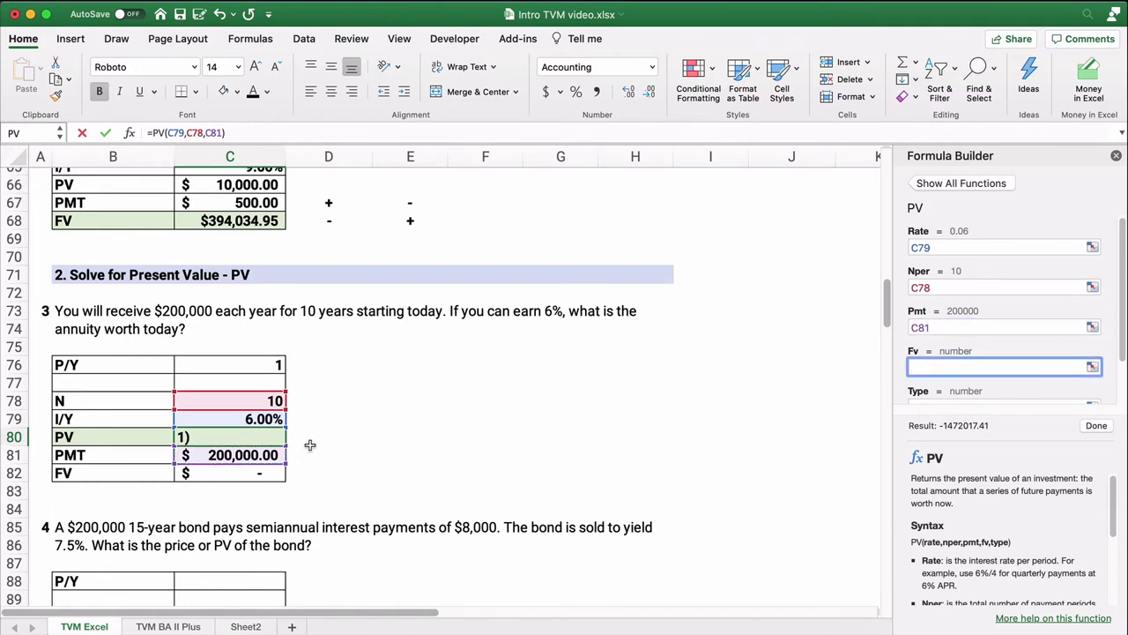
pyautogui.click(263, 469)
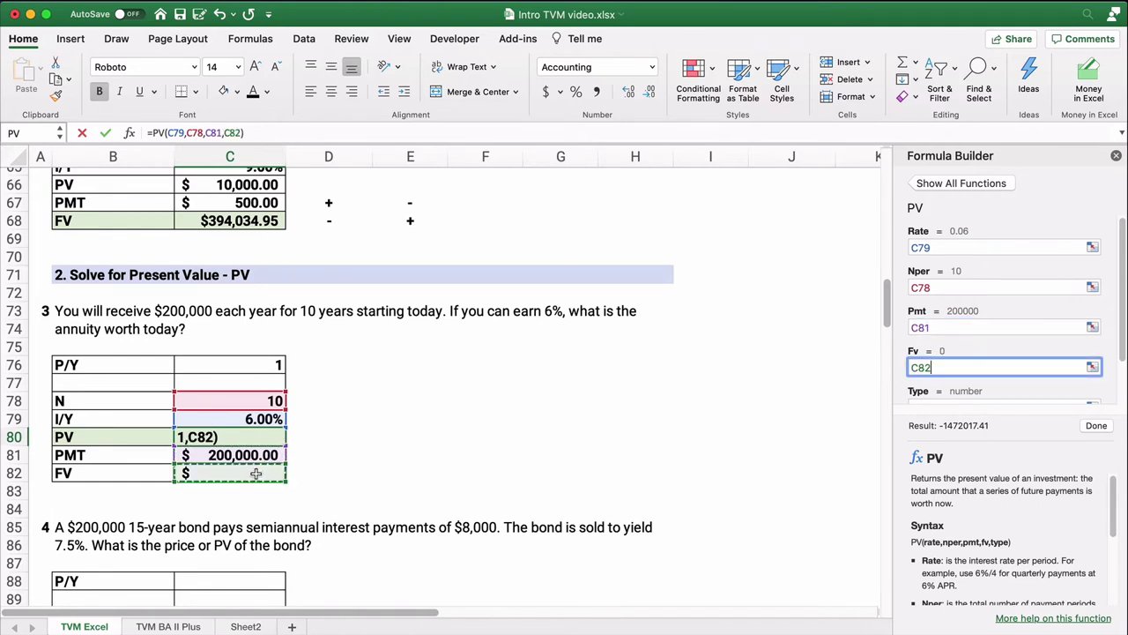
pyautogui.scroll(-2, 951, 358)
pyautogui.click(924, 355)
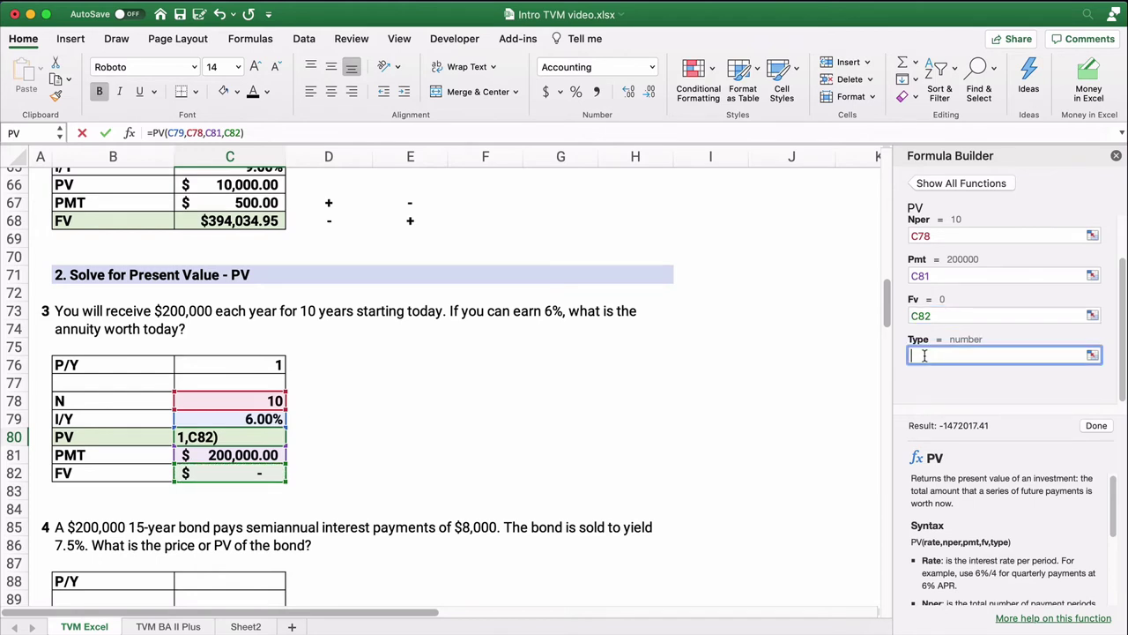
pyautogui.scroll(-5, 999, 520)
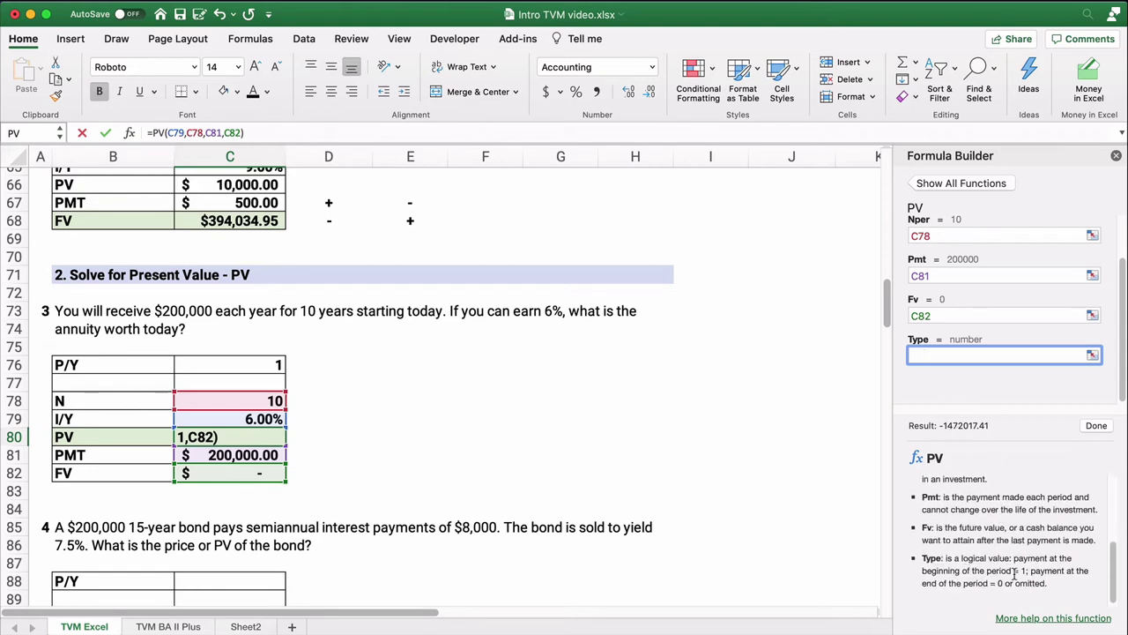
pyautogui.write('1')
pyautogui.click(1097, 426)
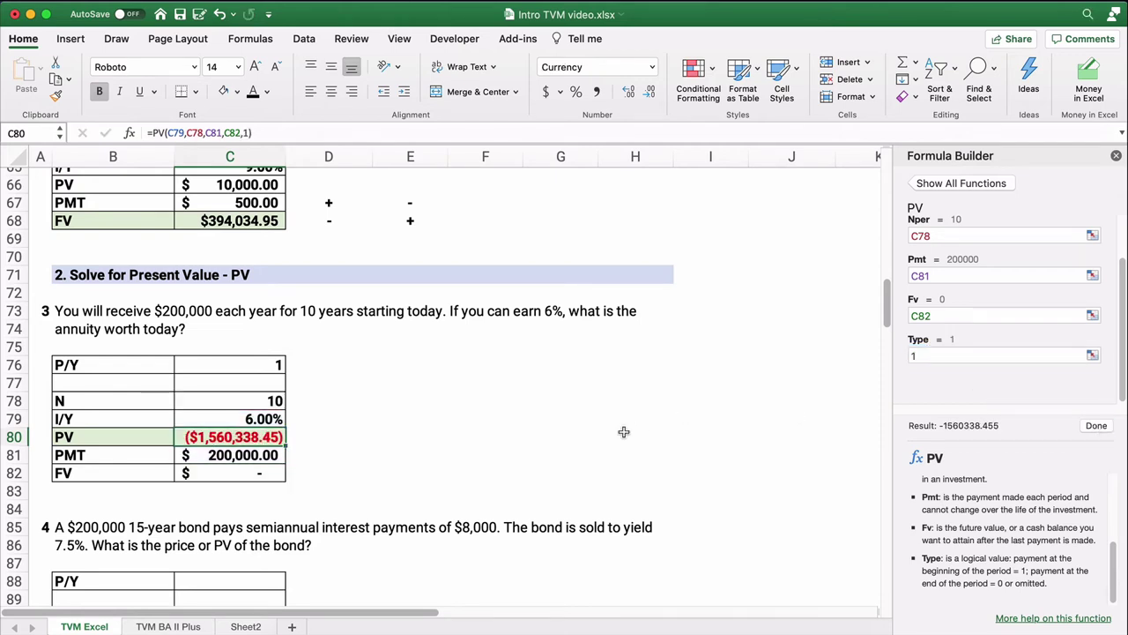
# Negate the PV function in C80 so the formula reads =-PV(C79,C78,C81,C82,1)
pyautogui.click(153, 132)
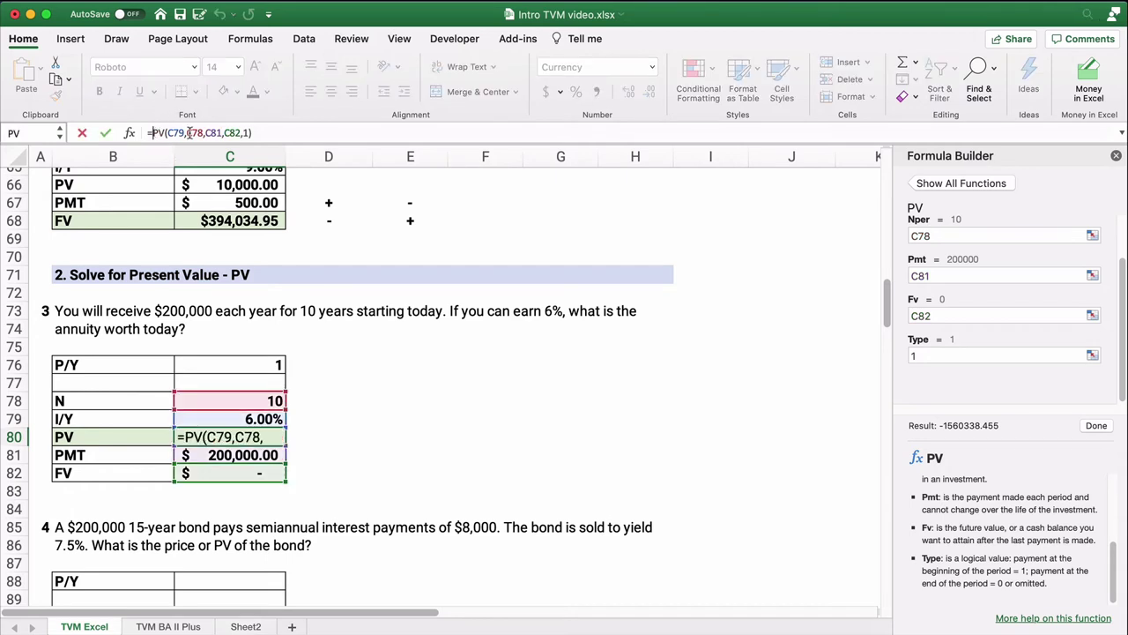
pyautogui.write('-')
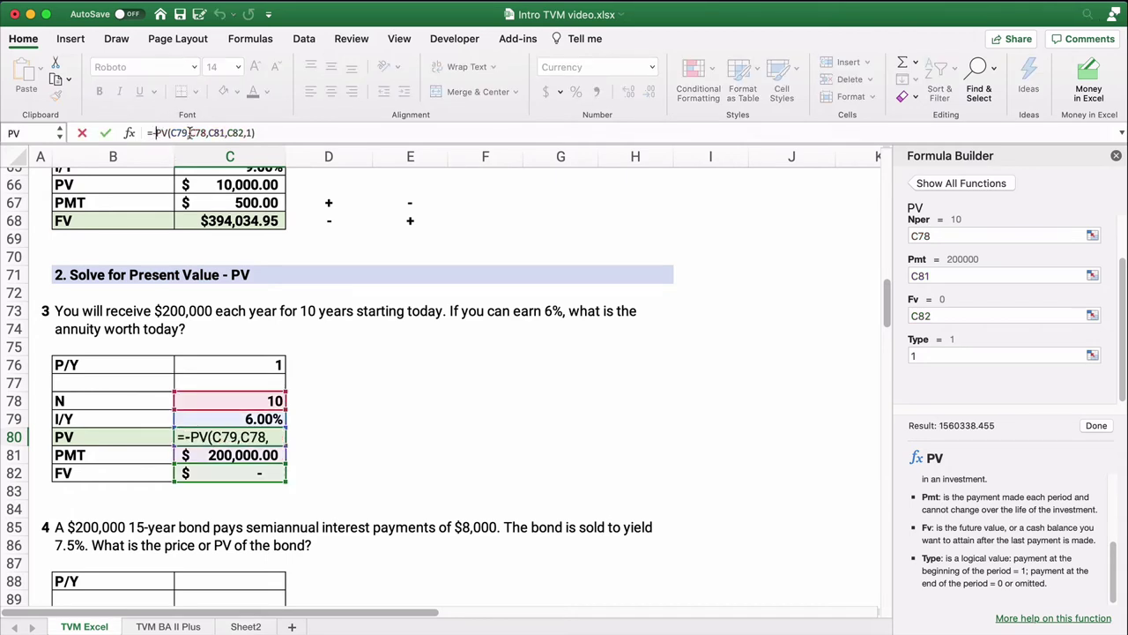
pyautogui.press('Return')
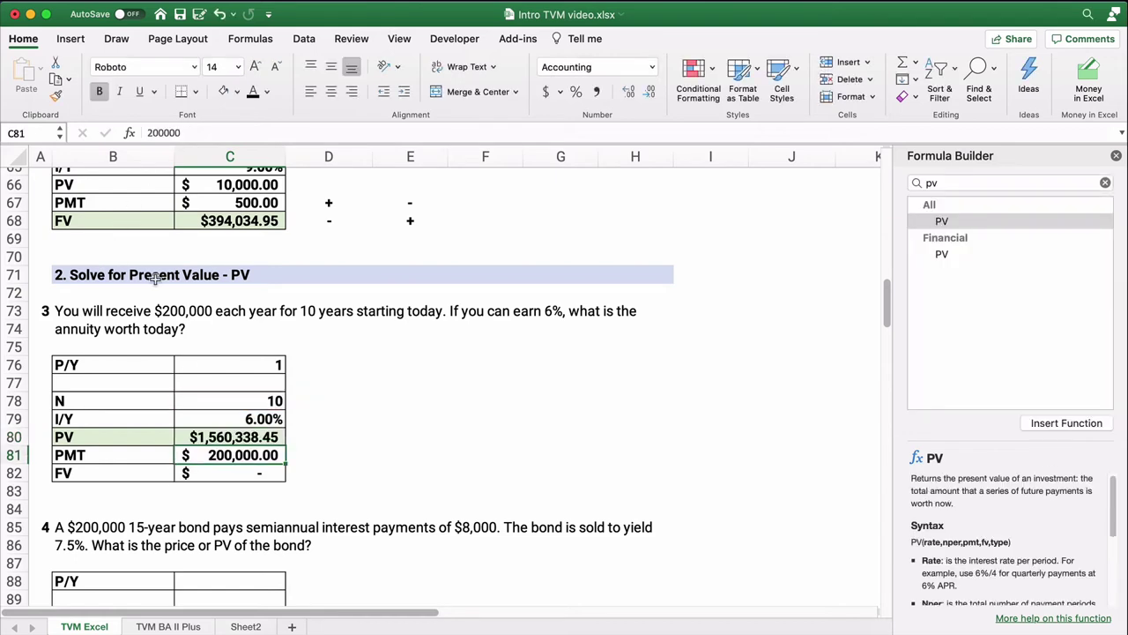
pyautogui.click(211, 435)
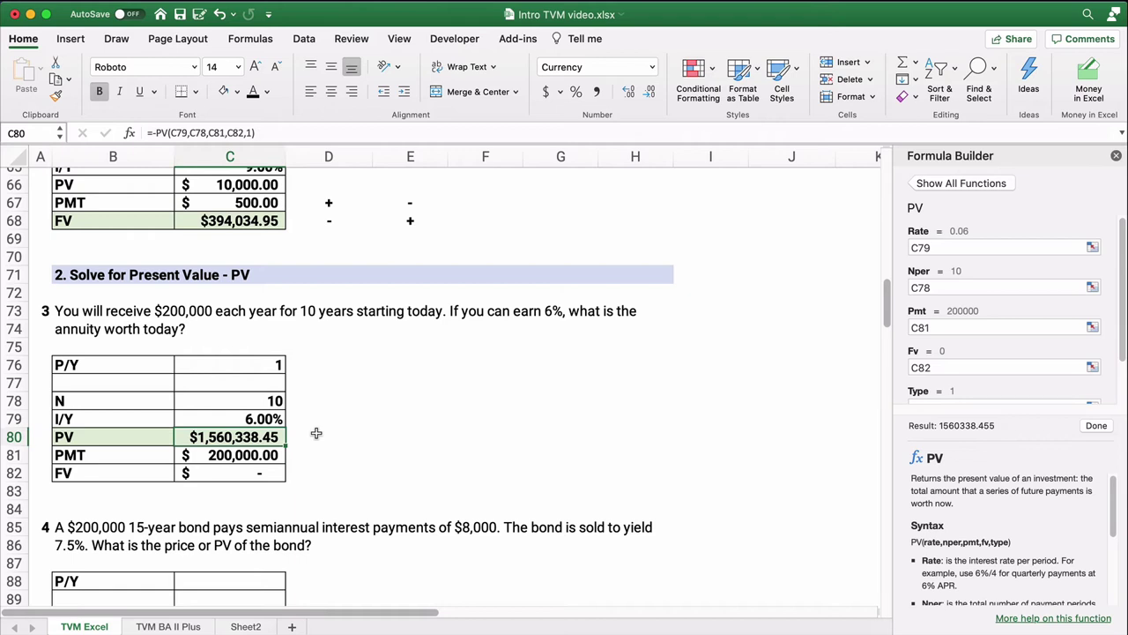
# Enter 2 payments per year as the P/Y value in C88 for bond problem 4
pyautogui.scroll(-5, 363, 445)
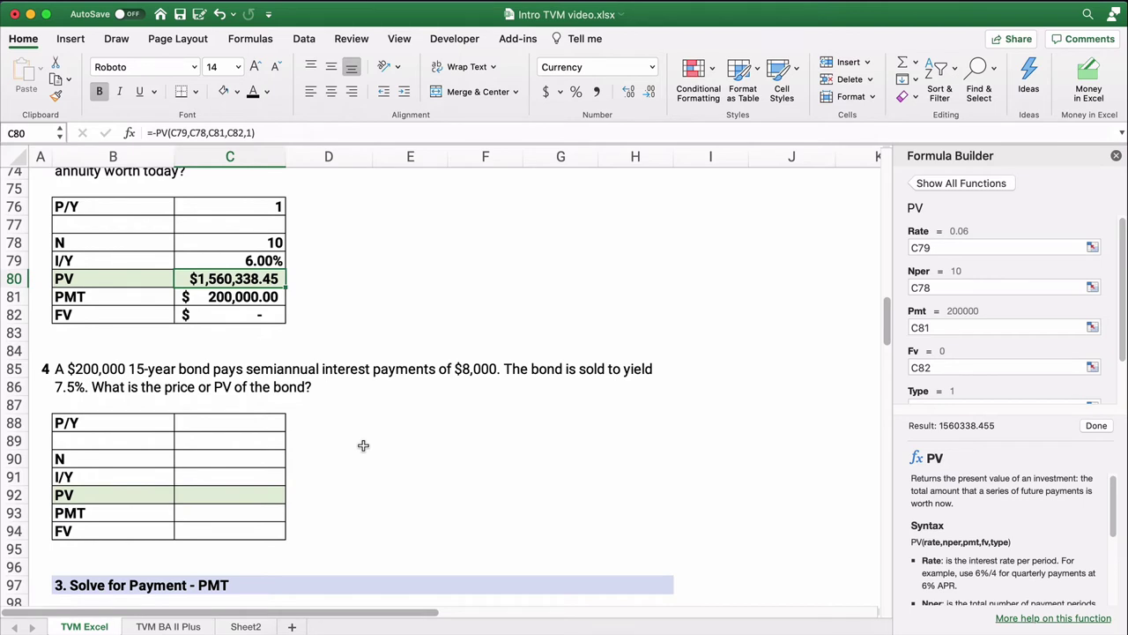
pyautogui.click(257, 429)
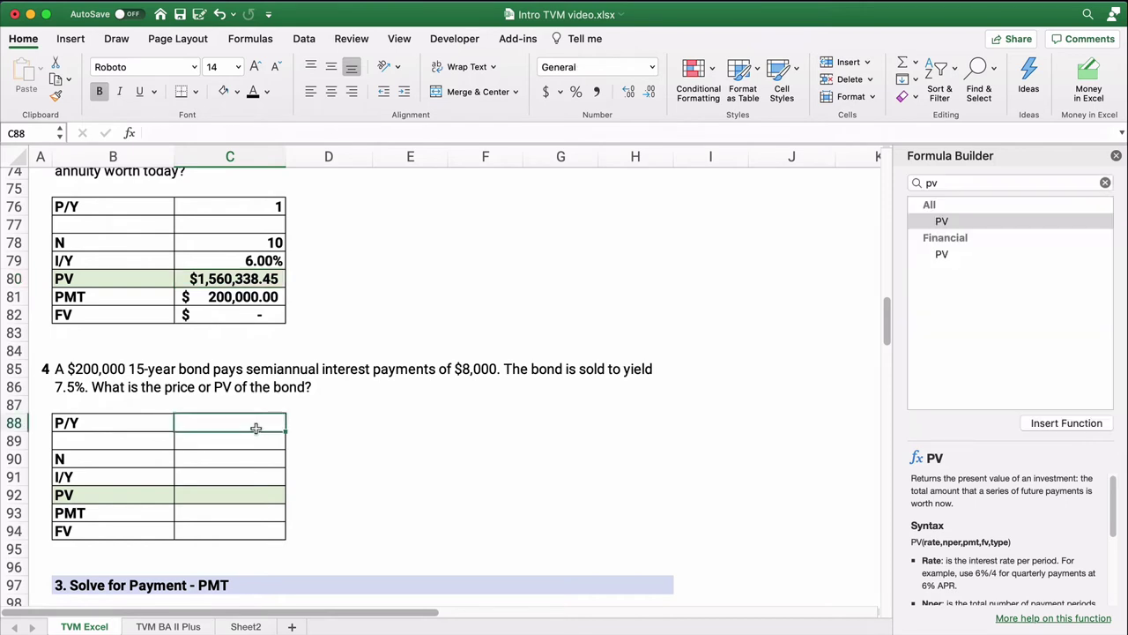
pyautogui.write('2')
pyautogui.click(259, 455)
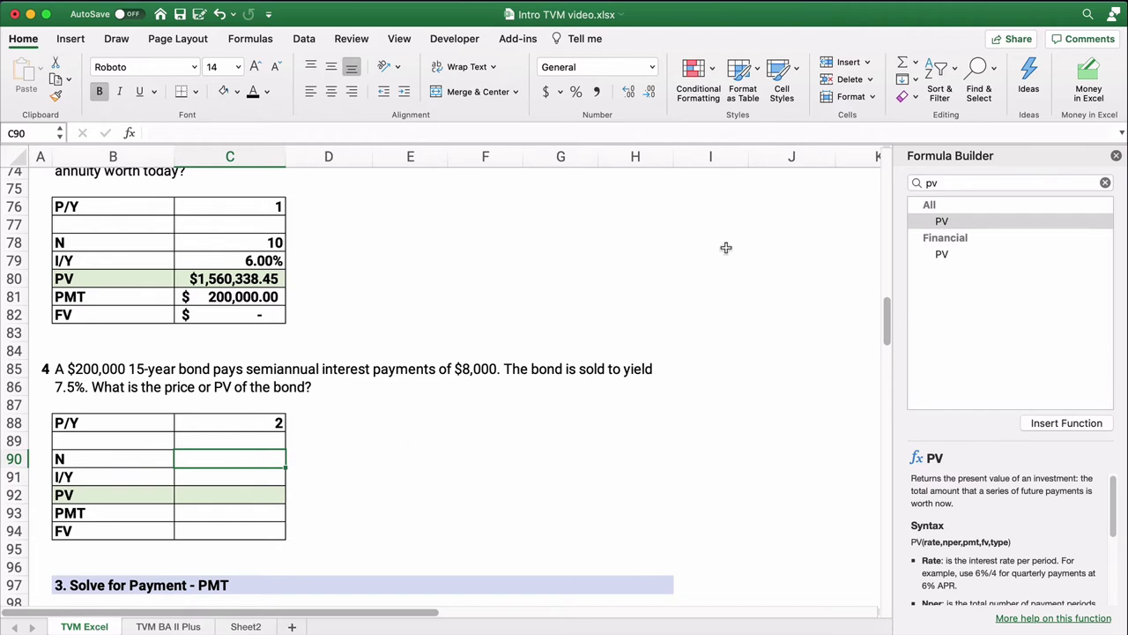
pyautogui.click(940, 19)
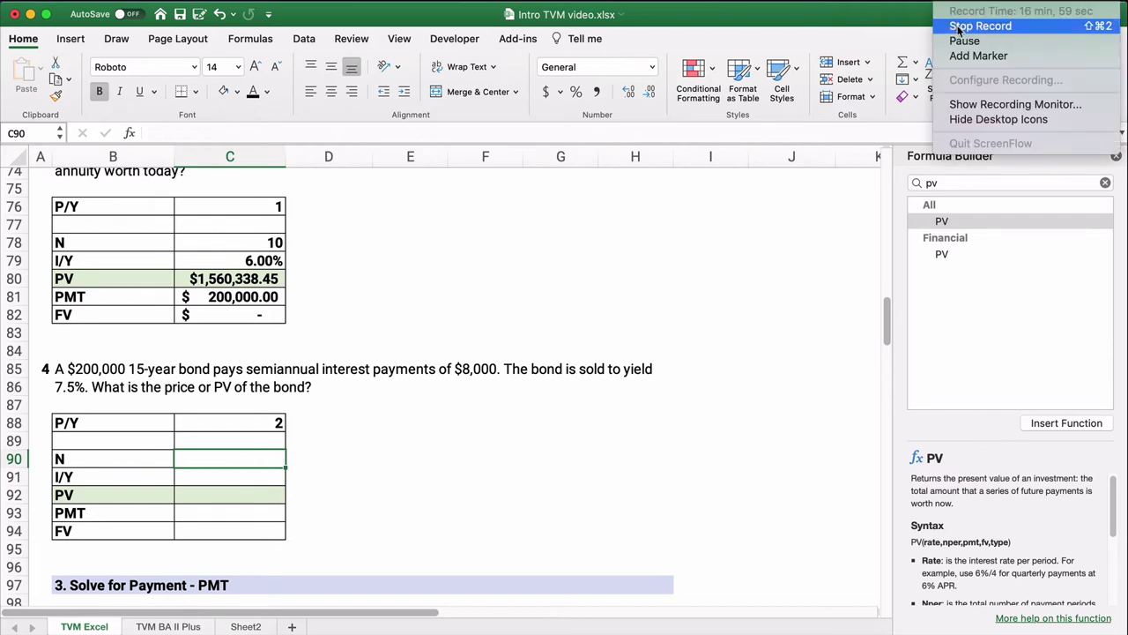
pyautogui.click(978, 56)
pyautogui.click(449, 427)
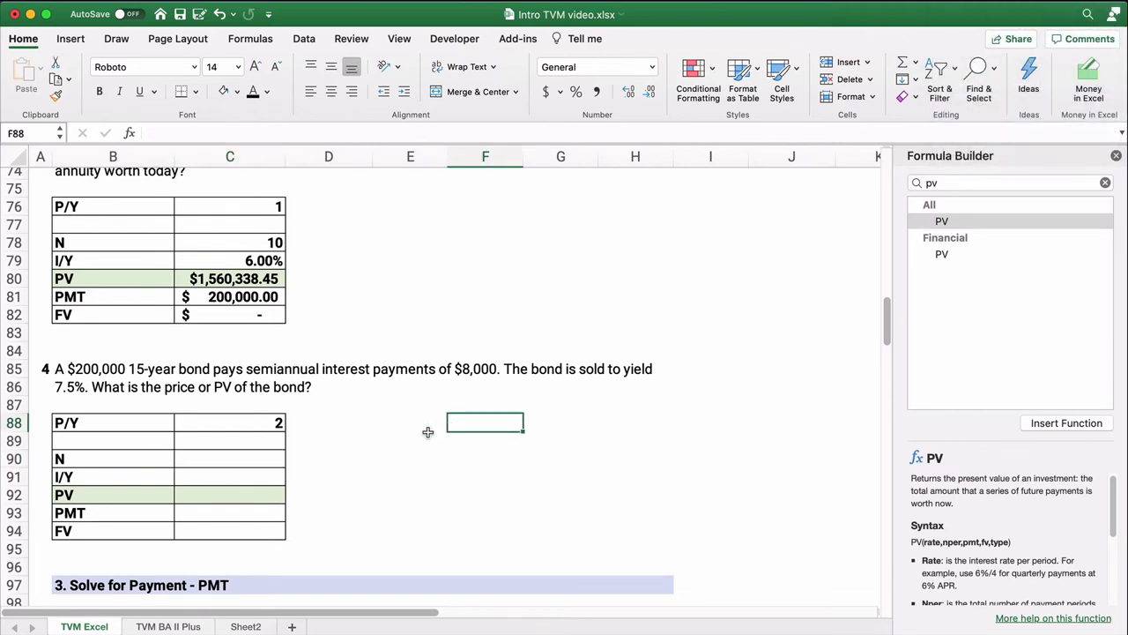
# Calculate N for problem 4 in C90 with the formula =15*C88
pyautogui.click(274, 458)
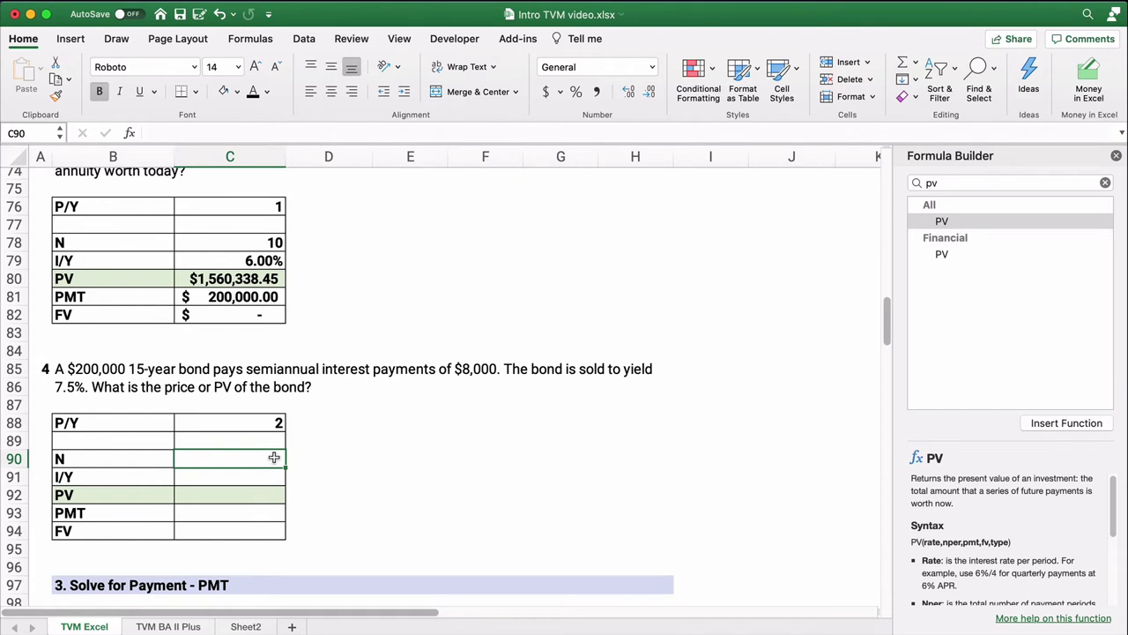
pyautogui.write('=15')
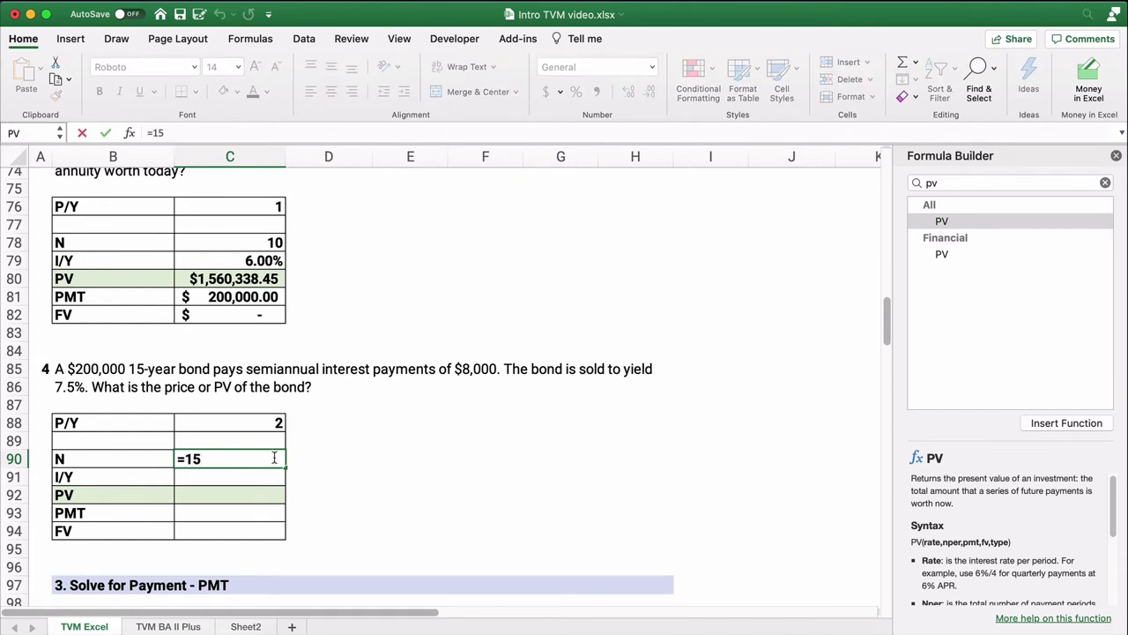
pyautogui.write('*')
pyautogui.click(269, 423)
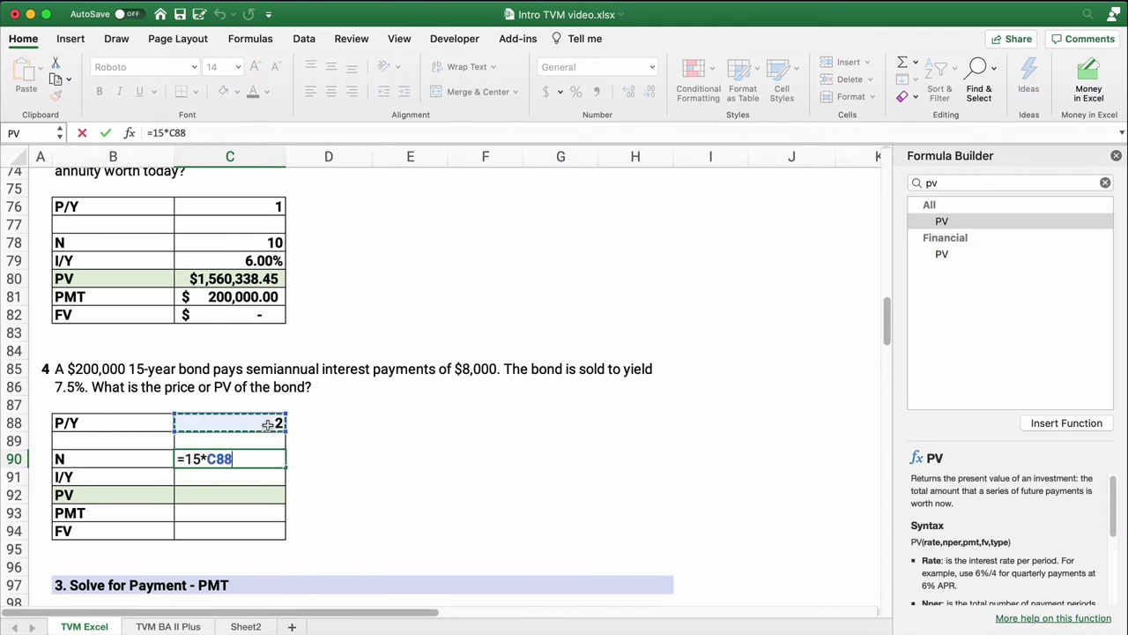
pyautogui.press('Return')
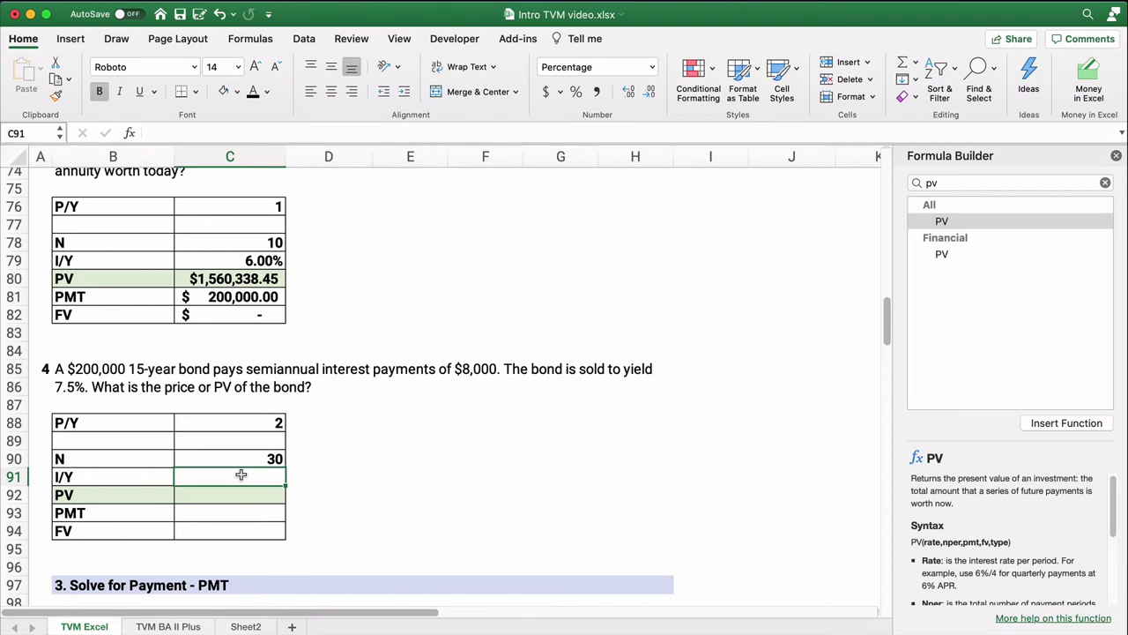
# Enter the problem 4 inputs: I/Y of 7.5% in C91, PMT of 8000 in C93 and FV of 200000 in C94
pyautogui.write('7.5')
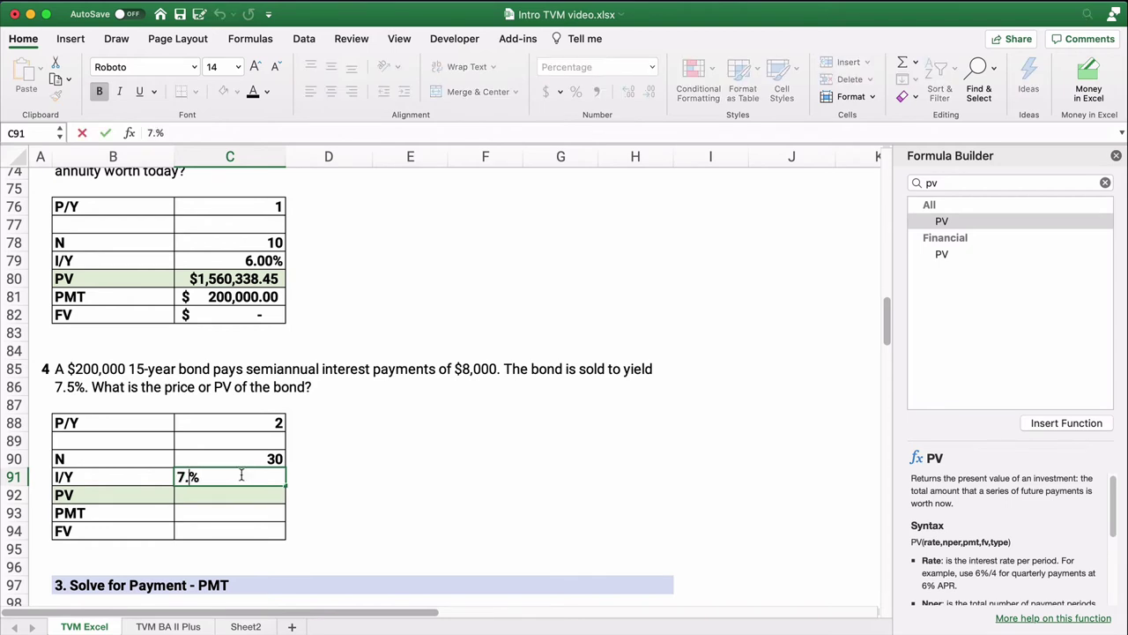
pyautogui.press('Return')
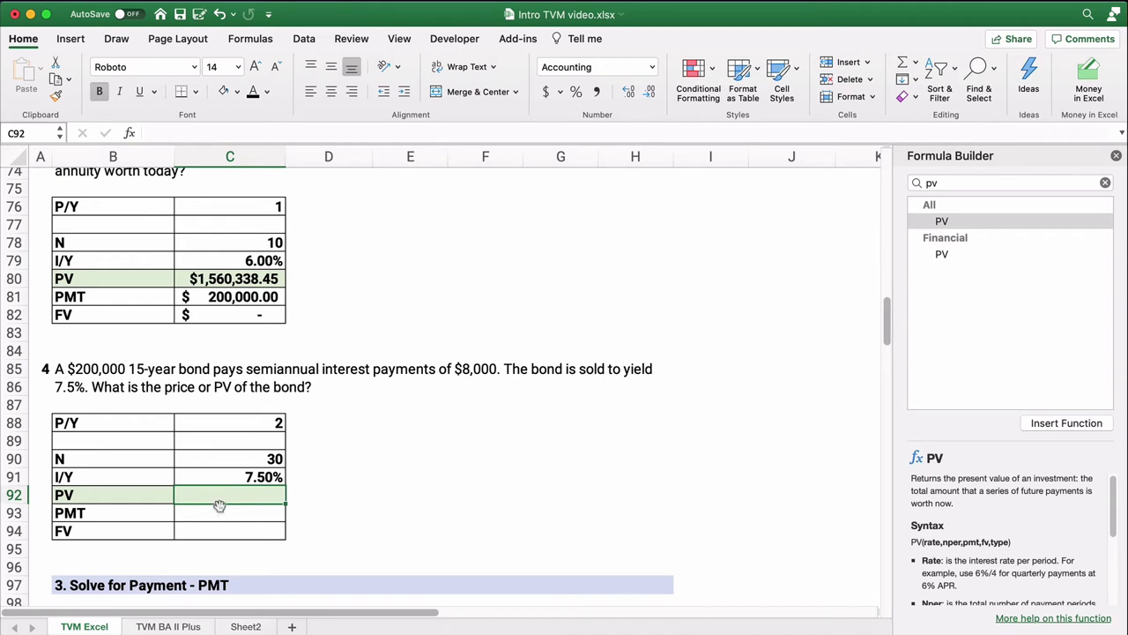
pyautogui.click(218, 509)
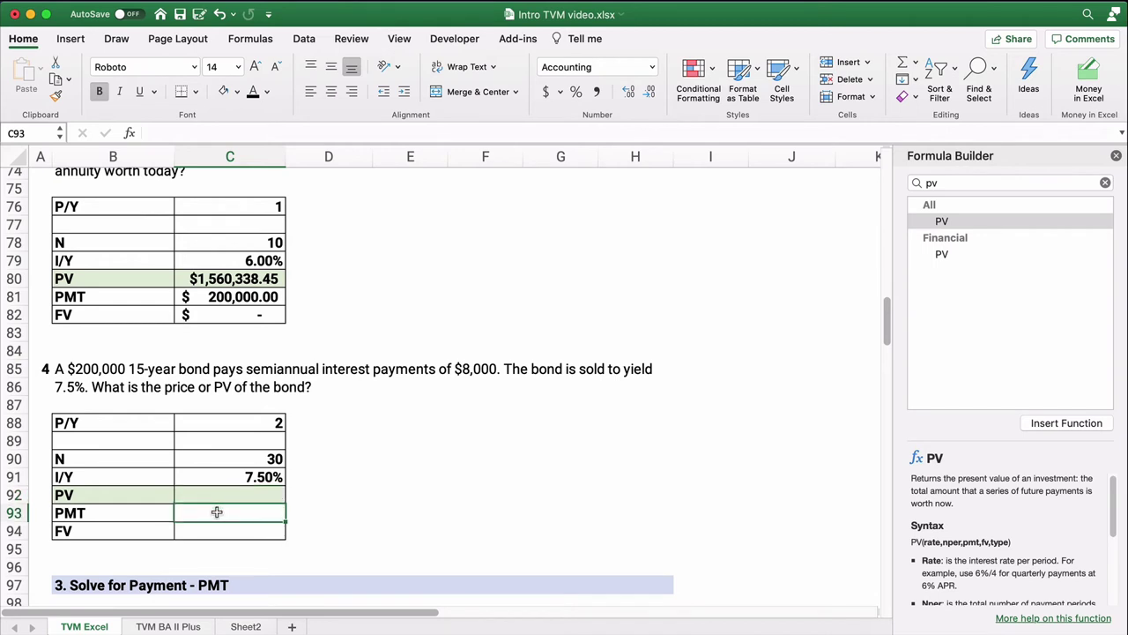
pyautogui.write('8000')
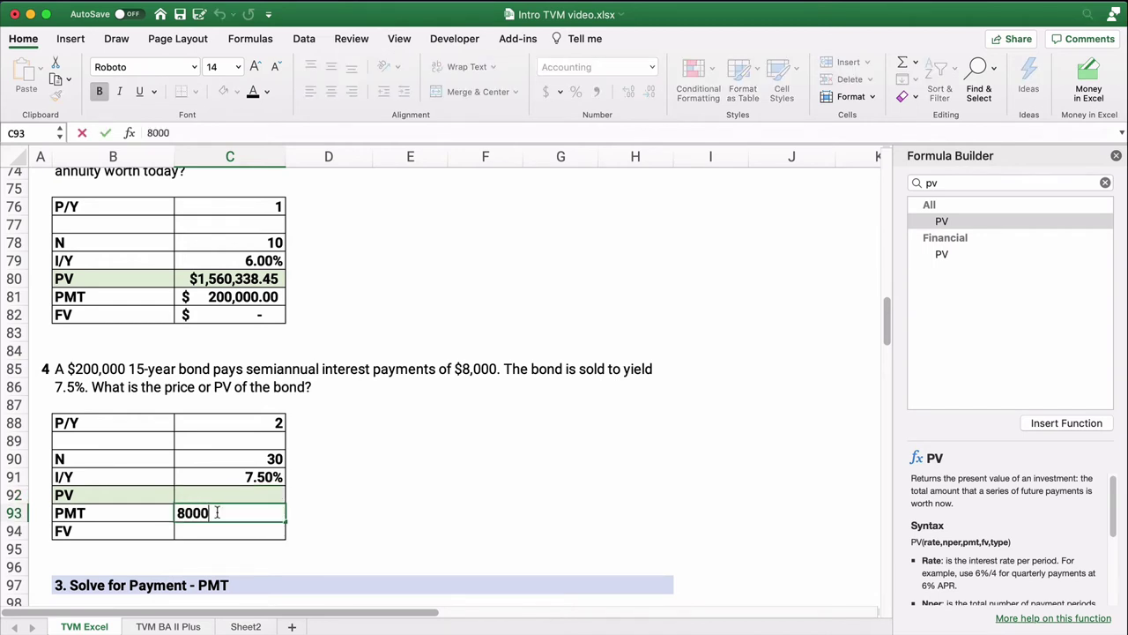
pyautogui.press('Return')
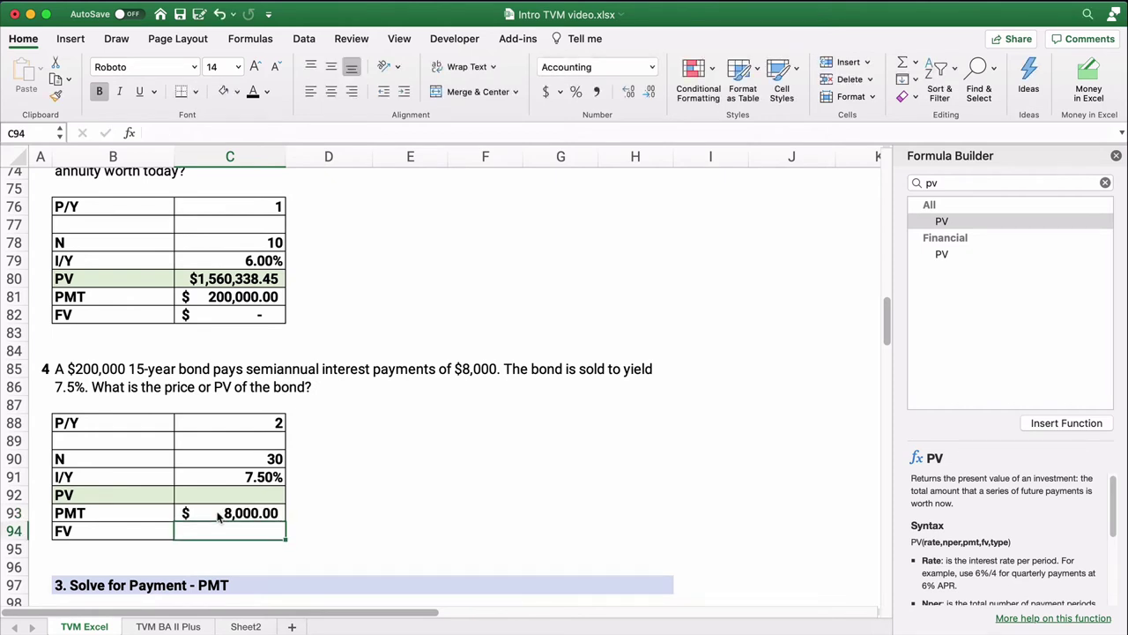
pyautogui.write('200000')
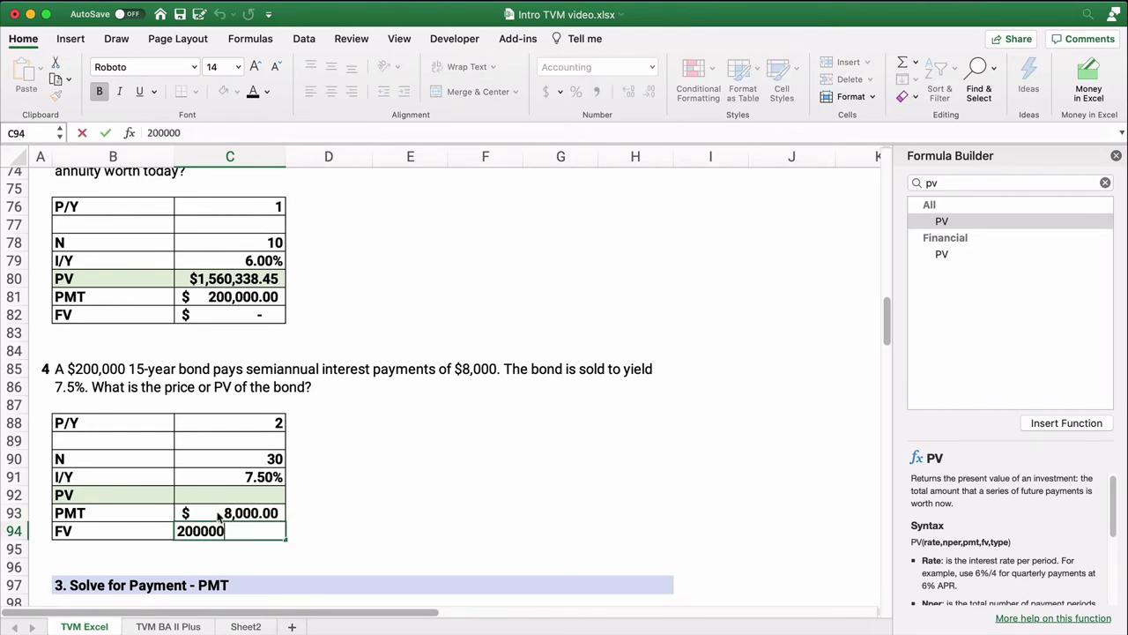
pyautogui.press('Return')
# Insert the PV function in C92 with Rate set to C91/C88 and Nper set to C90
pyautogui.click(241, 497)
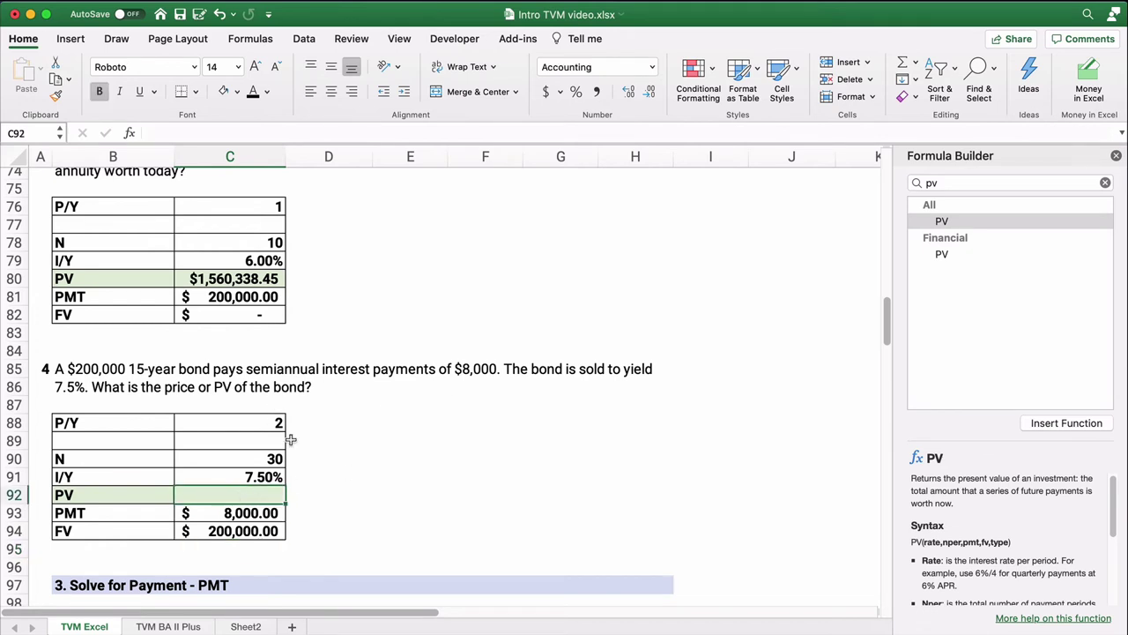
pyautogui.doubleClick(946, 225)
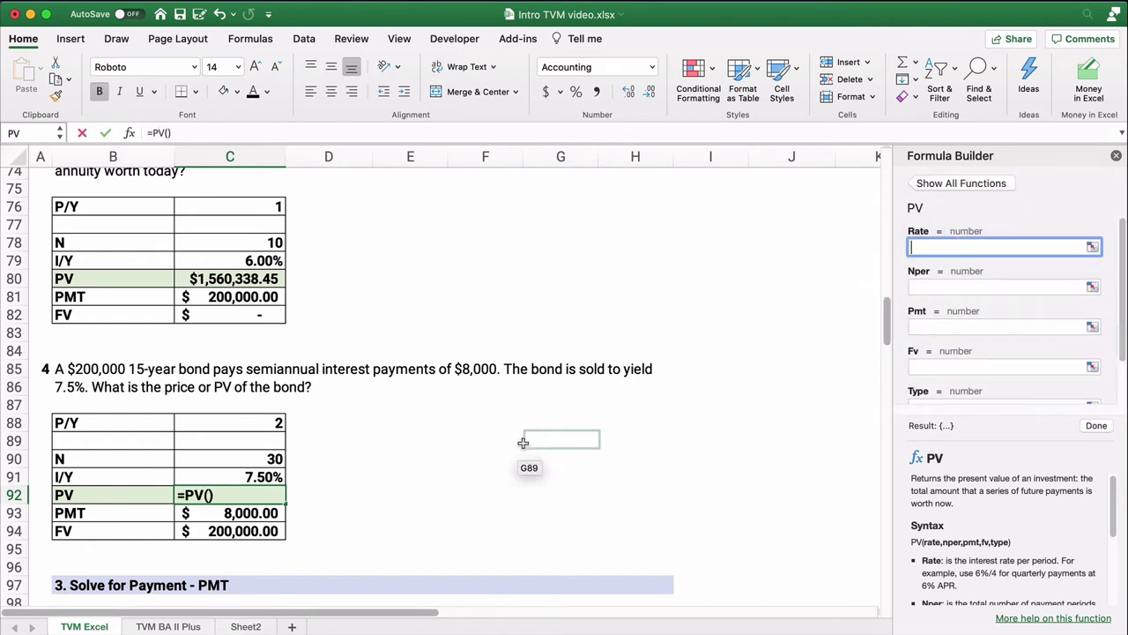
pyautogui.click(269, 476)
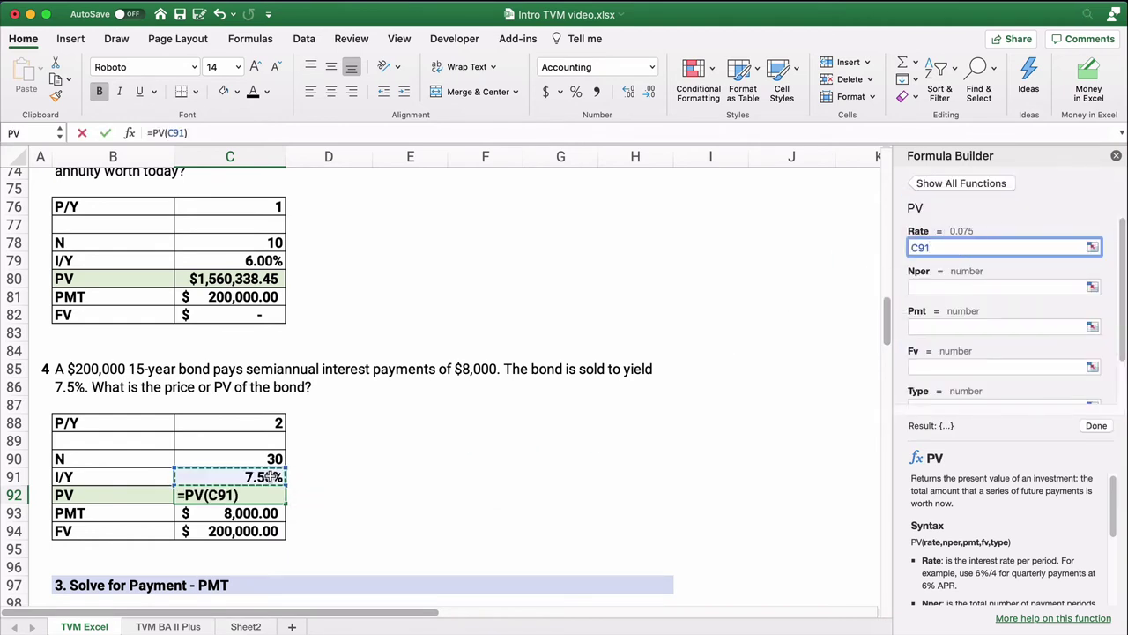
pyautogui.write('/')
pyautogui.click(261, 423)
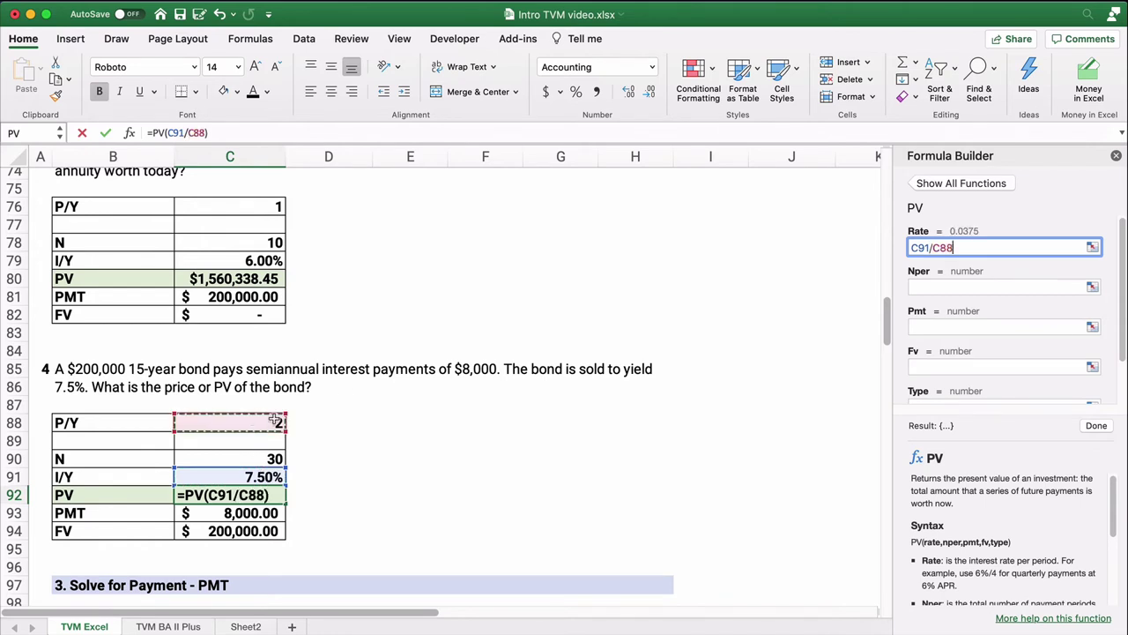
pyautogui.click(933, 287)
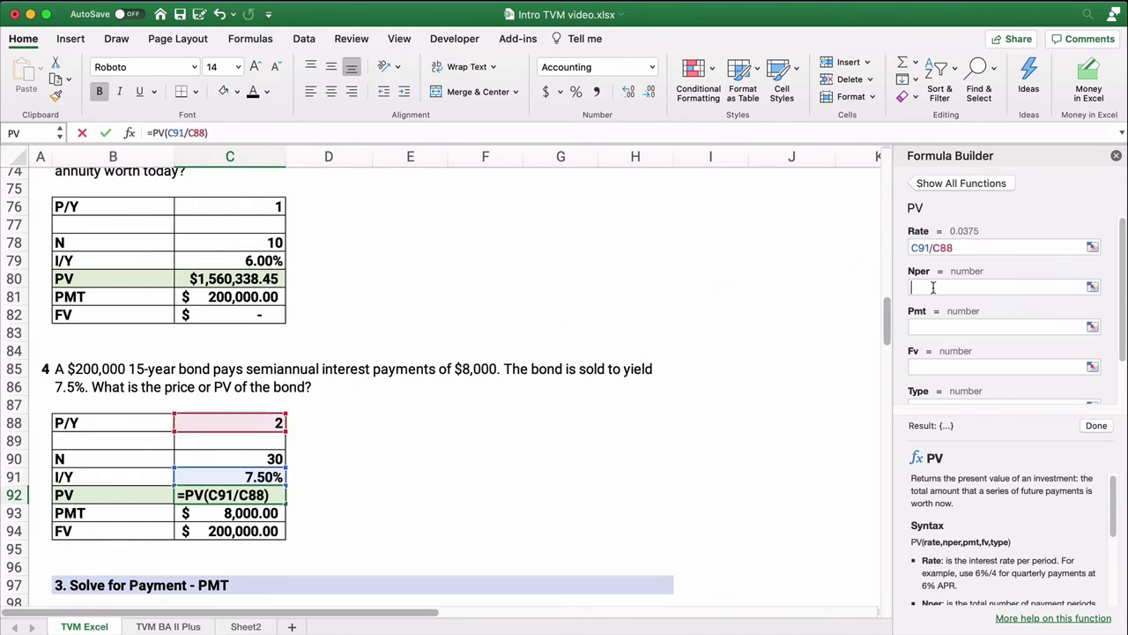
pyautogui.click(275, 458)
# Set the PV function's Pmt to C93, Fv to C94 and Type to 0, and complete the formula
pyautogui.click(917, 326)
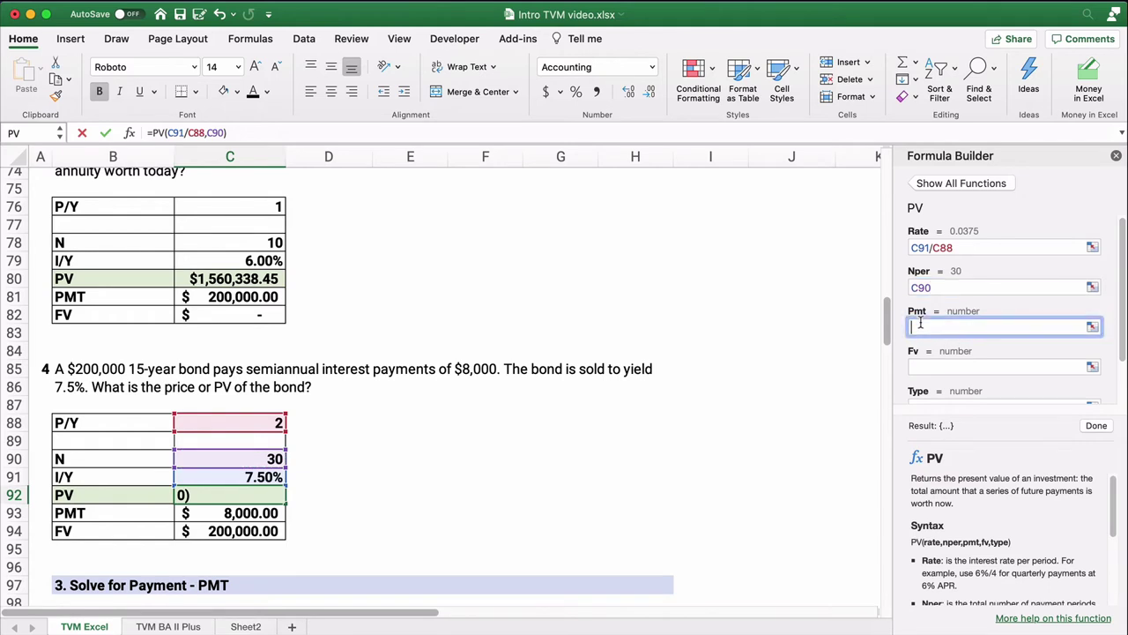
pyautogui.click(264, 515)
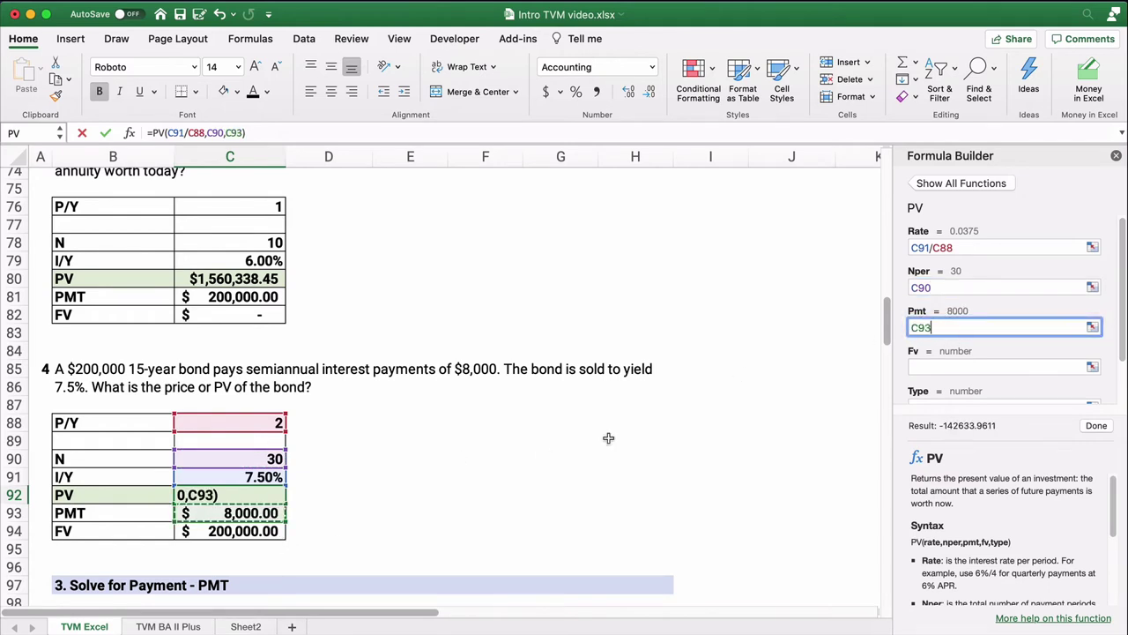
pyautogui.click(913, 367)
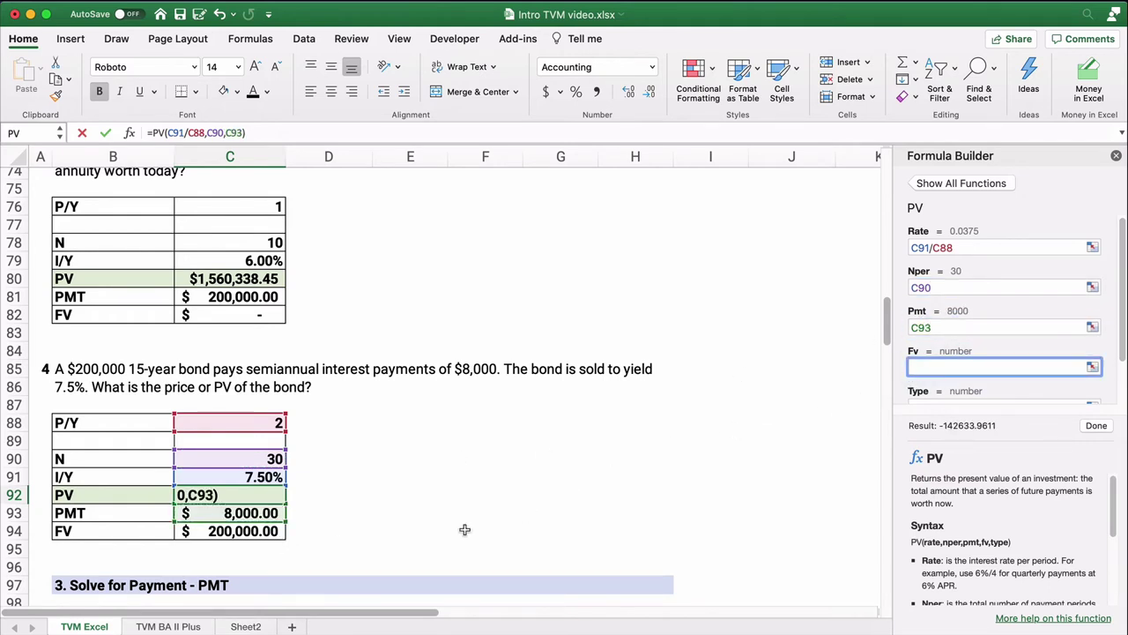
pyautogui.click(266, 532)
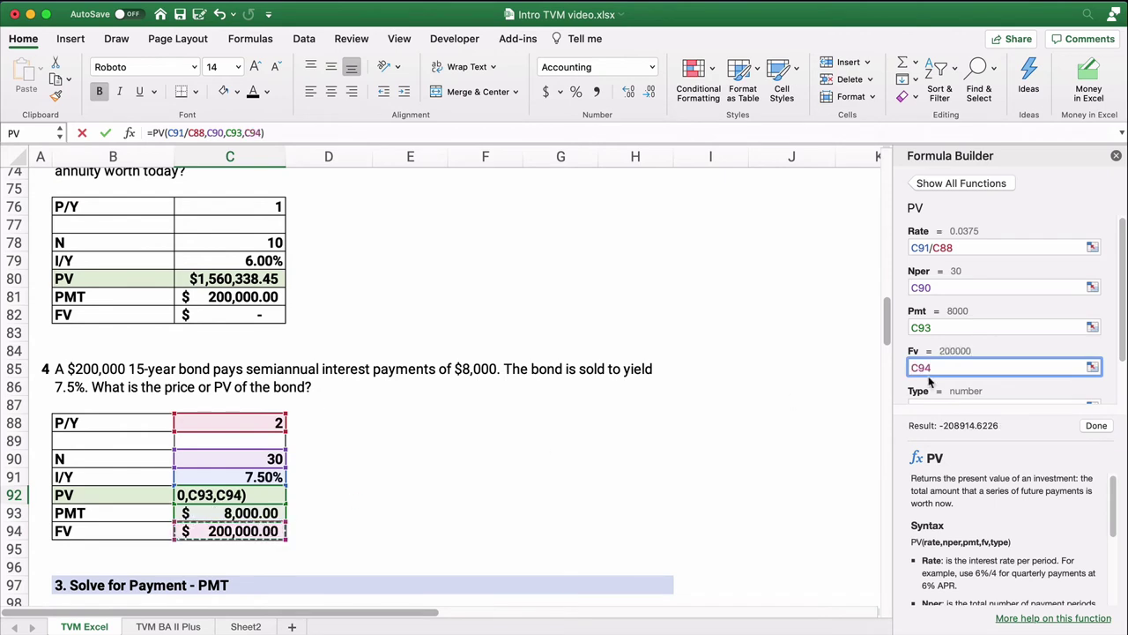
pyautogui.scroll(-2, 966, 355)
pyautogui.click(966, 355)
pyautogui.write('0')
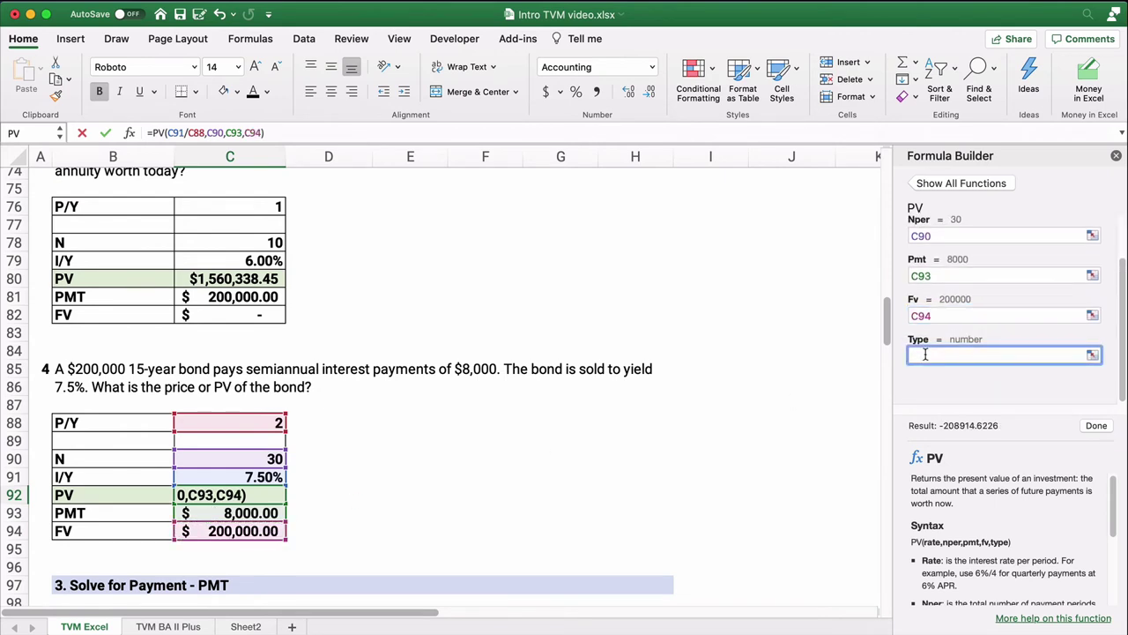
pyautogui.click(1096, 426)
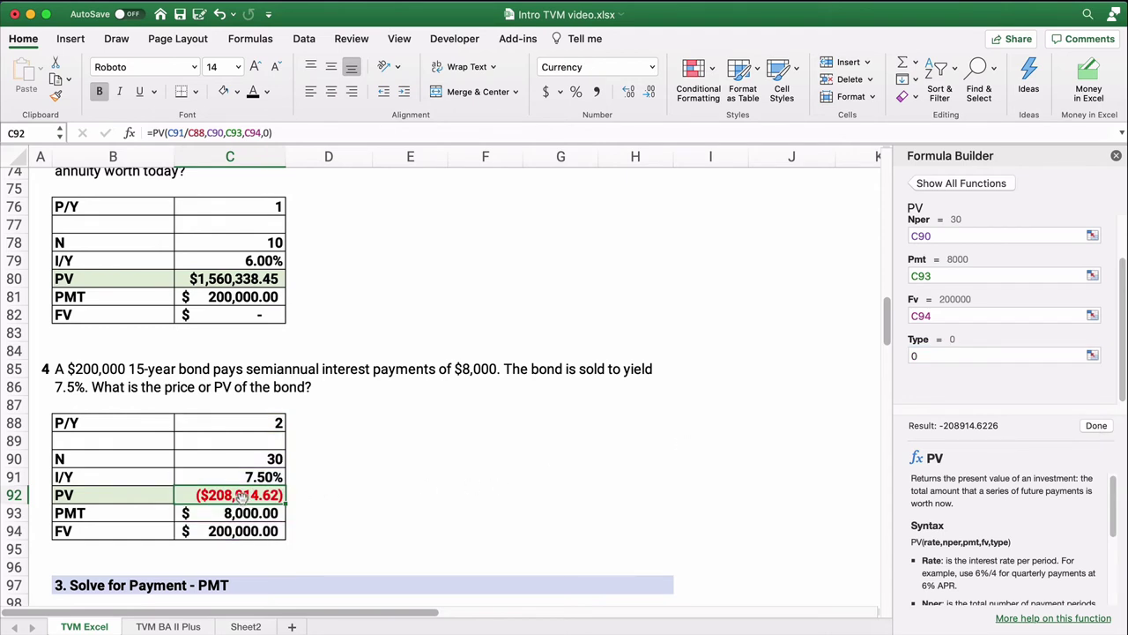
# Negate the PV function in C92 so the formula reads =-PV(C91/C88,C90,C93,C94,0)
pyautogui.click(151, 132)
pyautogui.write('-')
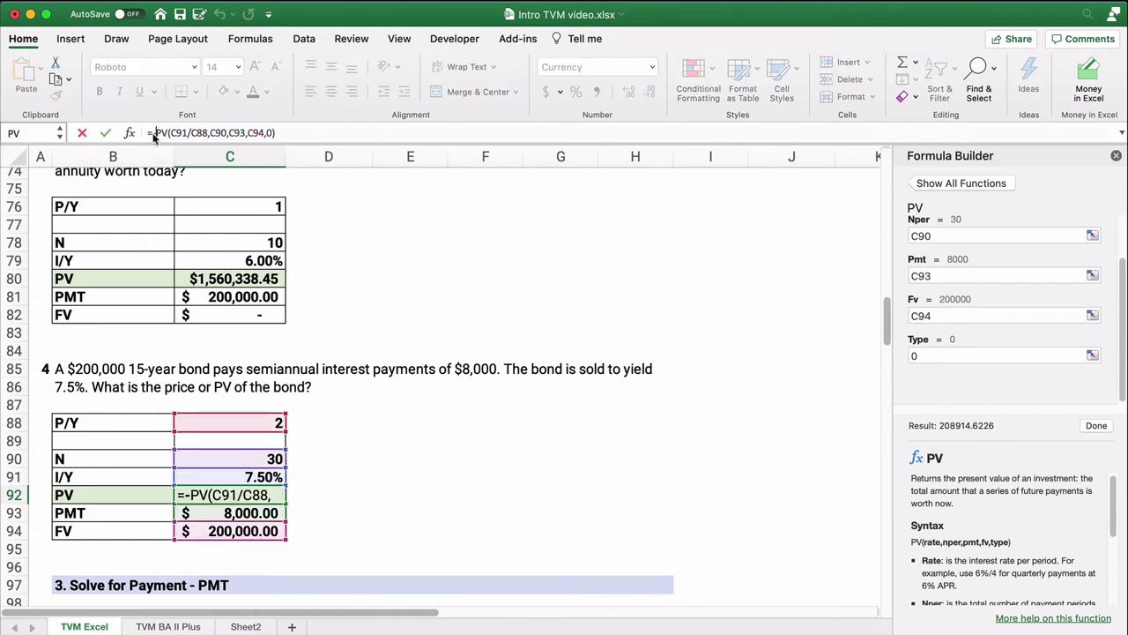
pyautogui.press('Return')
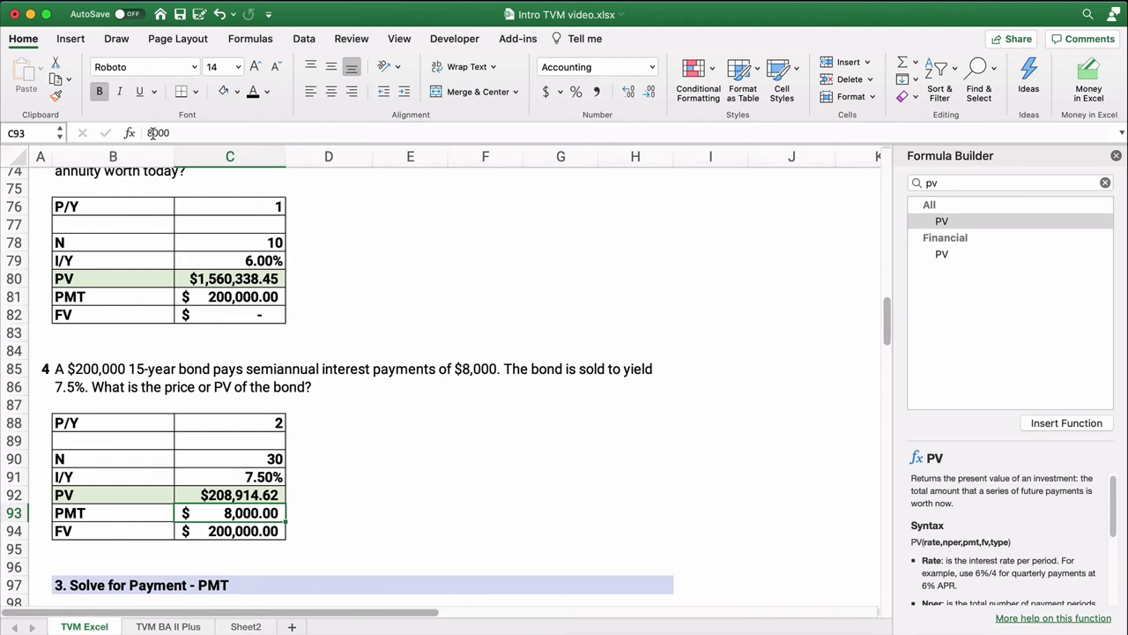
# Enter 12 payments per year as the P/Y value in C102 for car loan problem 5
pyautogui.scroll(-10, 348, 378)
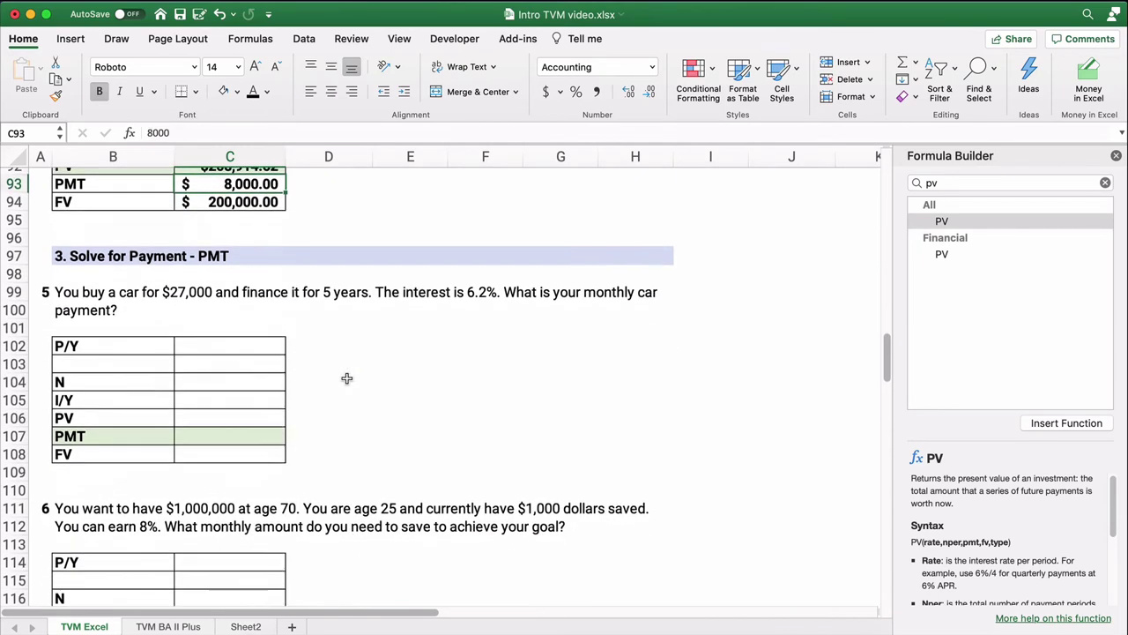
pyautogui.scroll(-3, 348, 378)
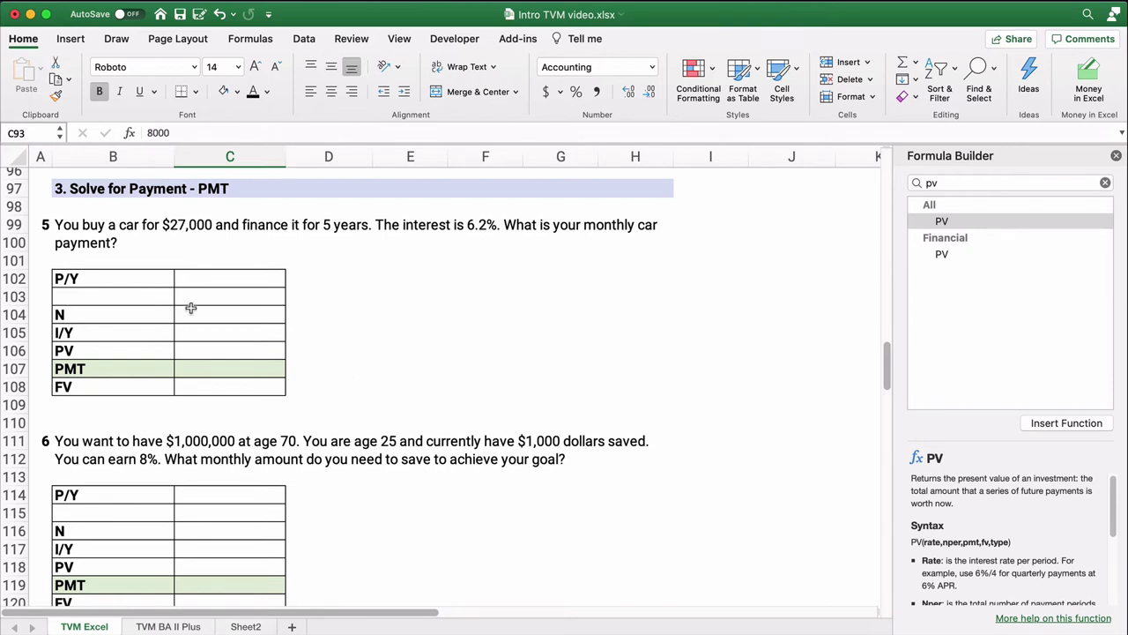
pyautogui.click(176, 226)
pyautogui.click(385, 289)
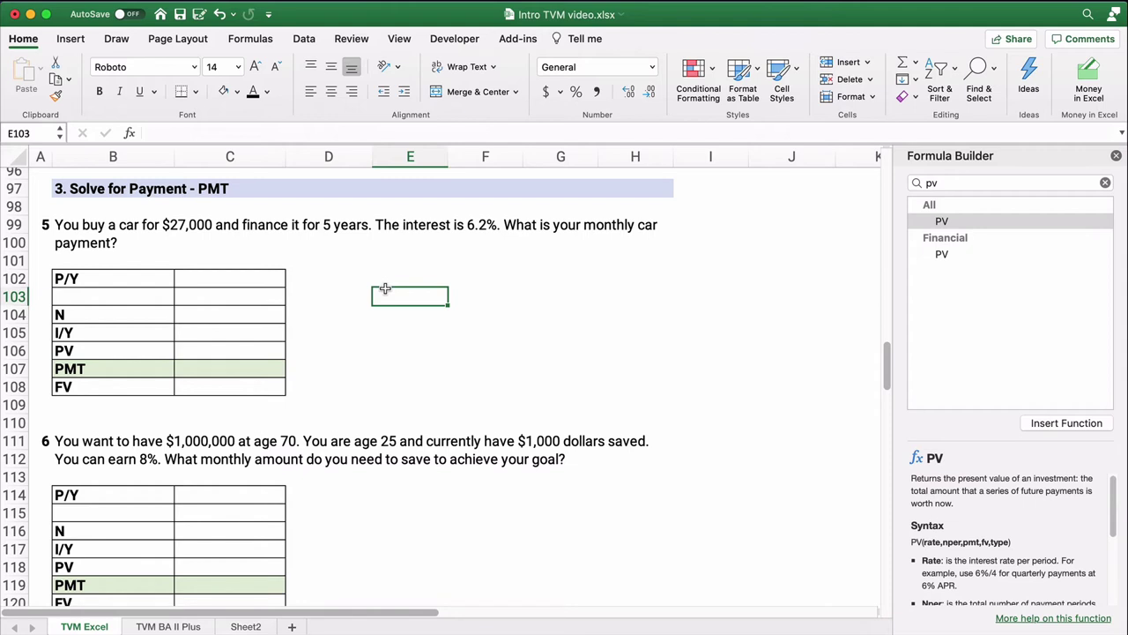
pyautogui.click(218, 280)
pyautogui.write('12')
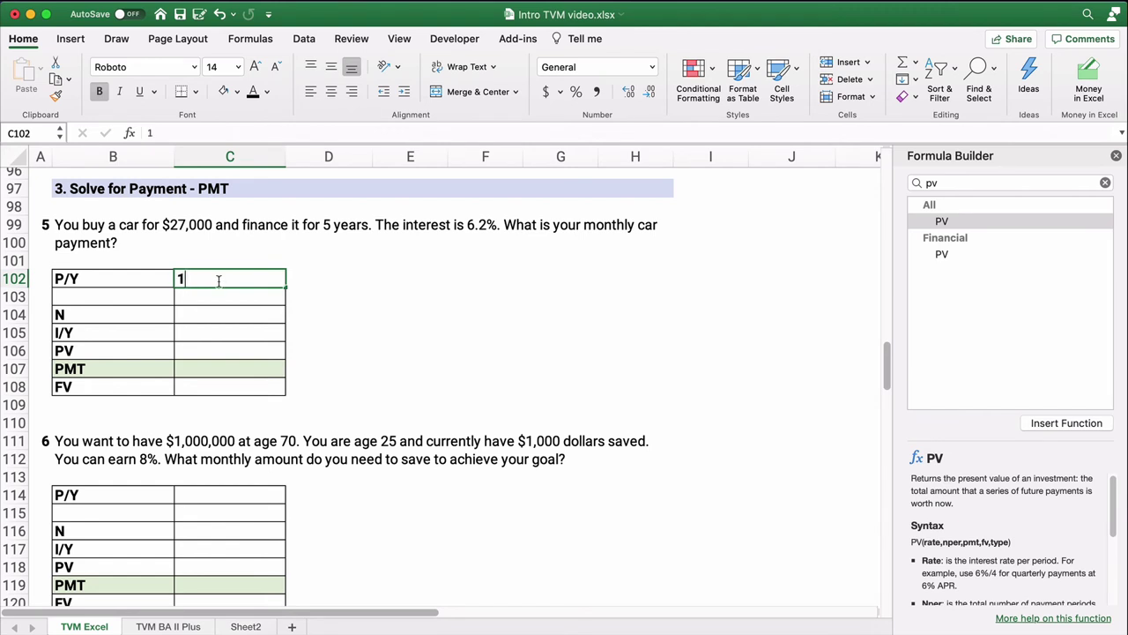
# Calculate N for problem 5 in C104 with the formula =5*C102
pyautogui.click(202, 310)
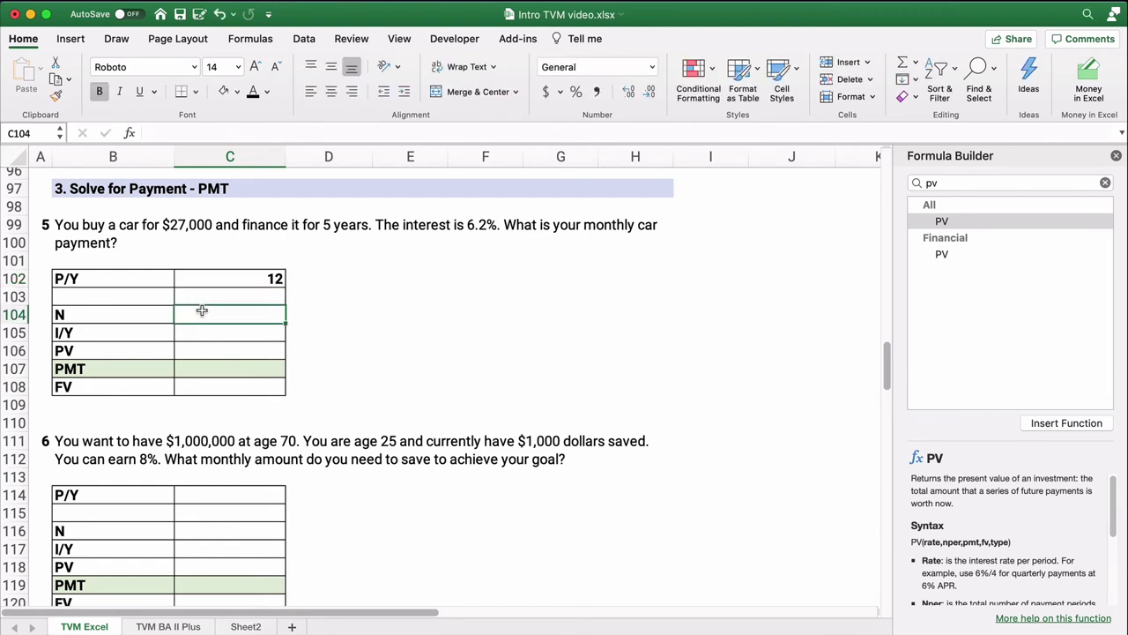
pyautogui.write('=5')
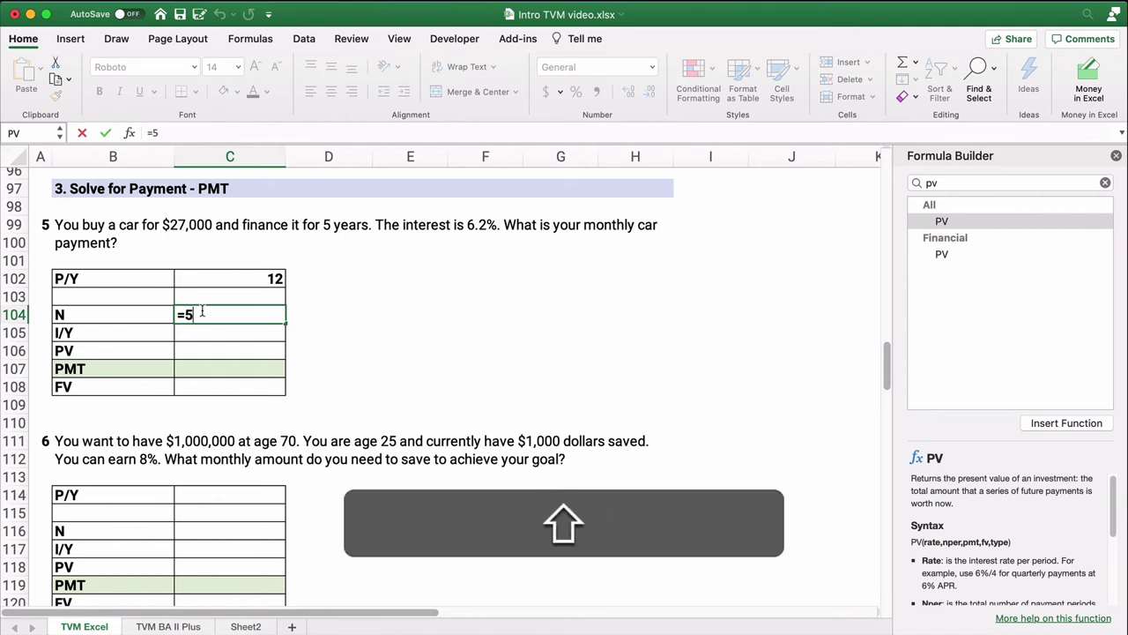
pyautogui.write('*')
pyautogui.click(248, 283)
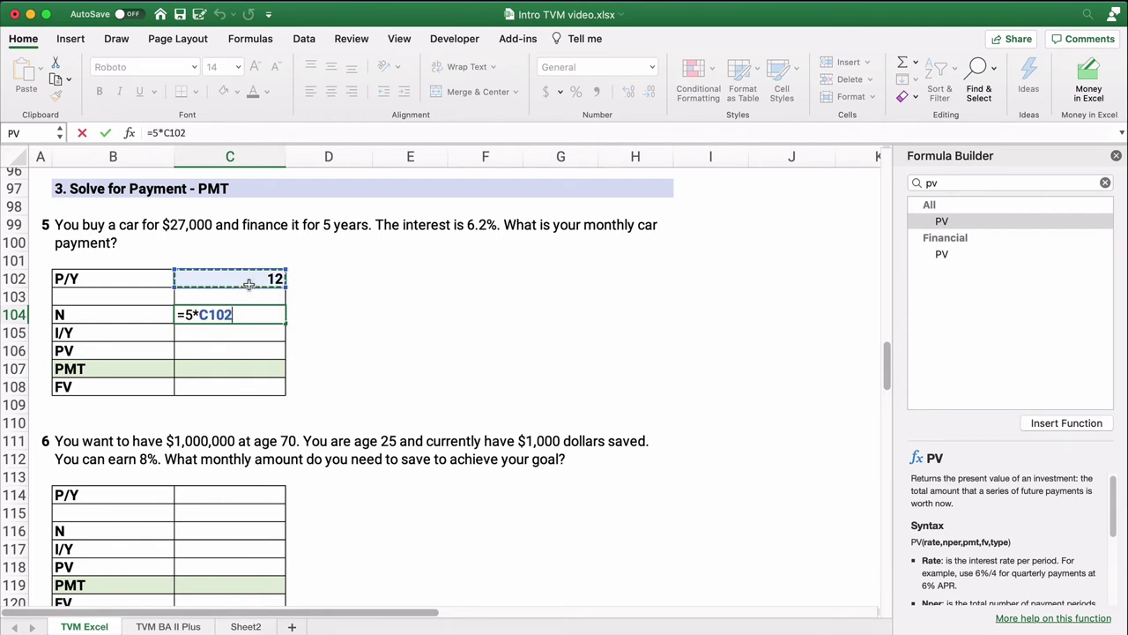
pyautogui.press('Return')
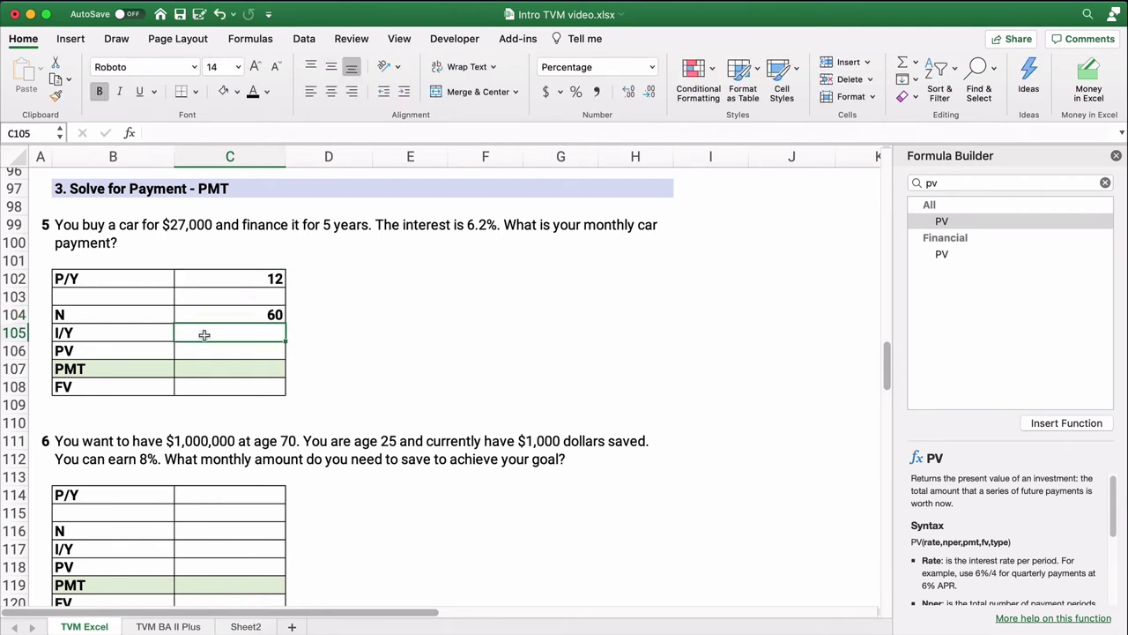
# Enter the problem 5 inputs: I/Y of 6.2% in C105, PV of 27000 in C106 and FV of 0 in C108
pyautogui.write('6.2')
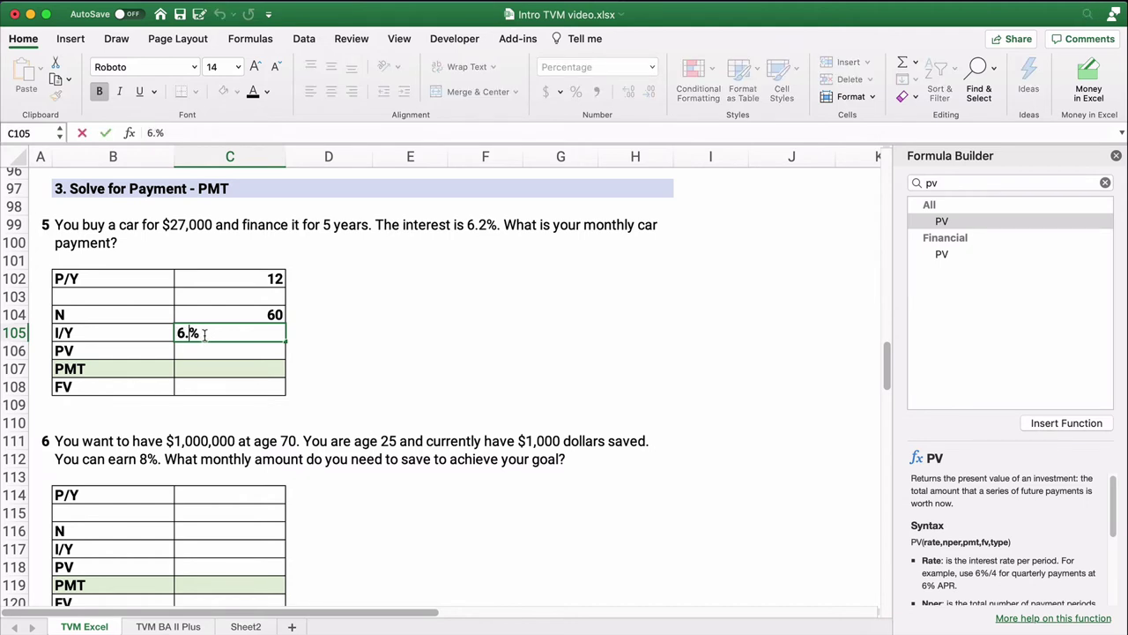
pyautogui.press('Return')
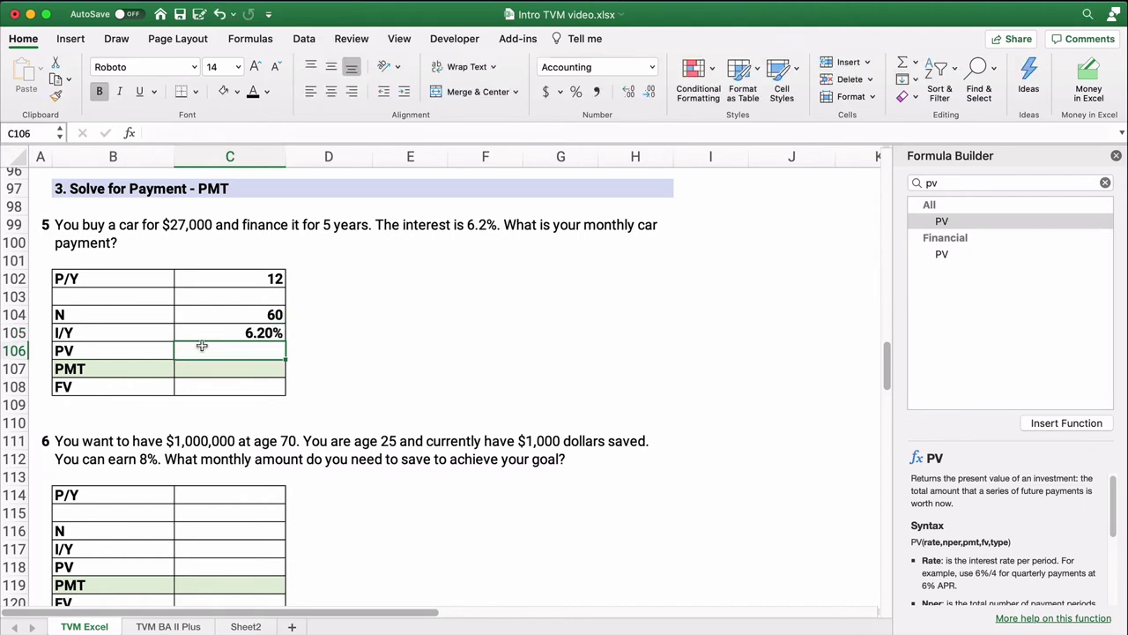
pyautogui.write('27000')
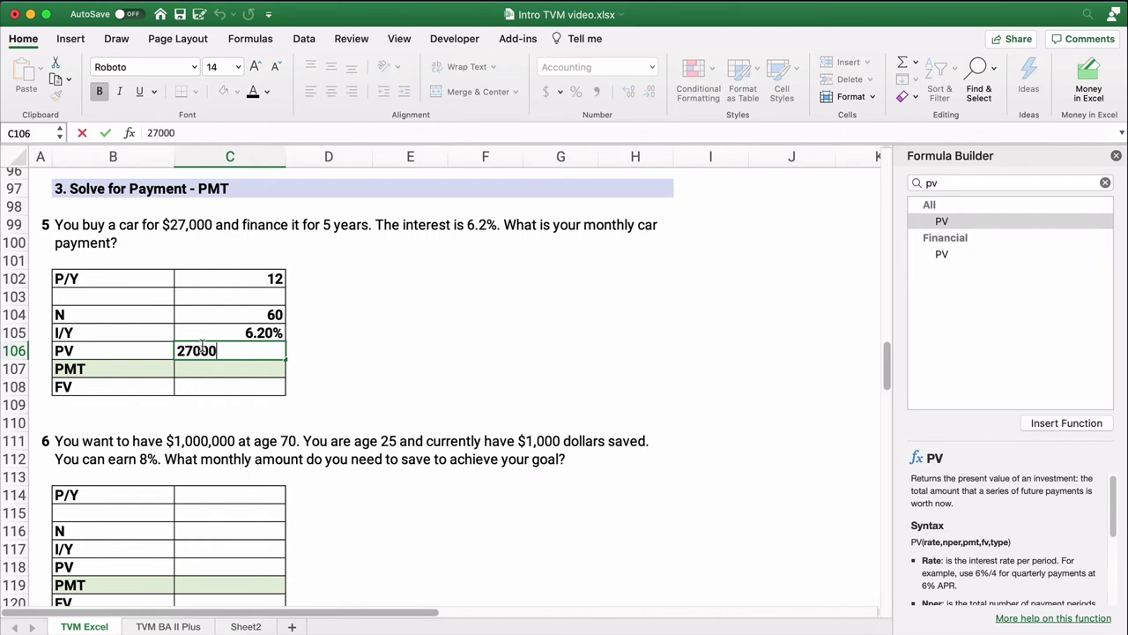
pyautogui.press('Return')
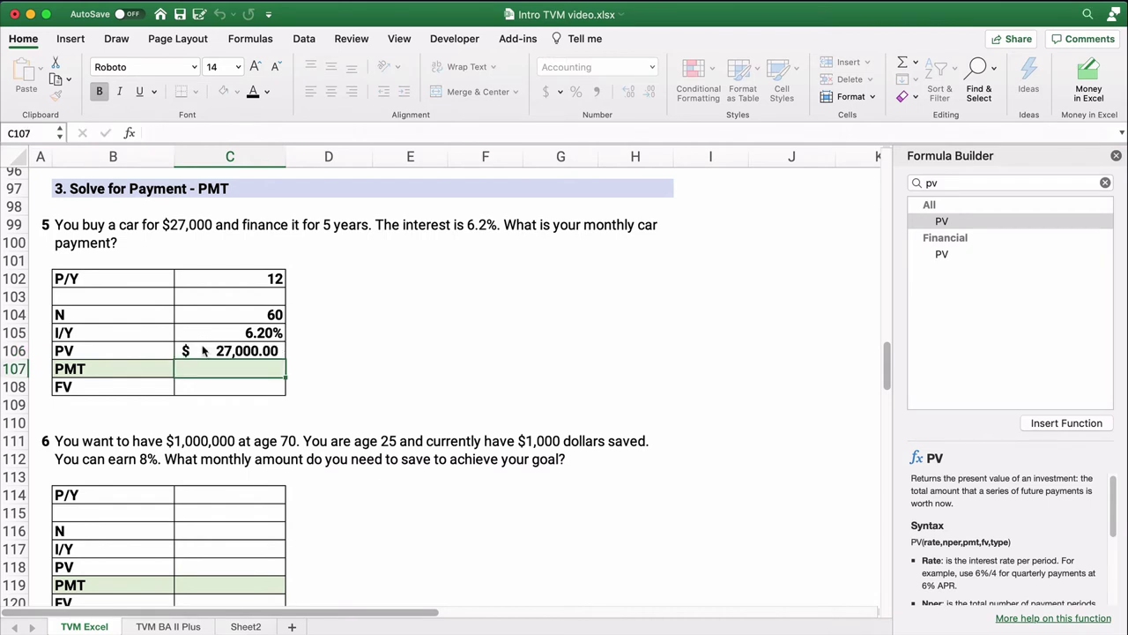
pyautogui.click(219, 386)
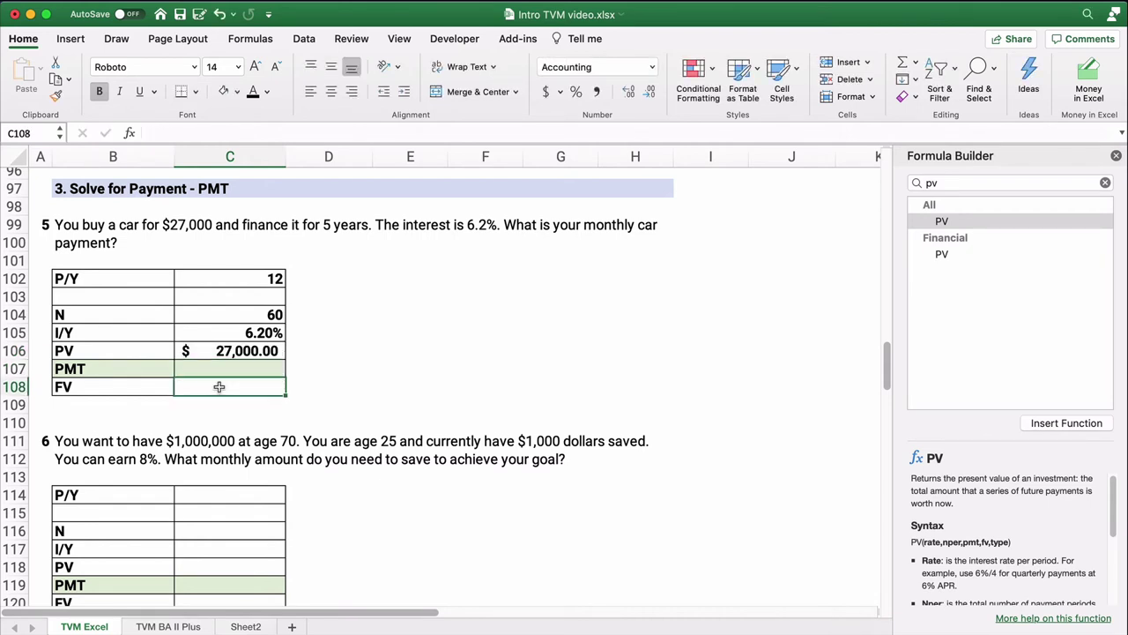
pyautogui.write('0')
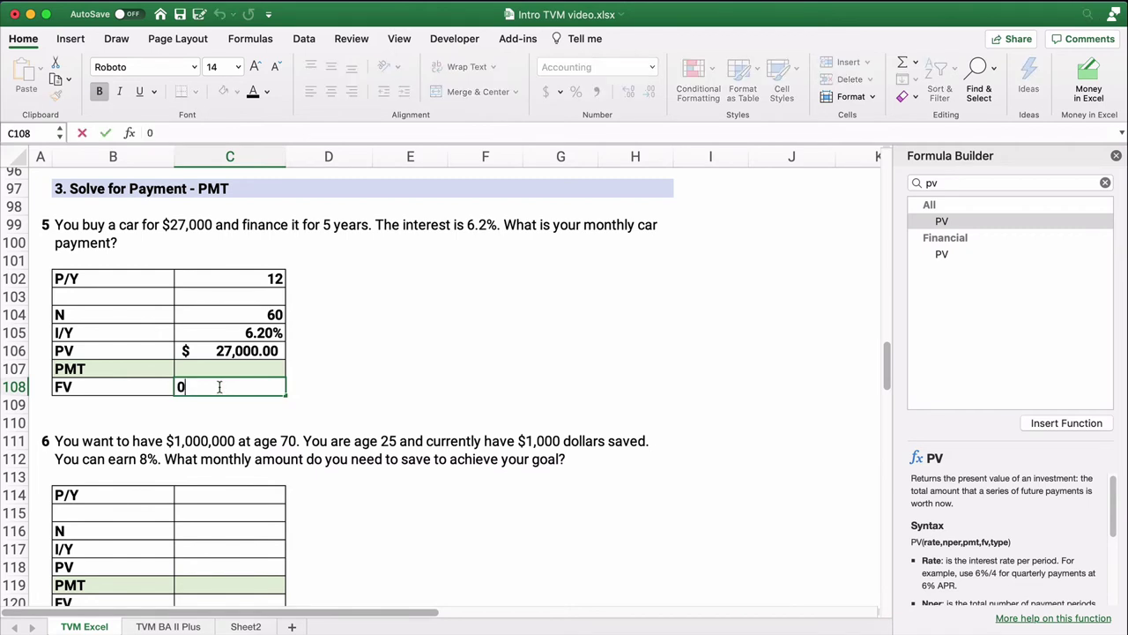
pyautogui.press('Return')
# Find the PMT function in the Formula Builder and insert it in C107 for problem 5
pyautogui.click(239, 369)
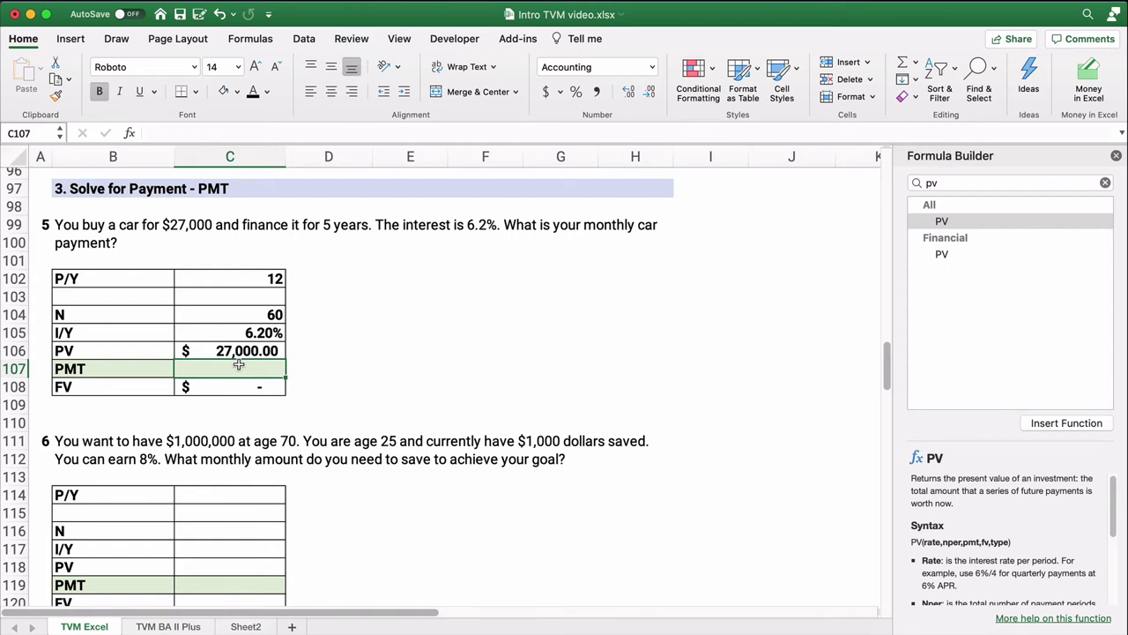
pyautogui.click(954, 183)
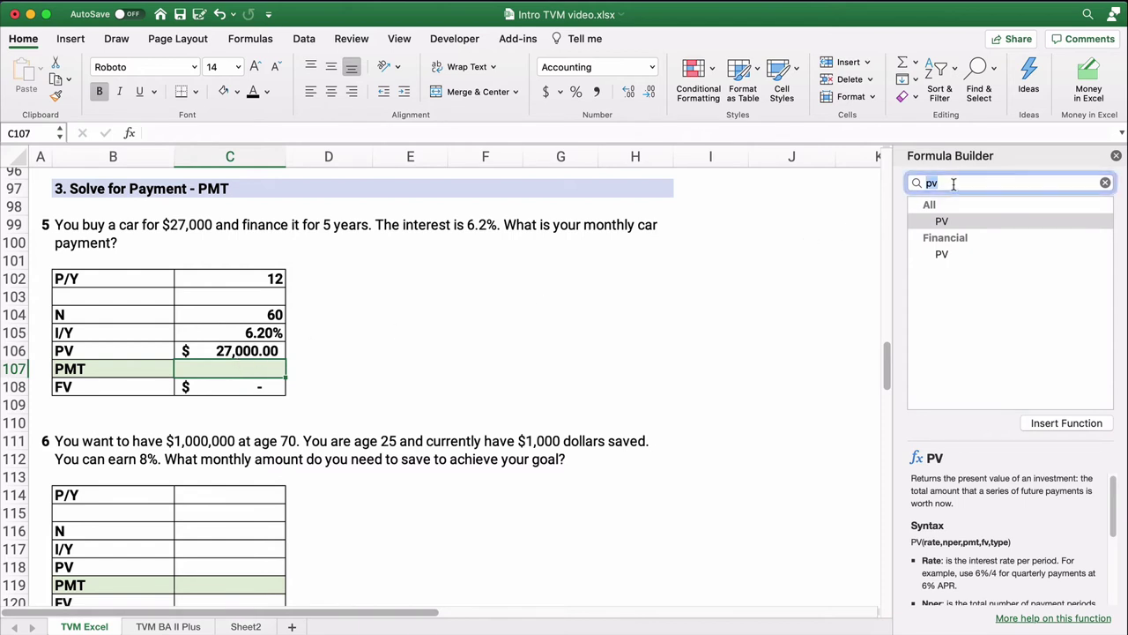
pyautogui.write('pmt')
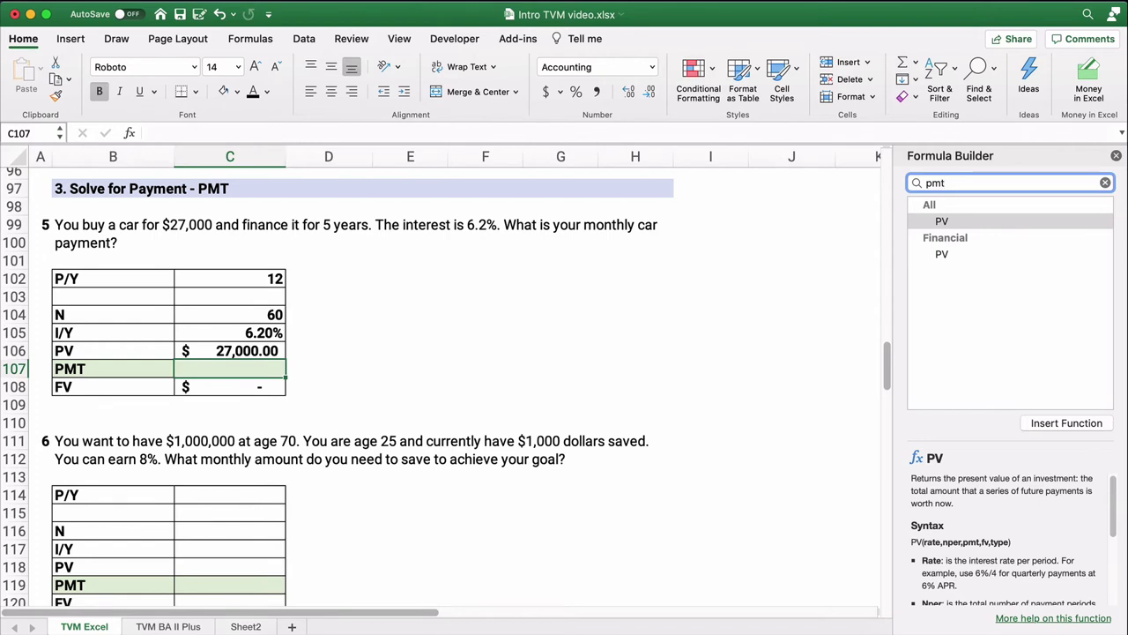
pyautogui.doubleClick(943, 220)
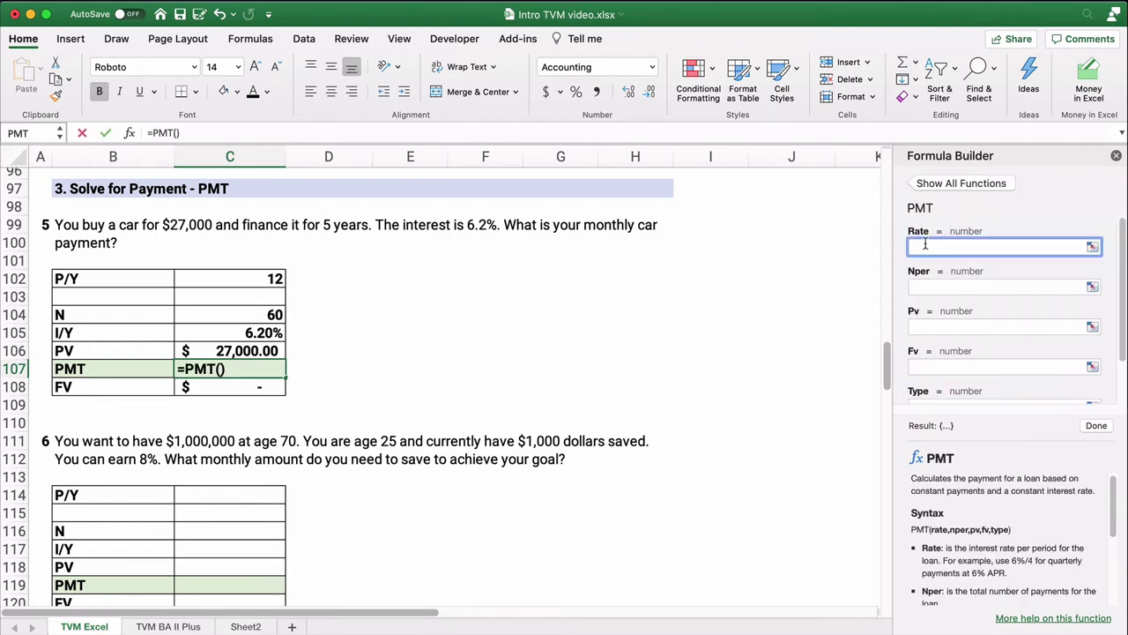
# Set the PMT function's Rate argument to C105/C102 and its Nper argument to C104
pyautogui.click(273, 333)
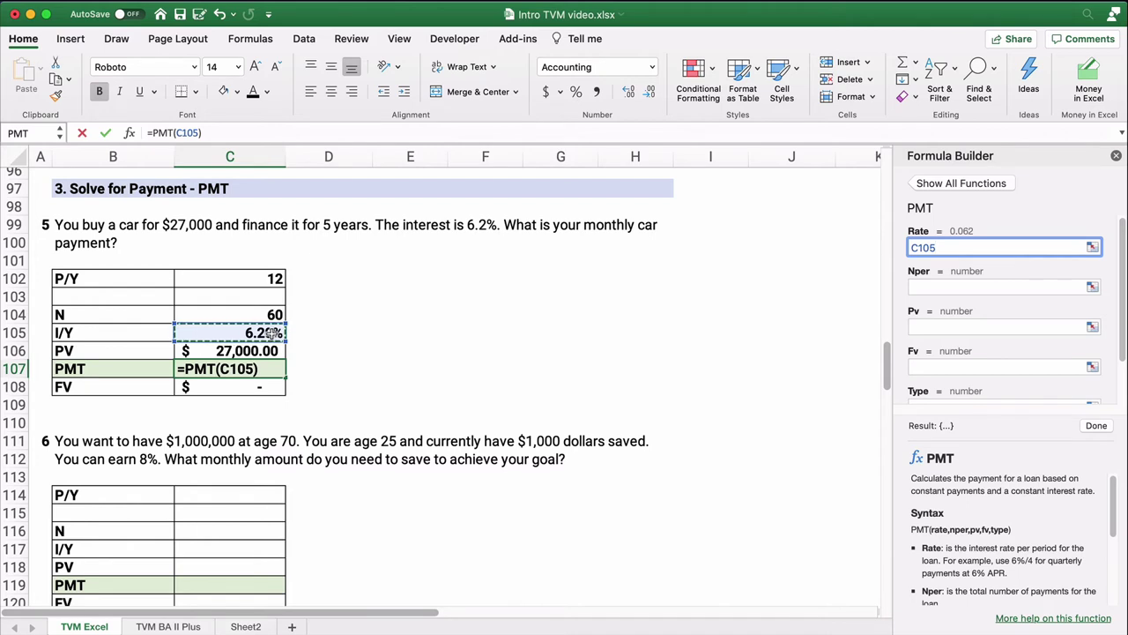
pyautogui.write('/')
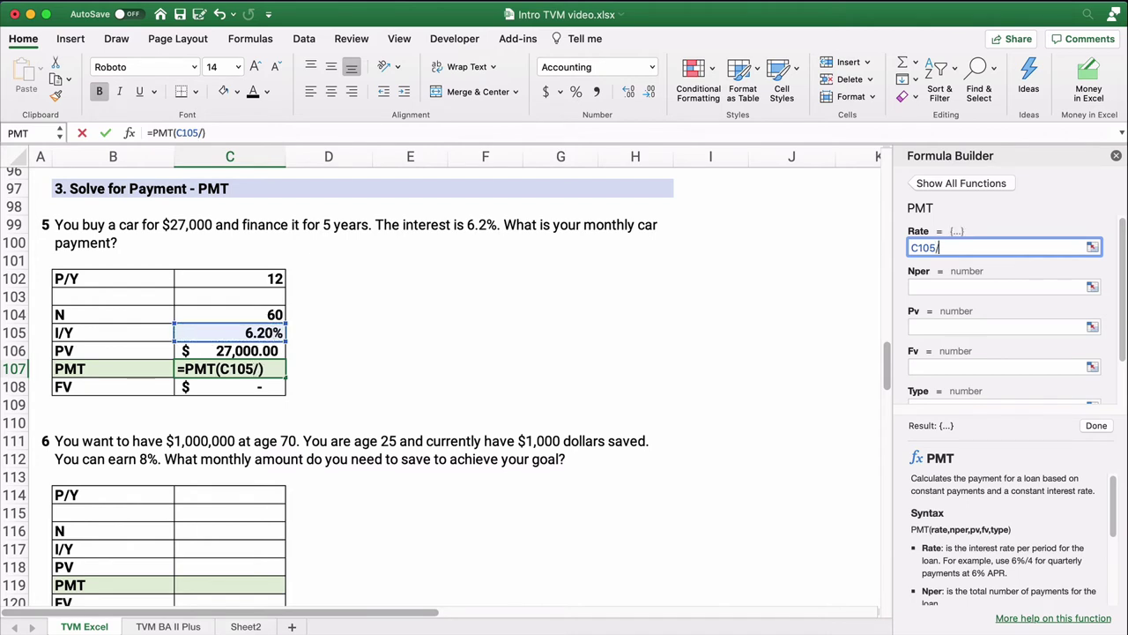
pyautogui.click(257, 280)
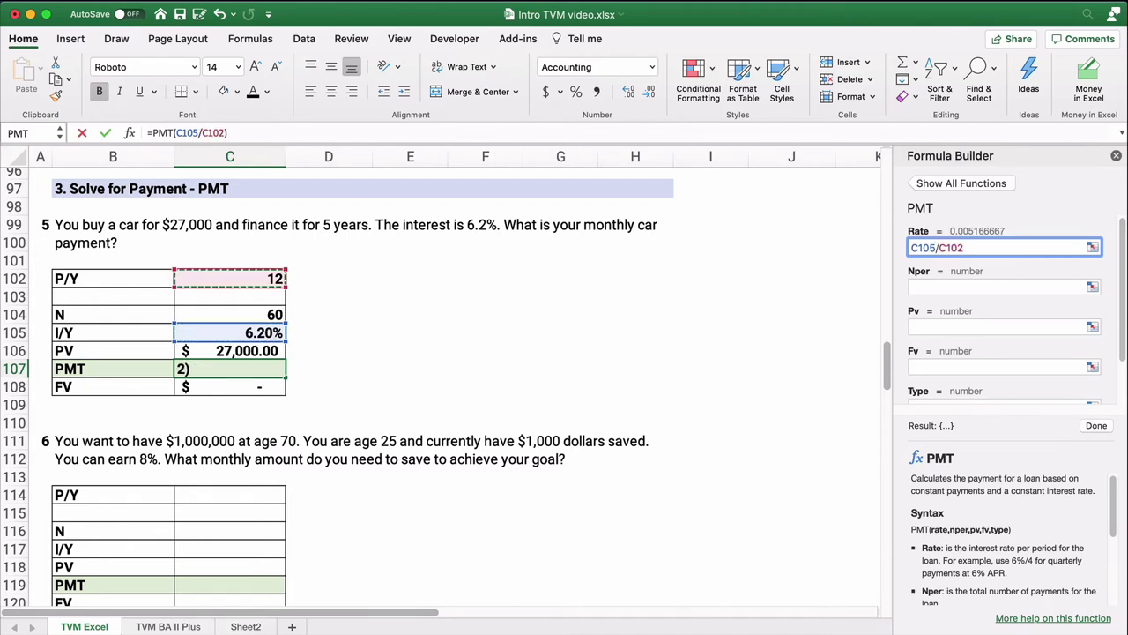
pyautogui.click(934, 286)
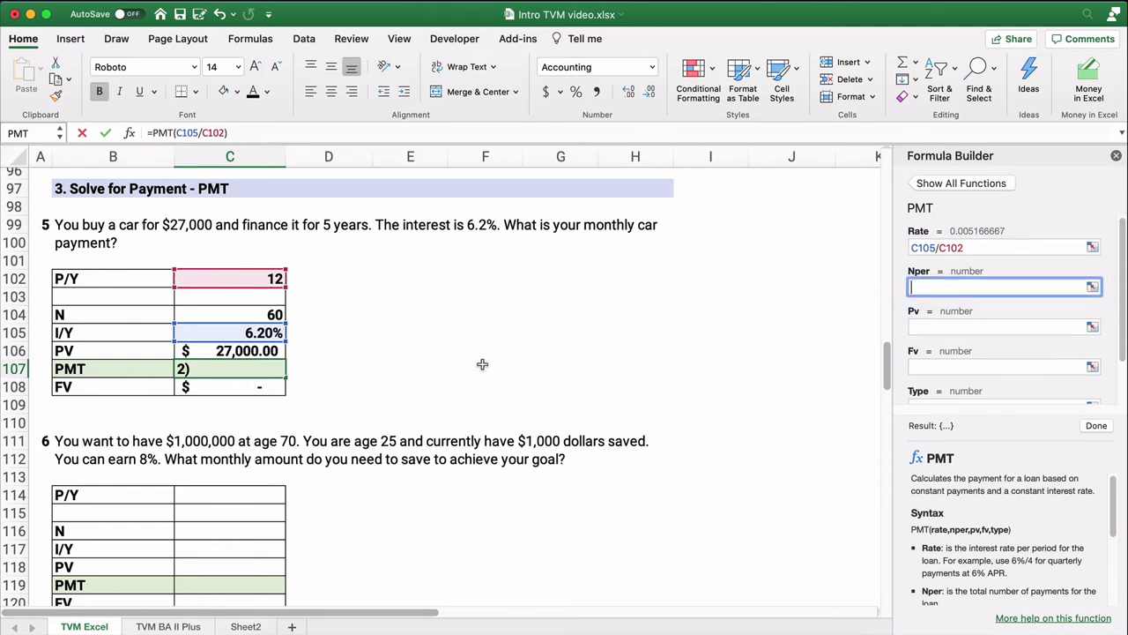
pyautogui.click(278, 315)
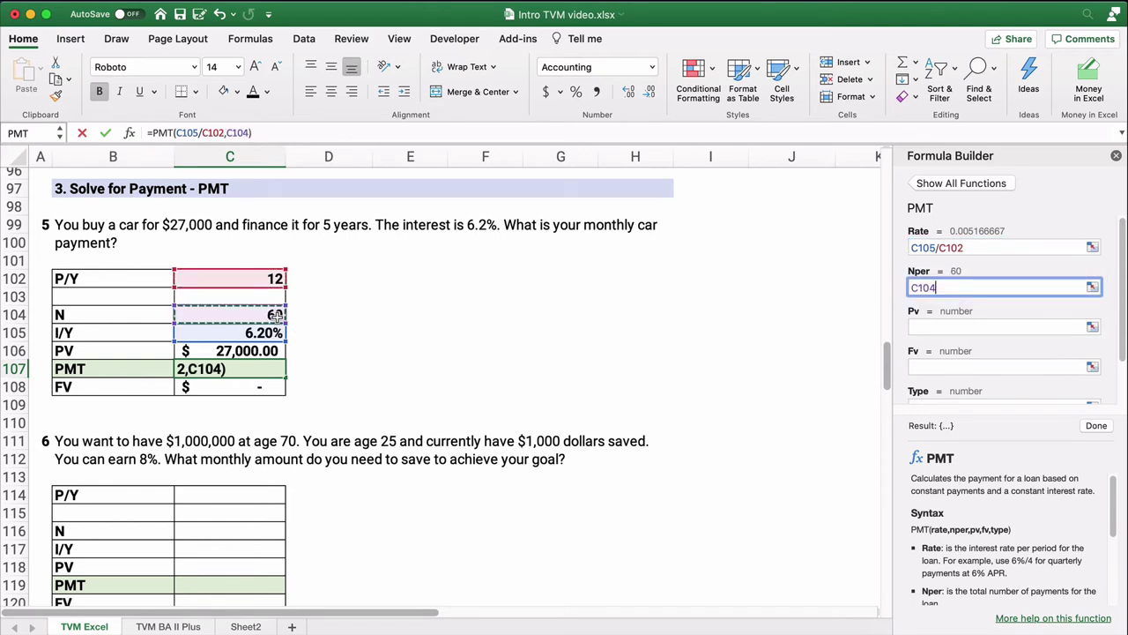
# Complete the PMT function in C107 with Pv C106, Fv C108 and Type 0
pyautogui.click(936, 324)
pyautogui.click(273, 352)
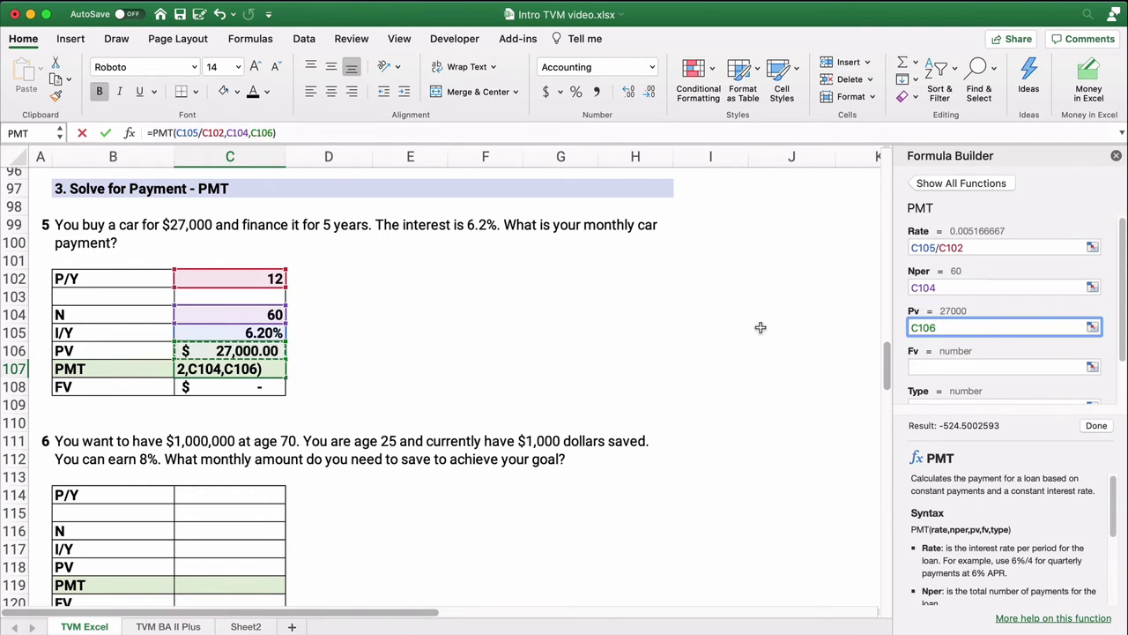
pyautogui.click(918, 365)
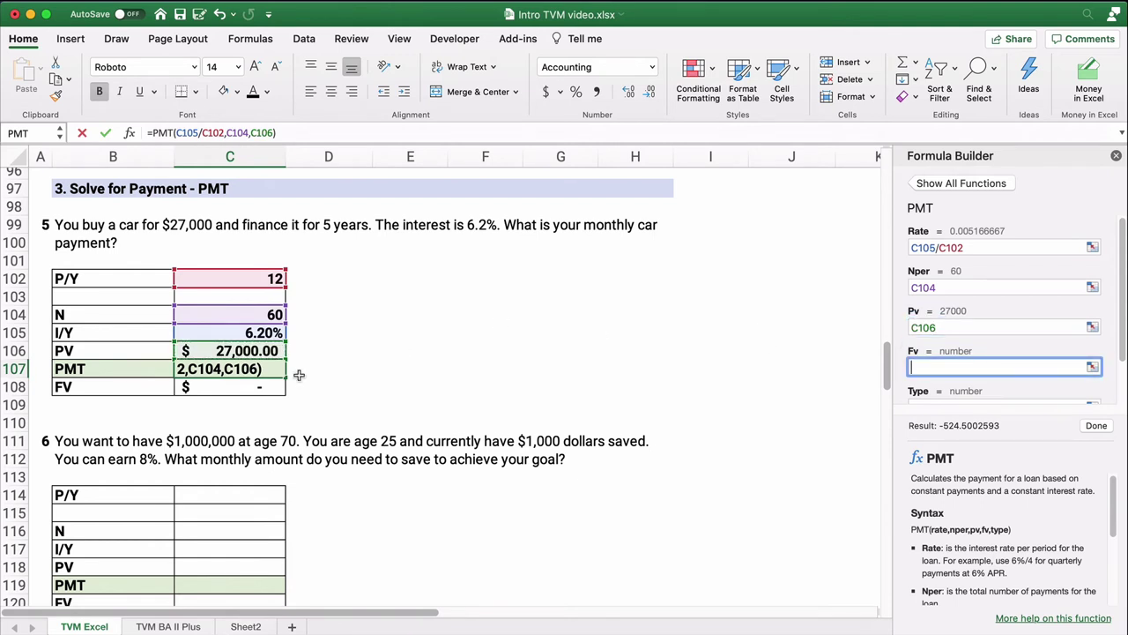
pyautogui.click(263, 388)
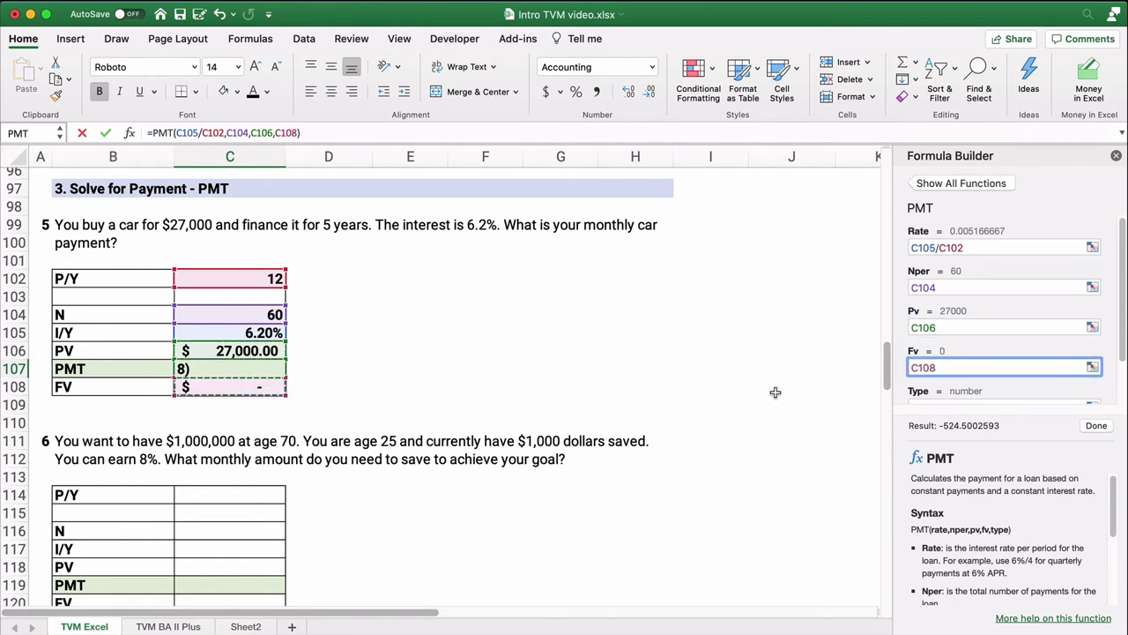
pyautogui.scroll(-2, 1028, 322)
pyautogui.click(974, 355)
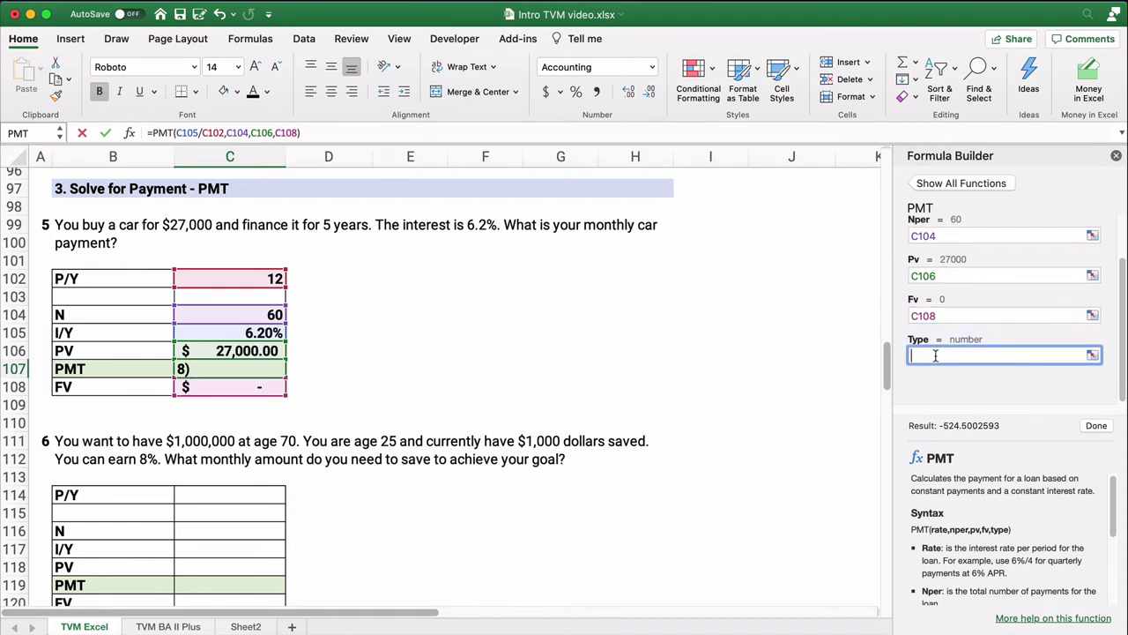
pyautogui.write('0')
pyautogui.click(1096, 426)
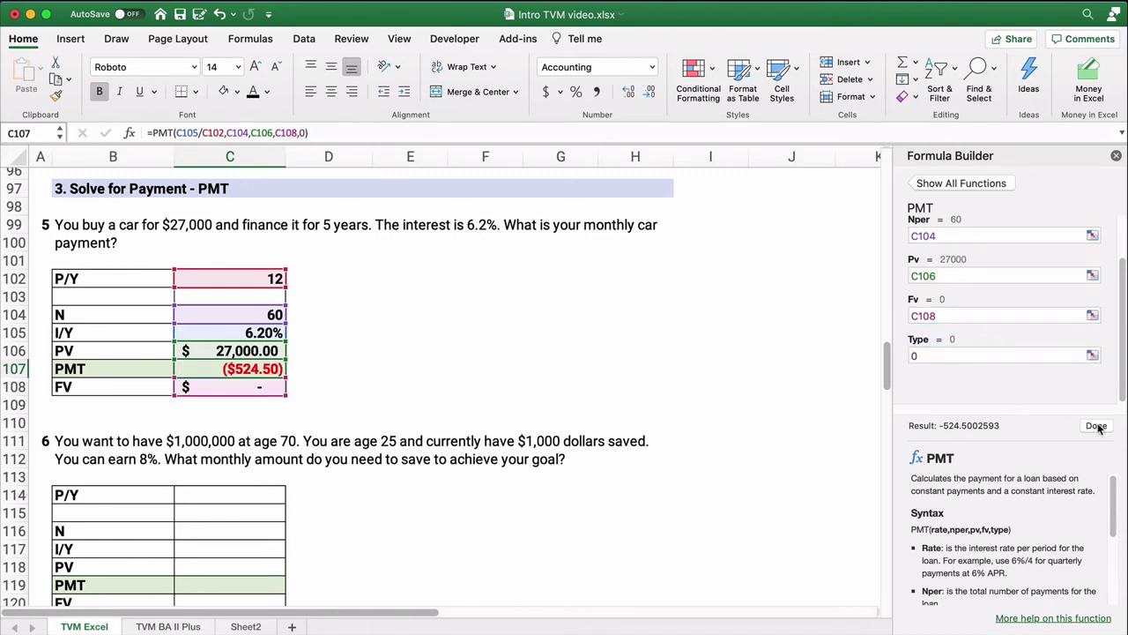
pyautogui.click(343, 352)
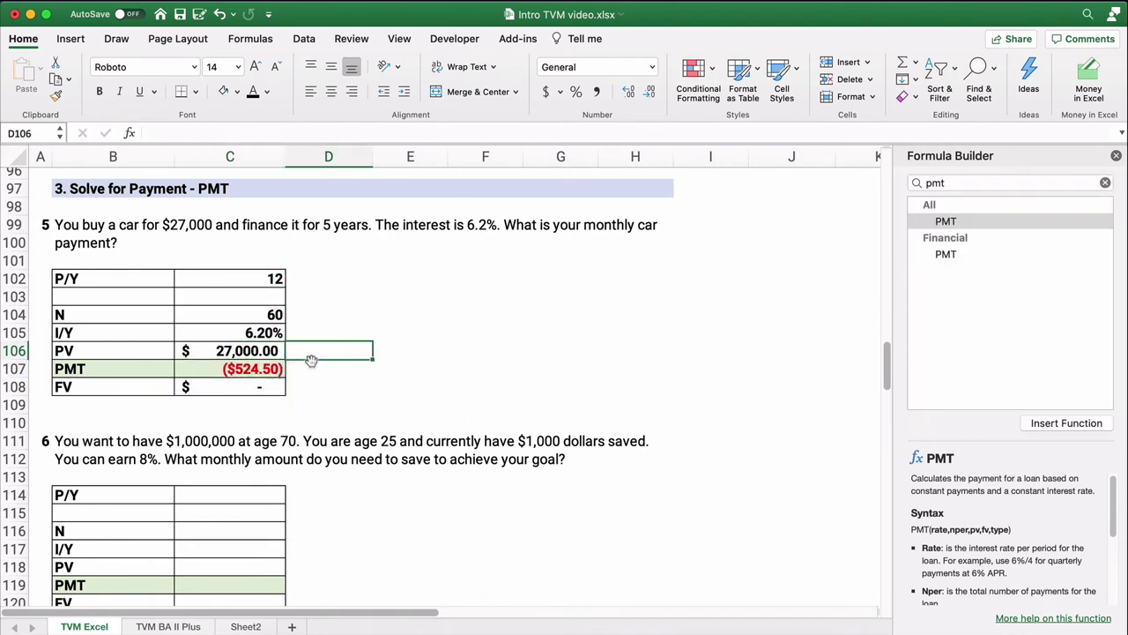
# Negate the PMT function in C107 so the formula reads =-PMT(C105/C102,C104,C106,C108,0)
pyautogui.click(255, 368)
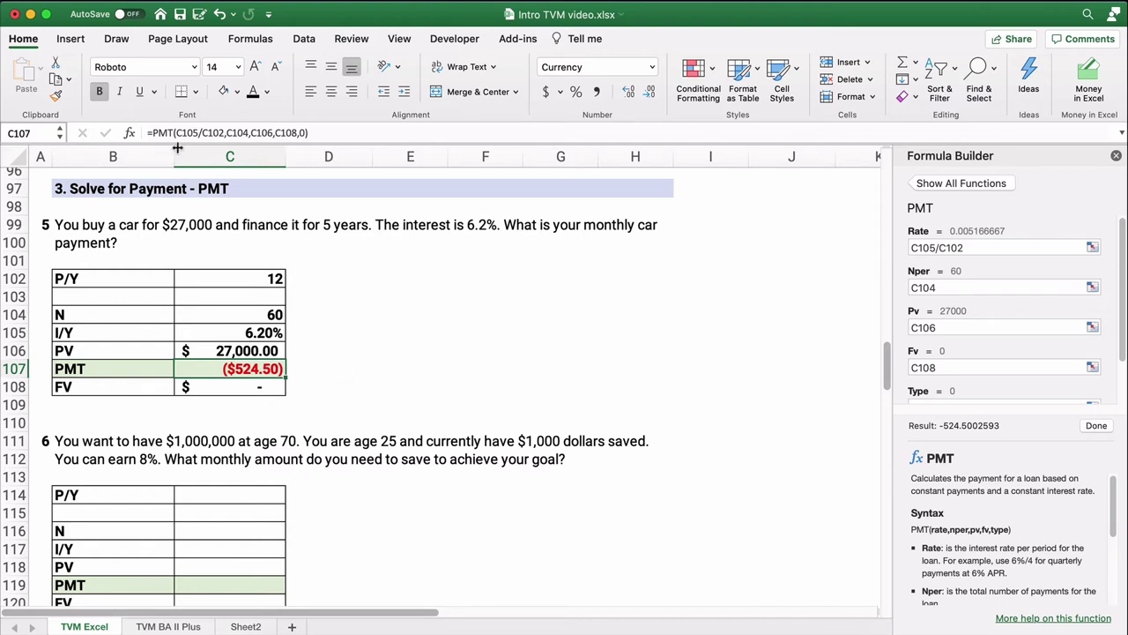
pyautogui.click(154, 133)
pyautogui.write('-')
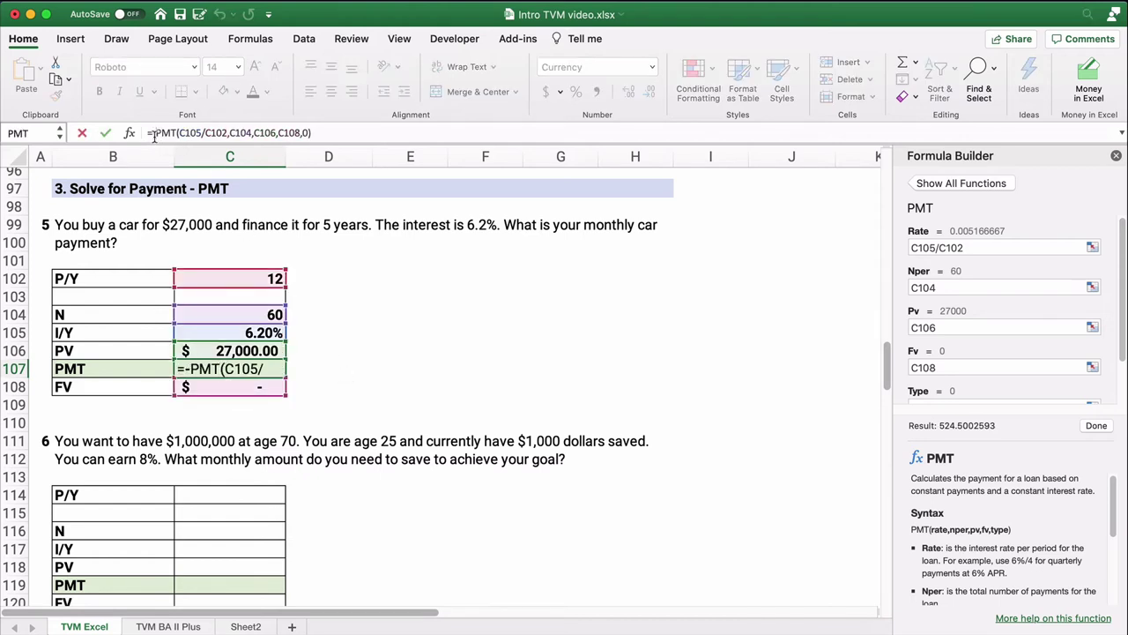
pyautogui.press('Return')
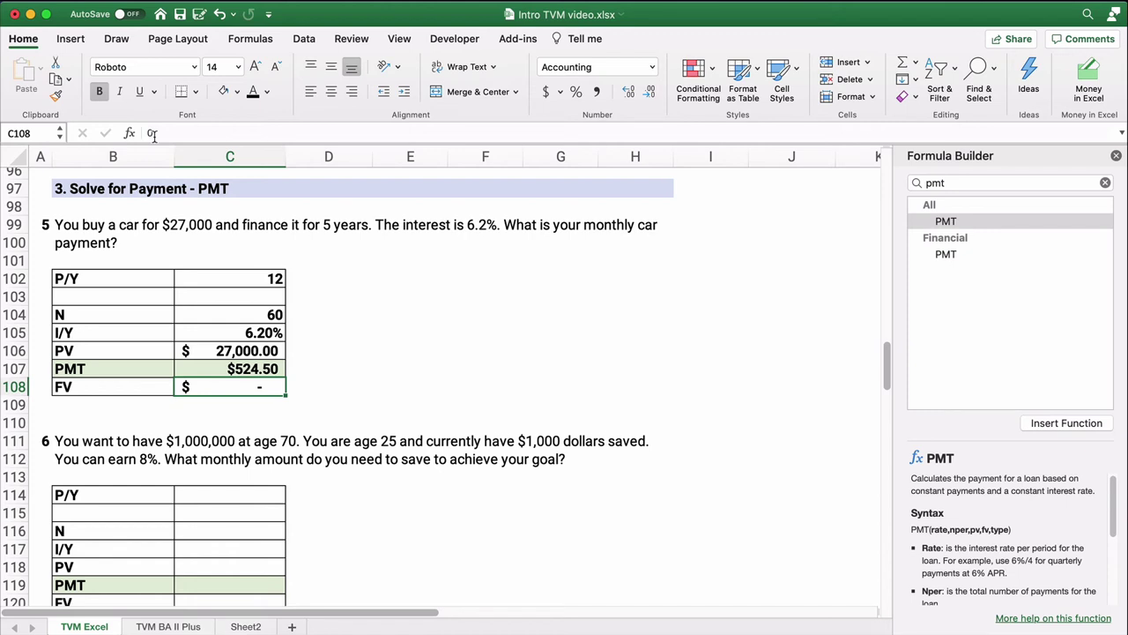
# Calculate the total of all car payments in E107 with =C107*C104 and widen column E to fit it
pyautogui.click(426, 366)
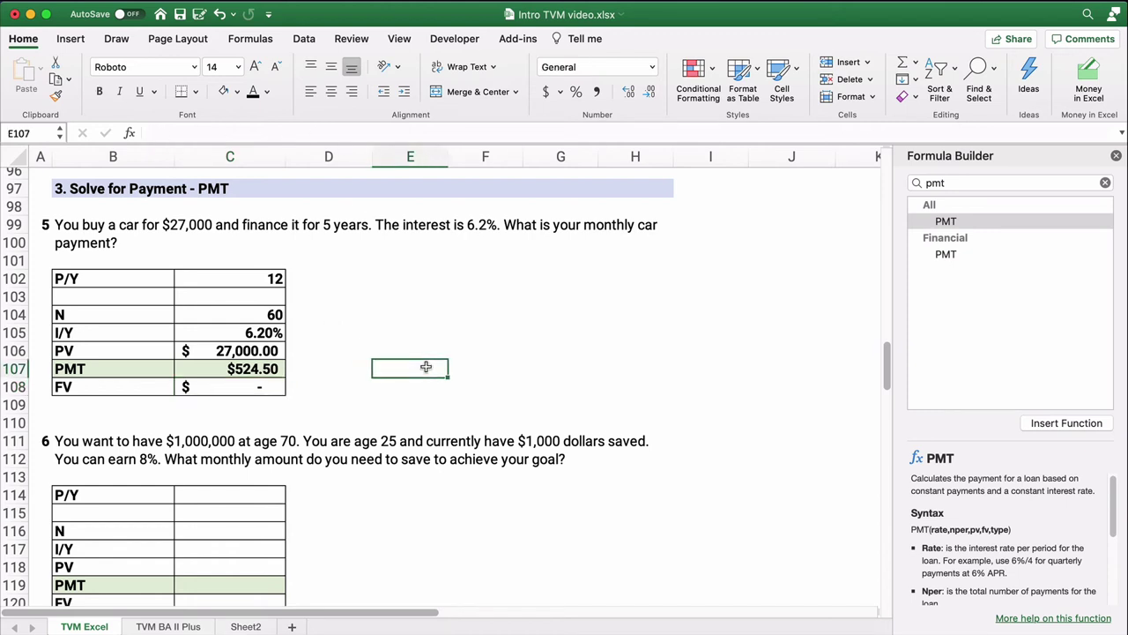
pyautogui.write('=')
pyautogui.press('Left')
pyautogui.press('Left')
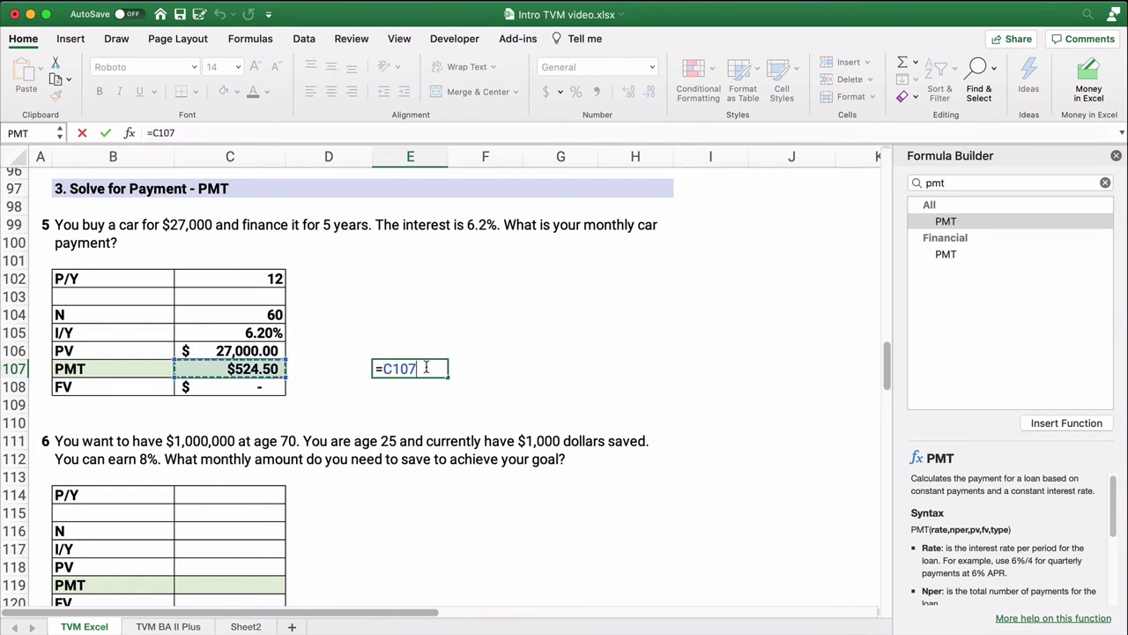
pyautogui.write('*')
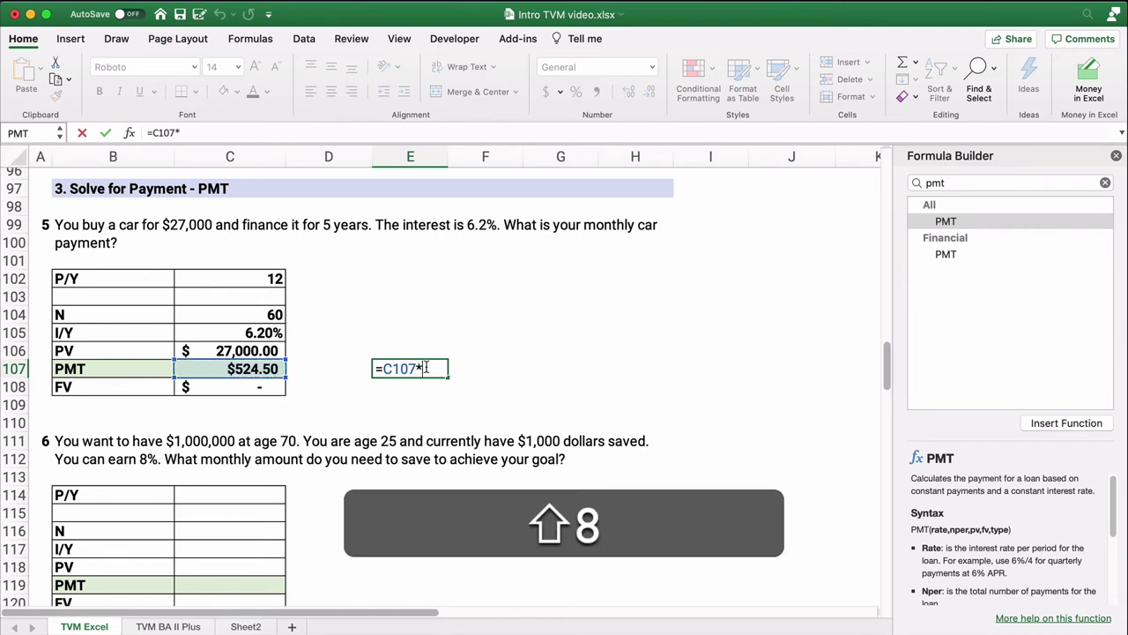
pyautogui.click(277, 316)
pyautogui.press('Return')
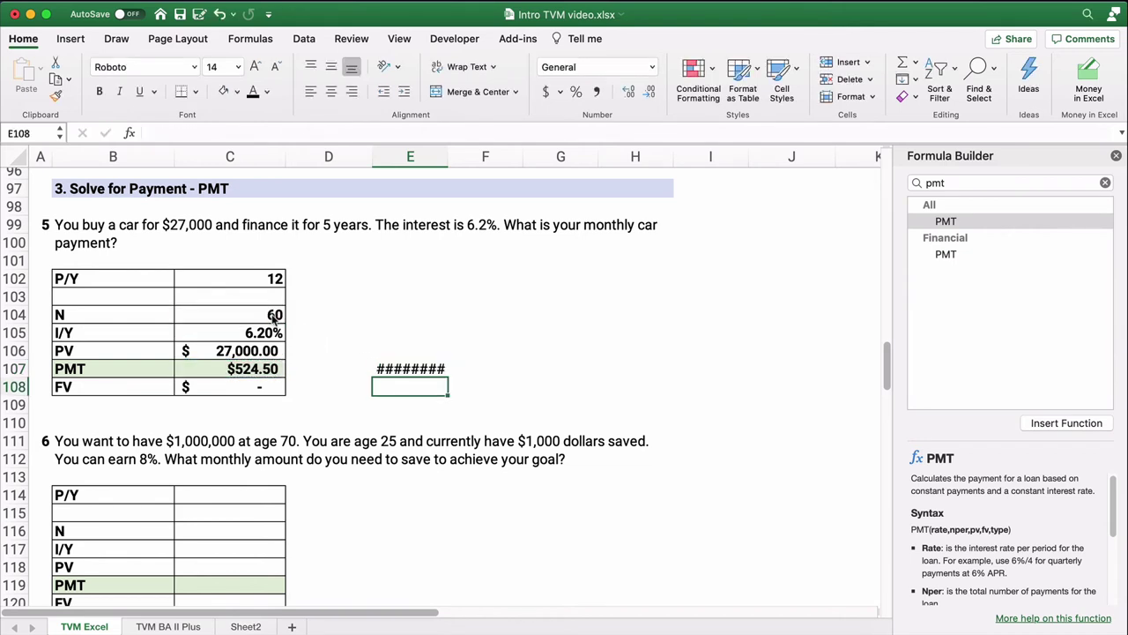
pyautogui.click(405, 367)
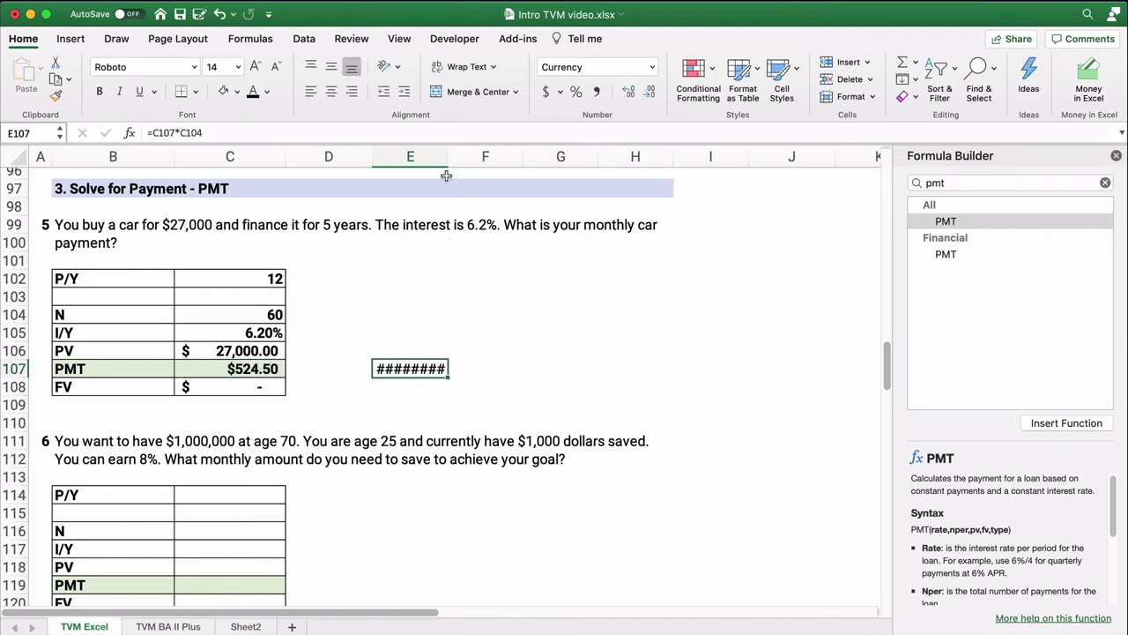
pyautogui.moveTo(446, 162); pyautogui.dragTo(465, 158)
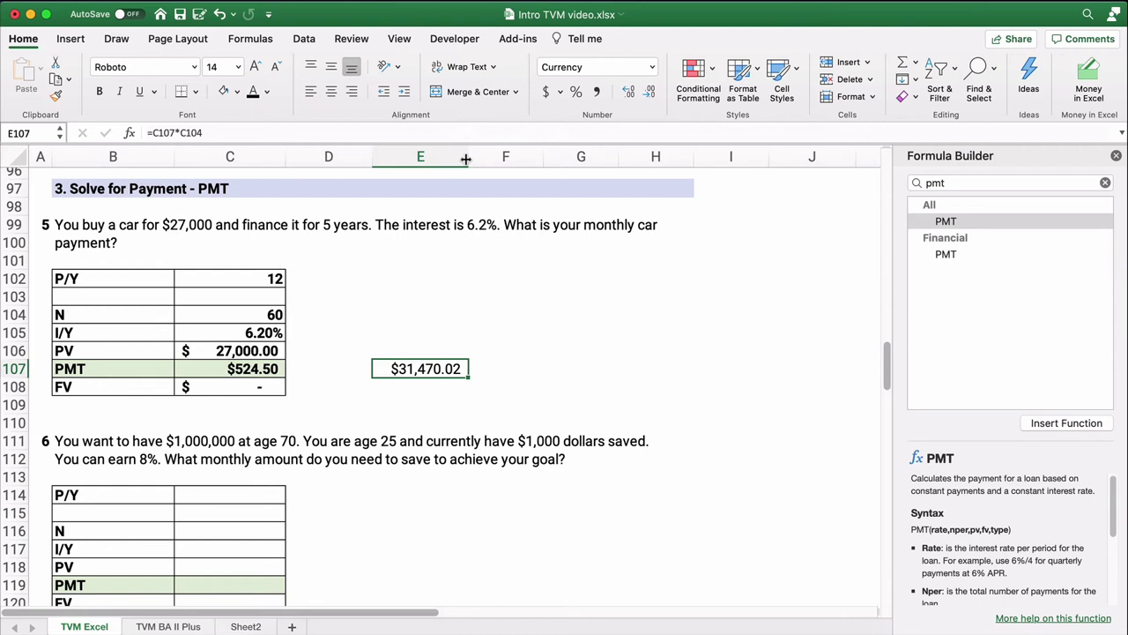
# Undo the widening of column E and the total payment formula in E107
pyautogui.press('super+z')
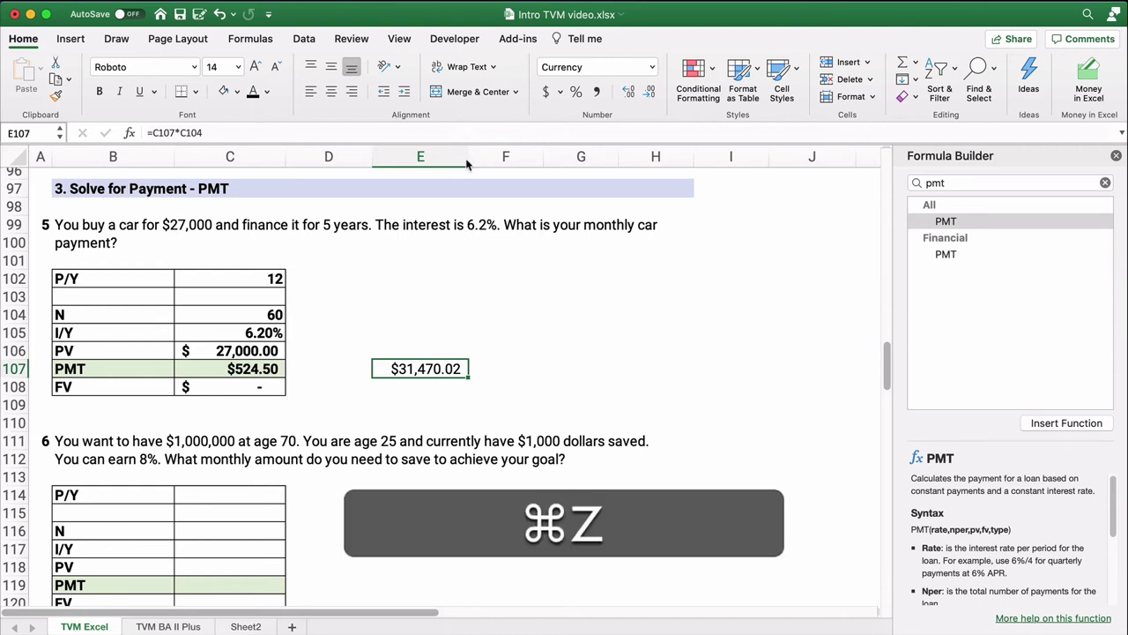
pyautogui.press('super+z')
# Enter 12 payments per year as the P/Y value in C114 for savings problem 6
pyautogui.scroll(-1, 374, 194)
pyautogui.scroll(-2, 374, 194)
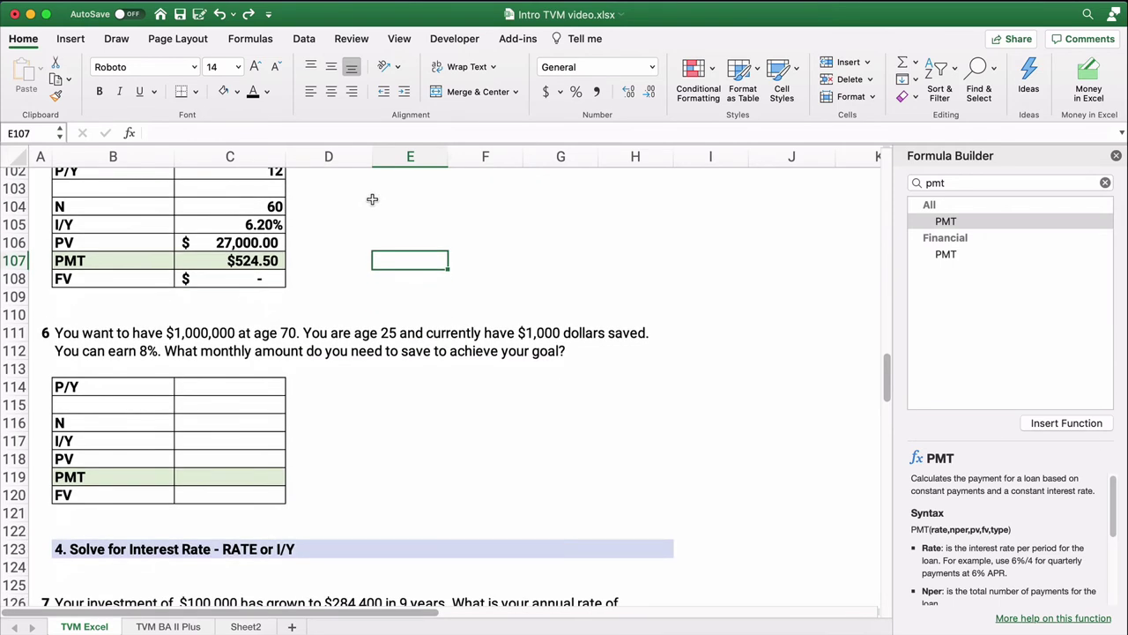
pyautogui.click(365, 386)
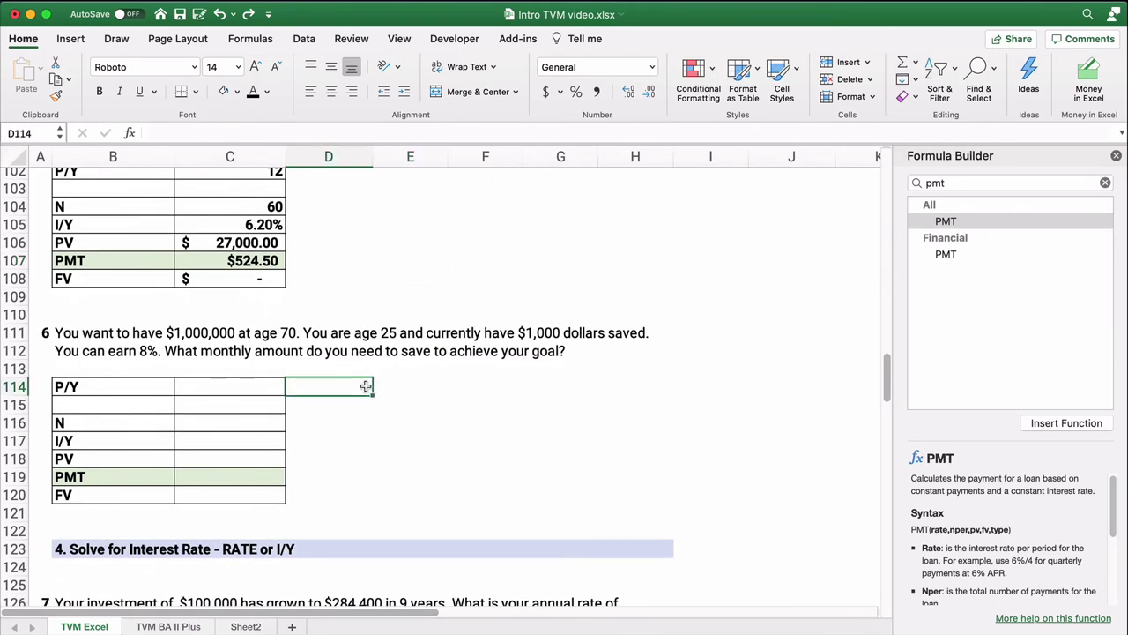
pyautogui.click(96, 331)
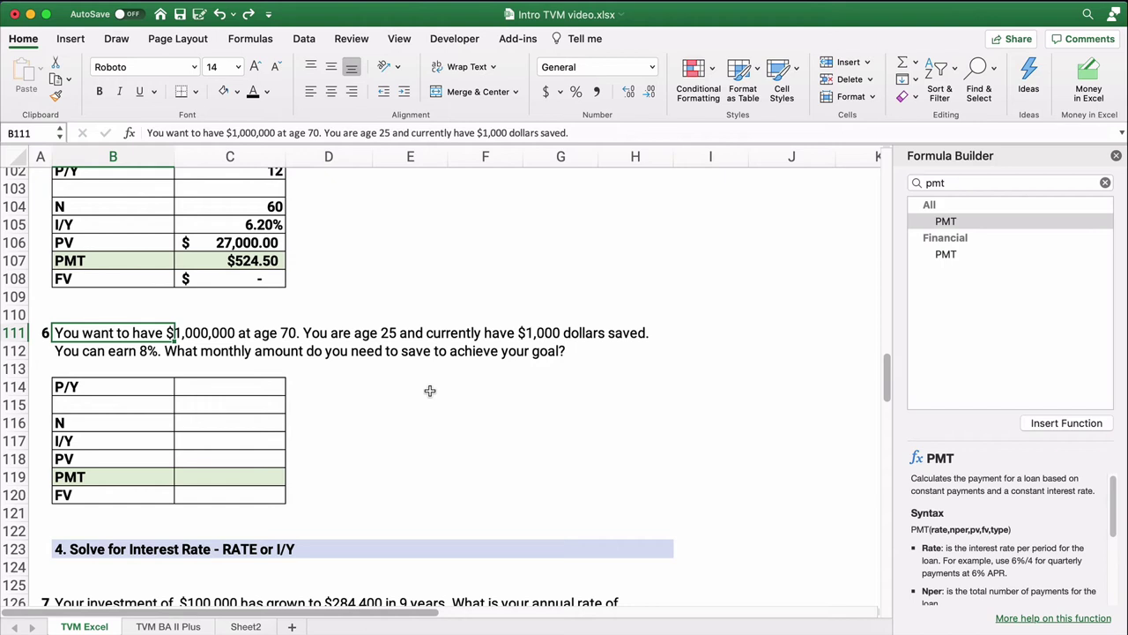
pyautogui.click(477, 402)
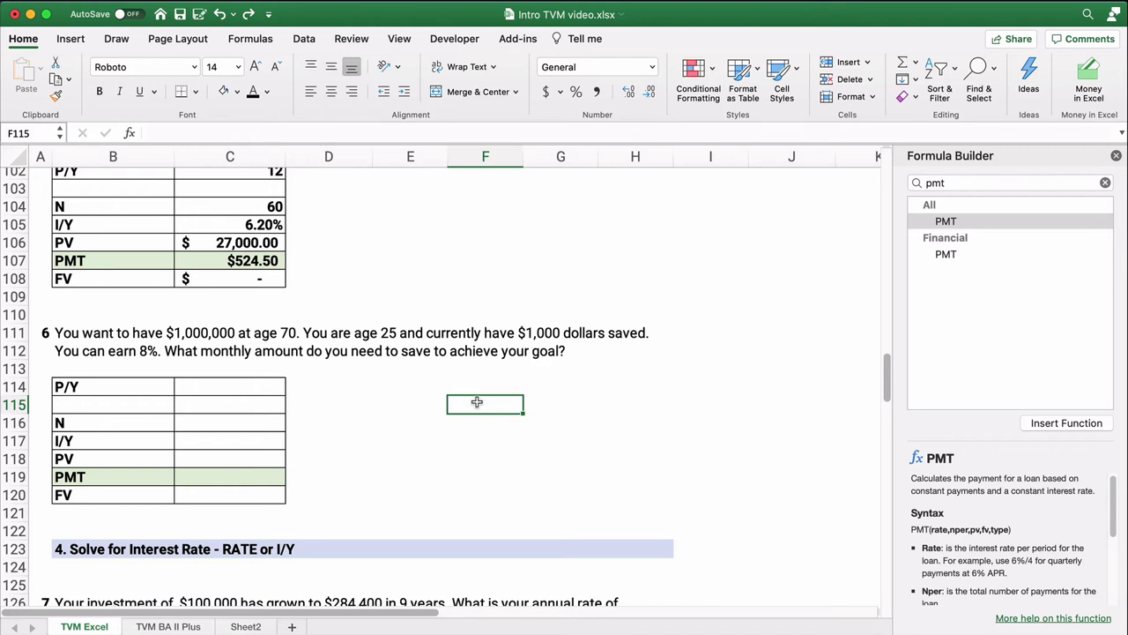
pyautogui.click(235, 389)
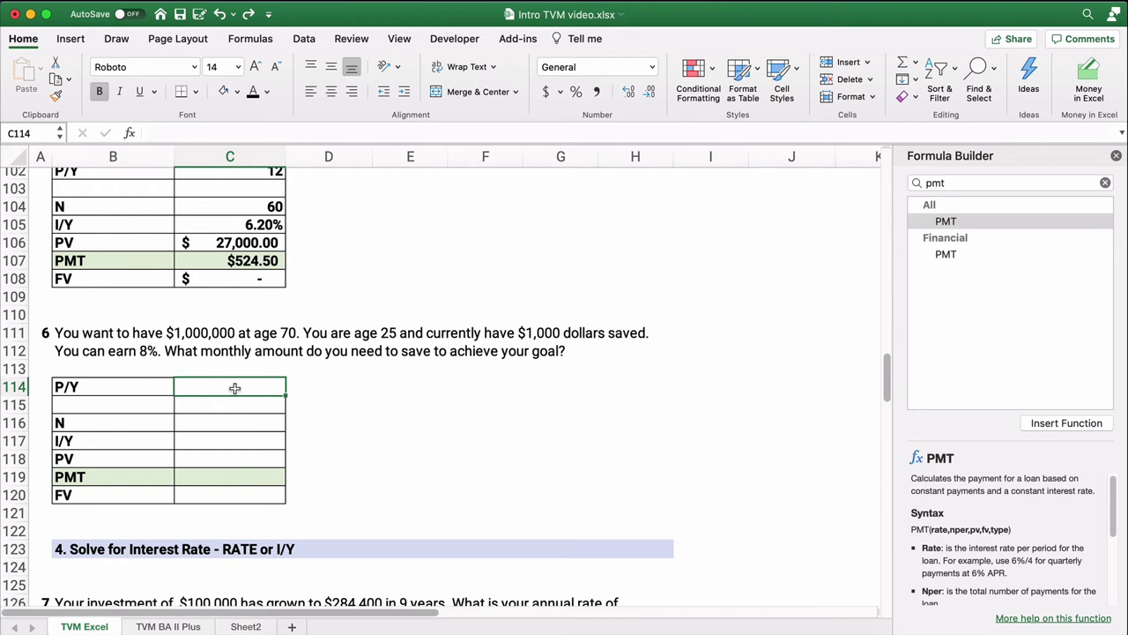
pyautogui.write('12')
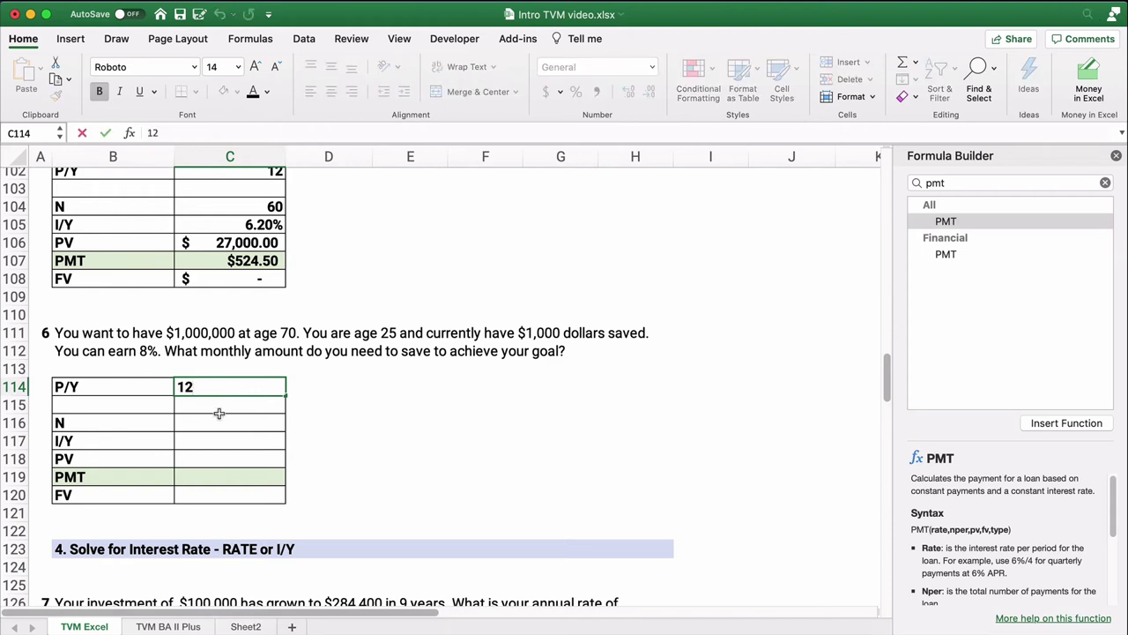
pyautogui.click(203, 426)
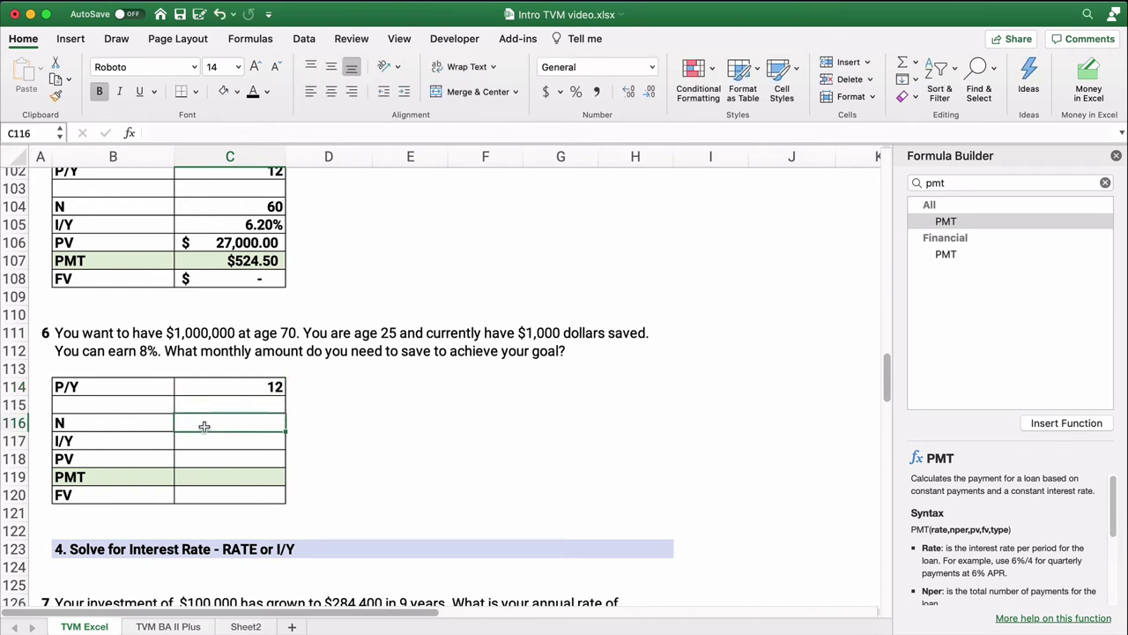
pyautogui.write('8')
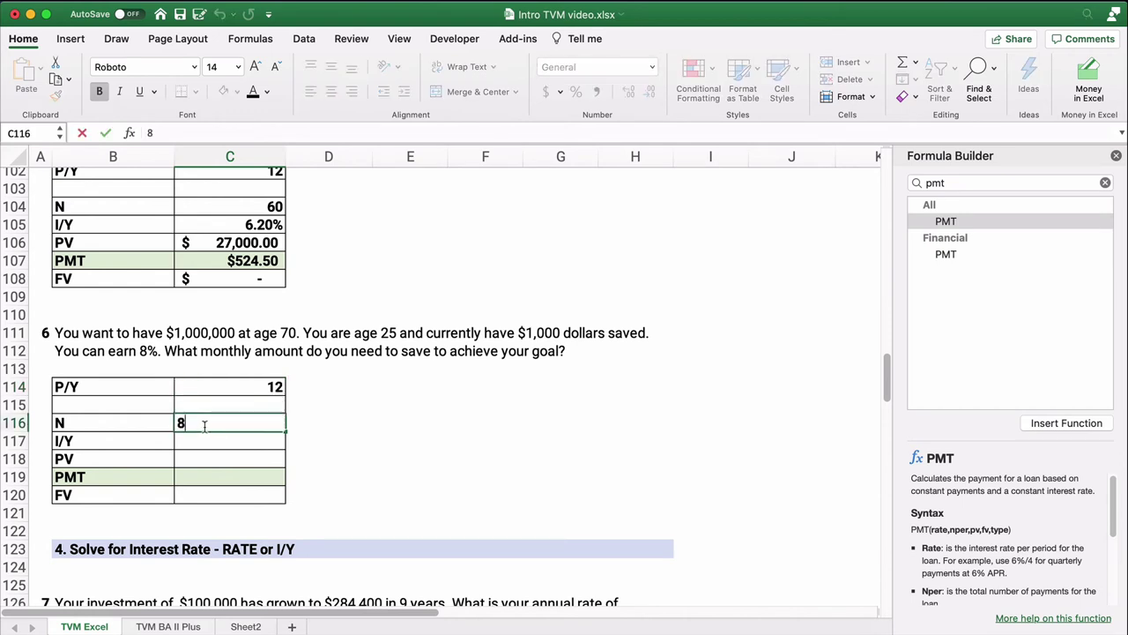
pyautogui.press('Return')
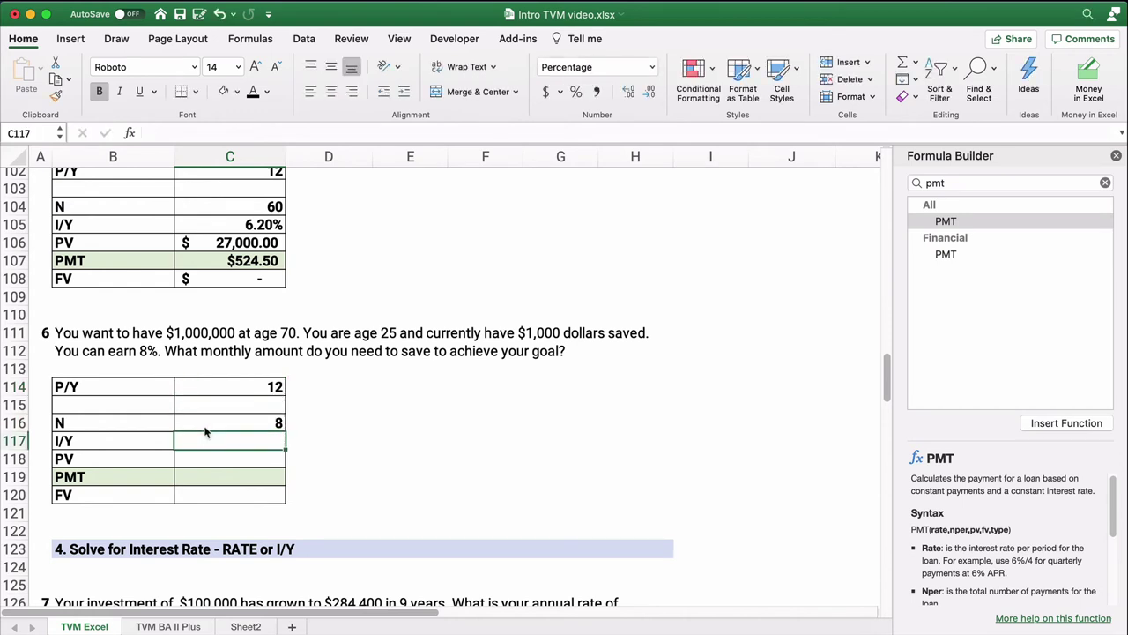
# Calculate the number of periods N in C116 for problem 6 with =45*12
pyautogui.click(209, 420)
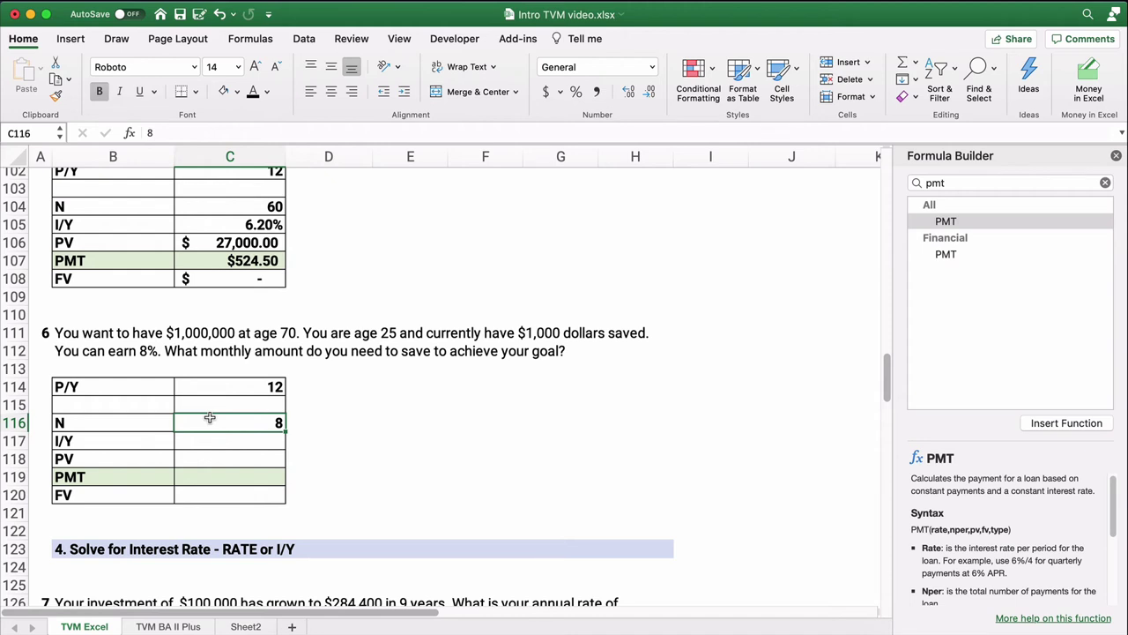
pyautogui.write('=45')
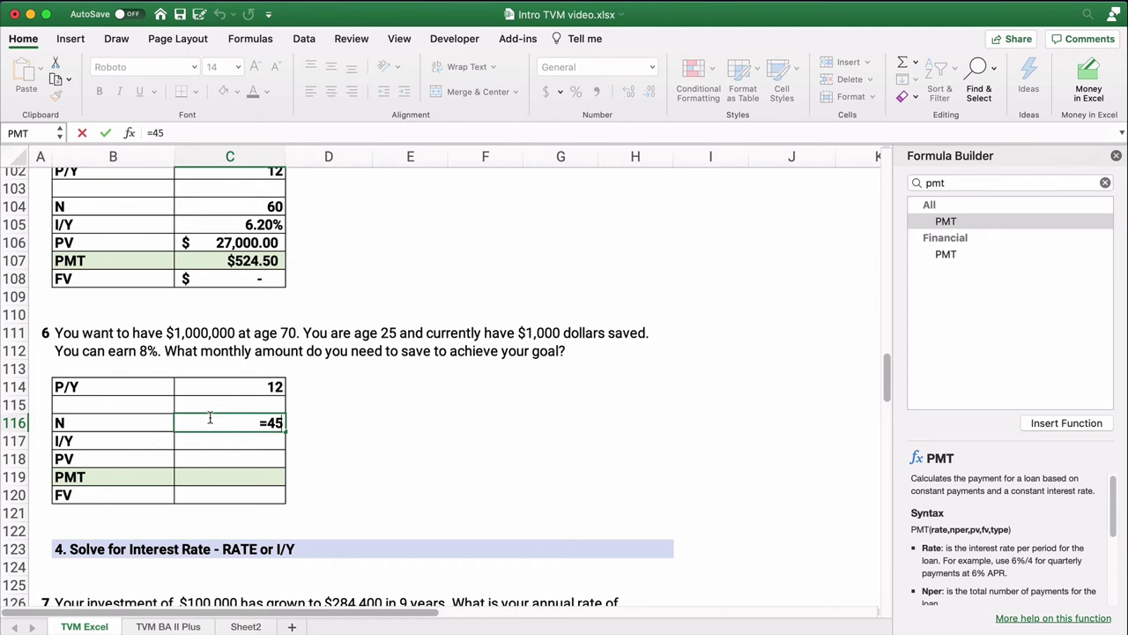
pyautogui.write('*12')
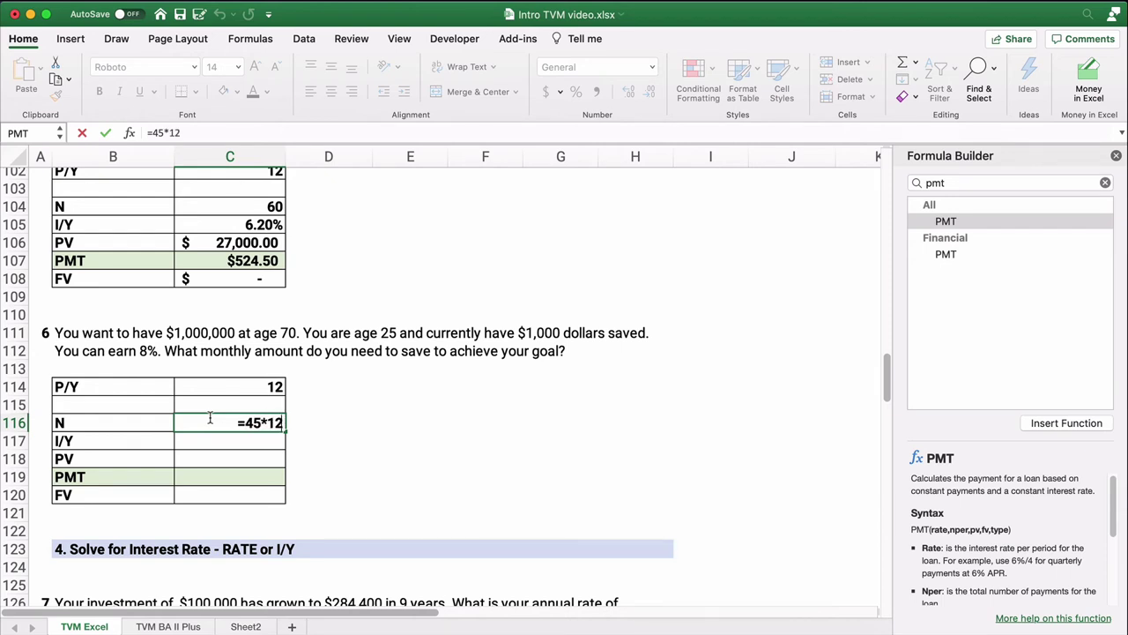
pyautogui.press('Return')
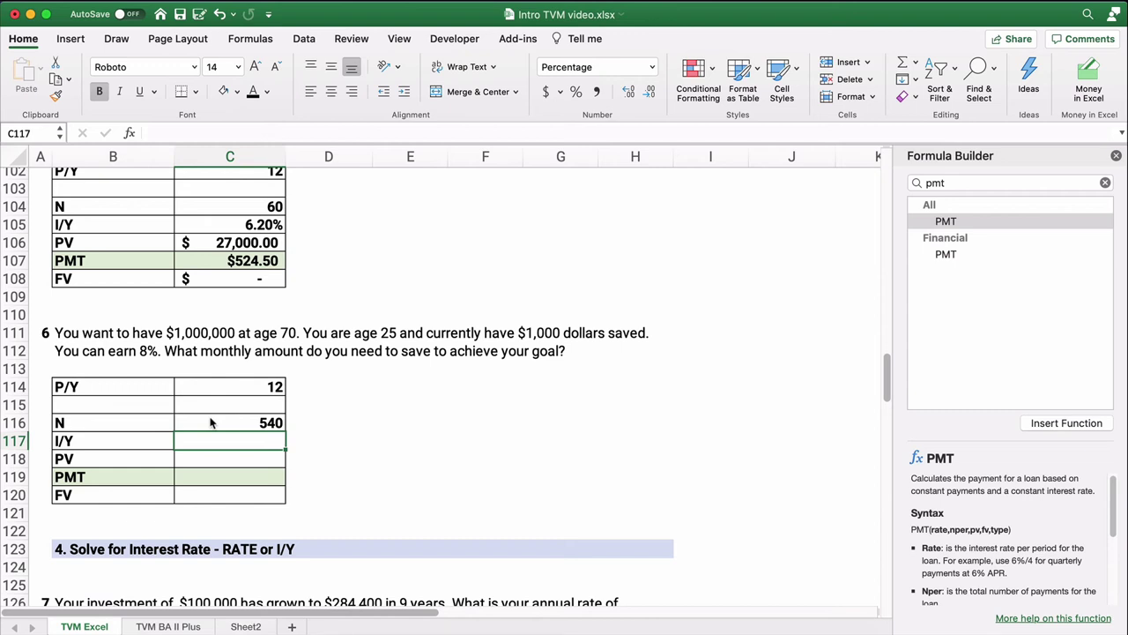
# Fill in problem 6's remaining known values: 8% as I/Y in C117, 1000 as PV in C118 and 1000000 as FV in C120
pyautogui.write('8')
pyautogui.press('Return')
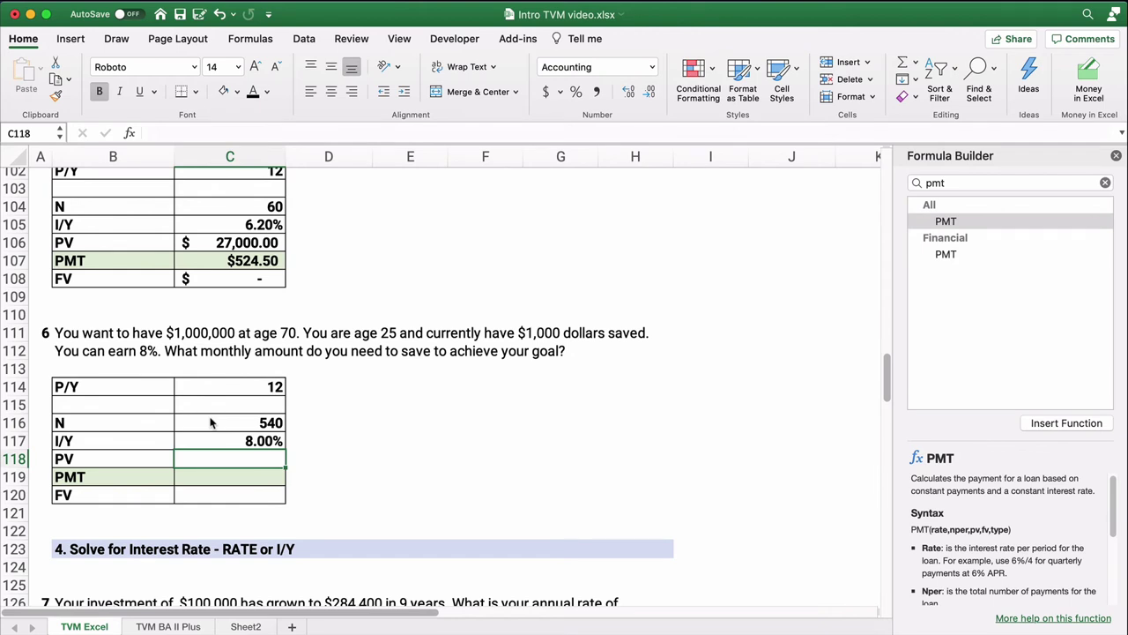
pyautogui.write('1000')
pyautogui.press('Return')
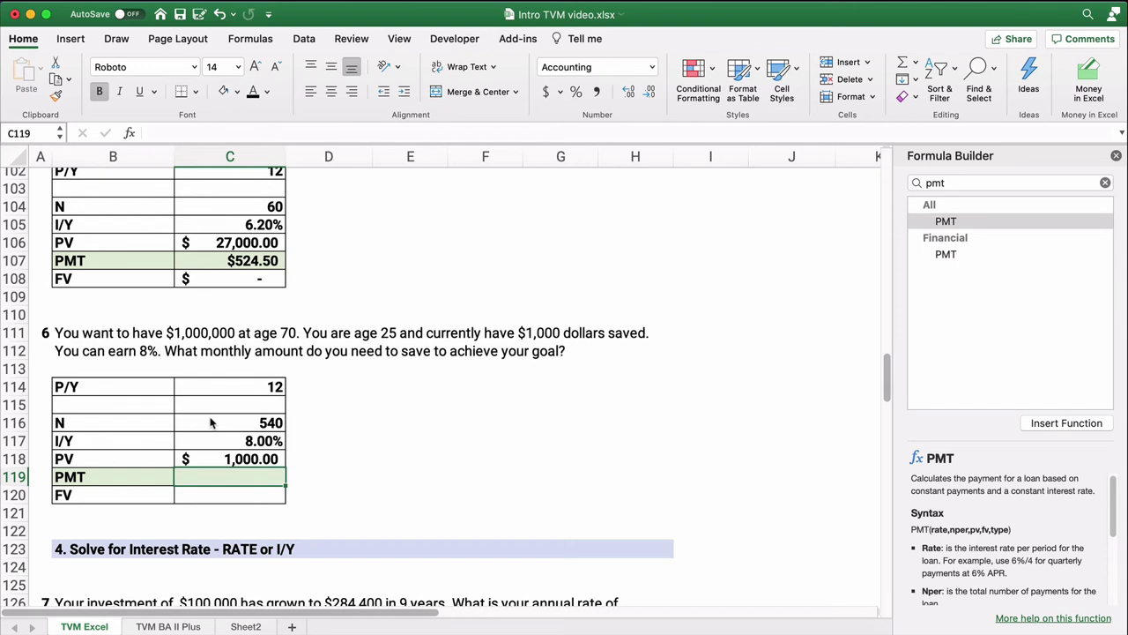
pyautogui.click(228, 496)
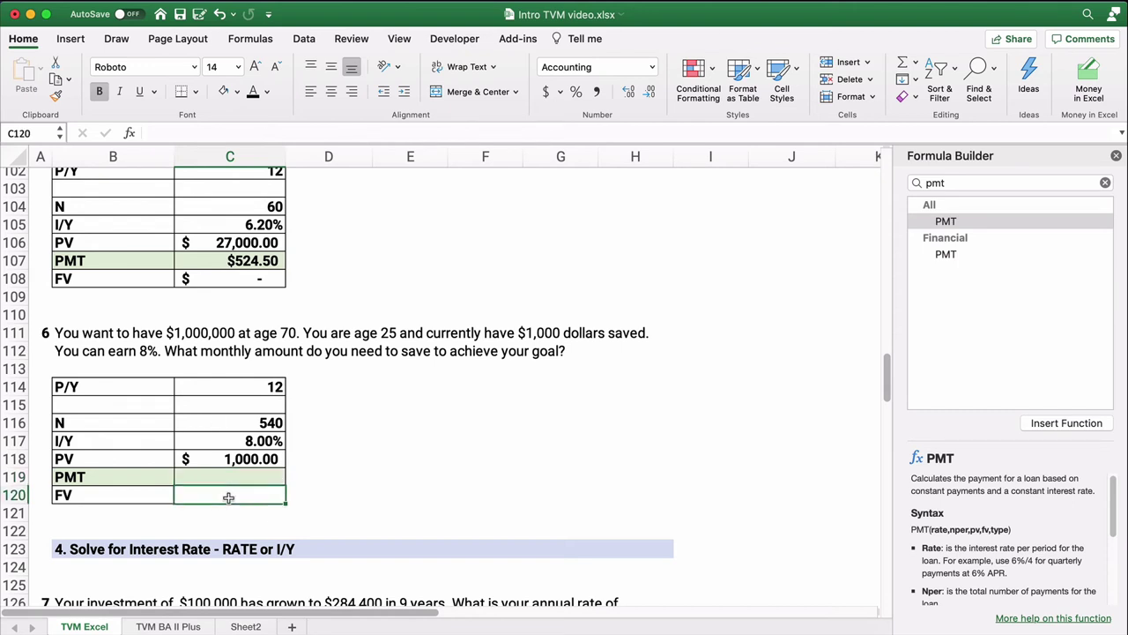
pyautogui.write('1000000')
pyautogui.press('Return')
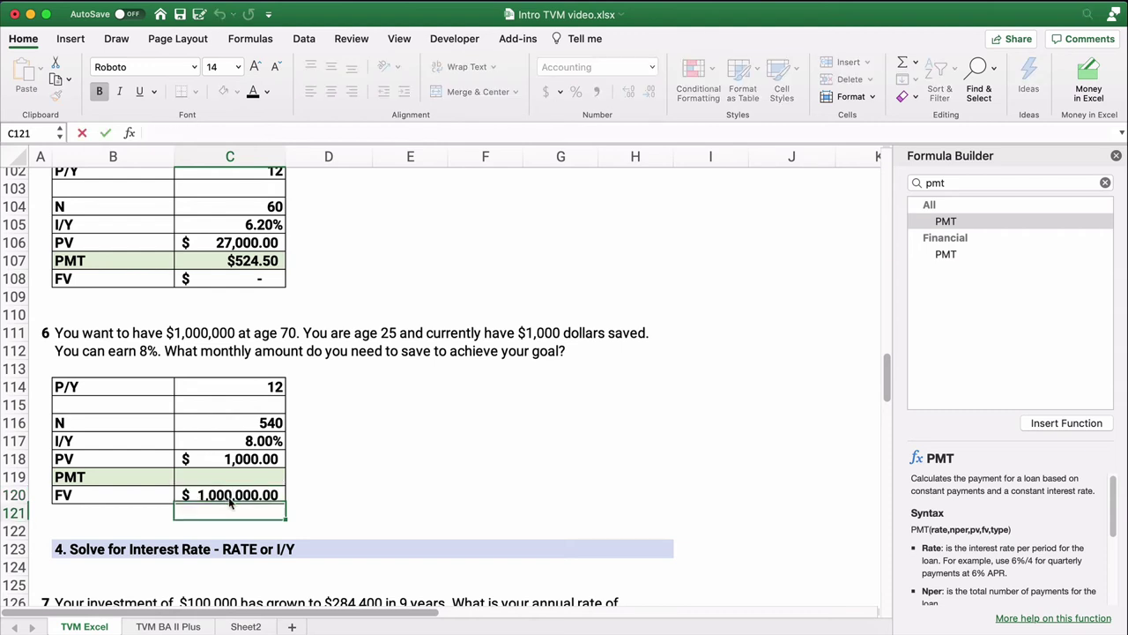
pyautogui.click(241, 499)
pyautogui.click(243, 459)
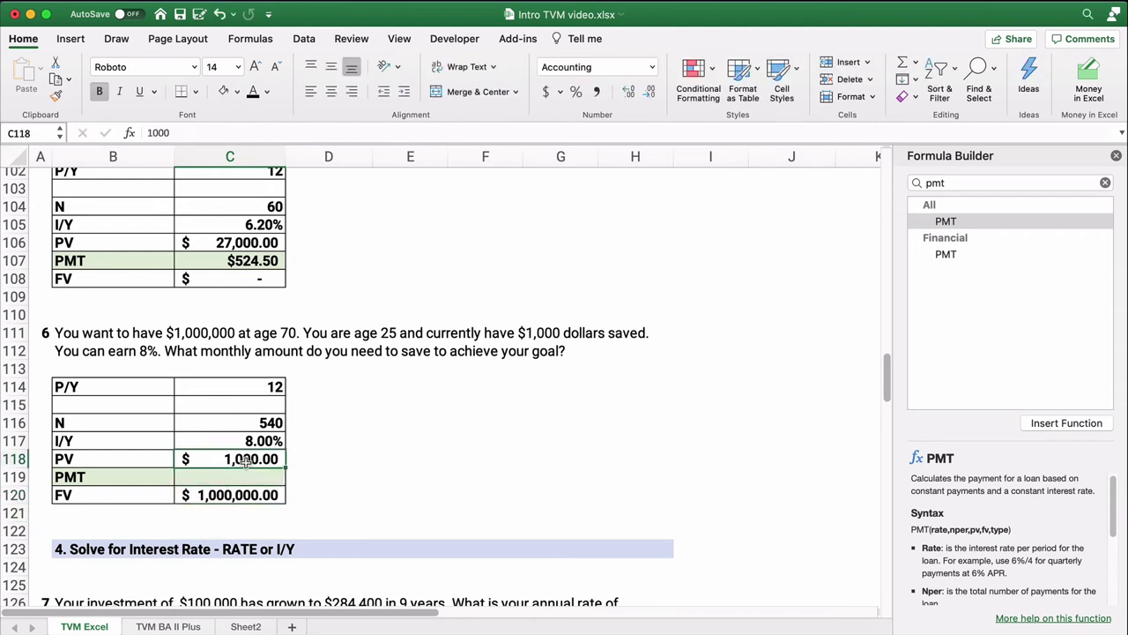
# Insert the PMT function in C119 with C117/C114 as the Rate and C116 as the Nper argument
pyautogui.click(239, 476)
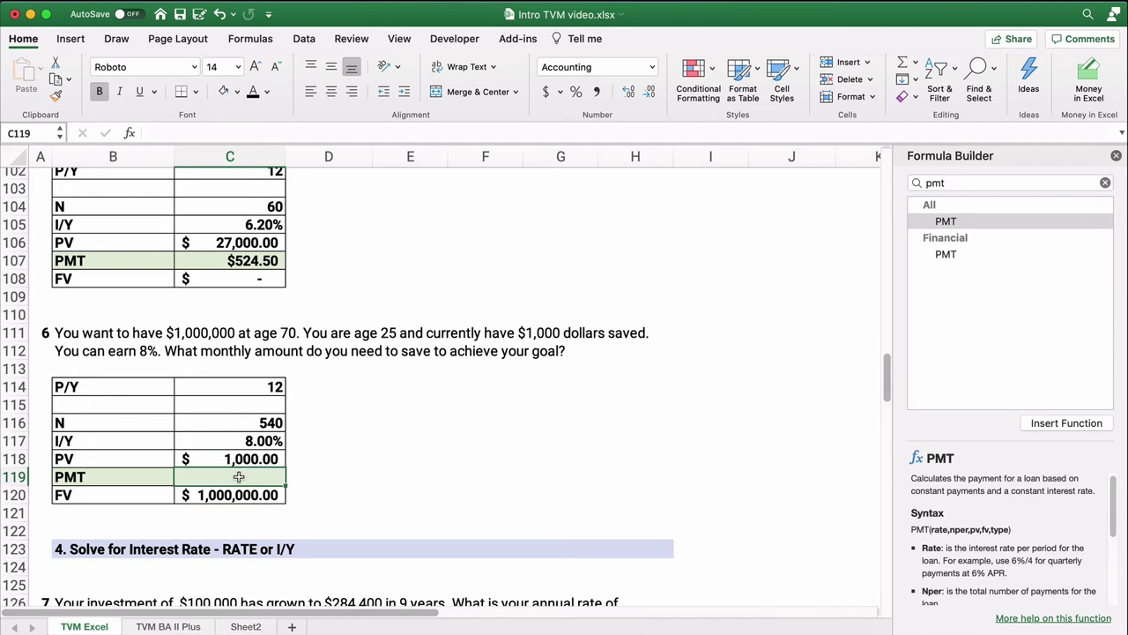
pyautogui.doubleClick(966, 222)
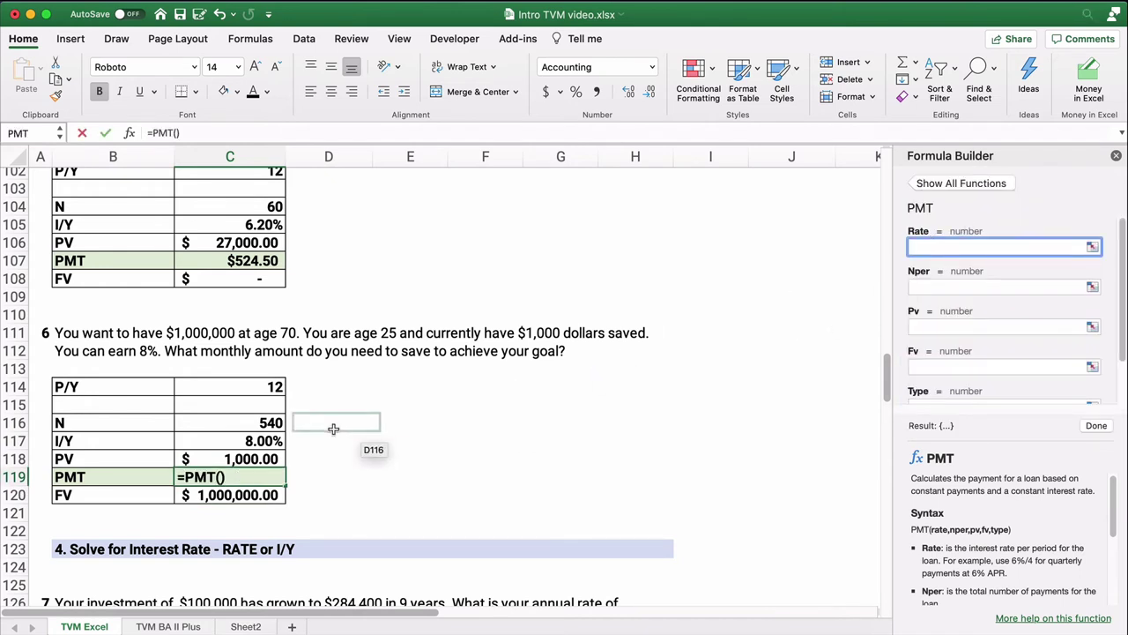
pyautogui.click(277, 442)
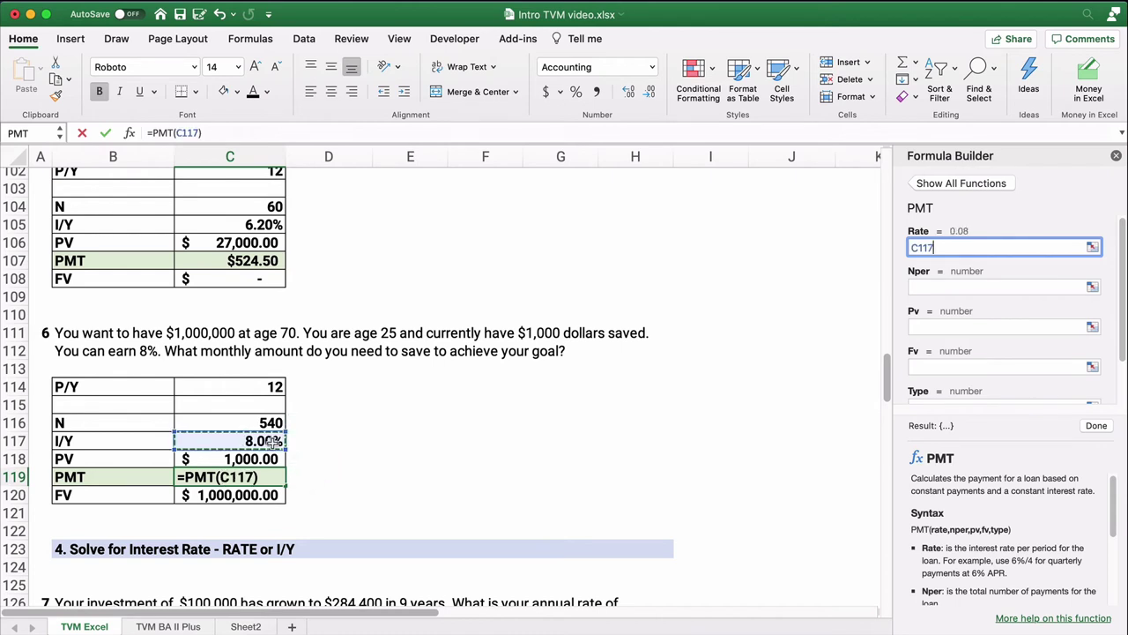
pyautogui.write('/')
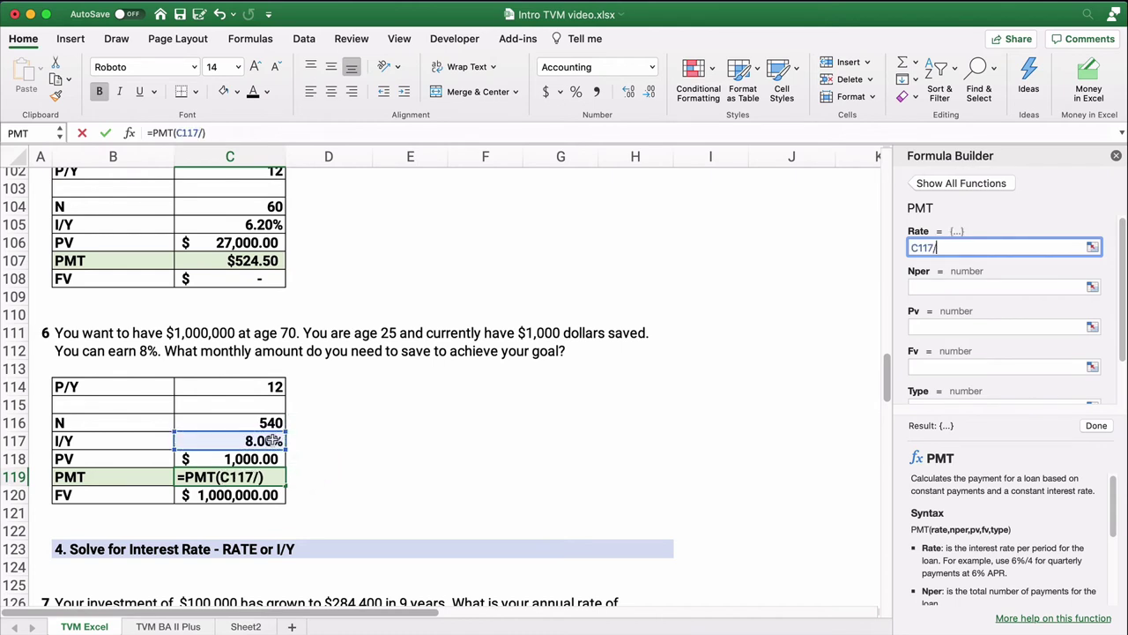
pyautogui.click(264, 393)
pyautogui.click(932, 284)
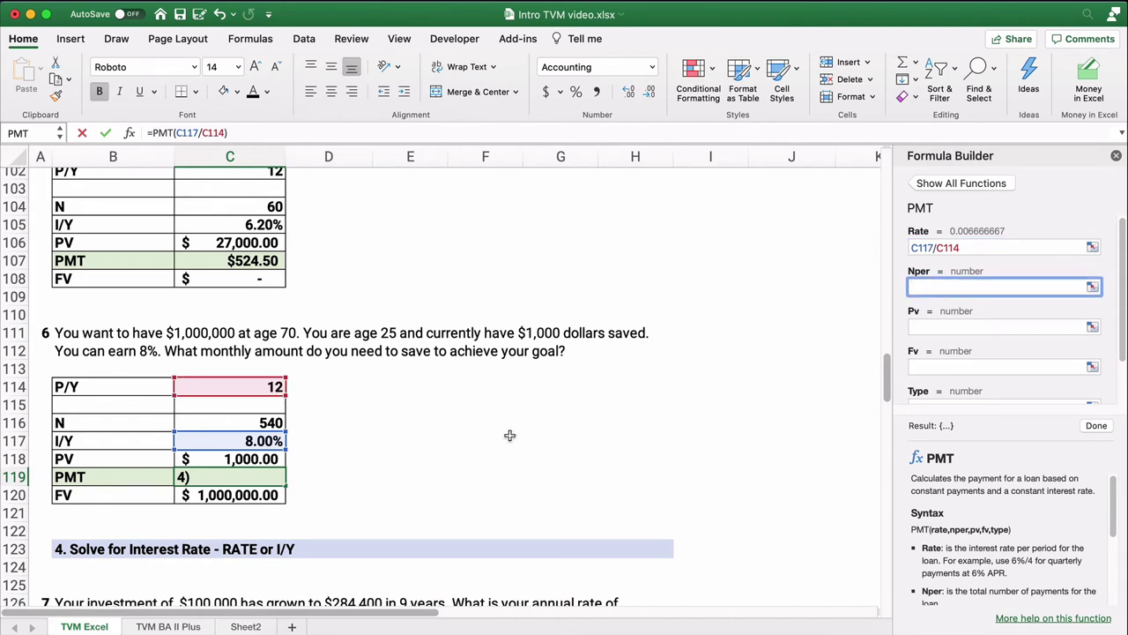
pyautogui.click(269, 422)
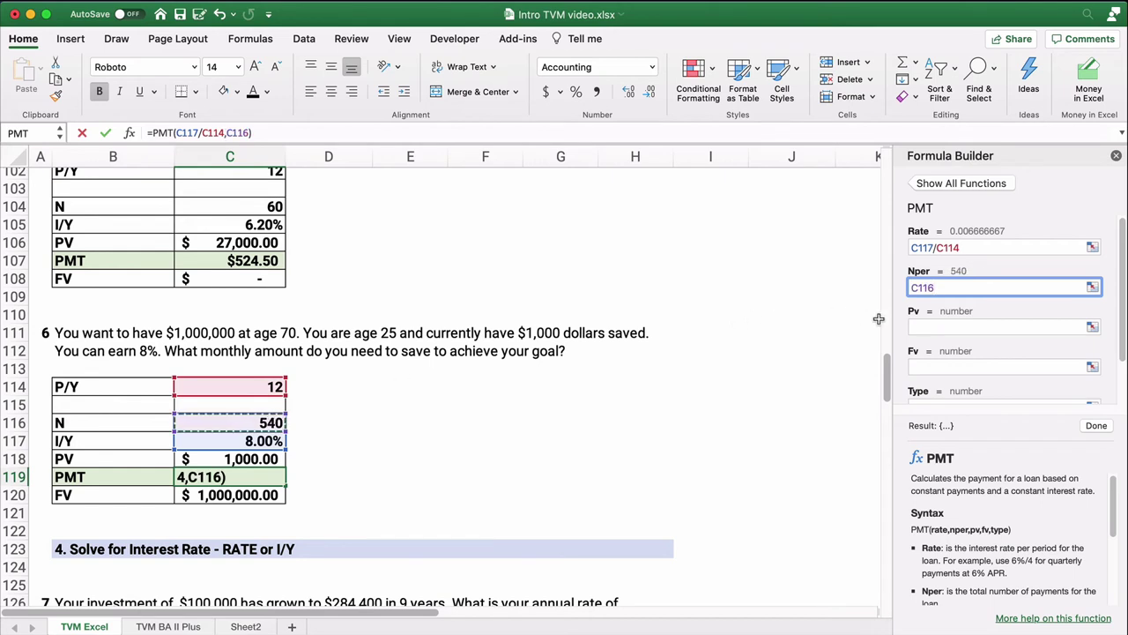
# Set the PMT function's Pv argument to -C118 and its Fv argument to C120
pyautogui.click(923, 328)
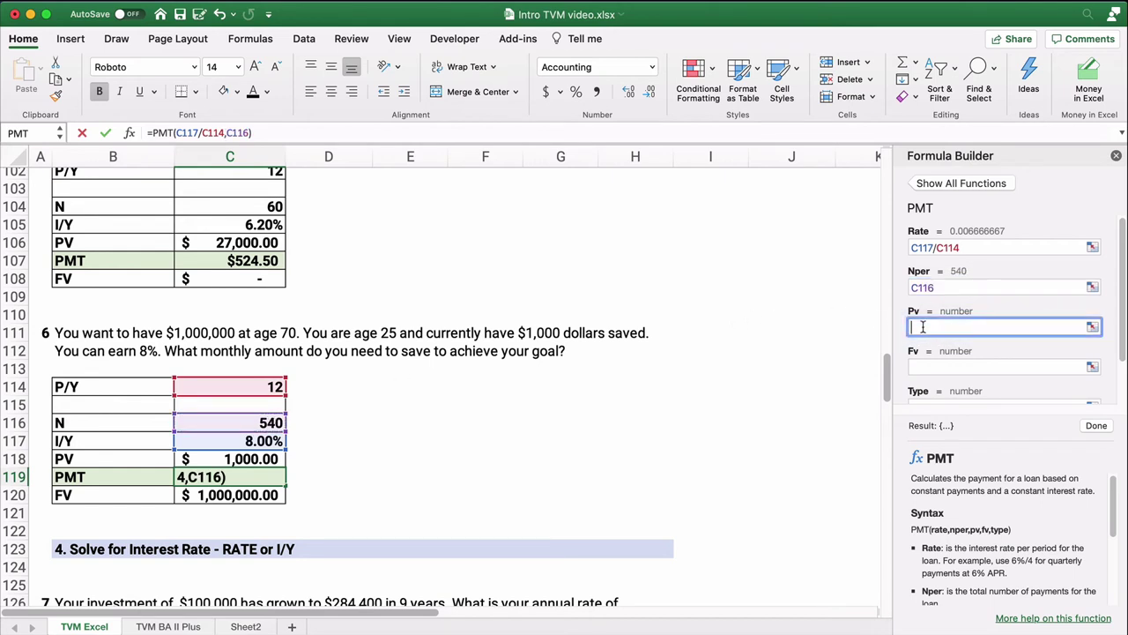
pyautogui.click(266, 458)
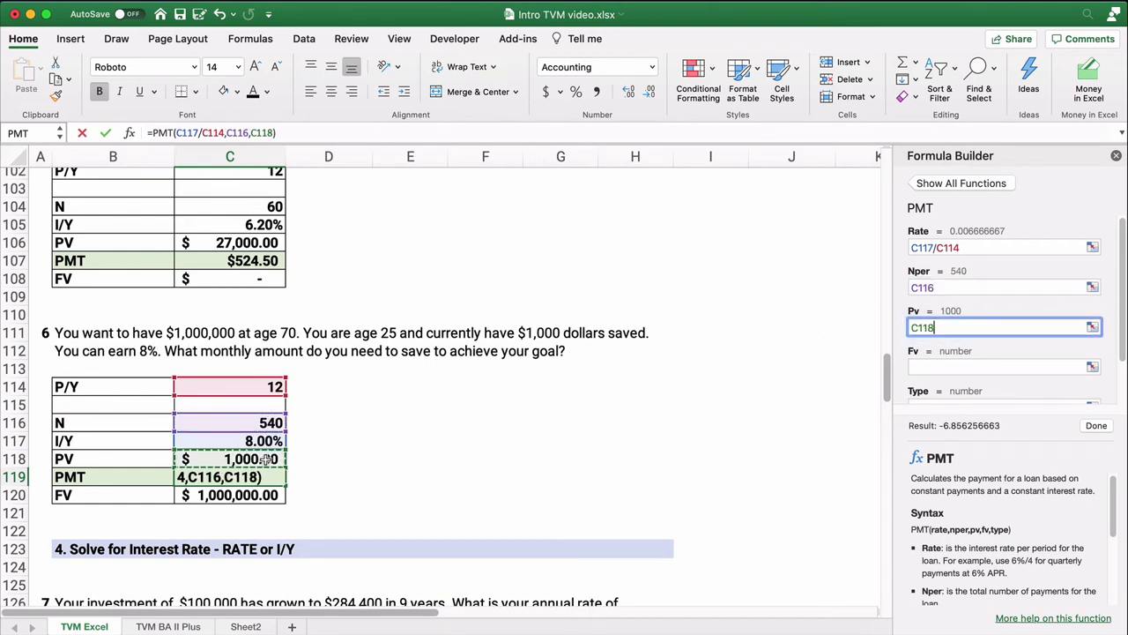
pyautogui.click(922, 366)
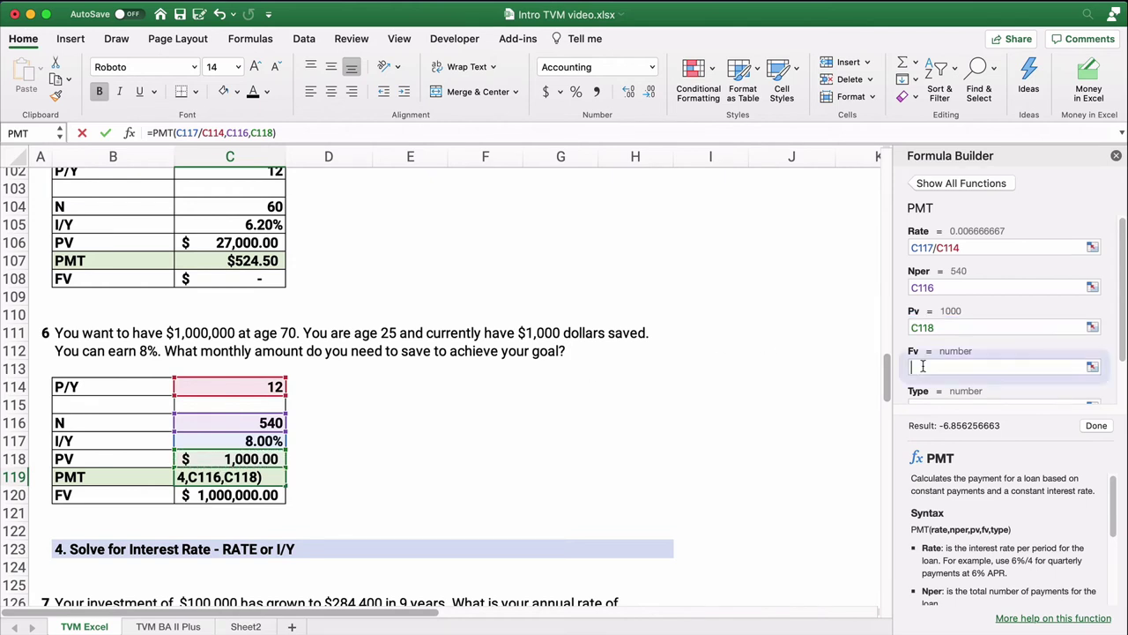
pyautogui.click(254, 495)
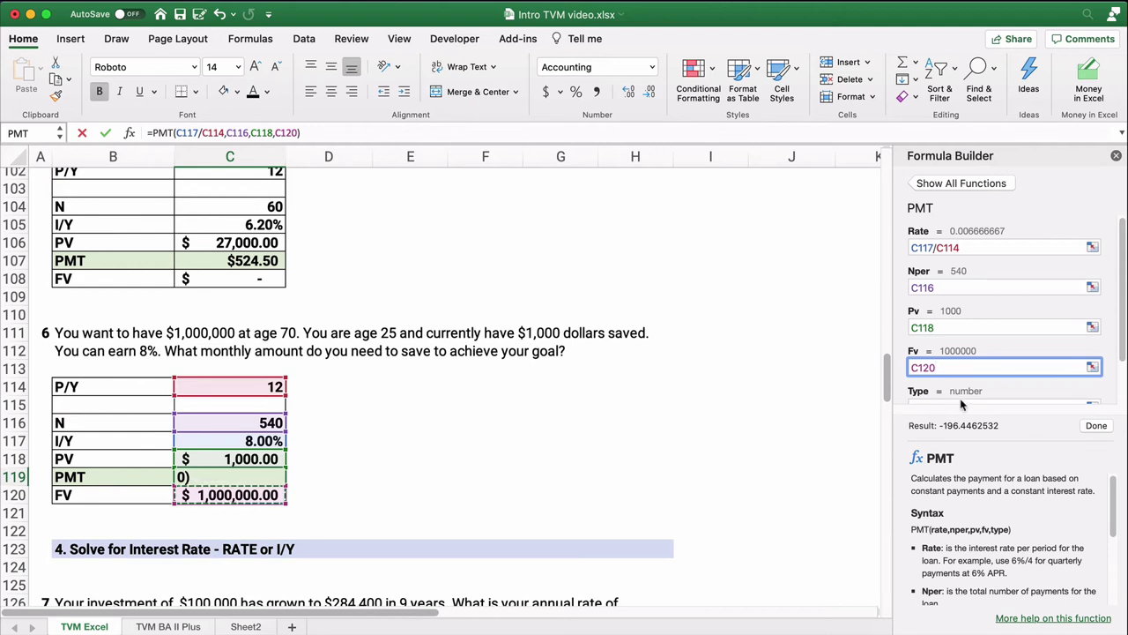
pyautogui.scroll(-3, 962, 404)
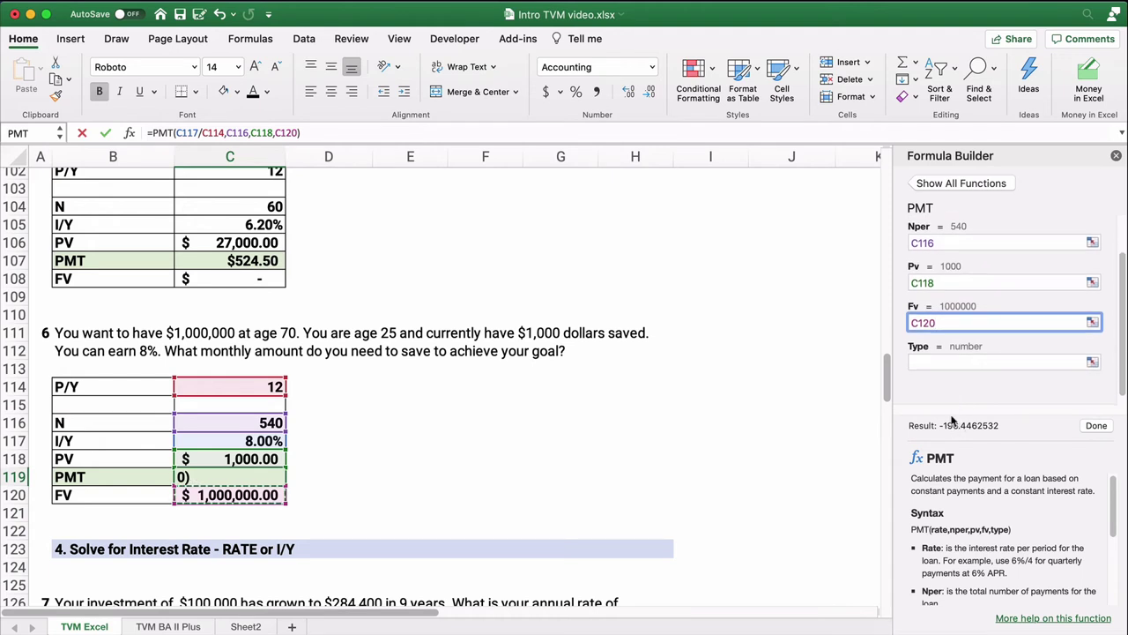
pyautogui.scroll(2, 962, 344)
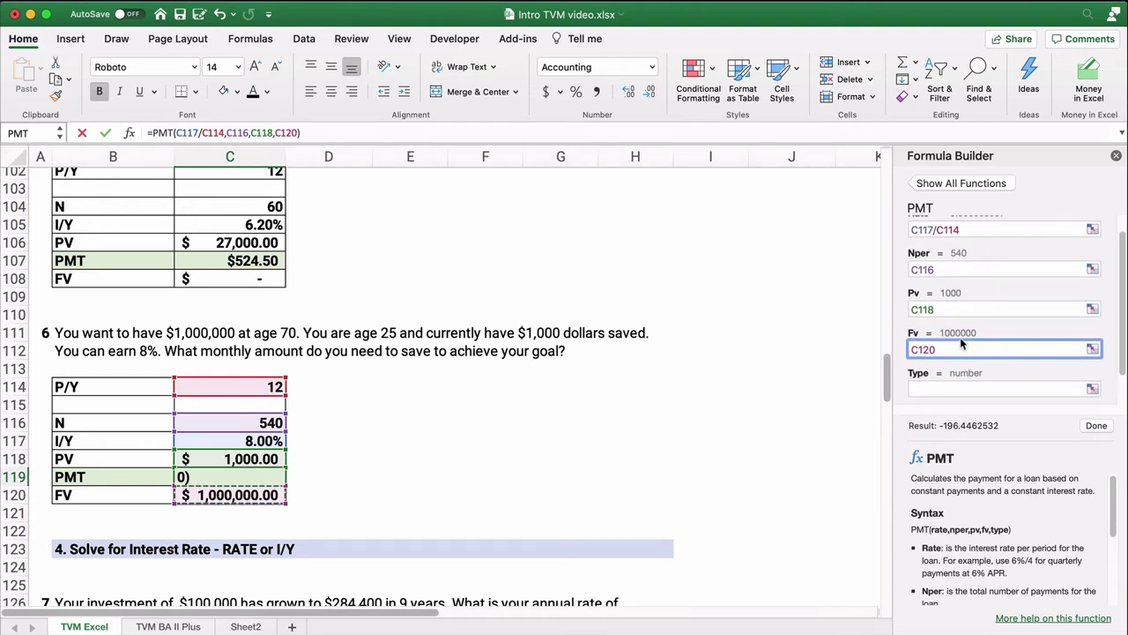
pyautogui.click(912, 310)
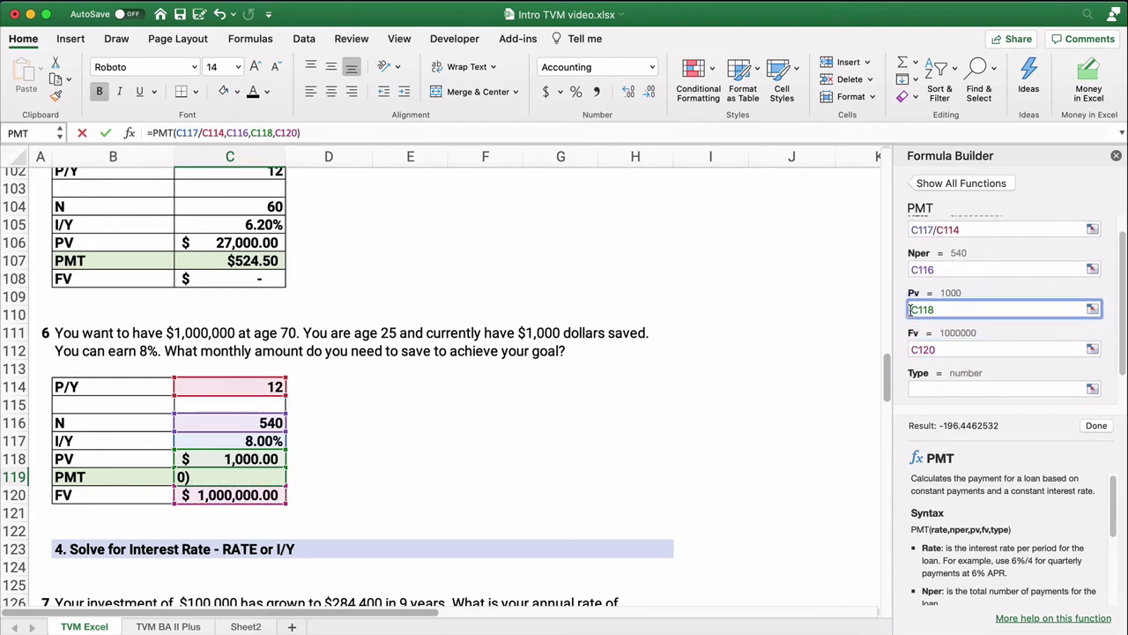
pyautogui.write('-')
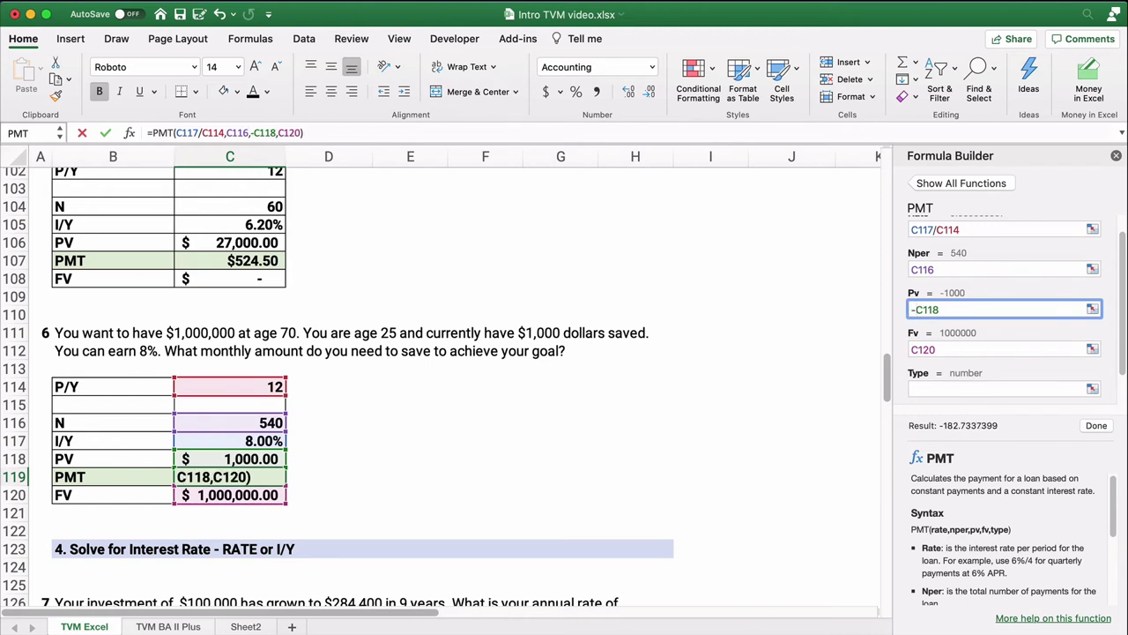
# Set the PMT function's Type argument to 0 and complete the formula in C119
pyautogui.click(948, 350)
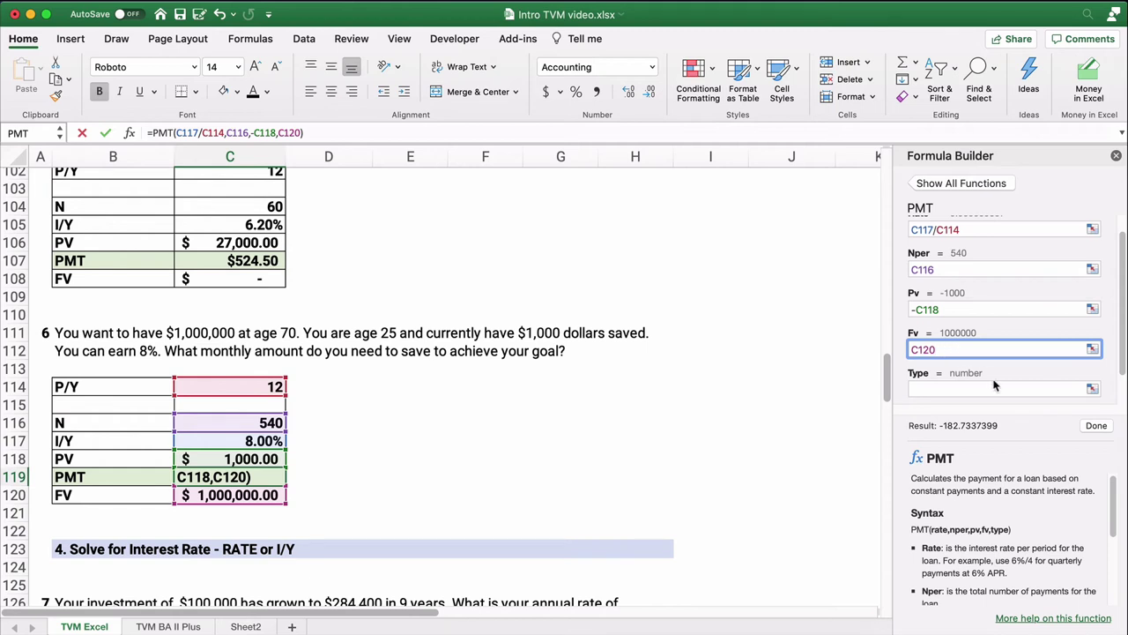
pyautogui.scroll(-2, 994, 385)
pyautogui.click(928, 355)
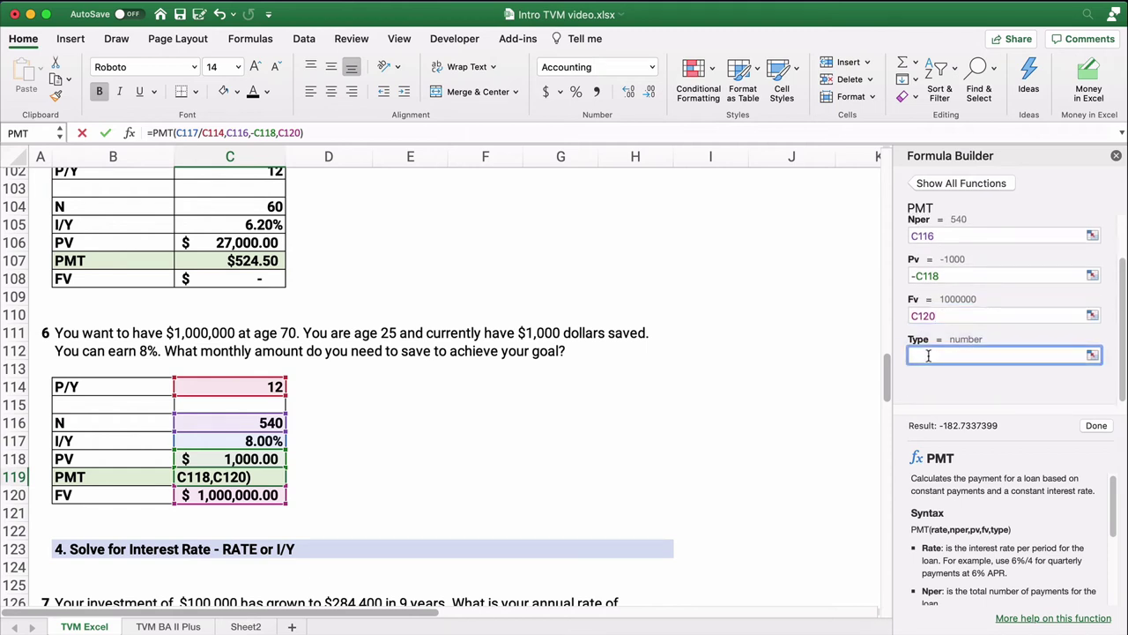
pyautogui.write('0')
pyautogui.click(1096, 426)
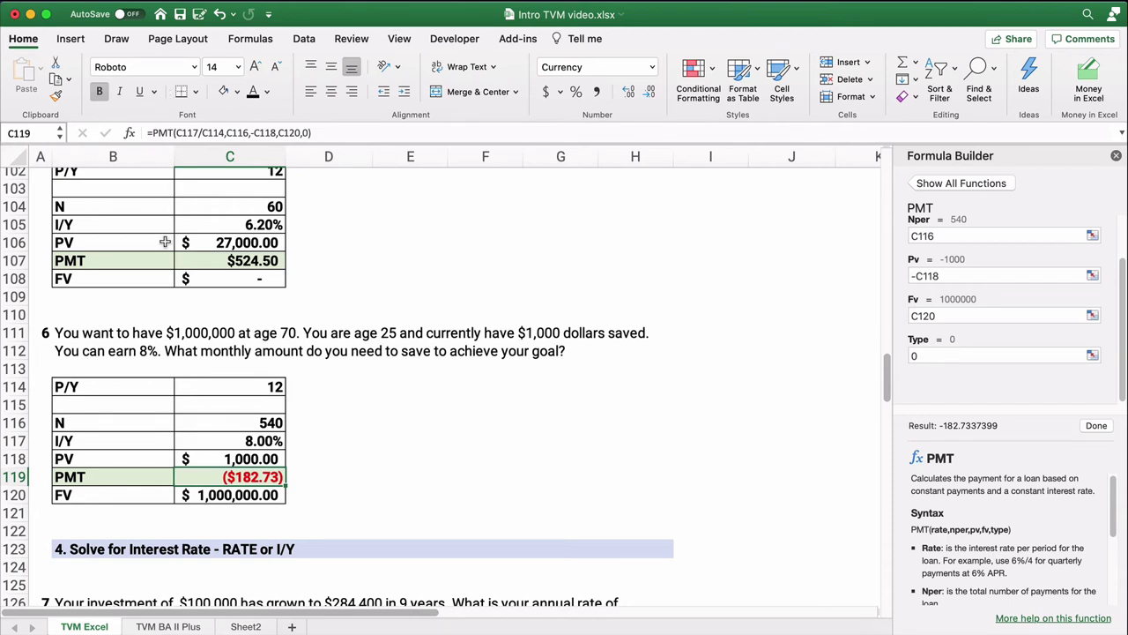
# Negate the PMT function in C119 so the formula reads =-PMT(C117/C114,C116,-C118,C120,0)
pyautogui.click(152, 134)
pyautogui.write('-')
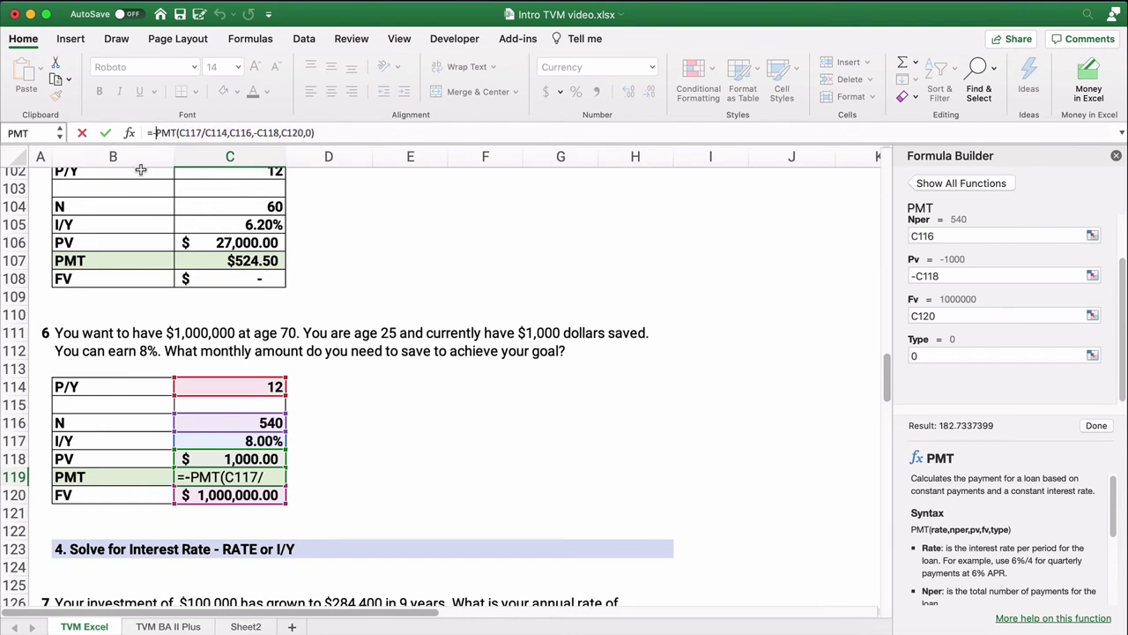
pyautogui.press('Return')
pyautogui.click(218, 477)
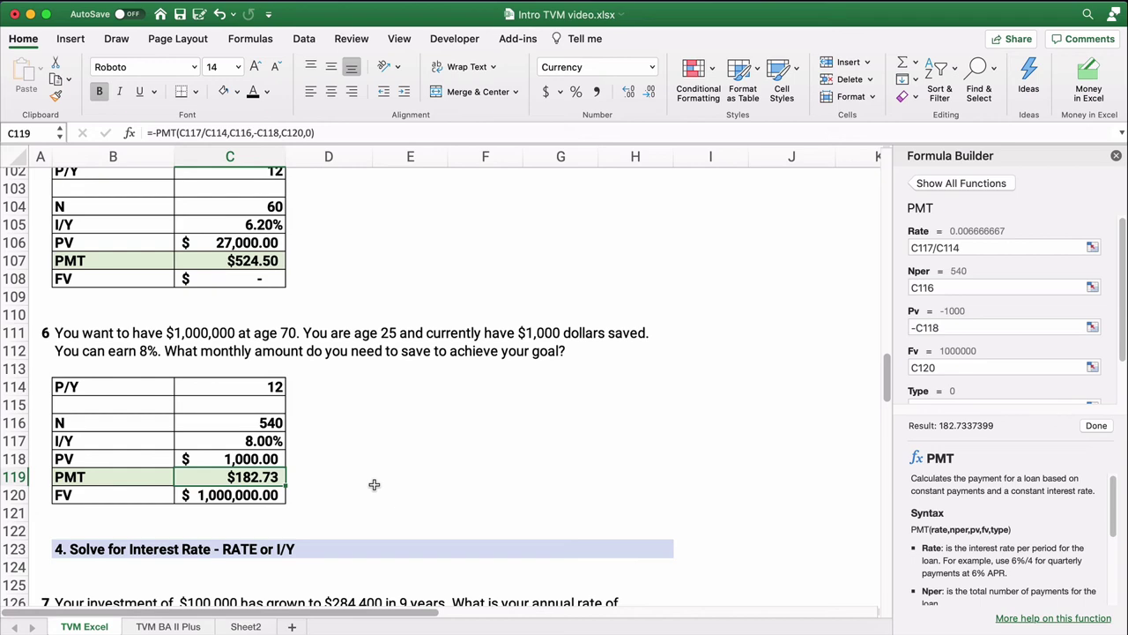
# Enter 1 payment per year as the P/Y value in C129 for annual return problem 7
pyautogui.scroll(-9, 373, 484)
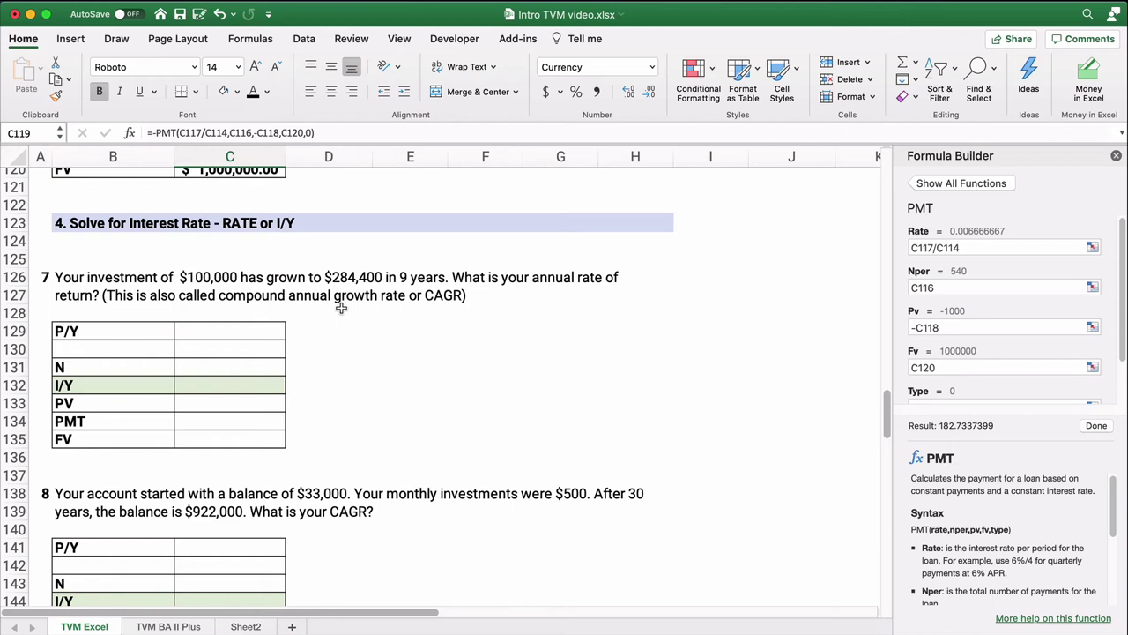
pyautogui.click(84, 281)
pyautogui.click(349, 364)
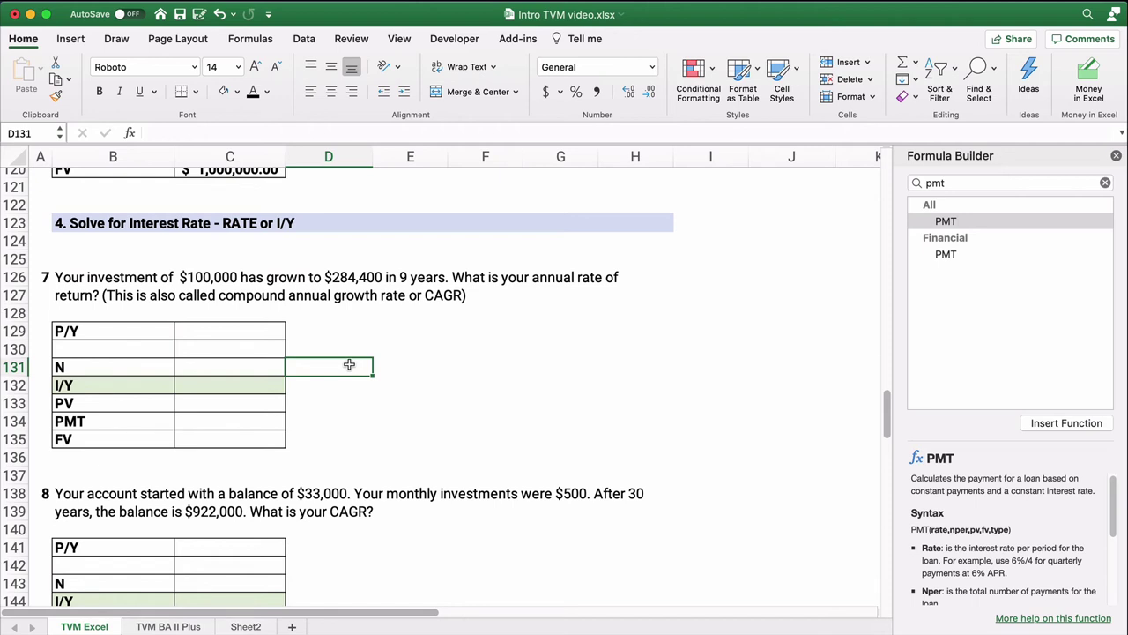
pyautogui.click(242, 334)
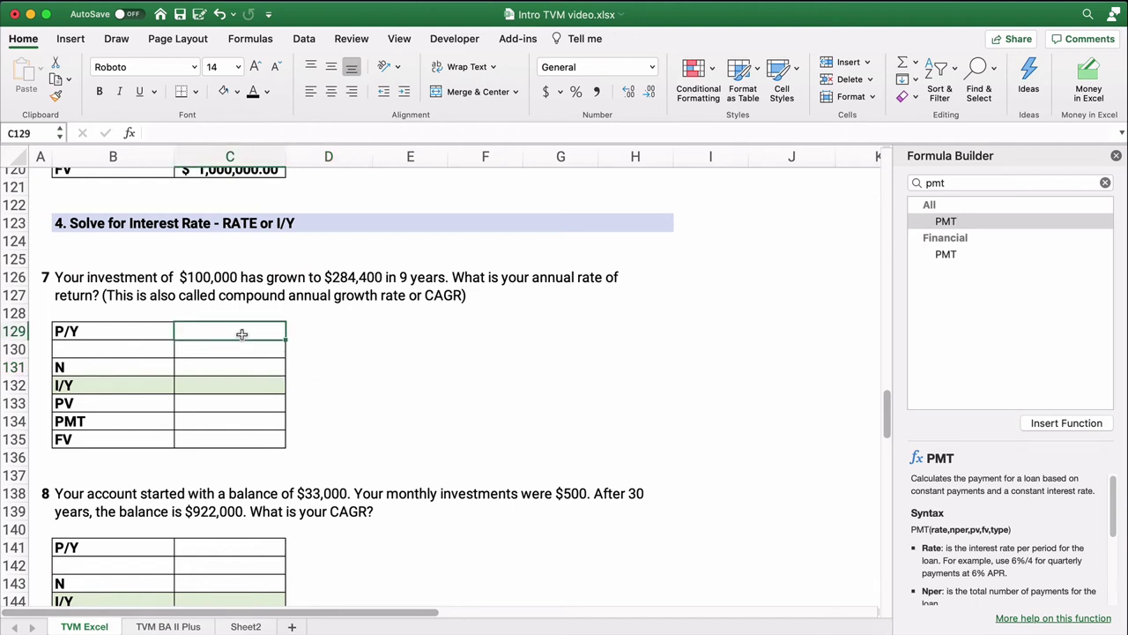
pyautogui.write('1')
pyautogui.click(235, 365)
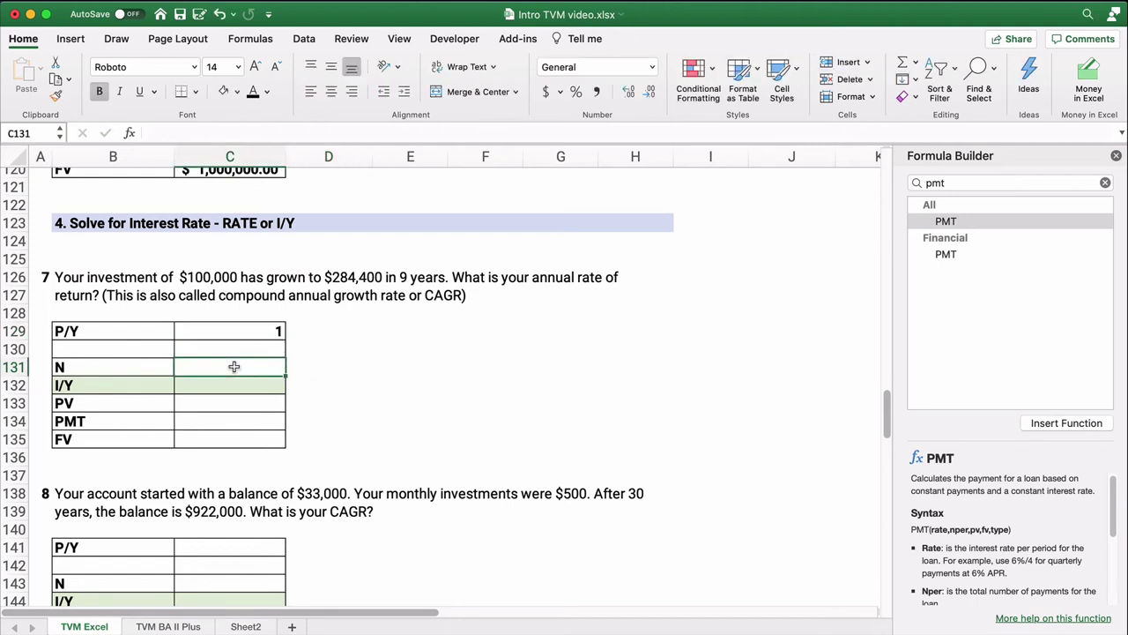
# For annual return problem 7, enter 9 as N in C131 and 100000 as the PV in C133
pyautogui.write('9')
pyautogui.click(218, 388)
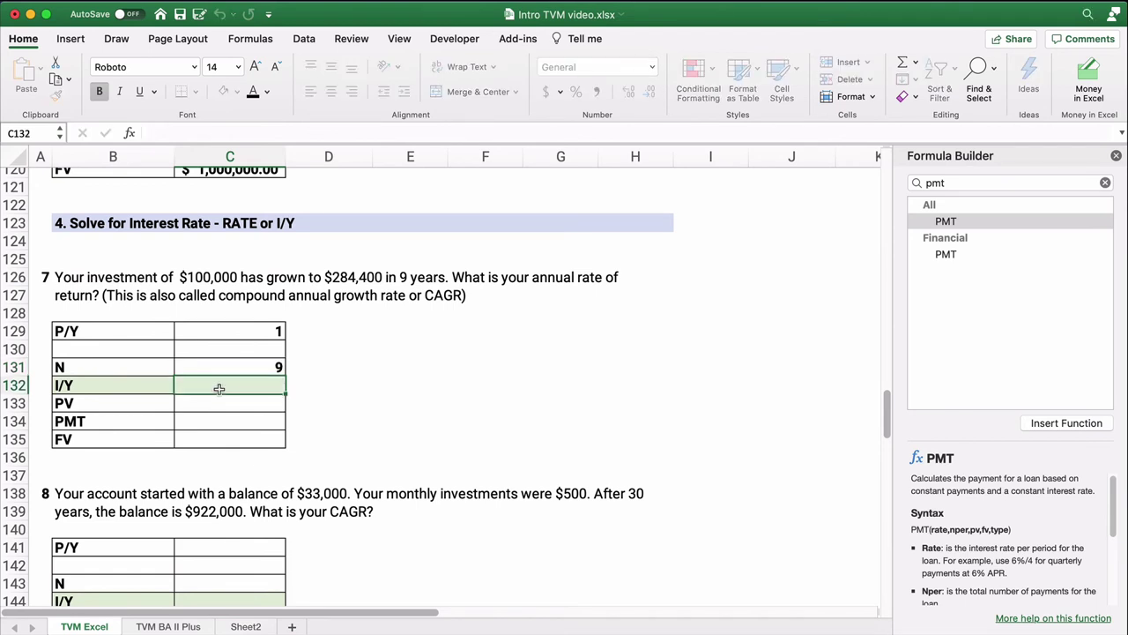
pyautogui.click(215, 404)
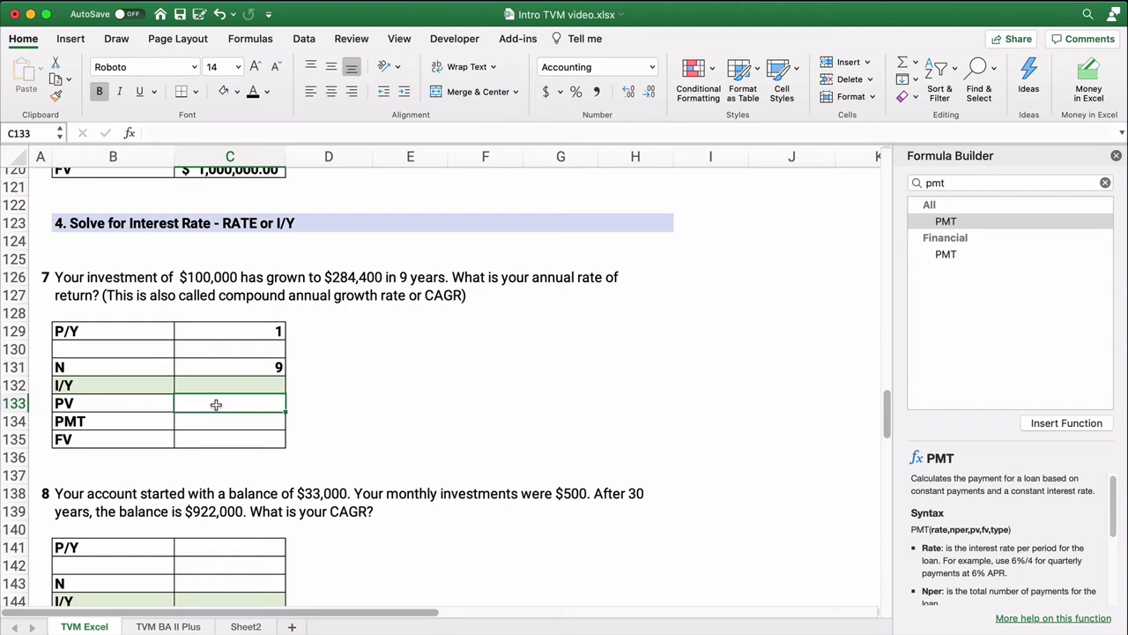
pyautogui.write('100000')
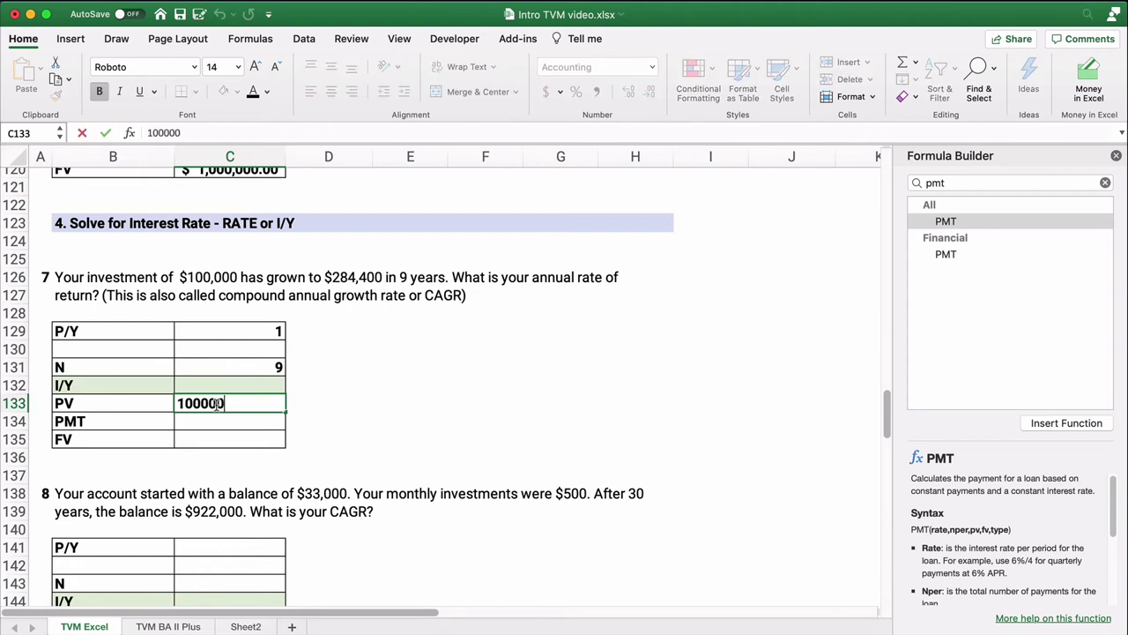
pyautogui.press('Return')
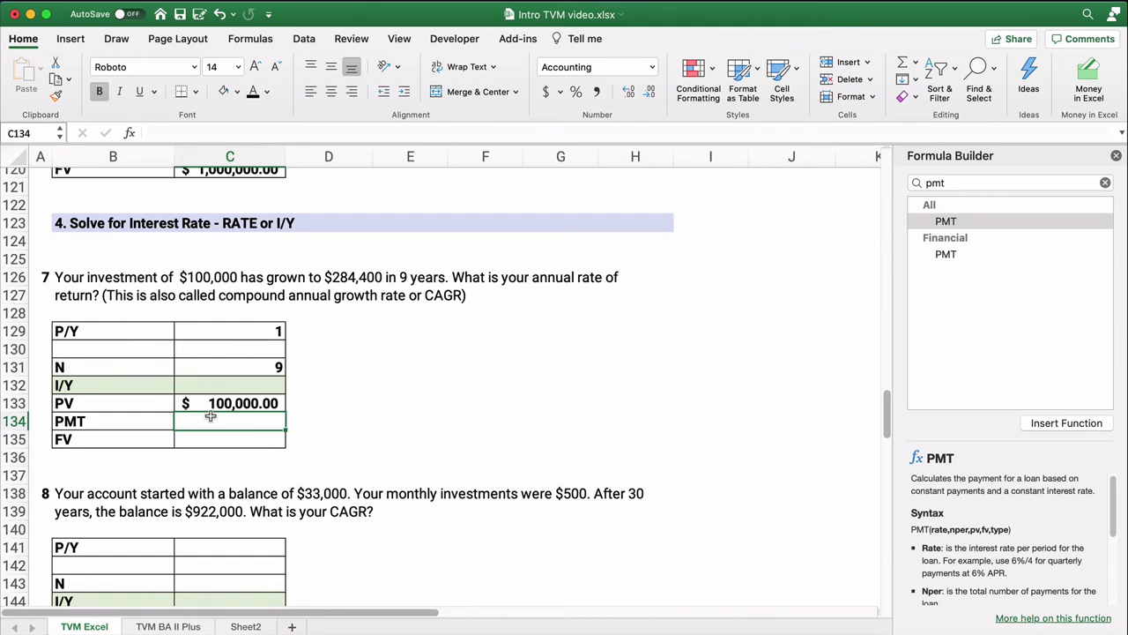
# Enter 0 as the PMT in C134 and 284,400 as the FV in C135
pyautogui.write('0')
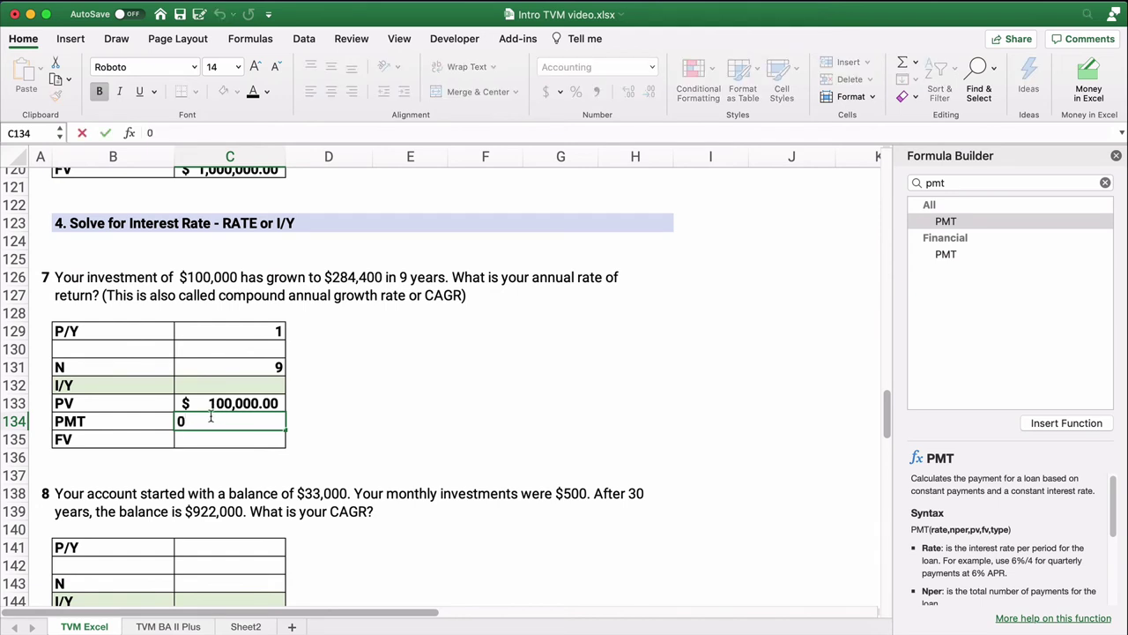
pyautogui.press('Return')
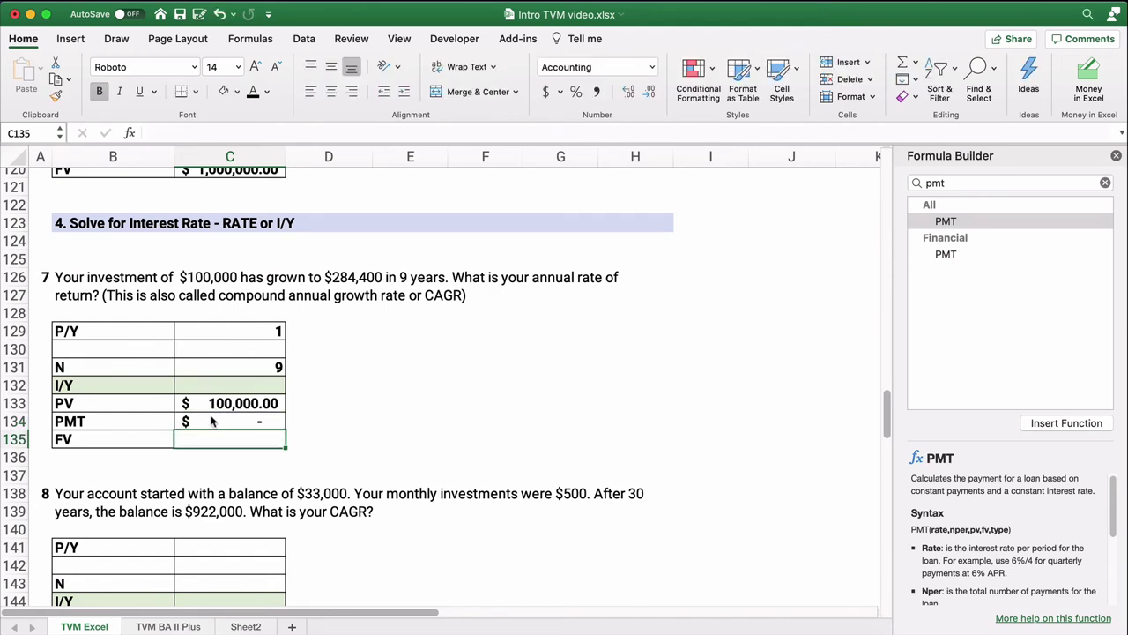
pyautogui.write('28')
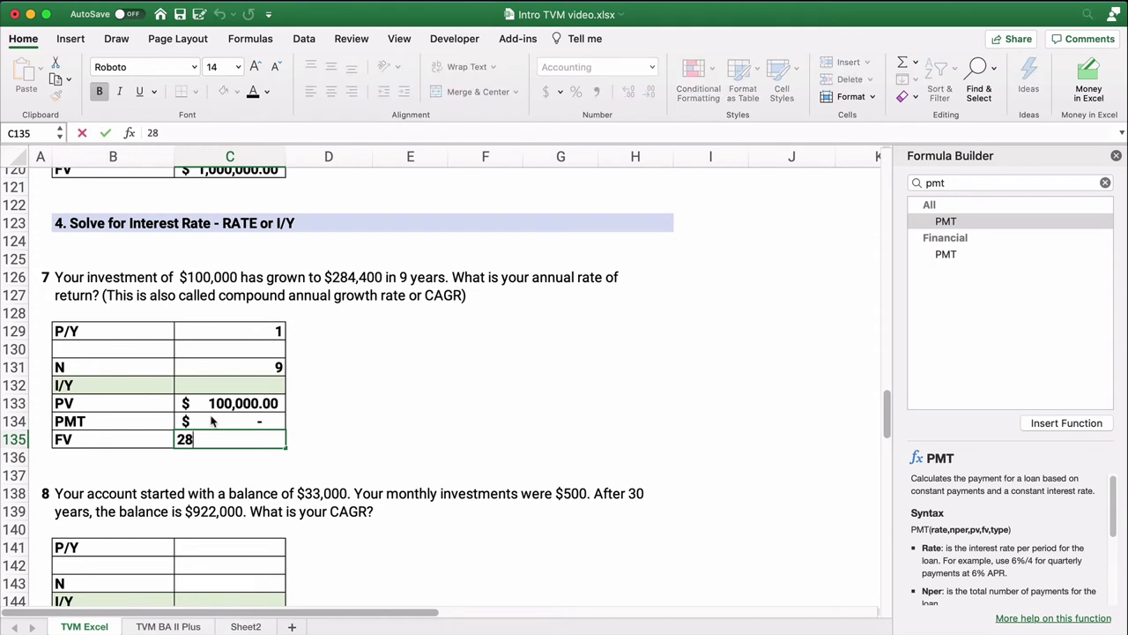
pyautogui.write('4,400')
pyautogui.press('Return')
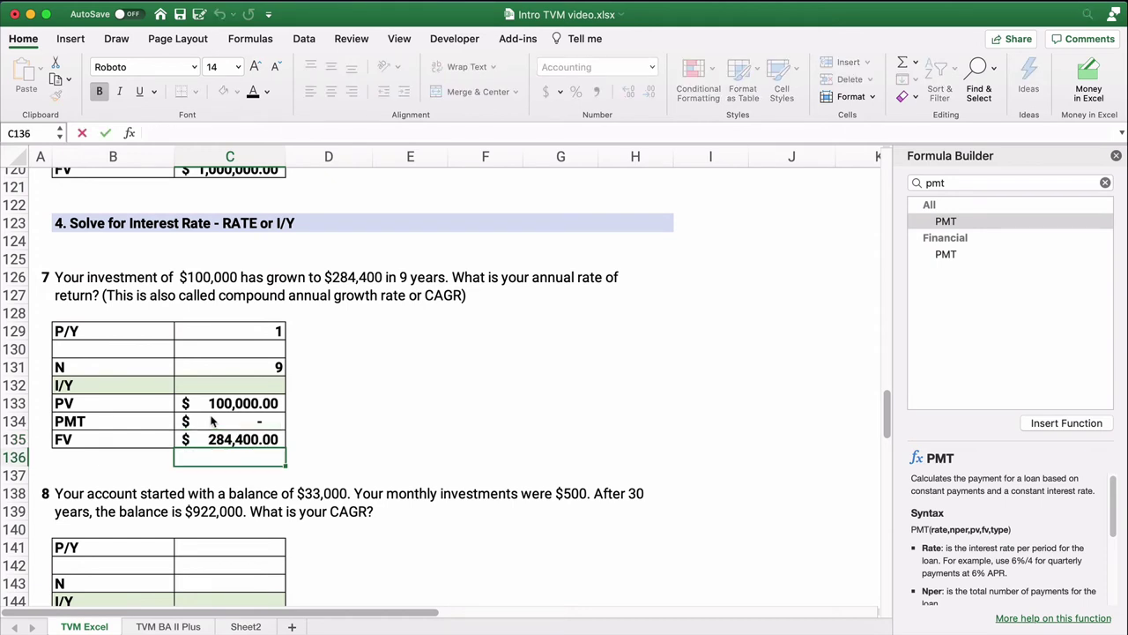
# Search the function list for rate and insert the RATE function in the I/Y cell C132
pyautogui.click(254, 382)
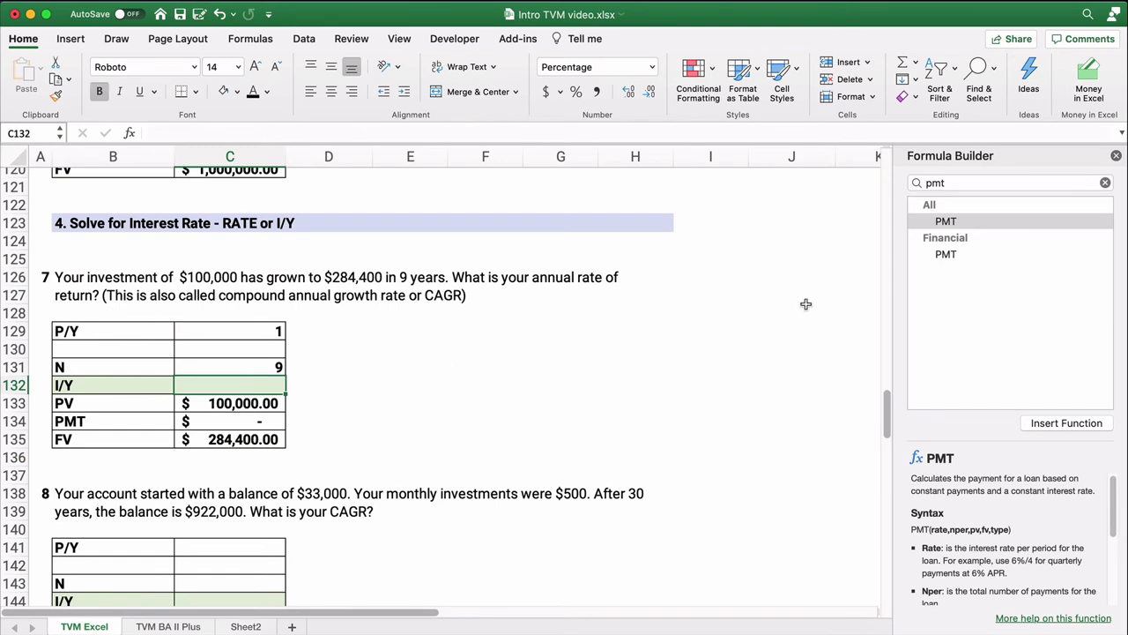
pyautogui.click(948, 184)
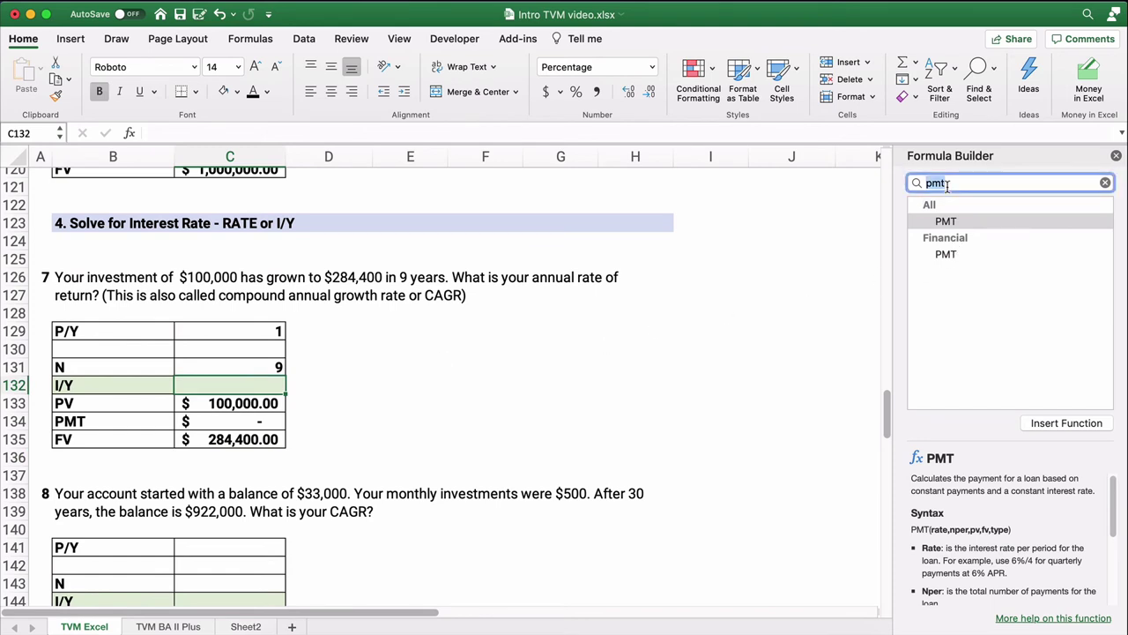
pyautogui.write('rate')
pyautogui.press('Return')
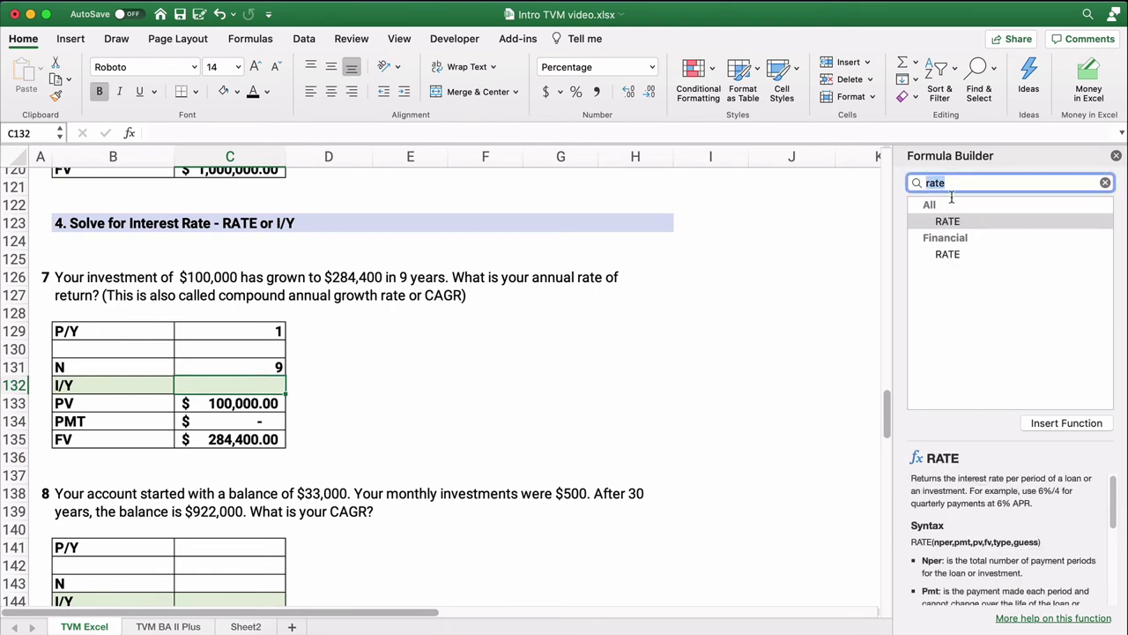
pyautogui.doubleClick(957, 224)
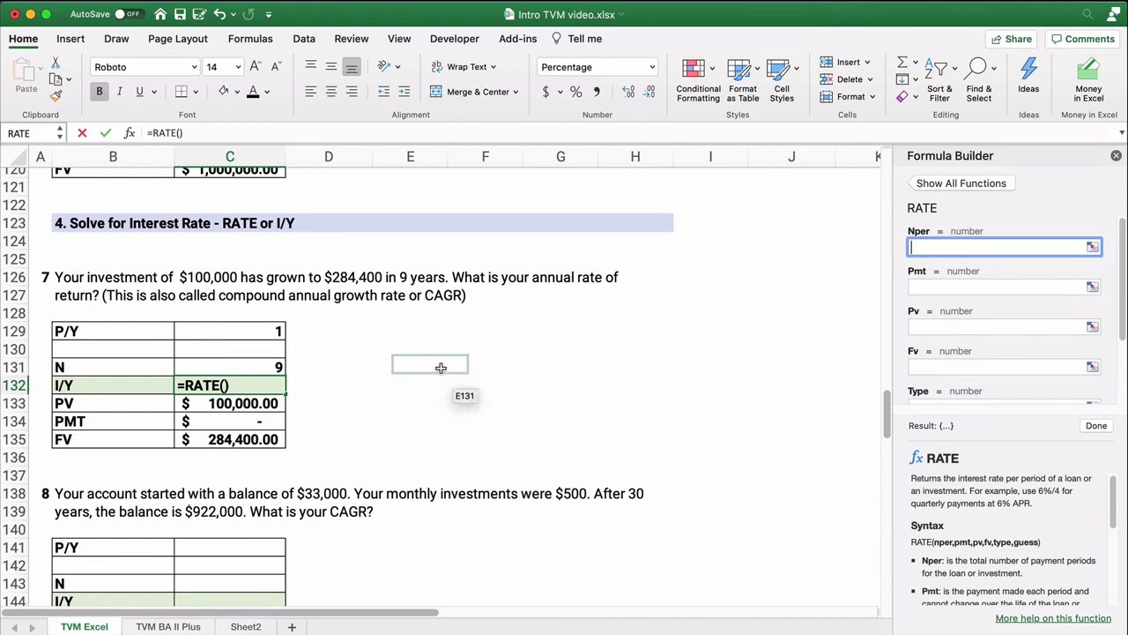
# Set the RATE function's Nper argument to C131 and its Pmt argument to C134
pyautogui.click(272, 368)
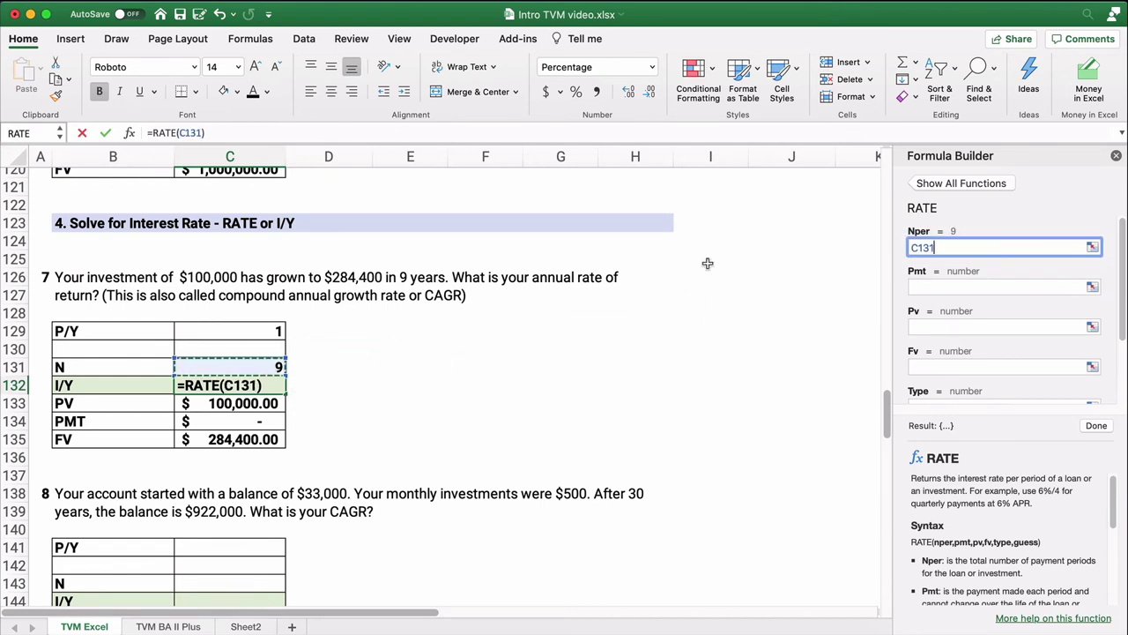
pyautogui.click(919, 287)
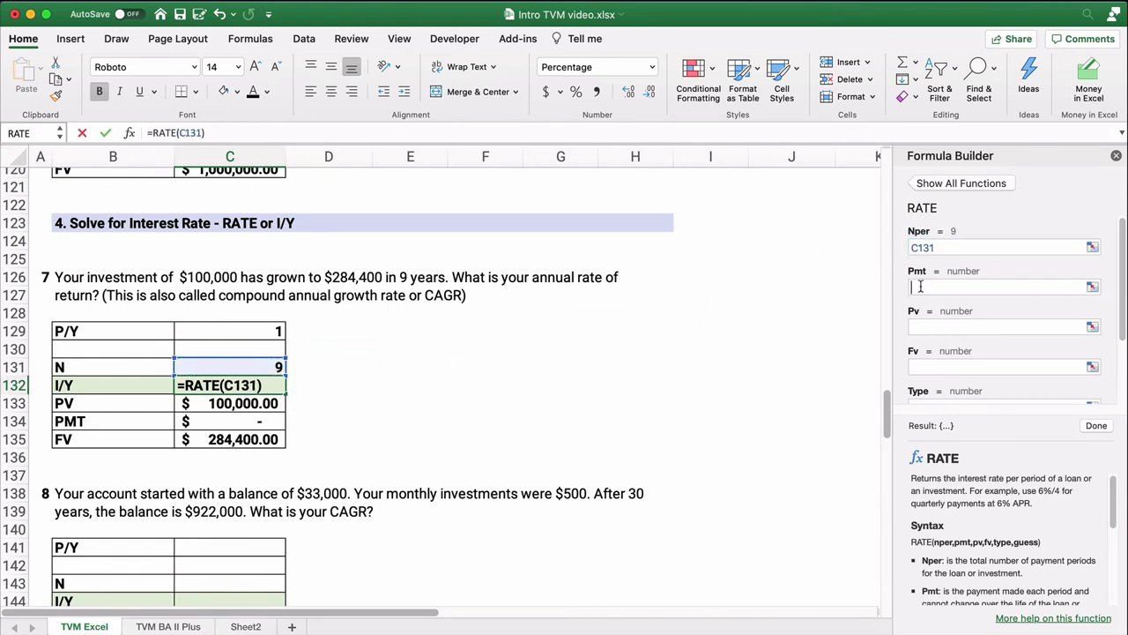
pyautogui.click(266, 424)
# Set the RATE function's Pv argument to -C133 and its Fv argument to C135
pyautogui.click(923, 328)
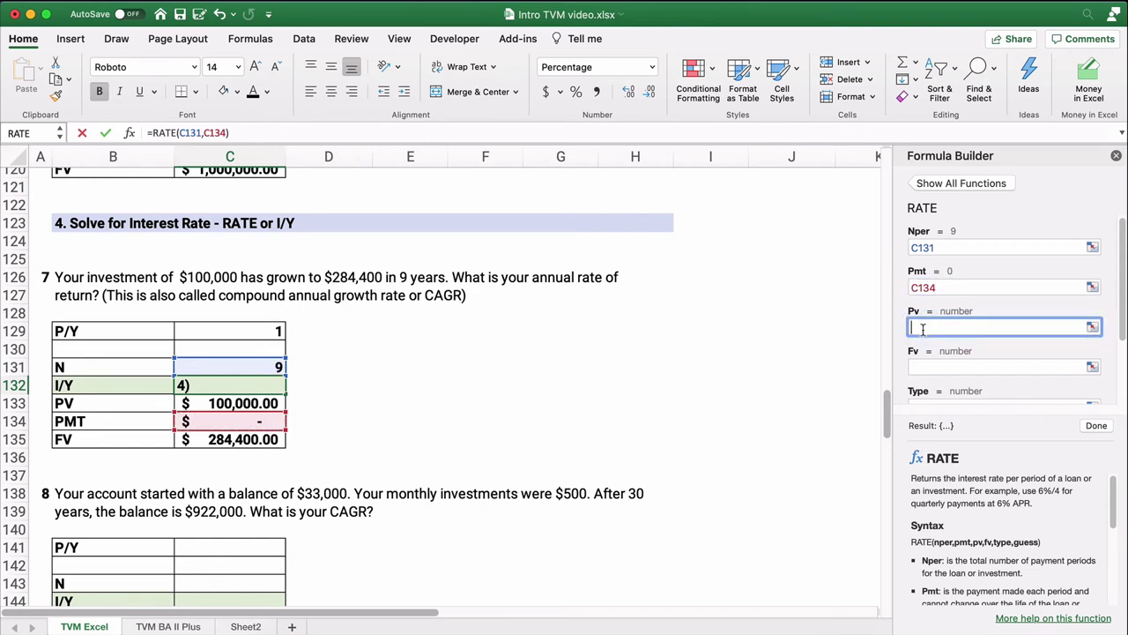
pyautogui.write('-')
pyautogui.click(253, 407)
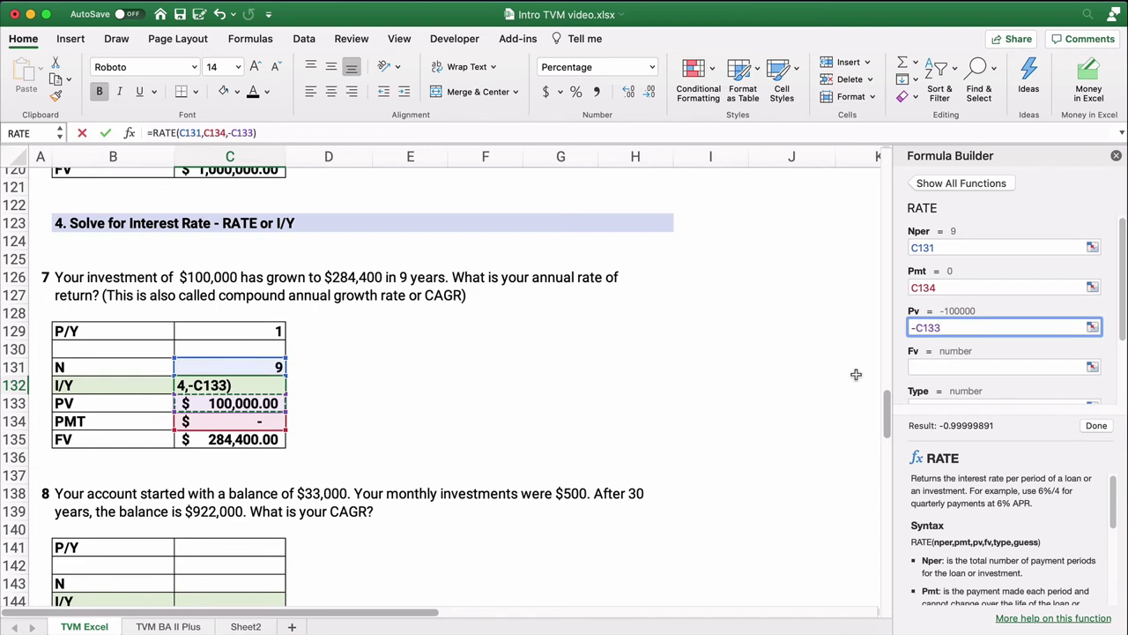
pyautogui.click(925, 364)
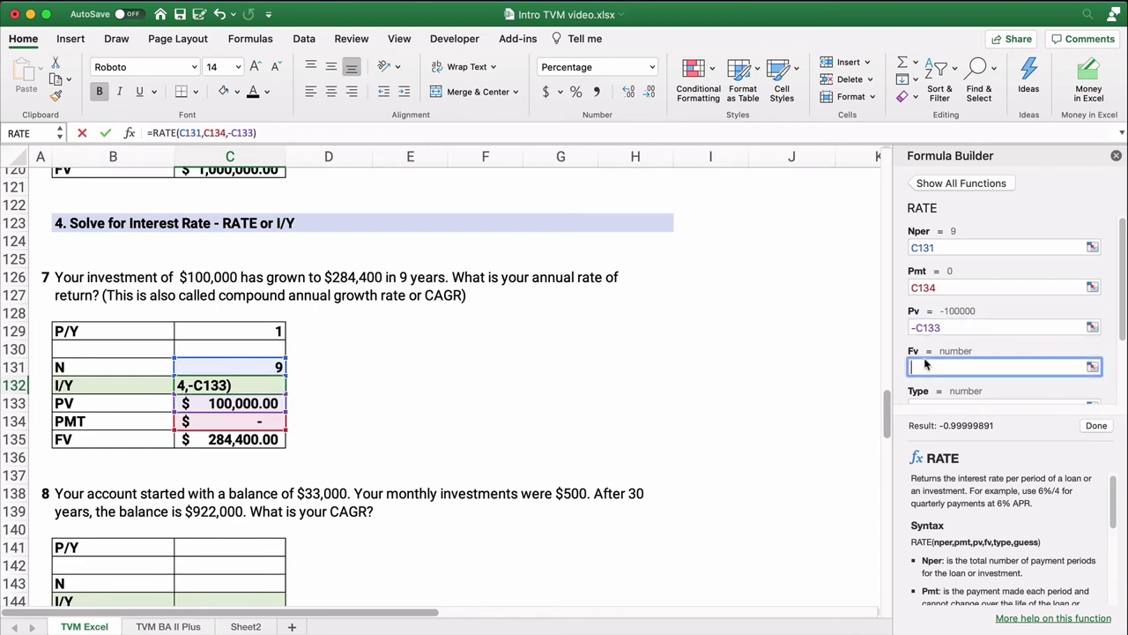
pyautogui.click(256, 440)
# Set the RATE function's Type argument to 0, leave Guess blank, and complete the formula in C132
pyautogui.scroll(-2, 941, 331)
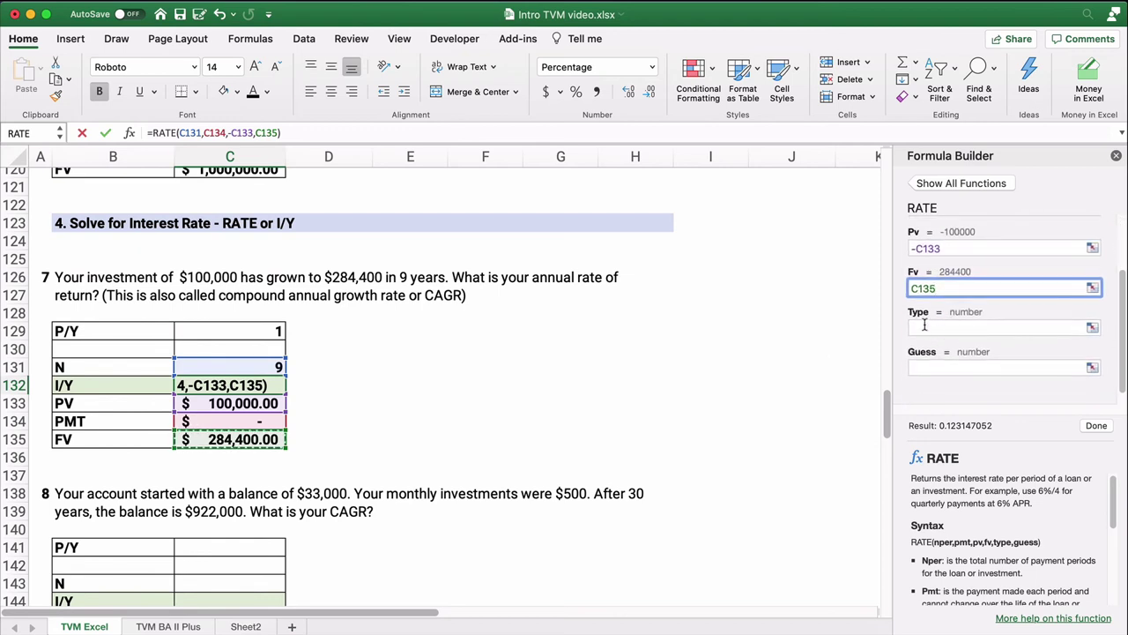
pyautogui.click(925, 325)
pyautogui.write('0')
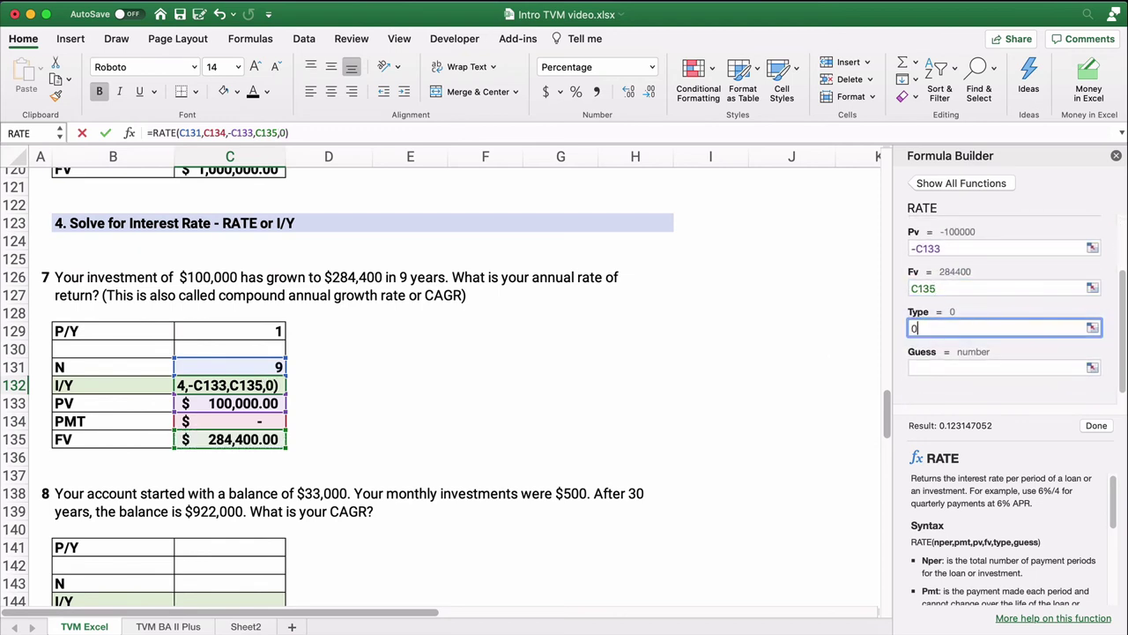
pyautogui.click(926, 366)
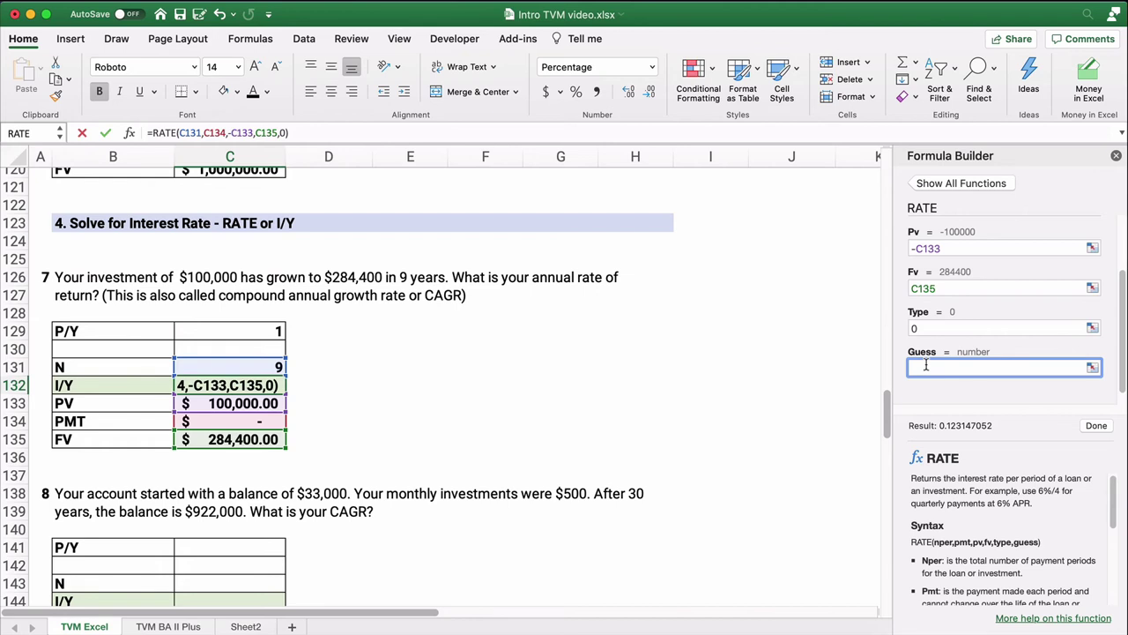
pyautogui.click(1098, 426)
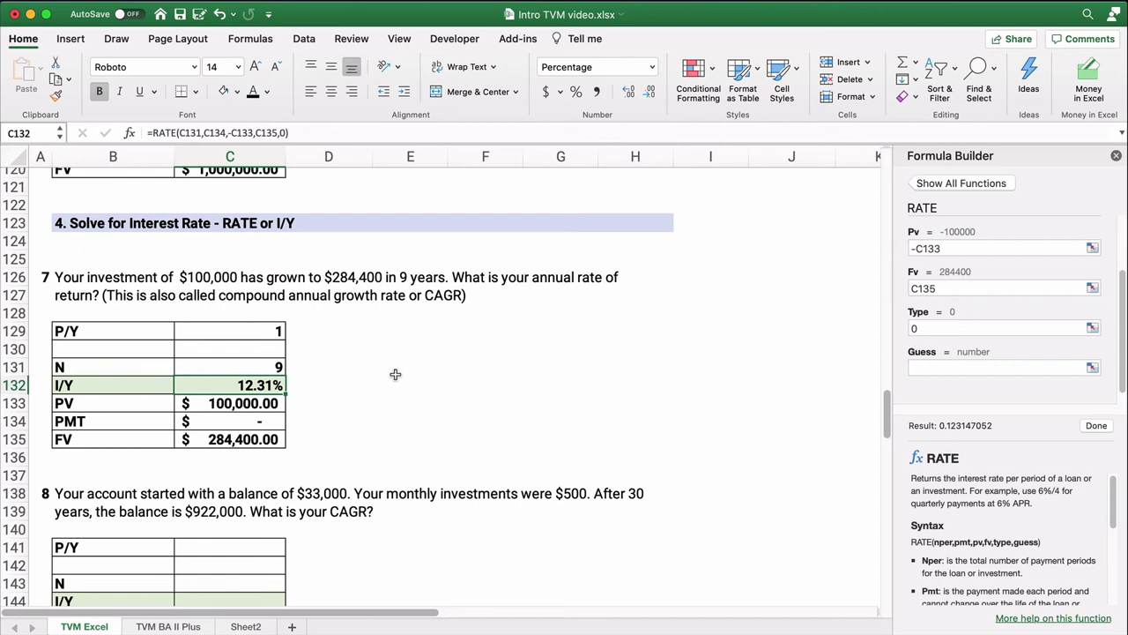
# Try the RATE formula in C132 with a positive present value by changing its Pv argument to C133
pyautogui.click(275, 407)
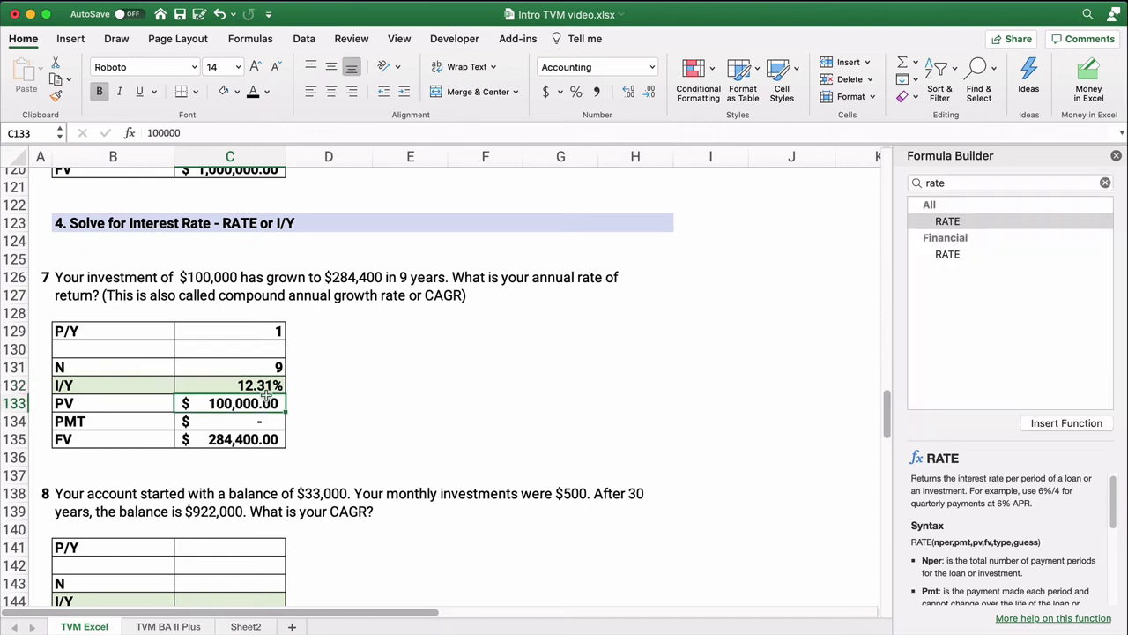
pyautogui.click(265, 388)
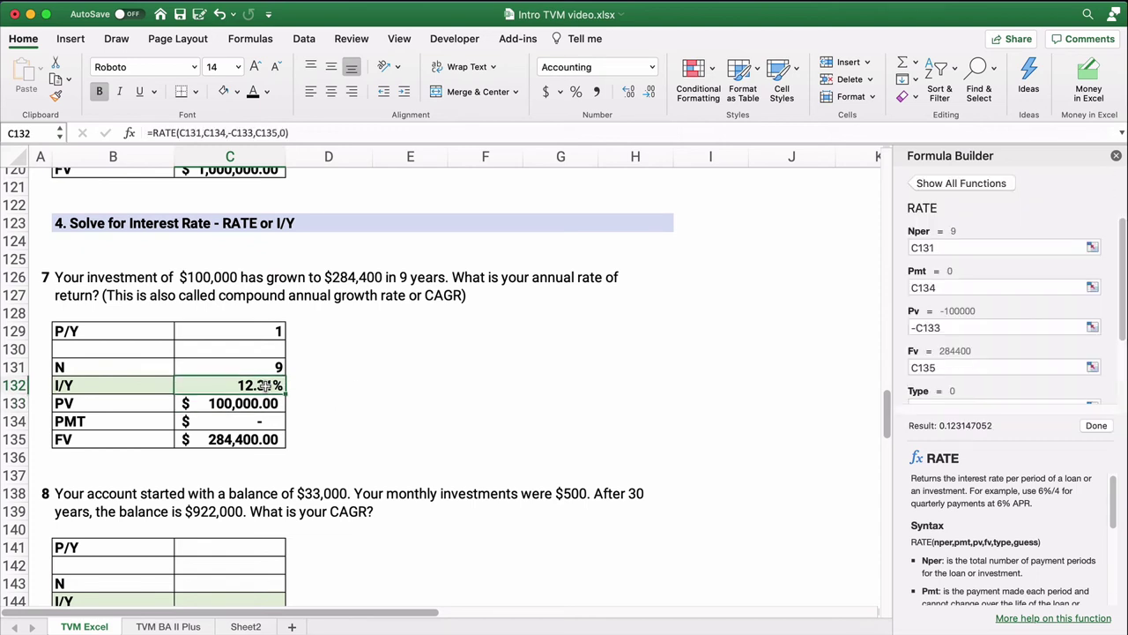
pyautogui.click(917, 328)
pyautogui.press('BackSpace')
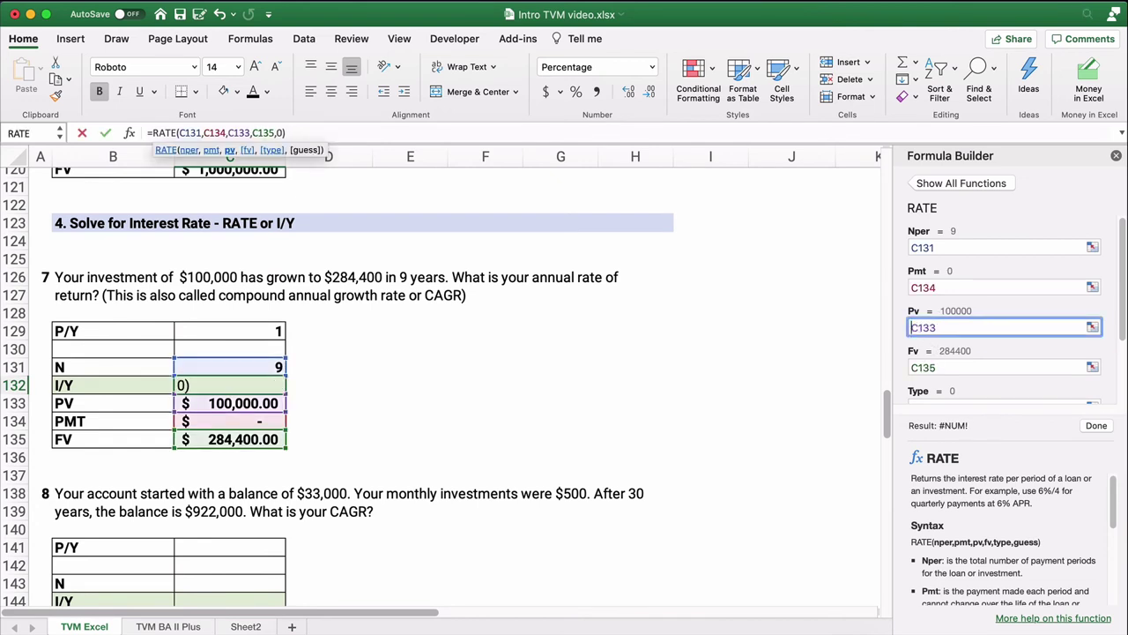
pyautogui.click(1096, 425)
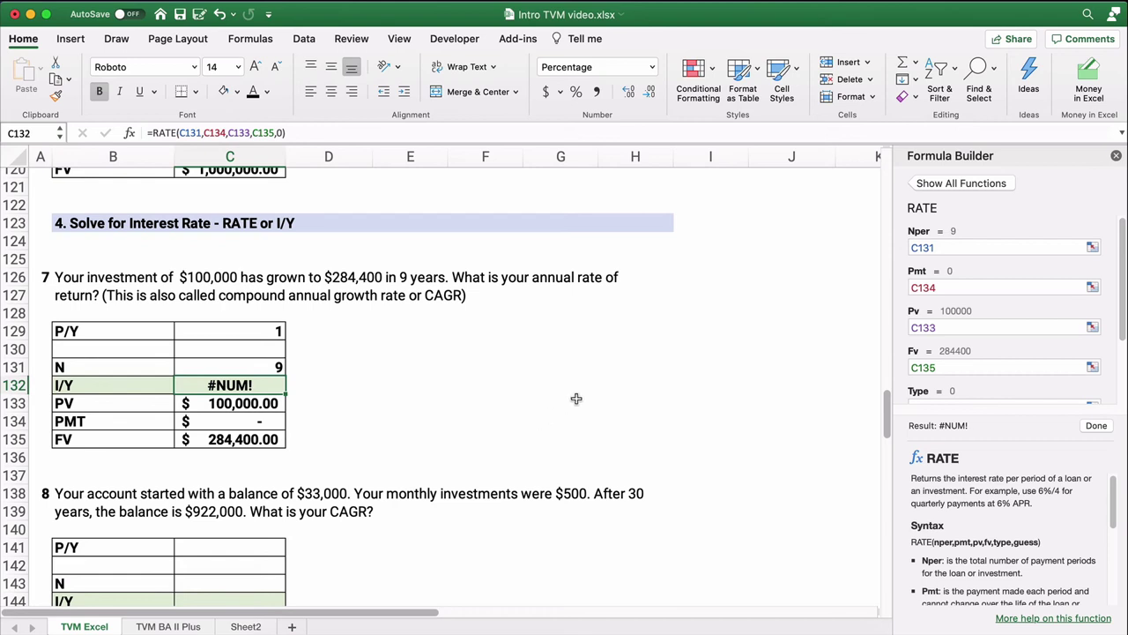
# Restore the minus sign so the RATE function's Pv argument in C132 is -C133 again
pyautogui.click(912, 328)
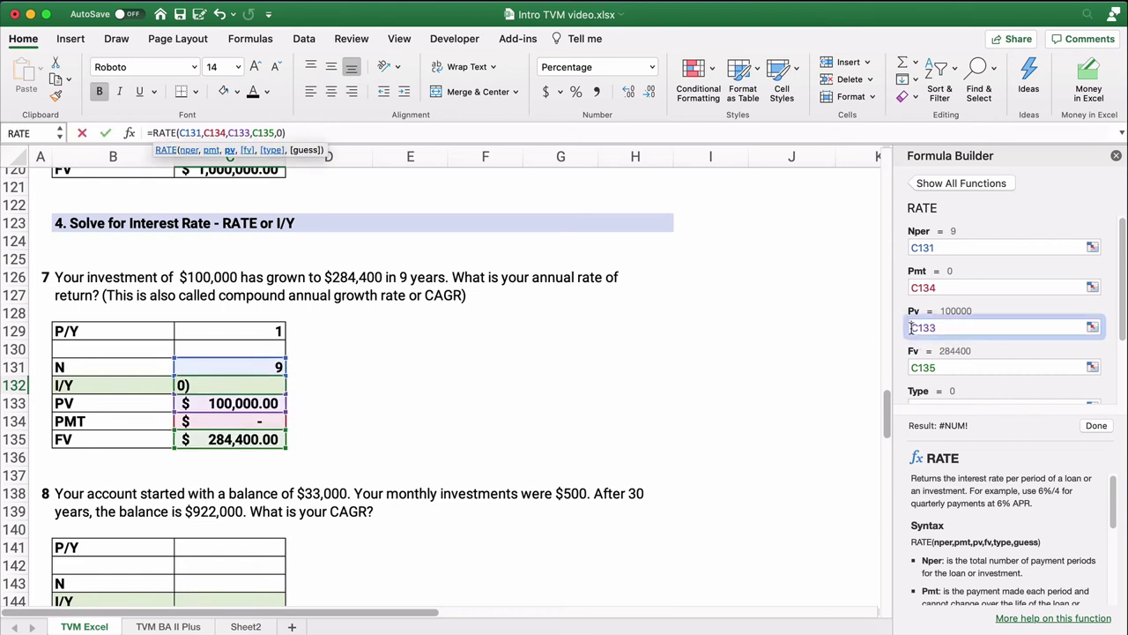
pyautogui.write('-')
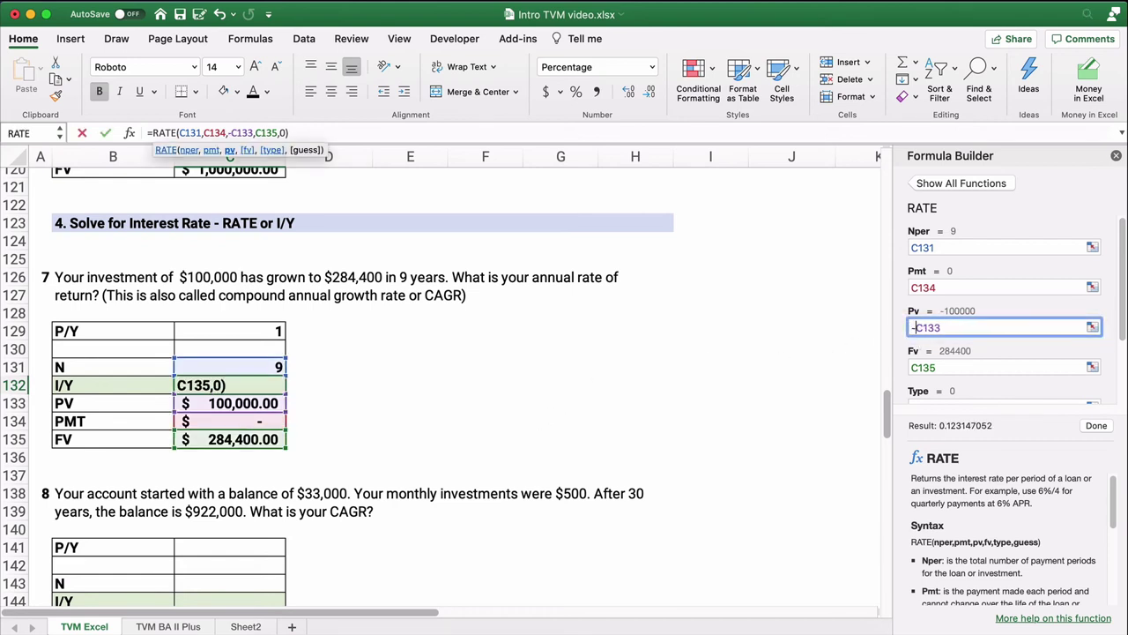
pyautogui.click(1096, 426)
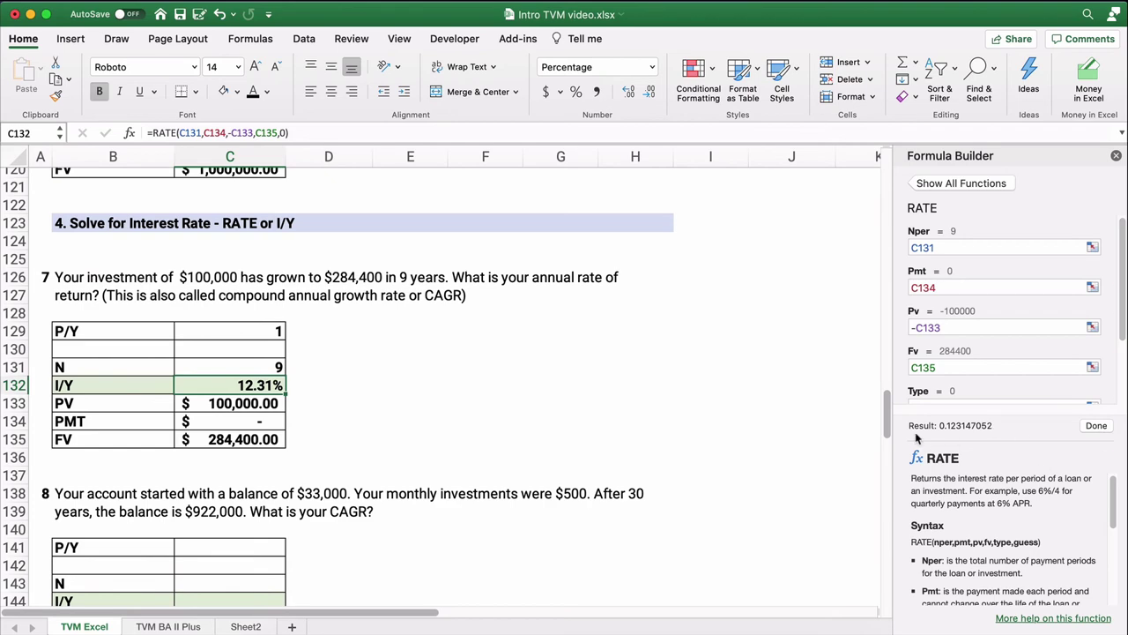
# Enter 12 payments per year as the P/Y value in C141 for CAGR problem 8
pyautogui.scroll(-5, 338, 404)
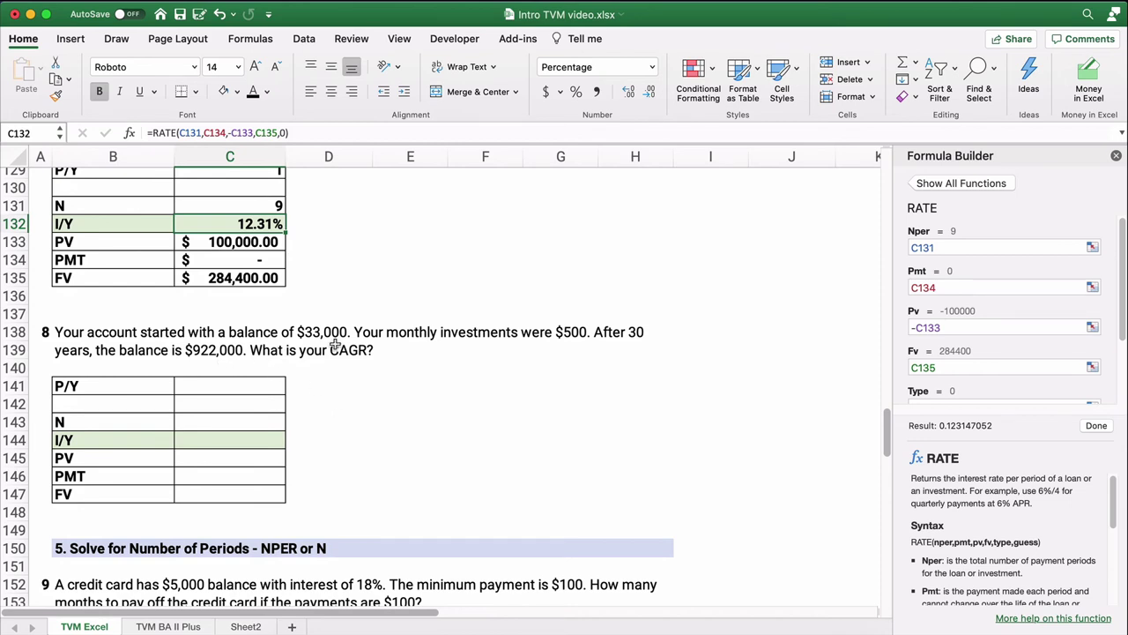
pyautogui.click(228, 390)
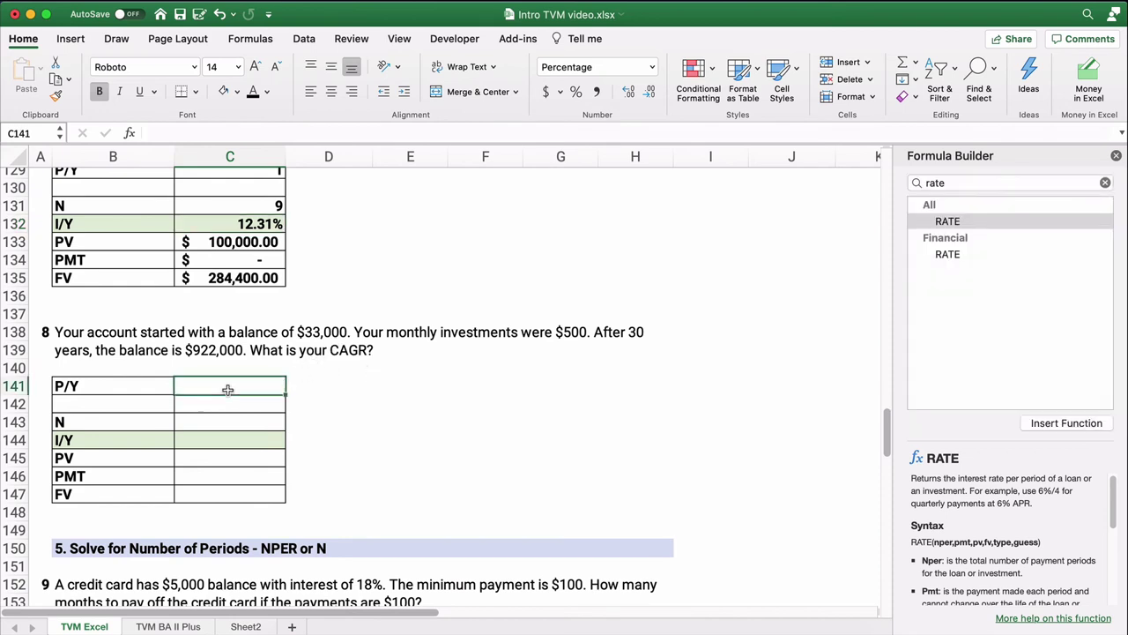
pyautogui.write('12')
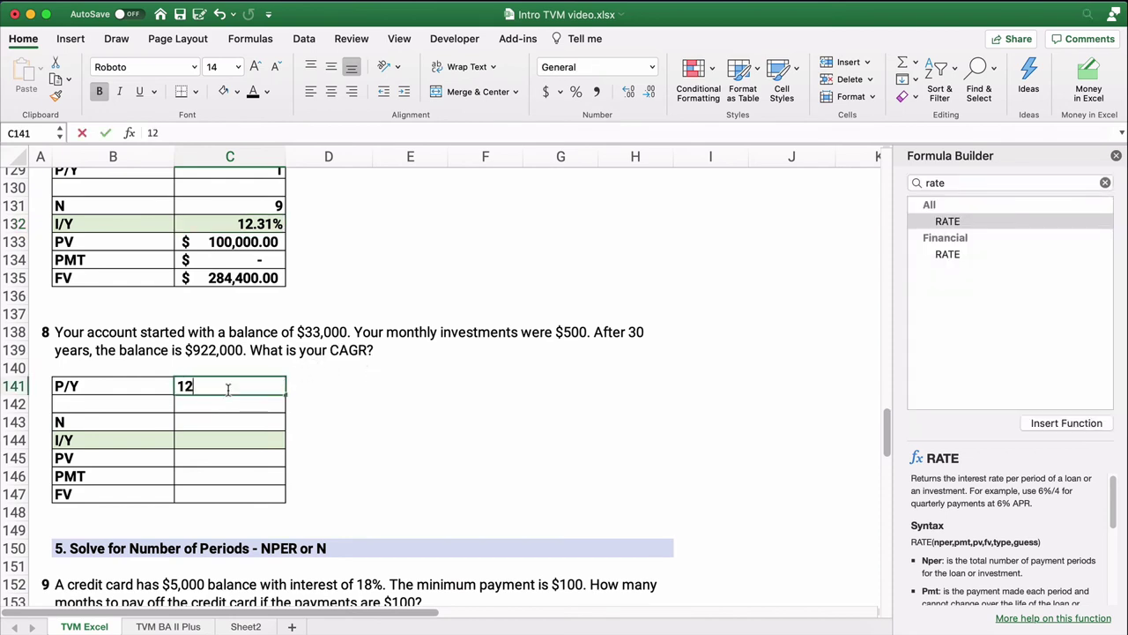
# Calculate the number of monthly periods for problem 8 in C143 with the formula =30*C141
pyautogui.click(194, 422)
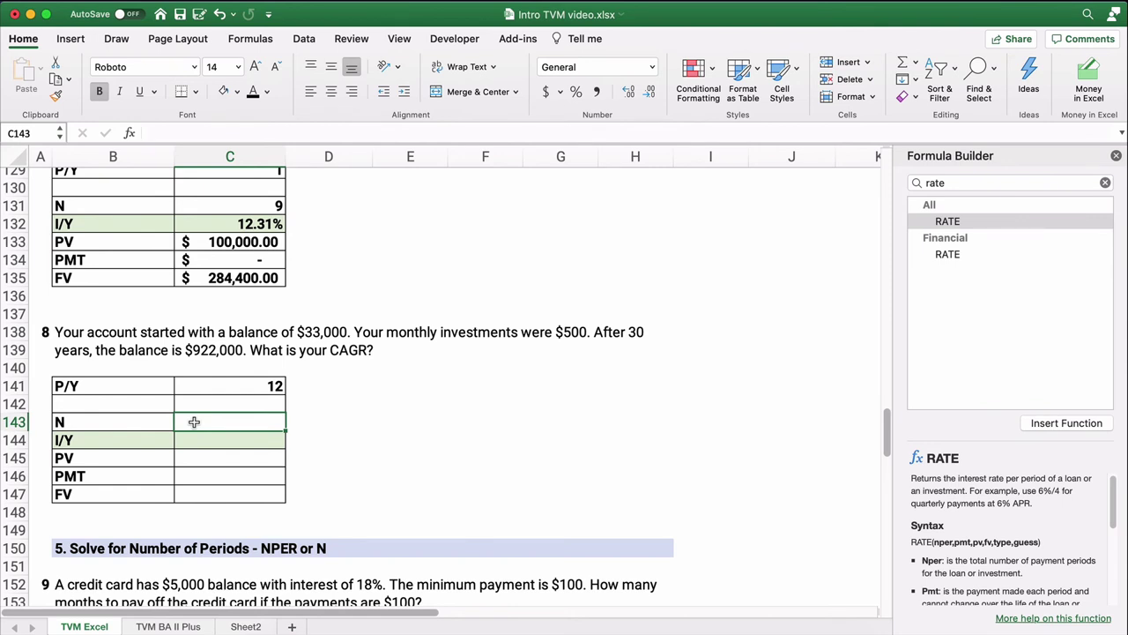
pyautogui.write('=30')
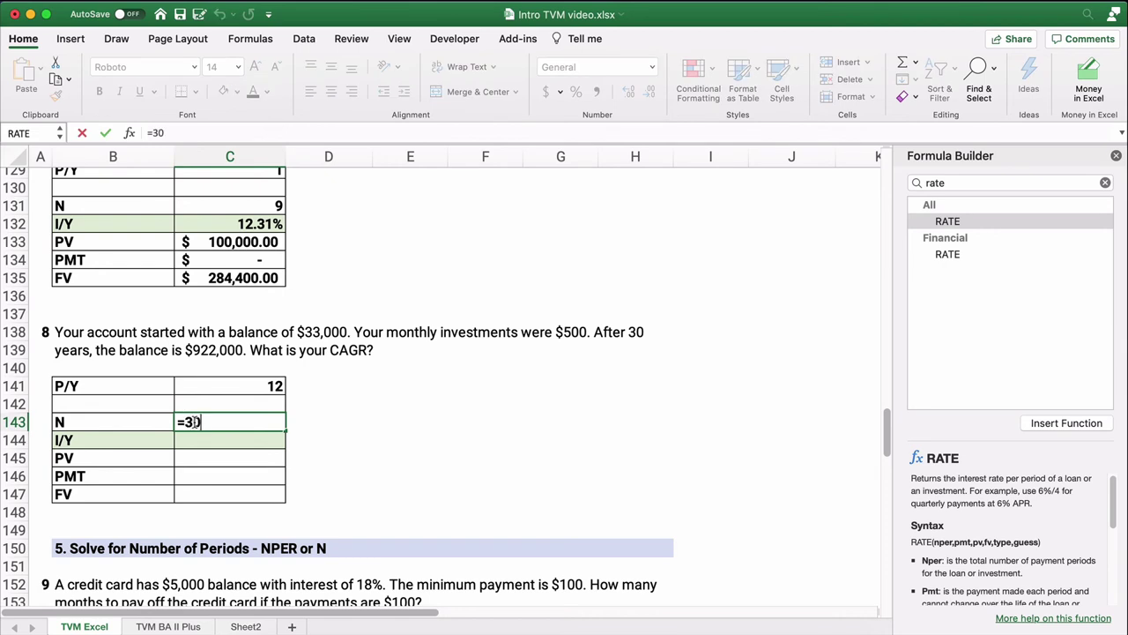
pyautogui.write('*')
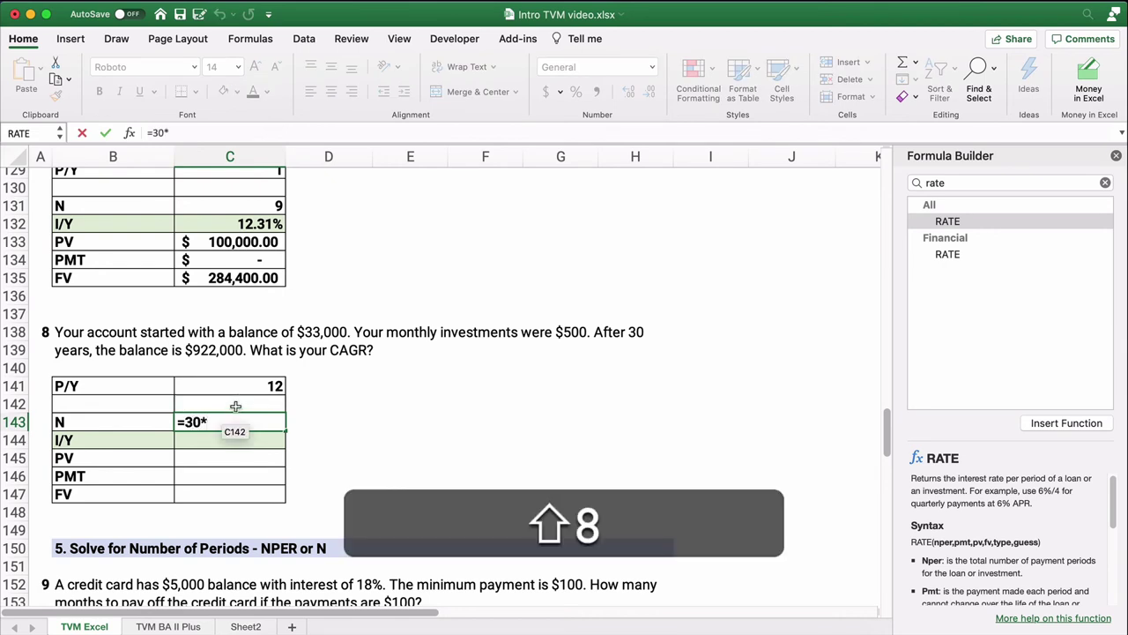
pyautogui.click(266, 385)
pyautogui.press('Return')
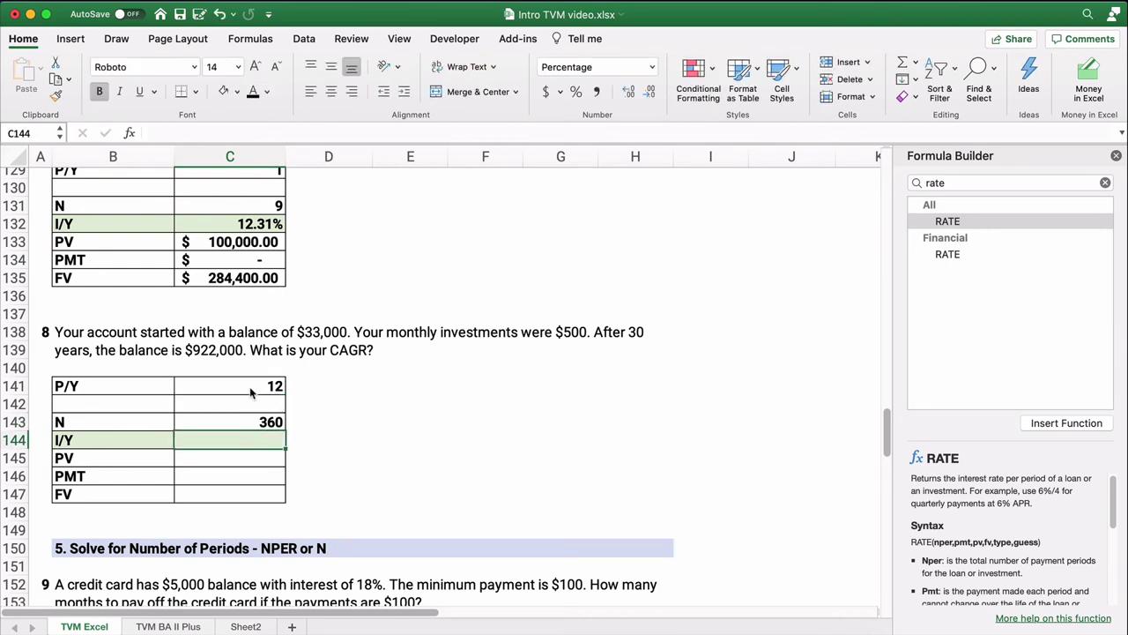
# Enter problem 8's cash flows: PV 33000 in C145, PMT 500 in C146 and FV 922,000 in C147
pyautogui.click(219, 454)
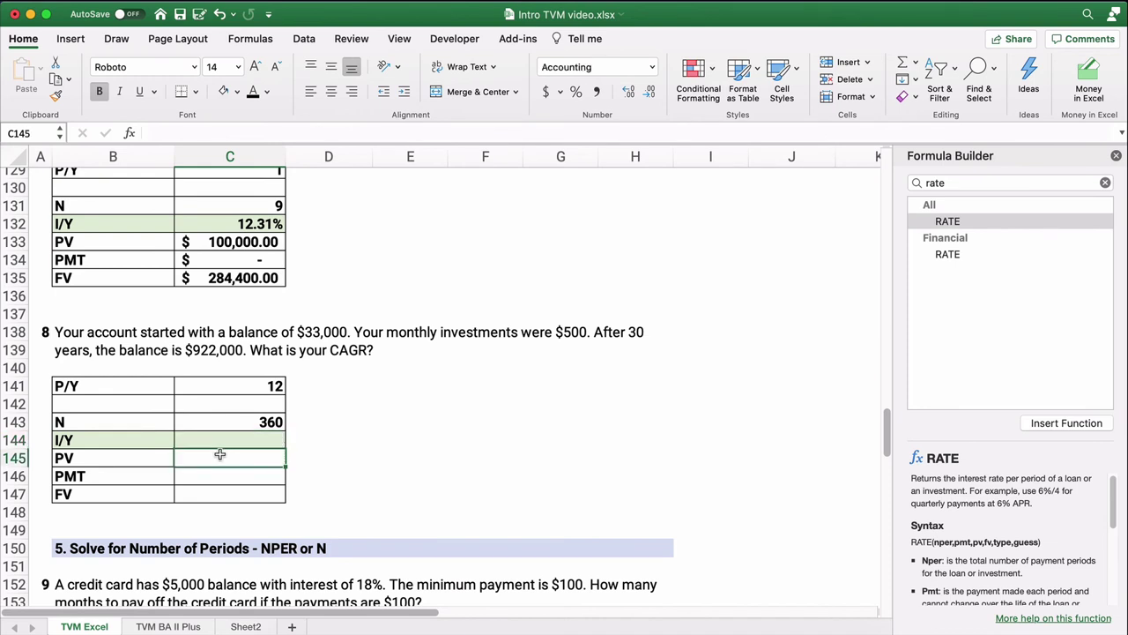
pyautogui.write('33000')
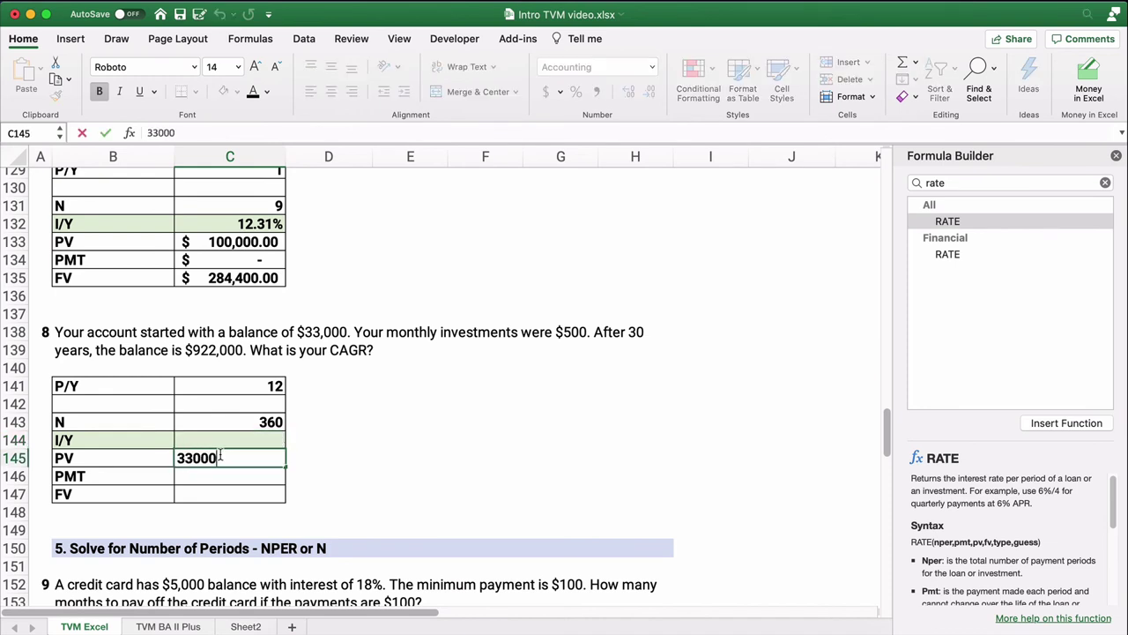
pyautogui.press('Return')
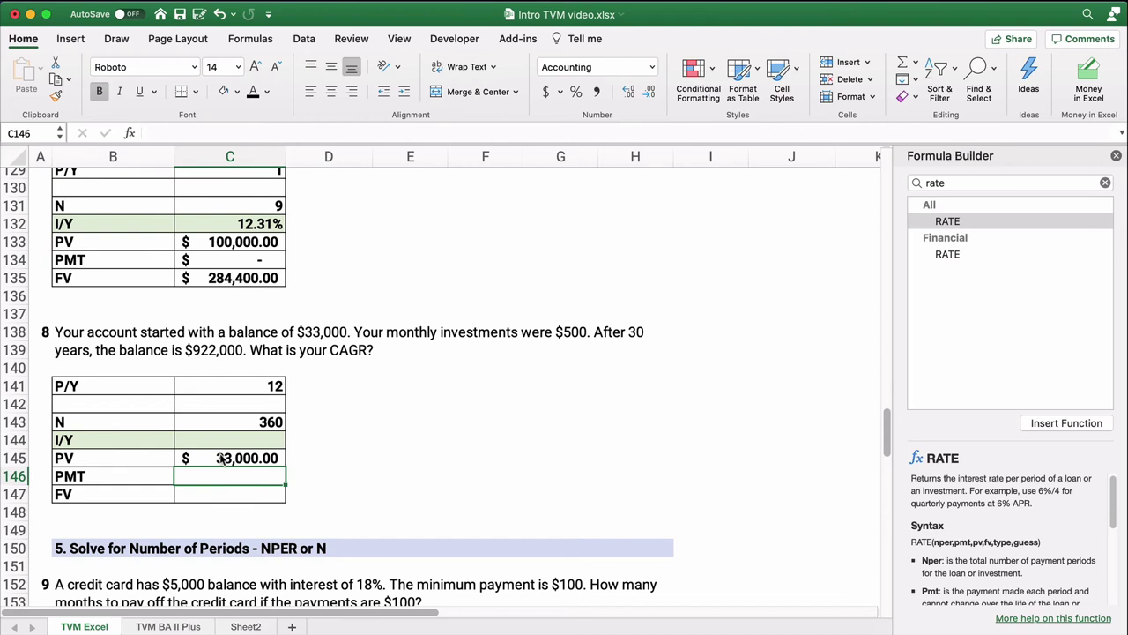
pyautogui.write('500')
pyautogui.press('Return')
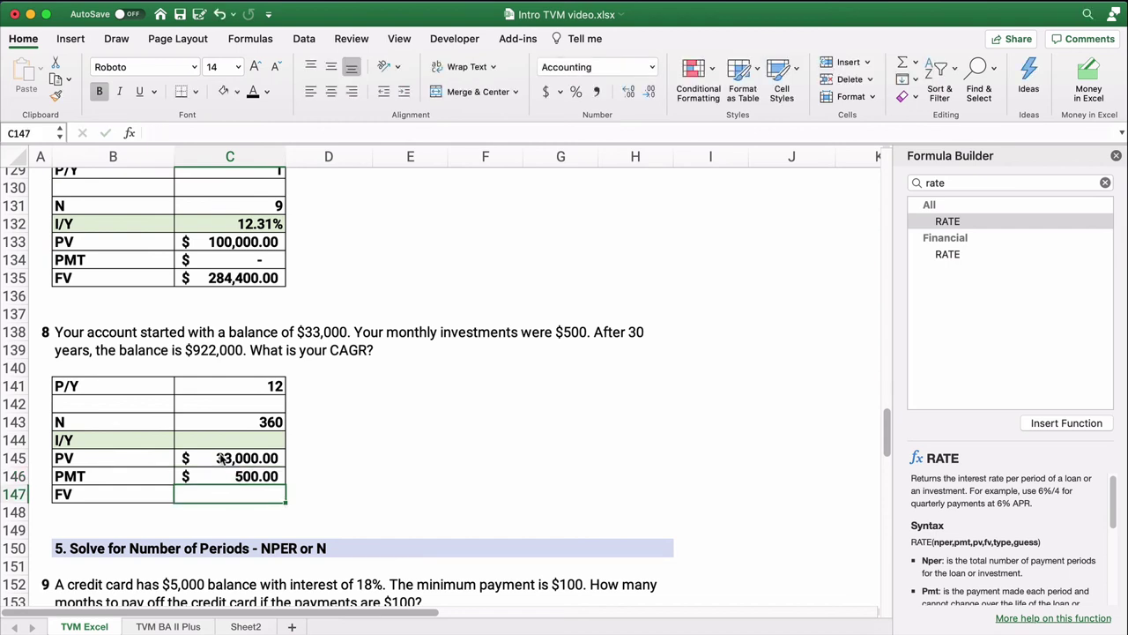
pyautogui.write('922')
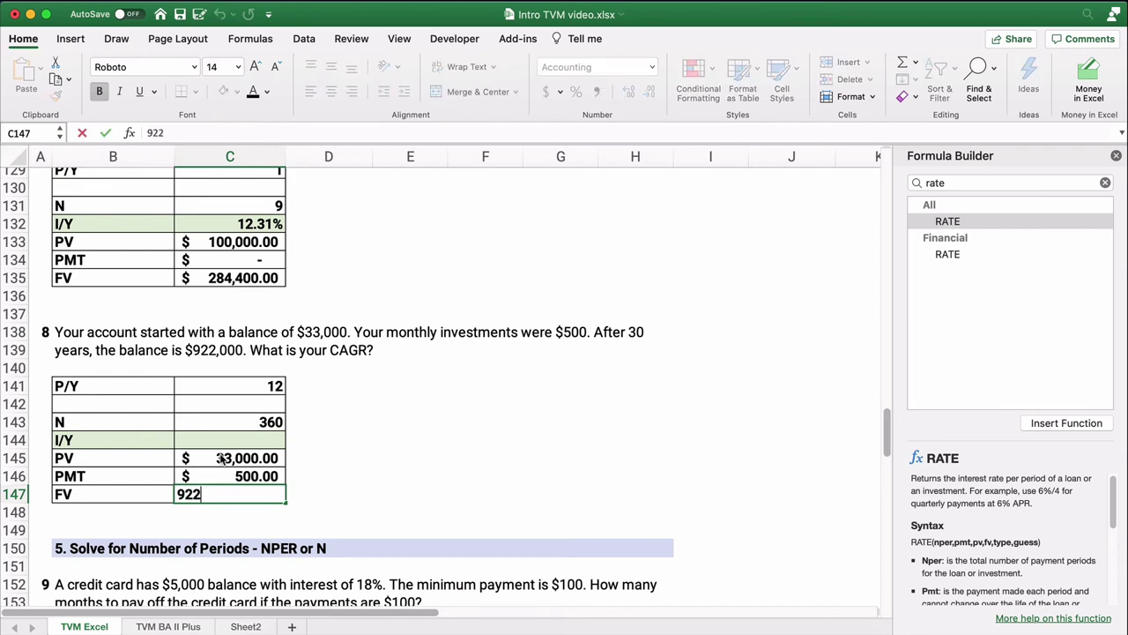
pyautogui.write(',000')
pyautogui.press('Return')
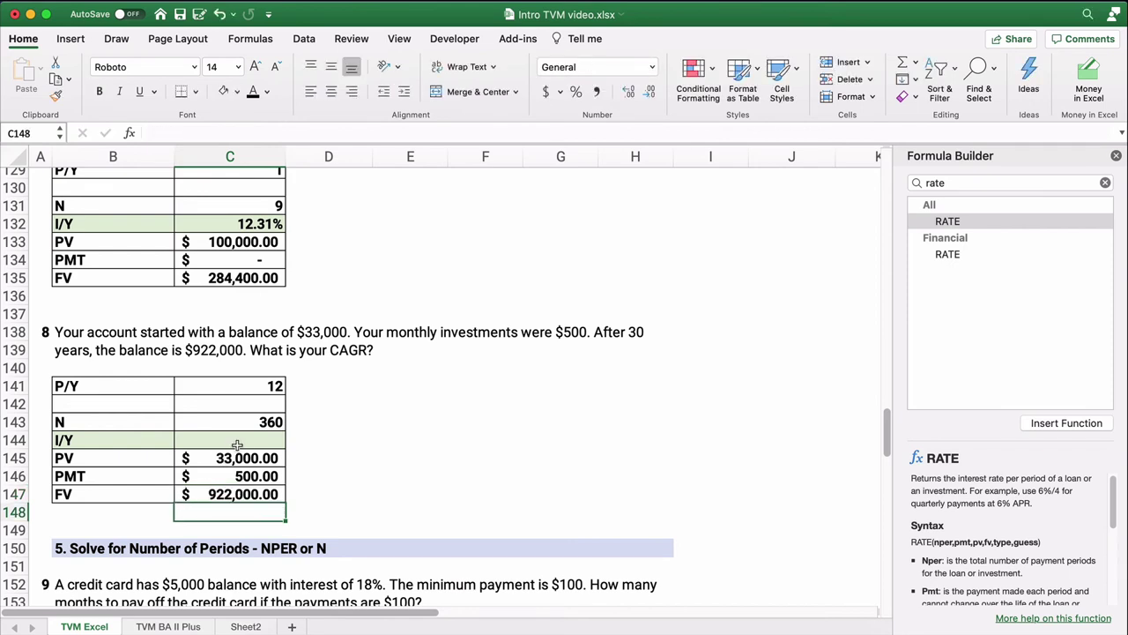
# Start a RATE function in C144 with Nper C143, Pmt -C146 and Pv -C145
pyautogui.click(240, 441)
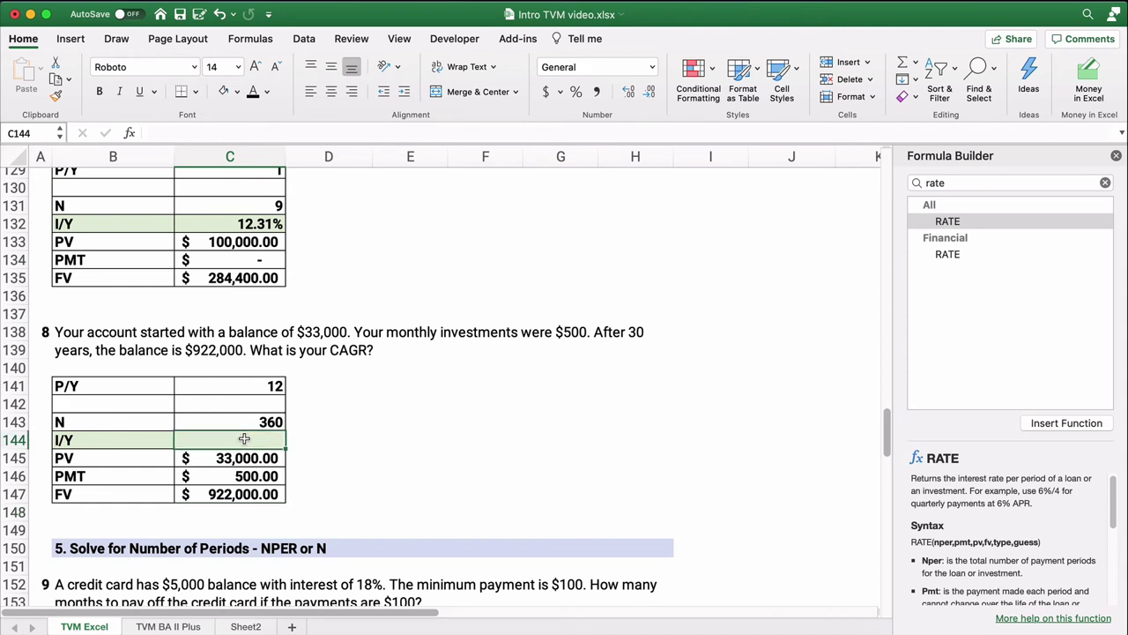
pyautogui.doubleClick(959, 224)
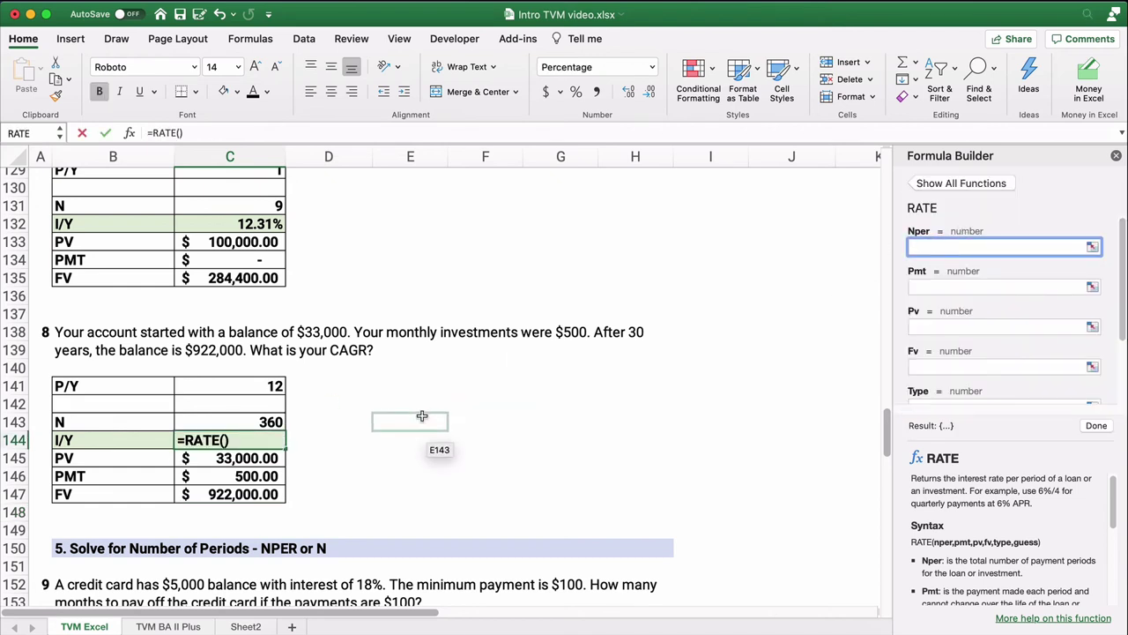
pyautogui.click(266, 419)
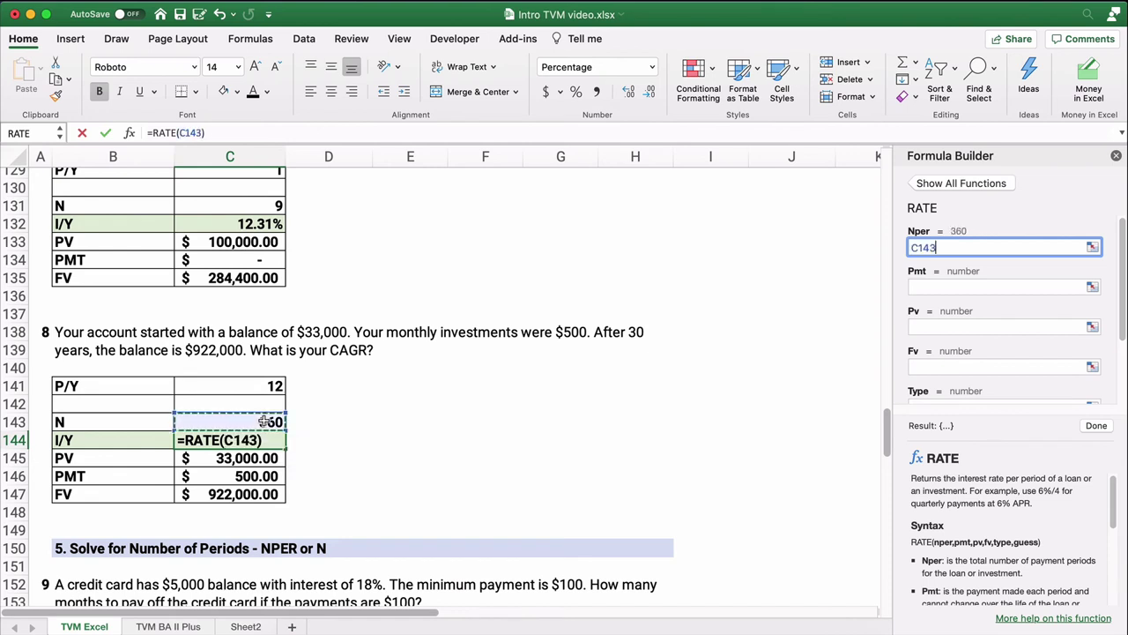
pyautogui.click(925, 283)
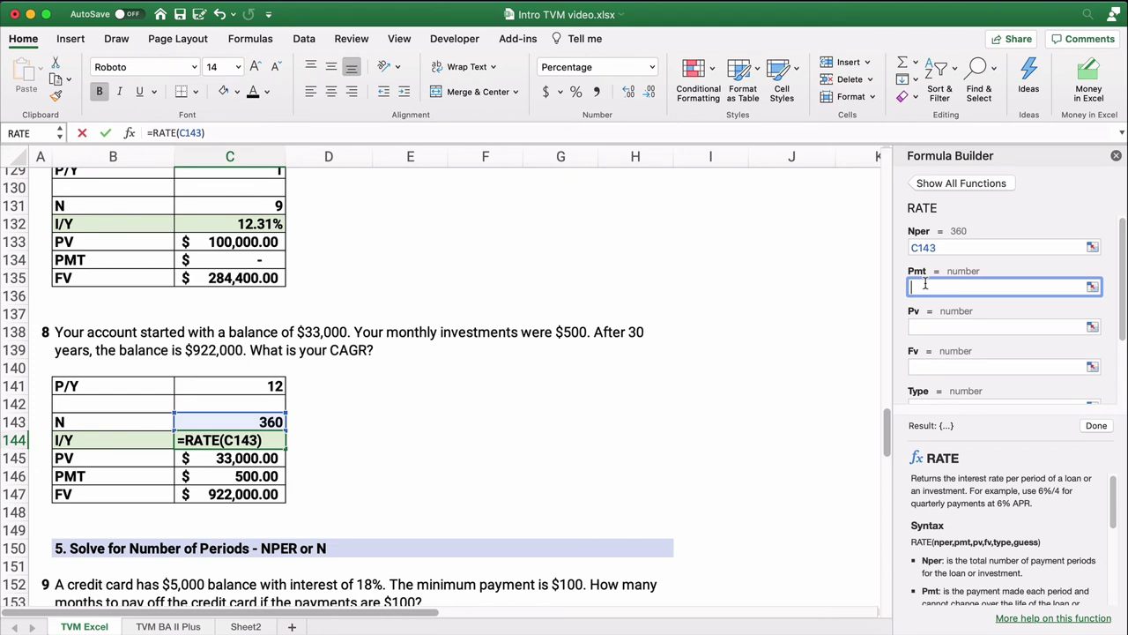
pyautogui.write('-')
pyautogui.click(273, 476)
pyautogui.click(919, 328)
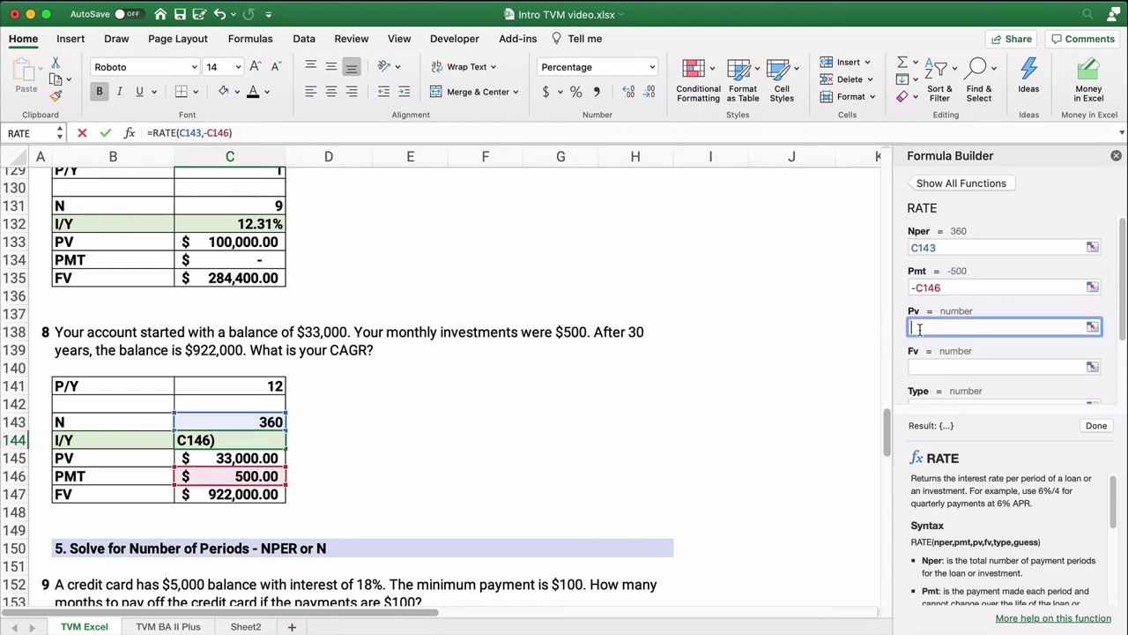
pyautogui.write('-')
pyautogui.click(255, 455)
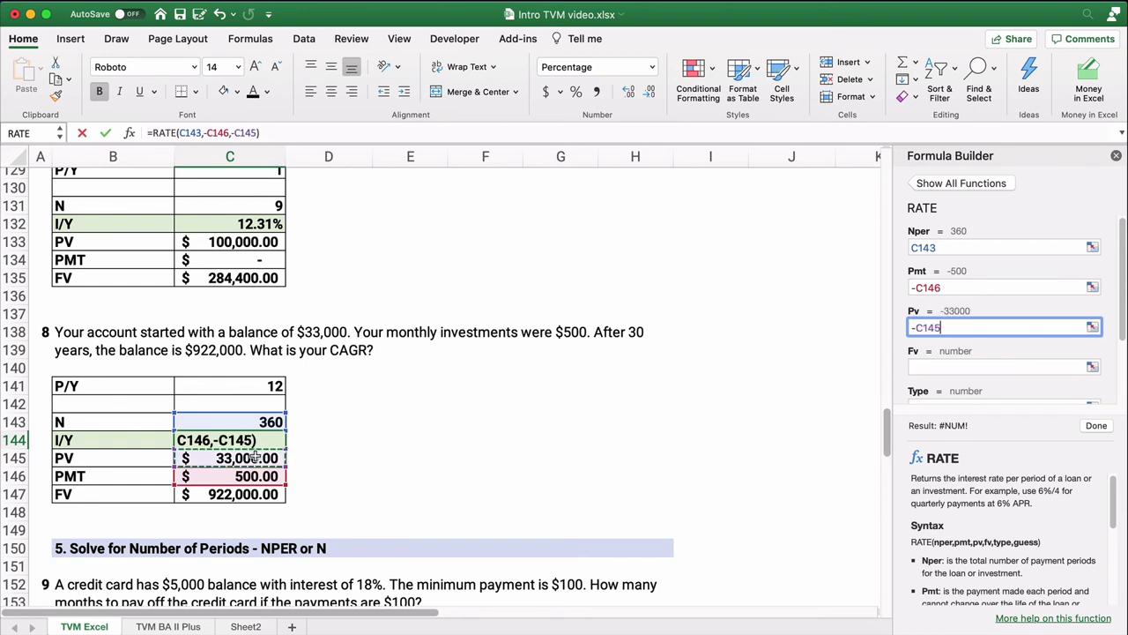
# Complete the RATE function in C144 with Fv C147 and Type 0, leaving Guess empty
pyautogui.scroll(-2, 926, 348)
pyautogui.click(923, 317)
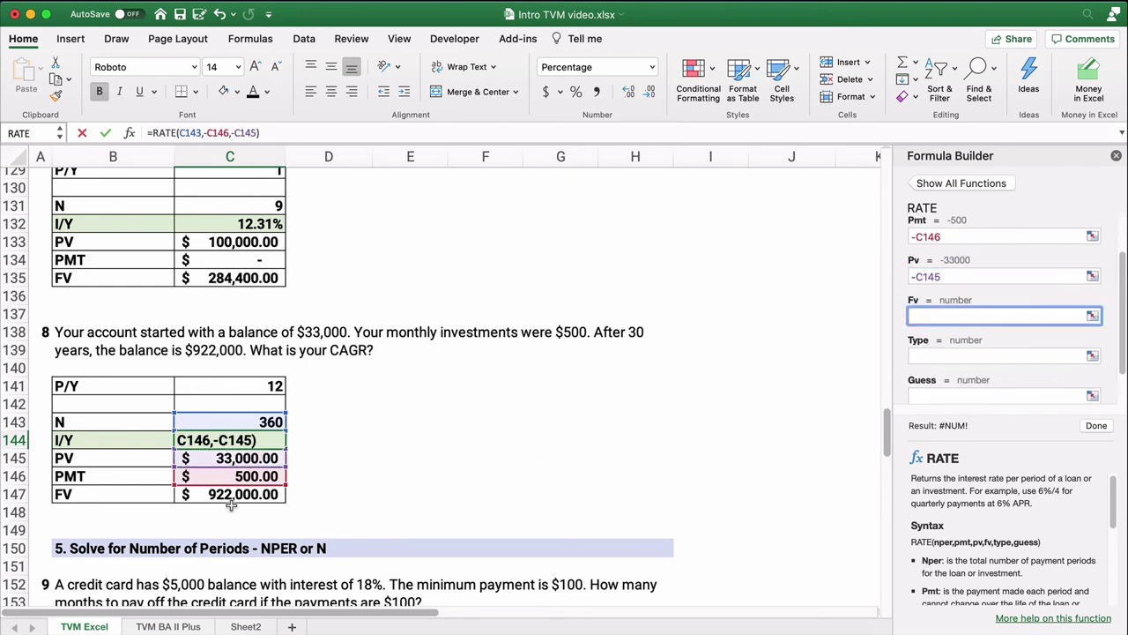
pyautogui.click(231, 501)
pyautogui.scroll(-1, 934, 358)
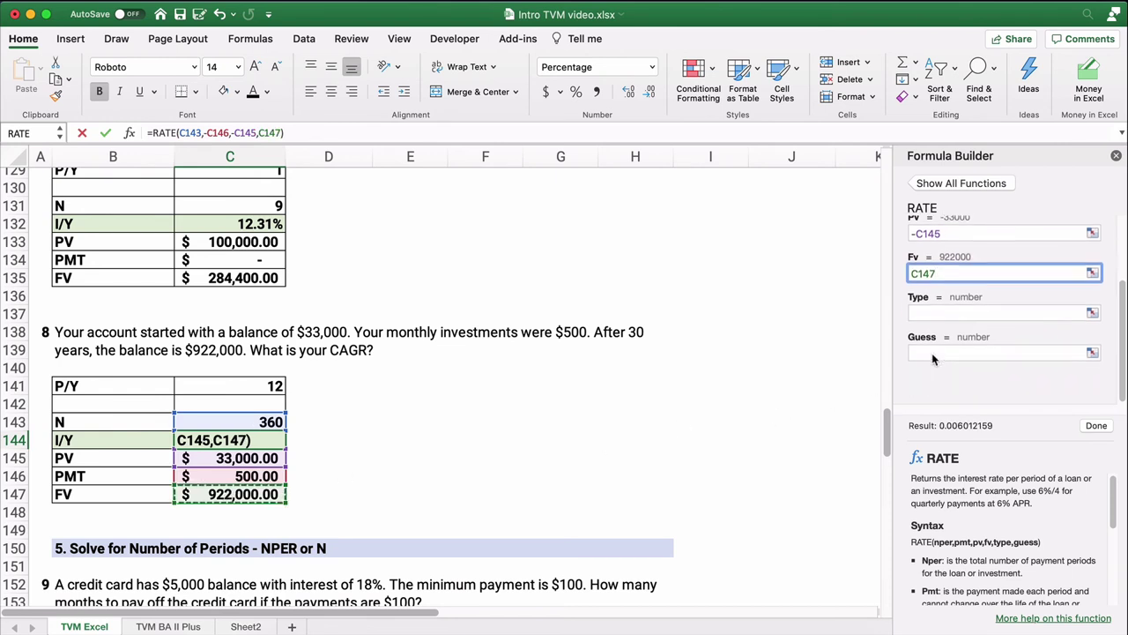
pyautogui.click(931, 314)
pyautogui.write('0')
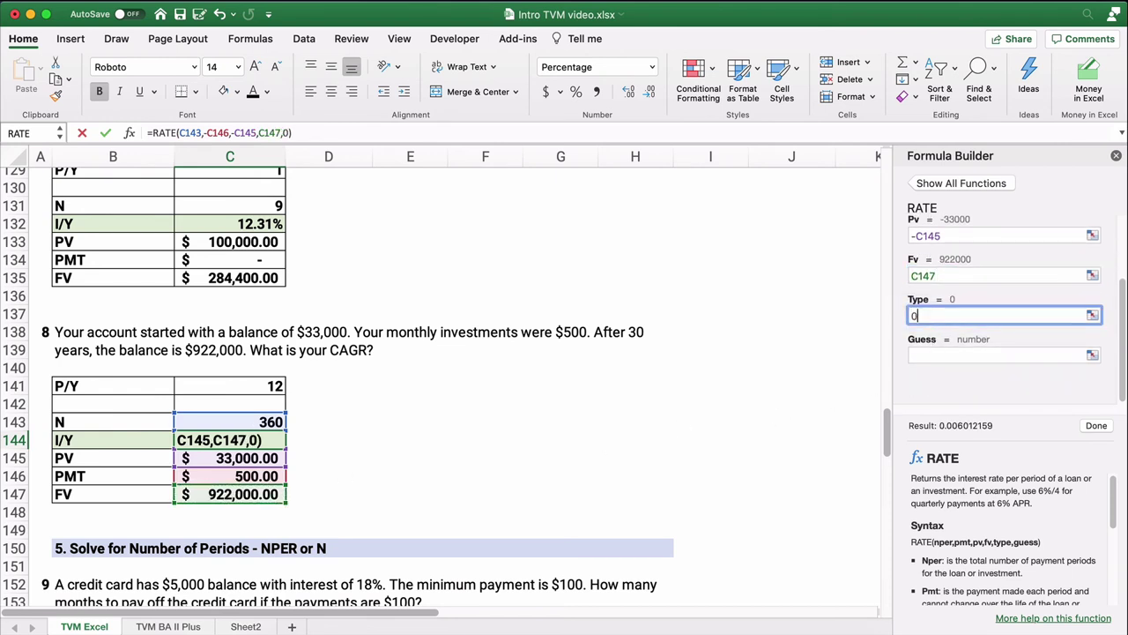
pyautogui.click(926, 351)
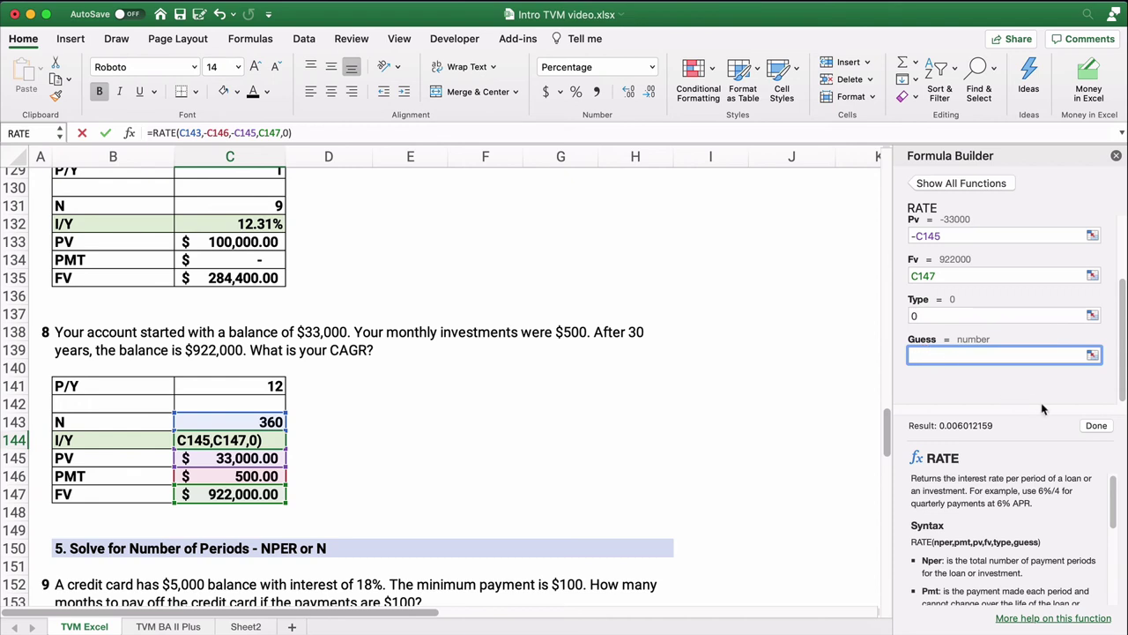
pyautogui.click(1096, 427)
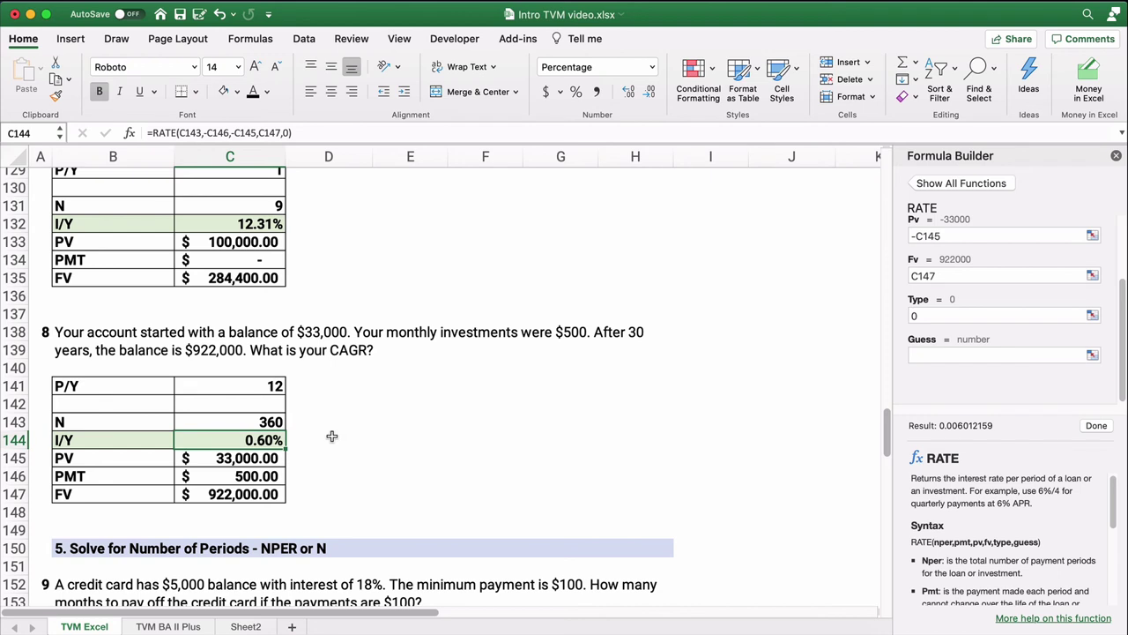
# Annualize the rate in C144 by multiplying the RATE formula by the payments per year in C141
pyautogui.click(321, 134)
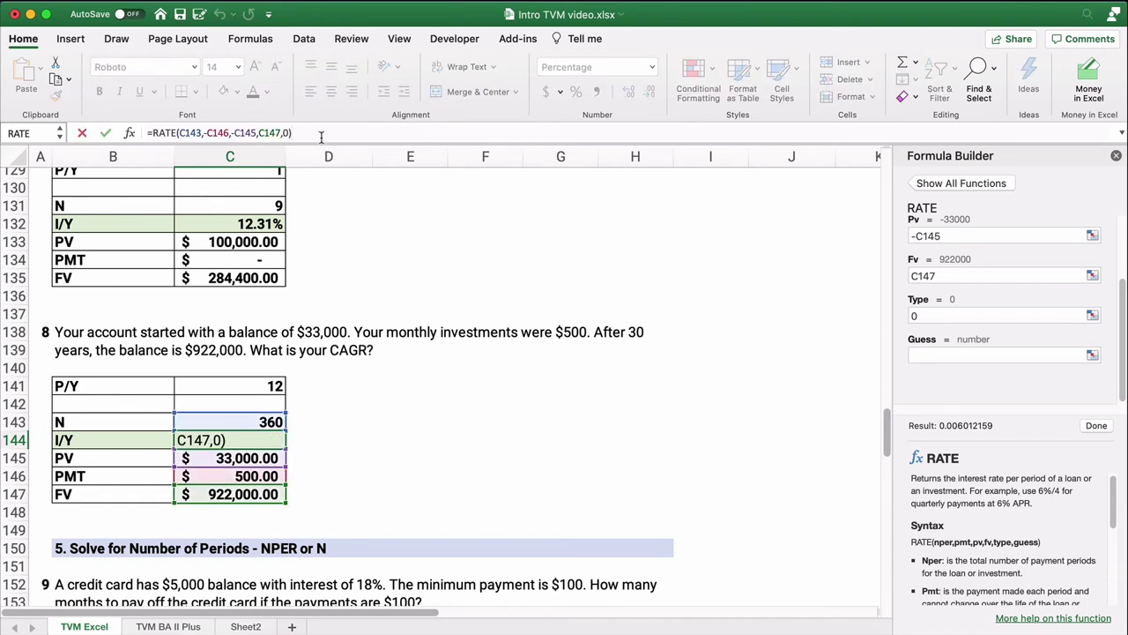
pyautogui.write('*')
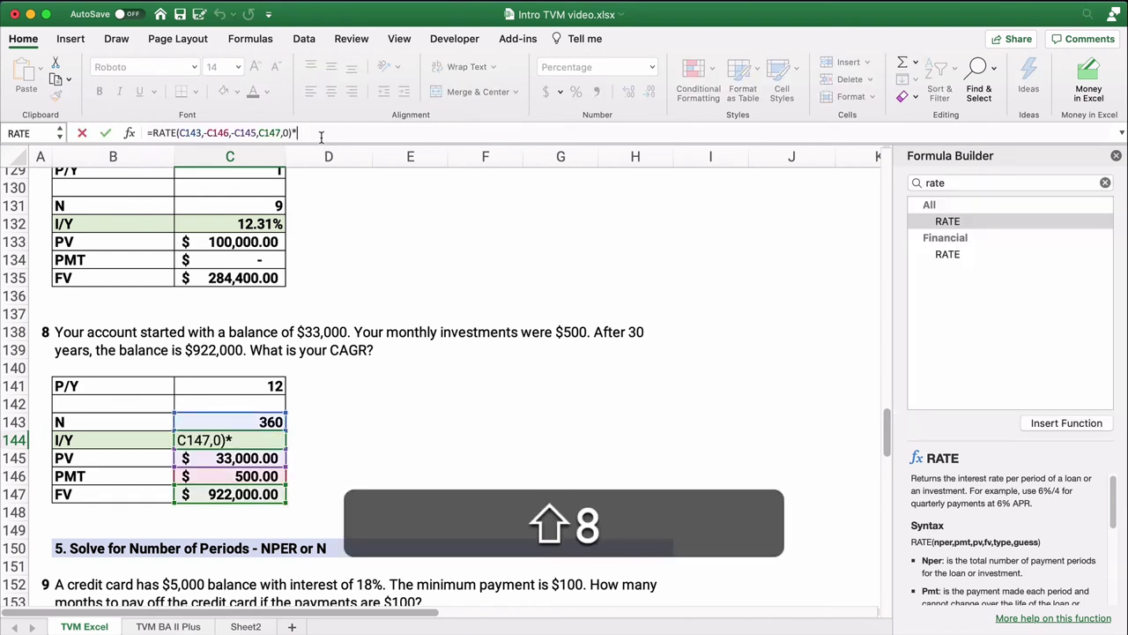
pyautogui.click(253, 391)
pyautogui.press('Return')
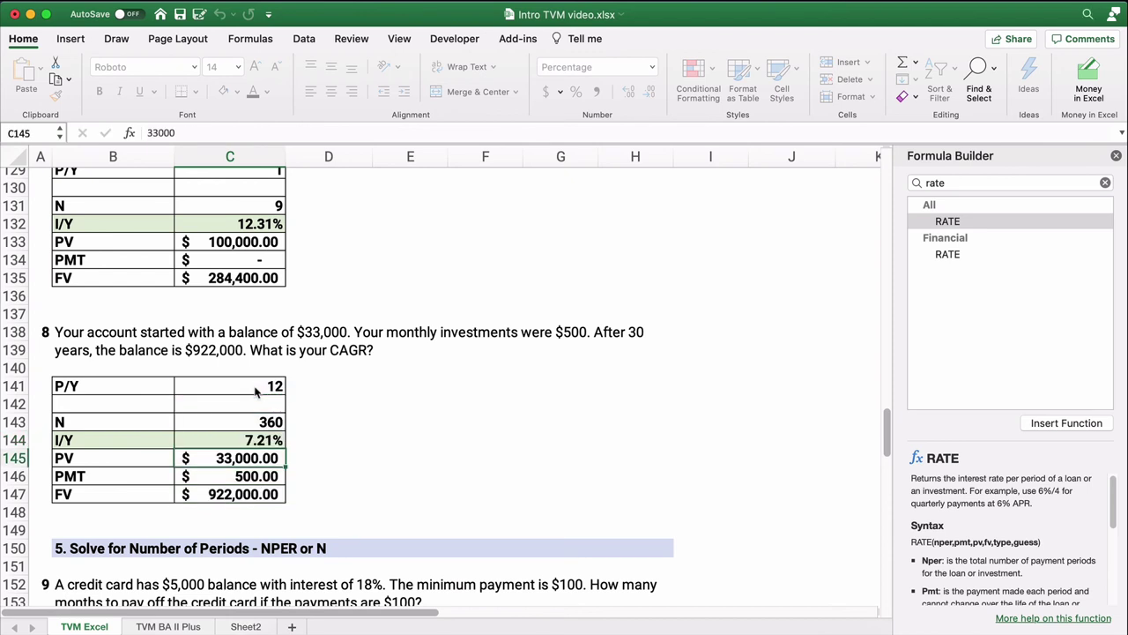
pyautogui.click(225, 440)
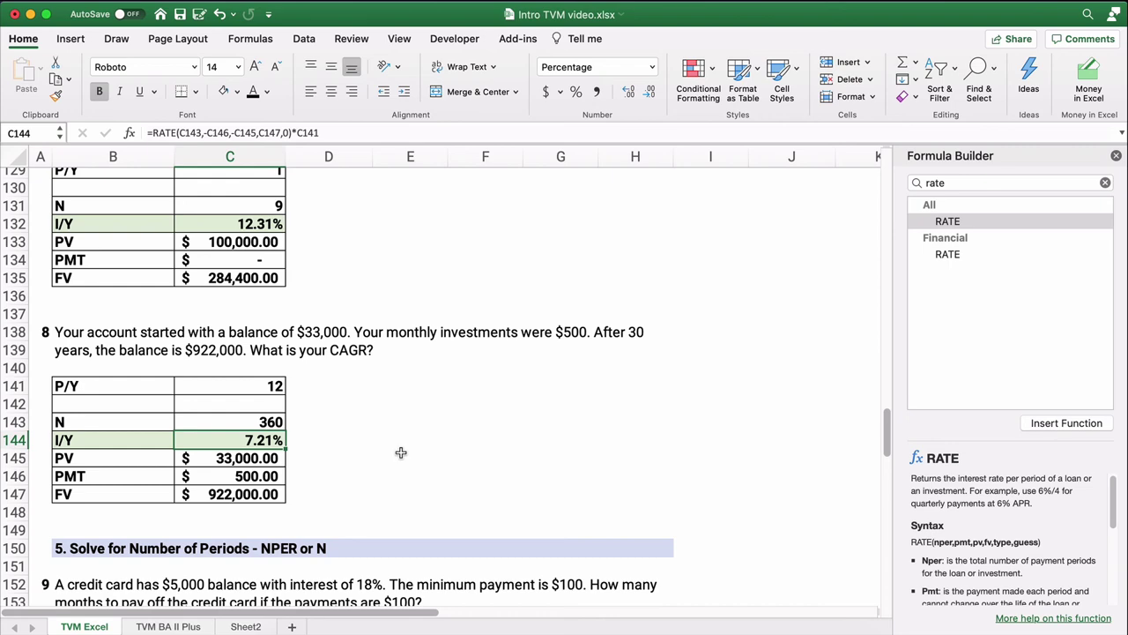
# For credit card problem 9, enter 12 as P/Y in C155 and 18% as I/Y in C158
pyautogui.scroll(-7, 400, 452)
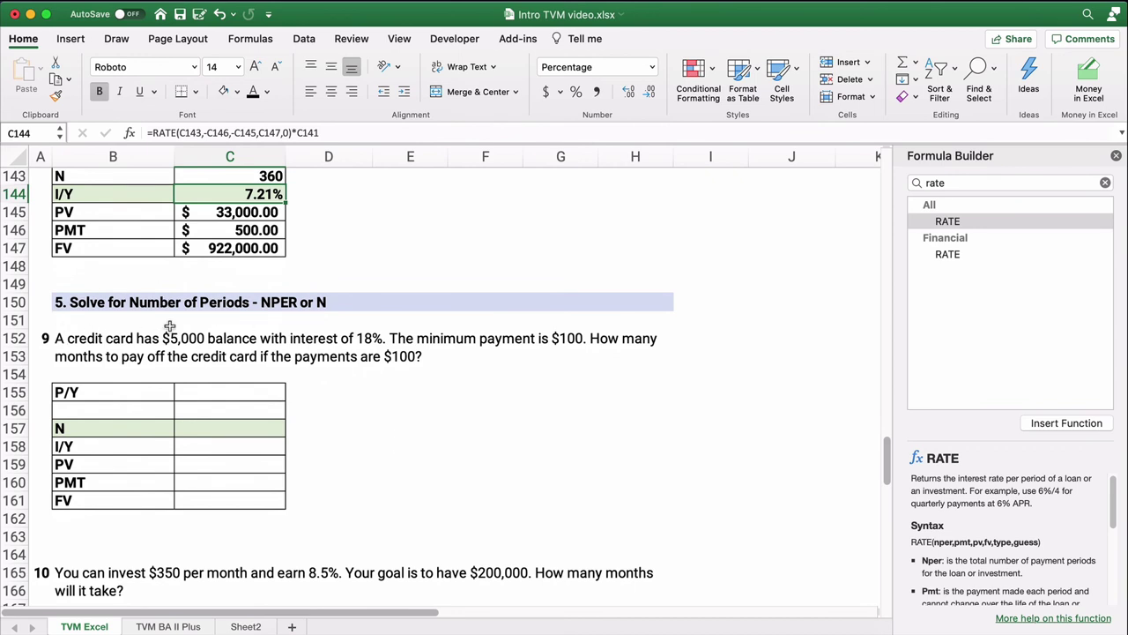
pyautogui.click(378, 403)
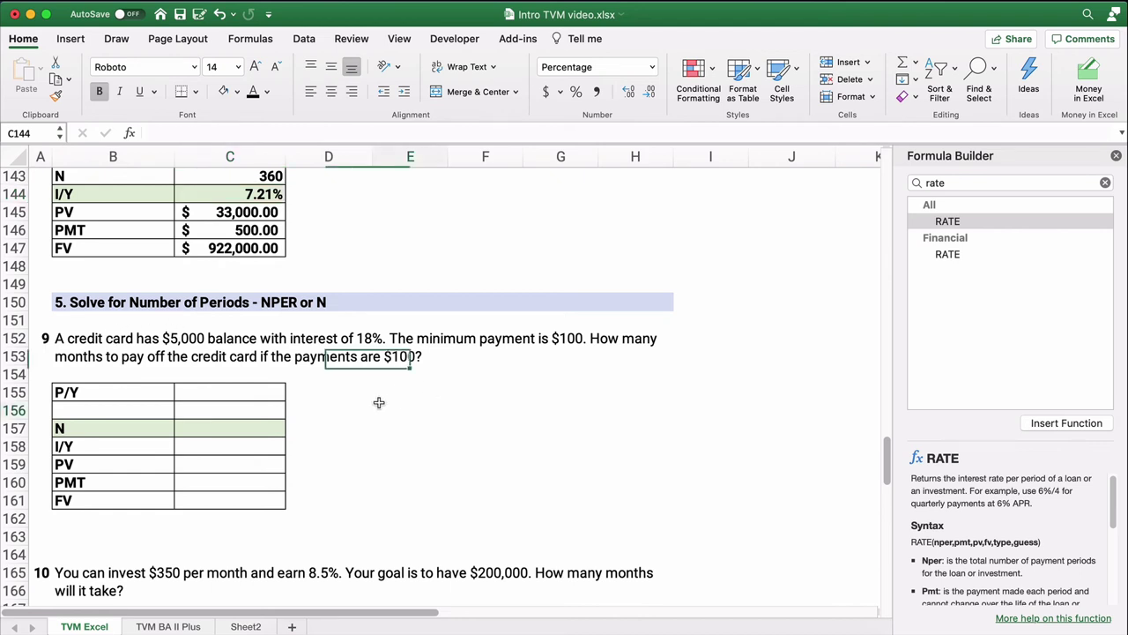
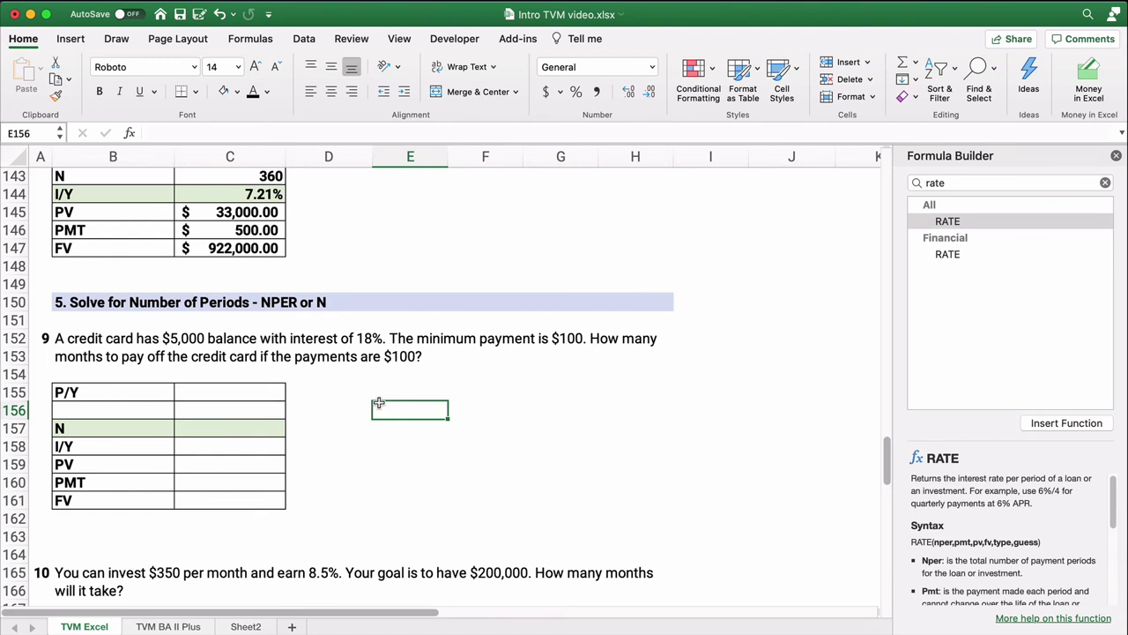
pyautogui.click(244, 396)
pyautogui.write('12')
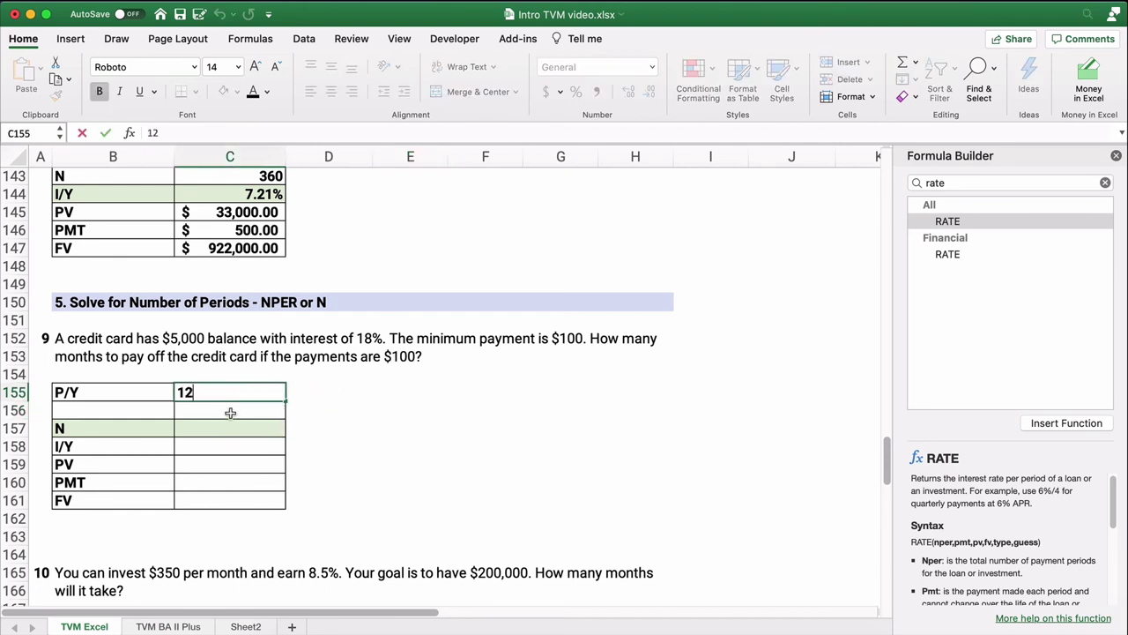
pyautogui.click(216, 427)
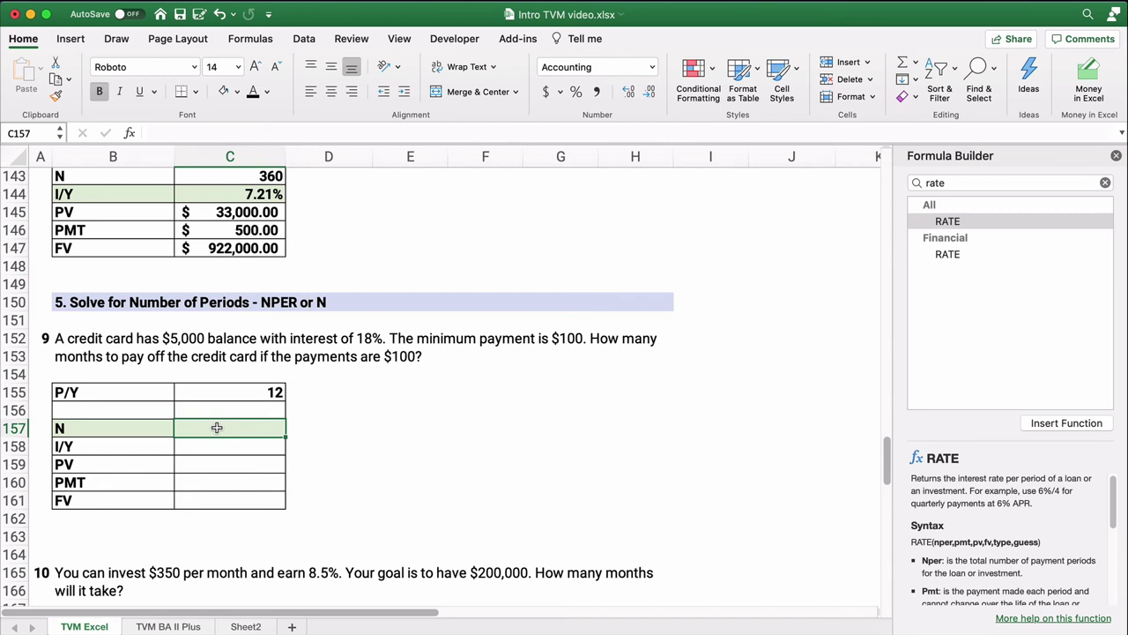
pyautogui.click(209, 448)
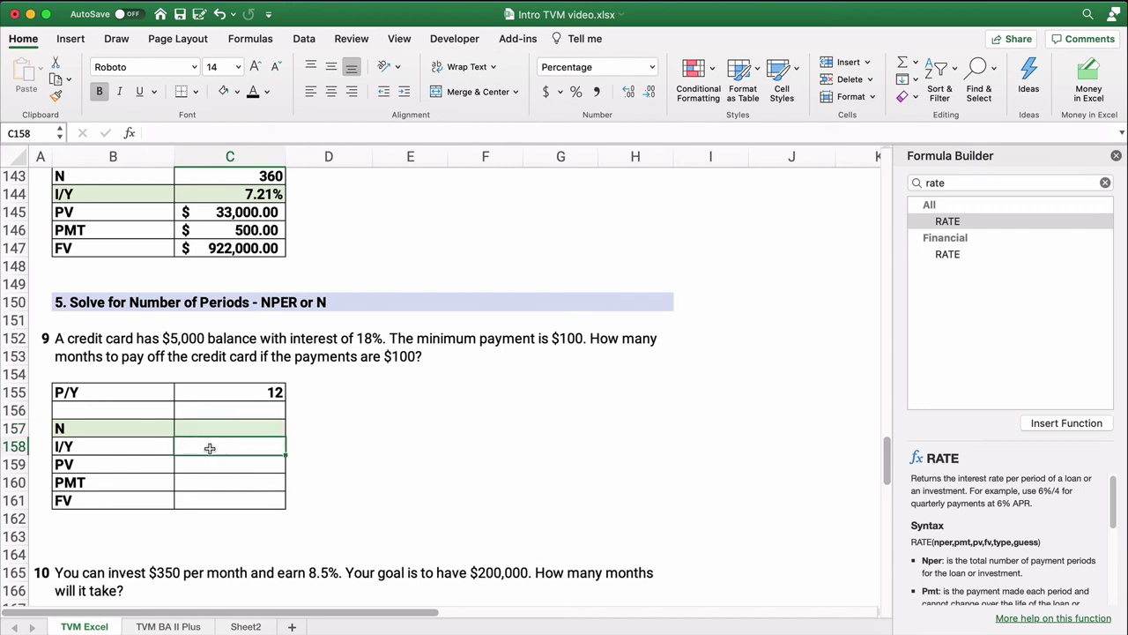
pyautogui.write('18')
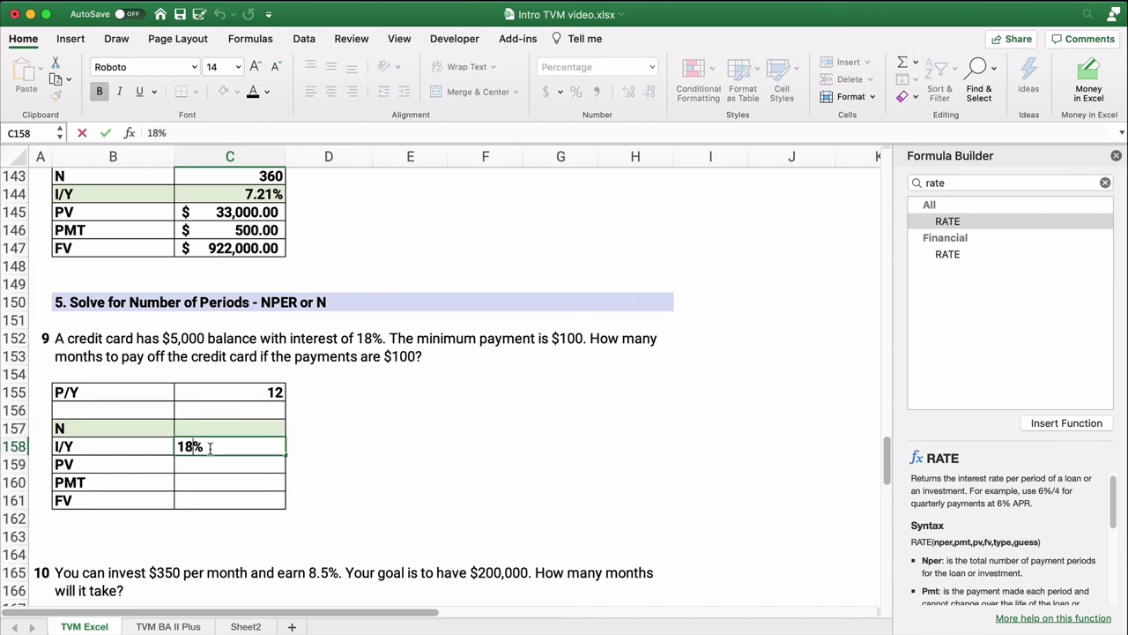
# Enter problem 9's present value of 5000 in C159 and its payment as -100 in C160
pyautogui.click(201, 465)
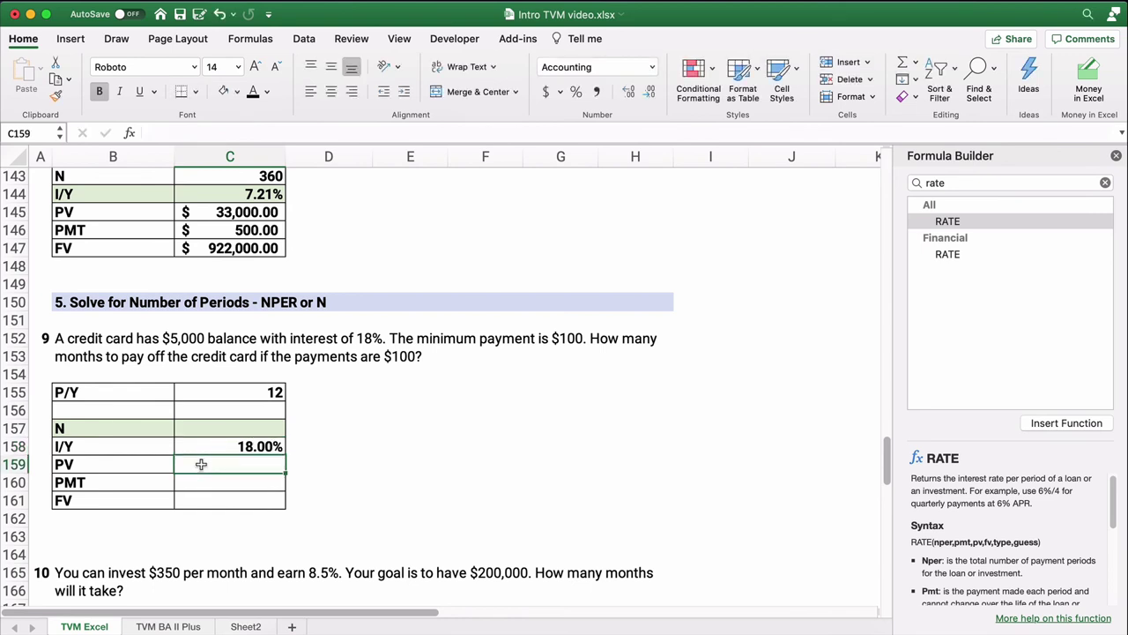
pyautogui.write('5000')
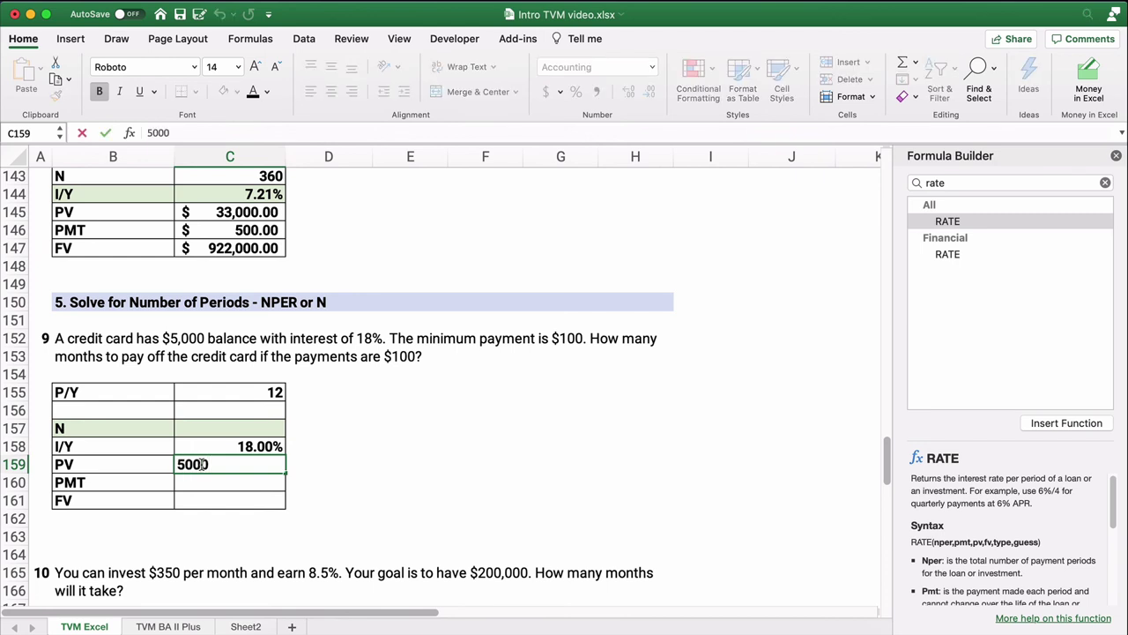
pyautogui.press('Return')
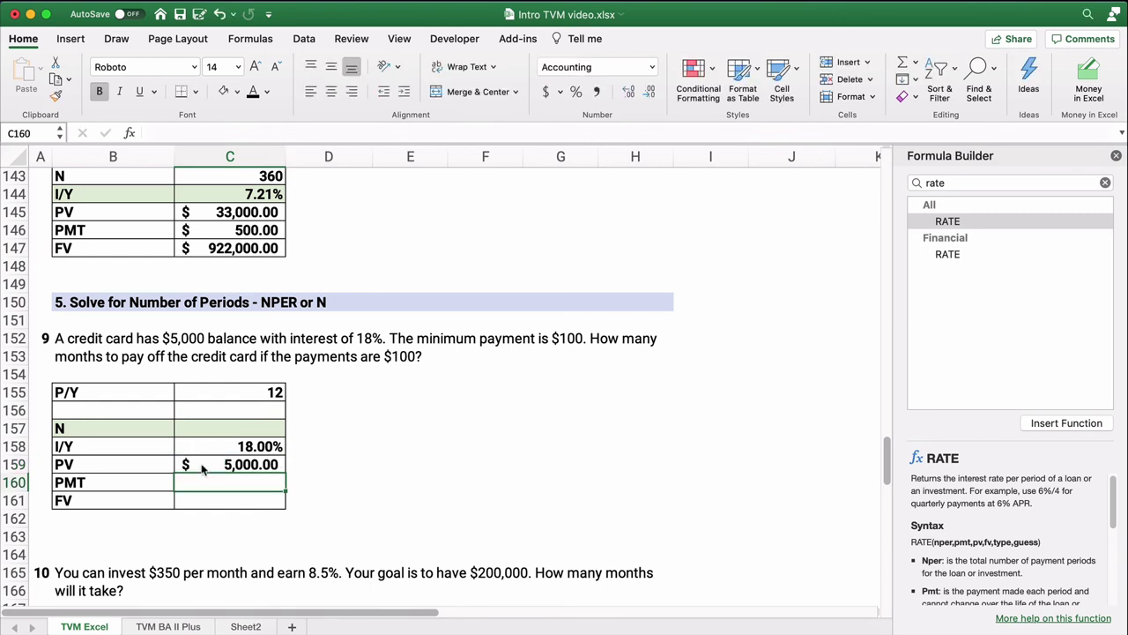
pyautogui.write('100')
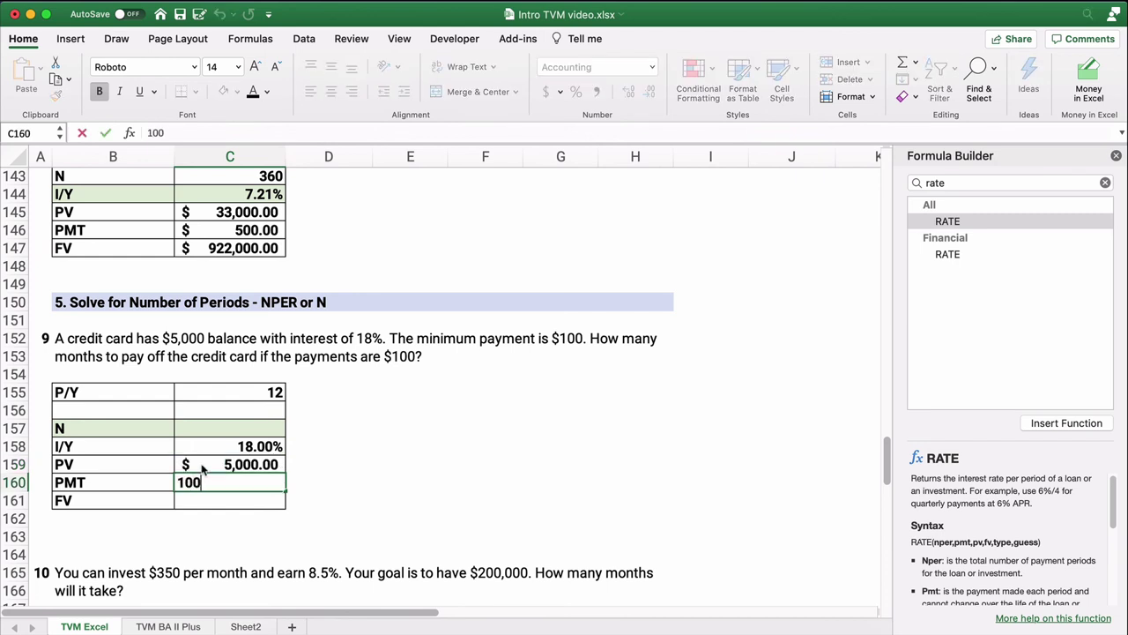
pyautogui.press('Return')
pyautogui.press('Up')
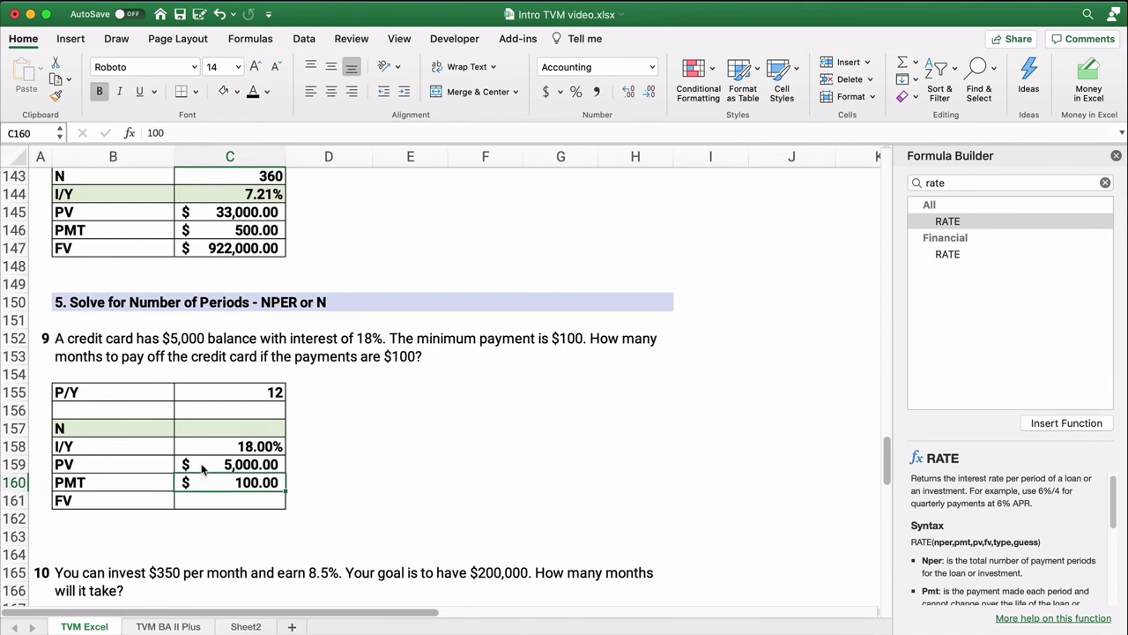
pyautogui.write('-100')
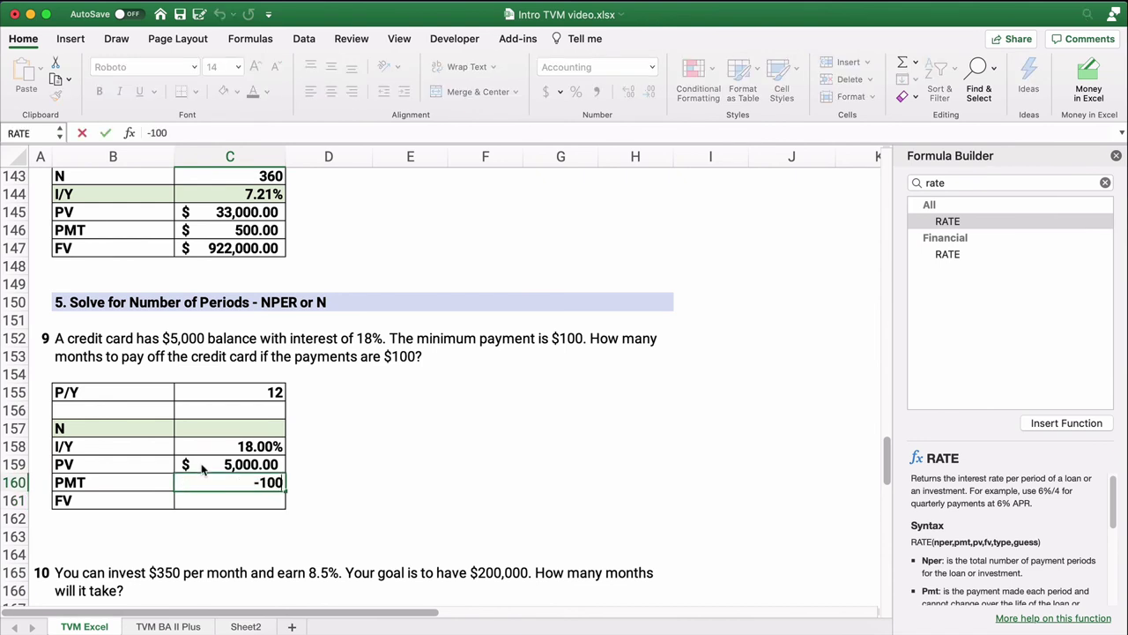
pyautogui.press('Return')
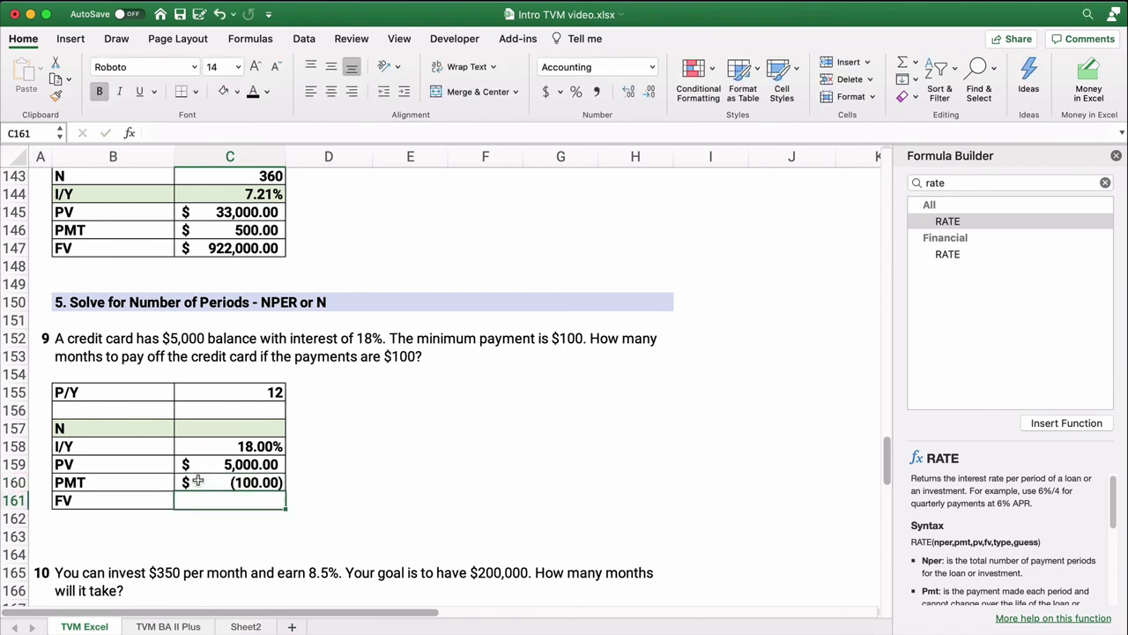
# Enter 0 as problem 9's future value in C161 and insert the NPER function in C157
pyautogui.write('0')
pyautogui.press('Return')
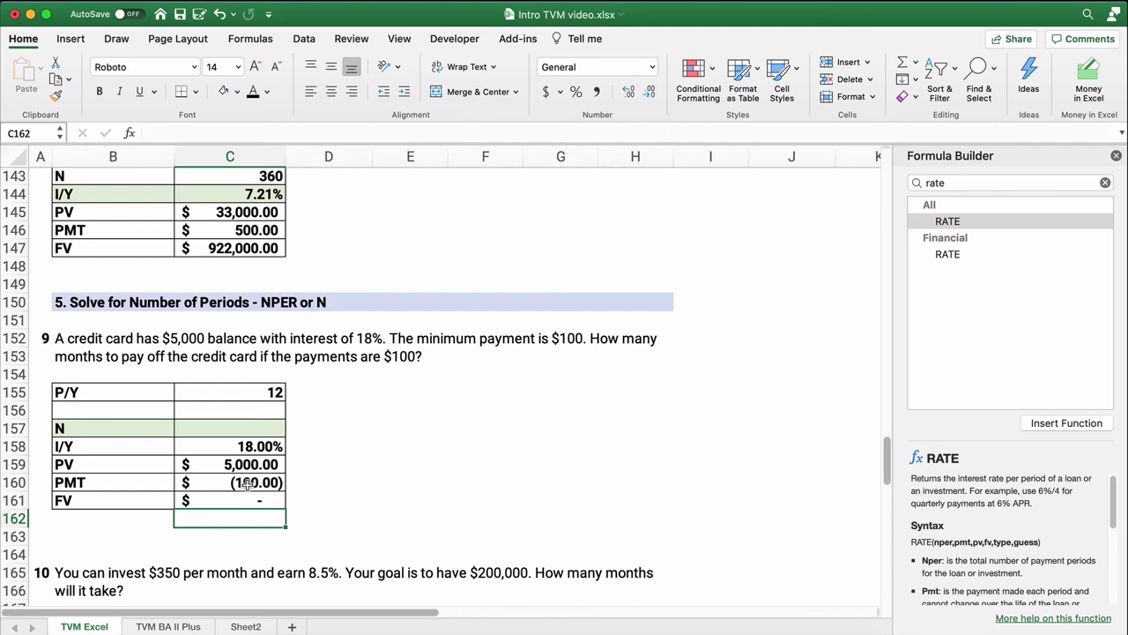
pyautogui.click(248, 429)
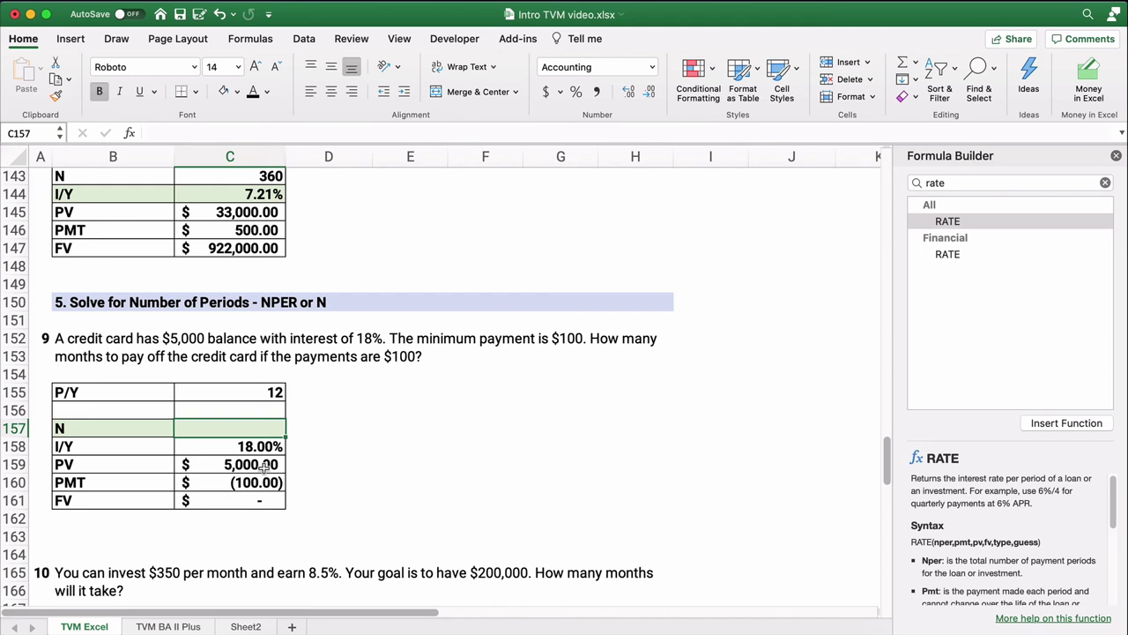
pyautogui.doubleClick(940, 183)
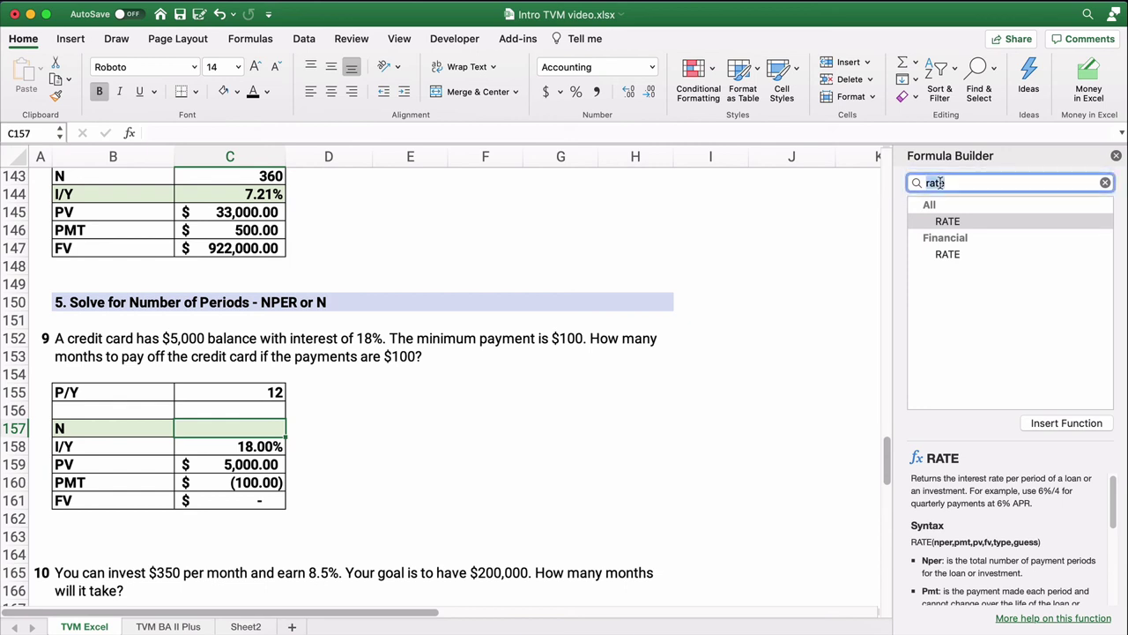
pyautogui.write('nper')
pyautogui.doubleClick(947, 221)
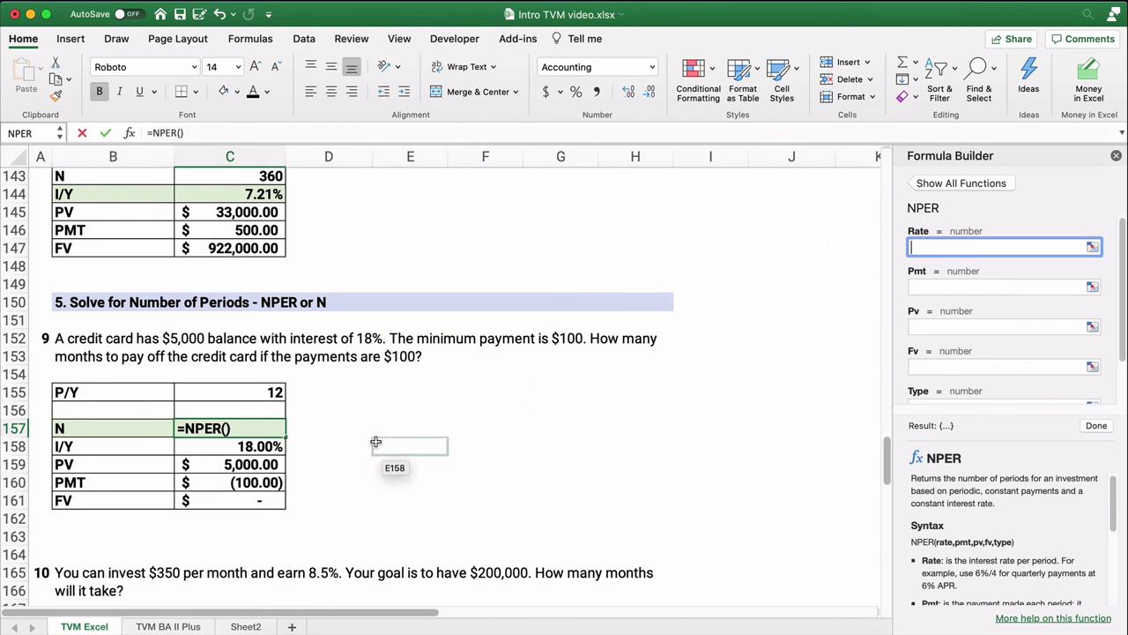
# Set the NPER function's Rate in C157 to C158/C155 and its Pmt to C160
pyautogui.click(270, 446)
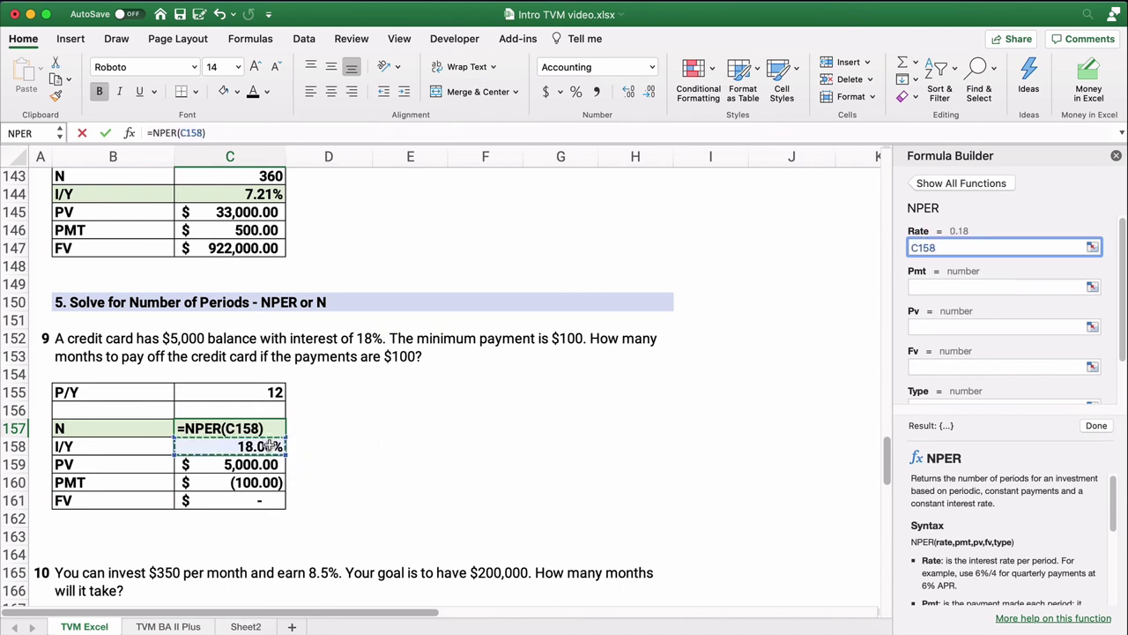
pyautogui.write('/')
pyautogui.click(260, 394)
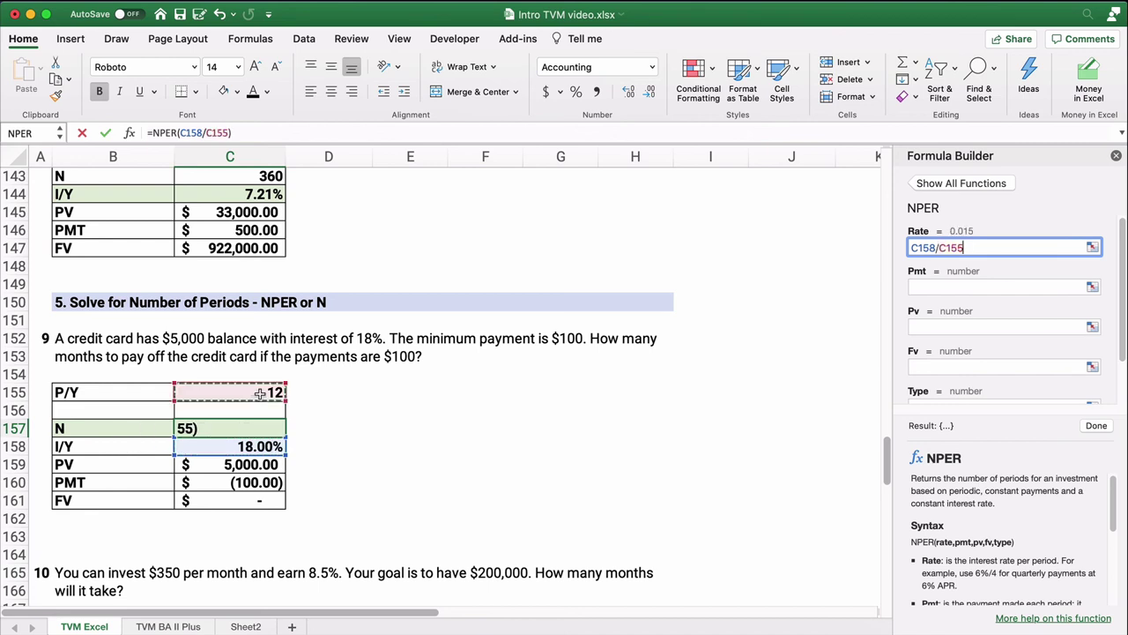
pyautogui.click(929, 288)
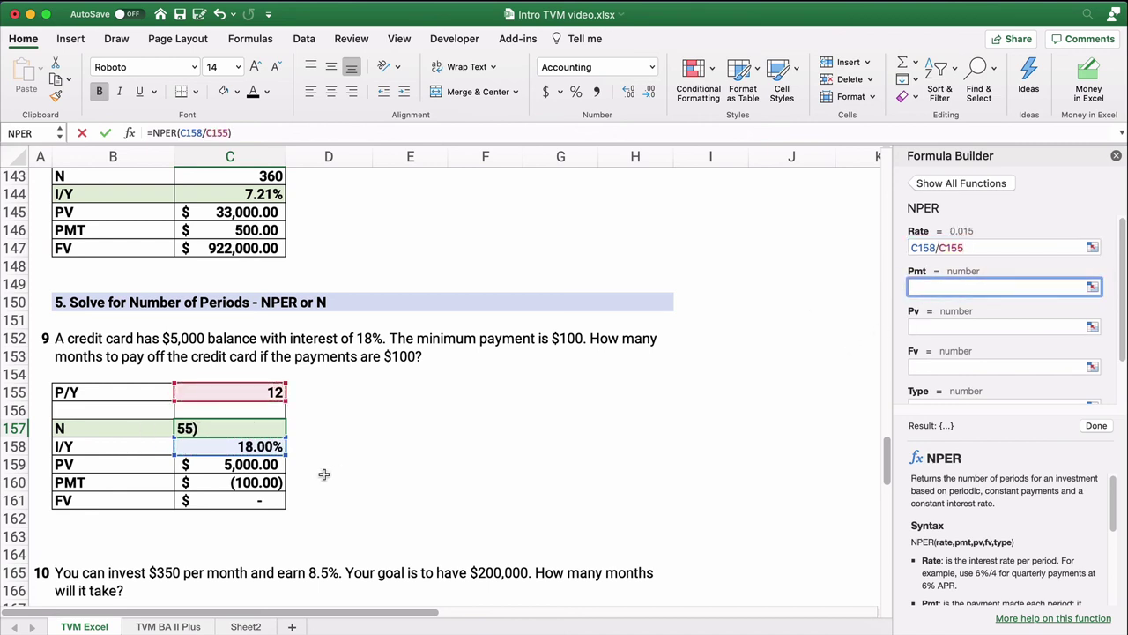
pyautogui.click(254, 482)
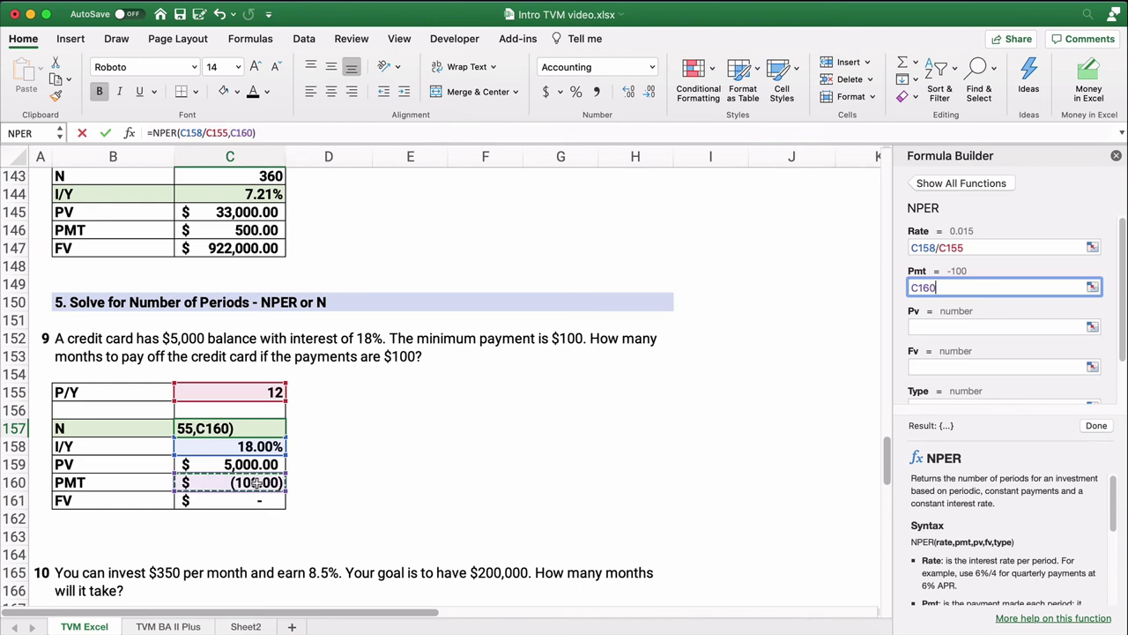
# Complete the NPER function in C157 with Pv C159, Fv C161 and Type 0
pyautogui.click(927, 324)
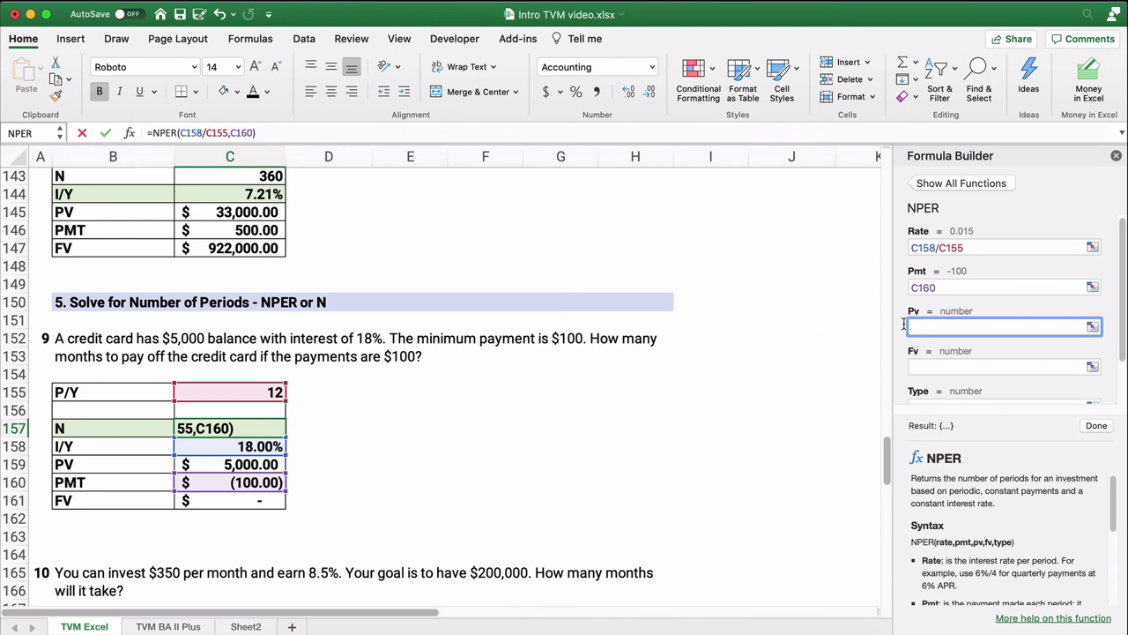
pyautogui.click(268, 465)
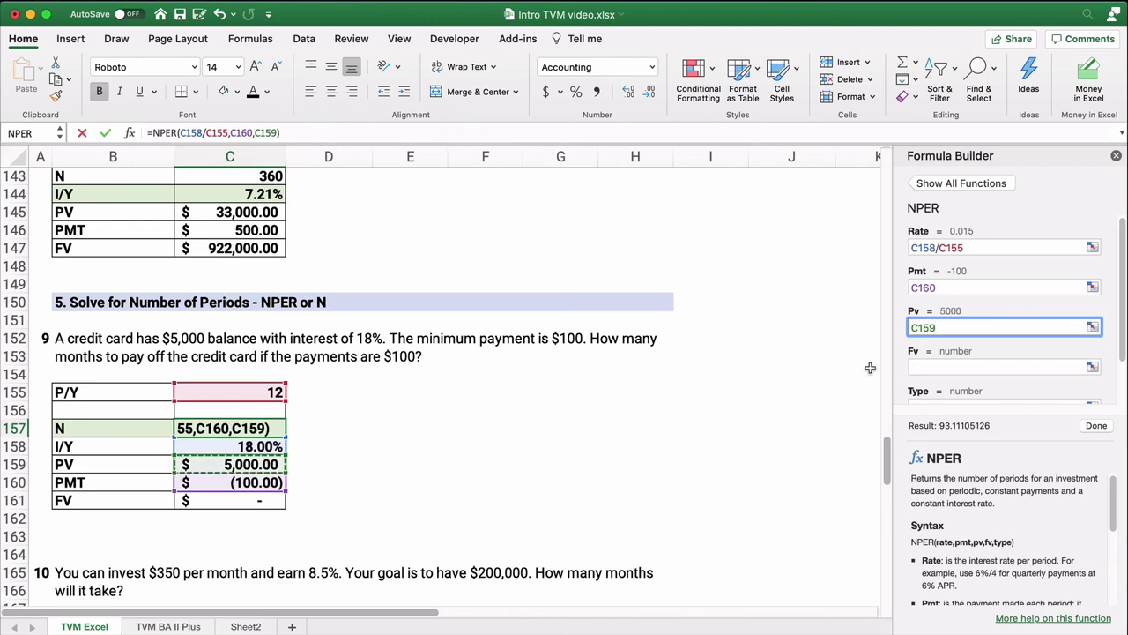
pyautogui.press('Tab')
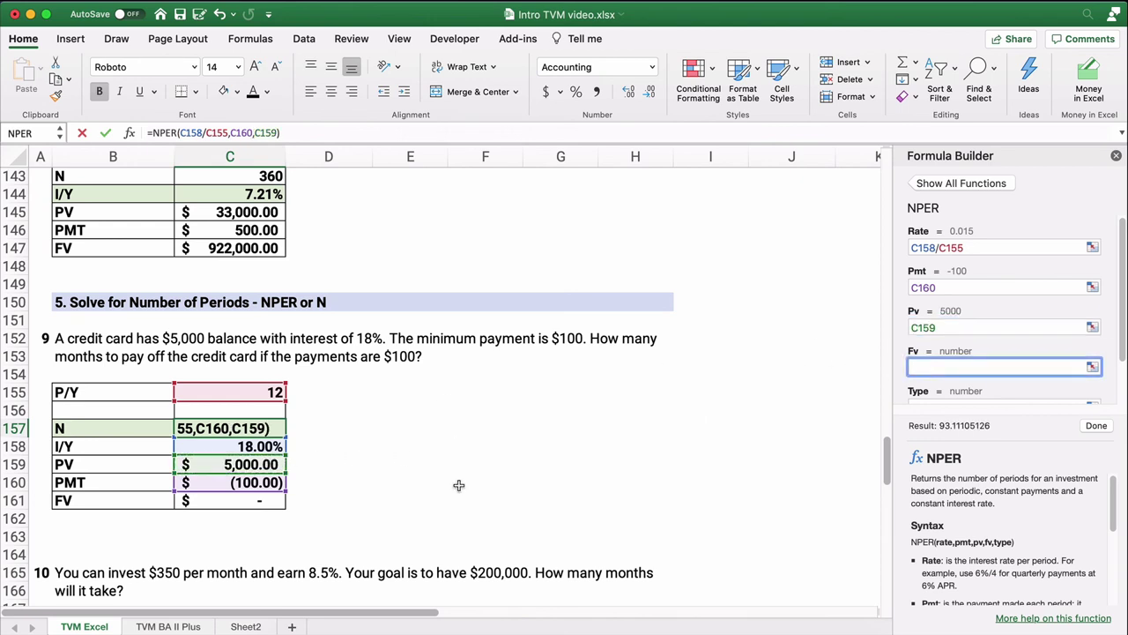
pyautogui.click(272, 501)
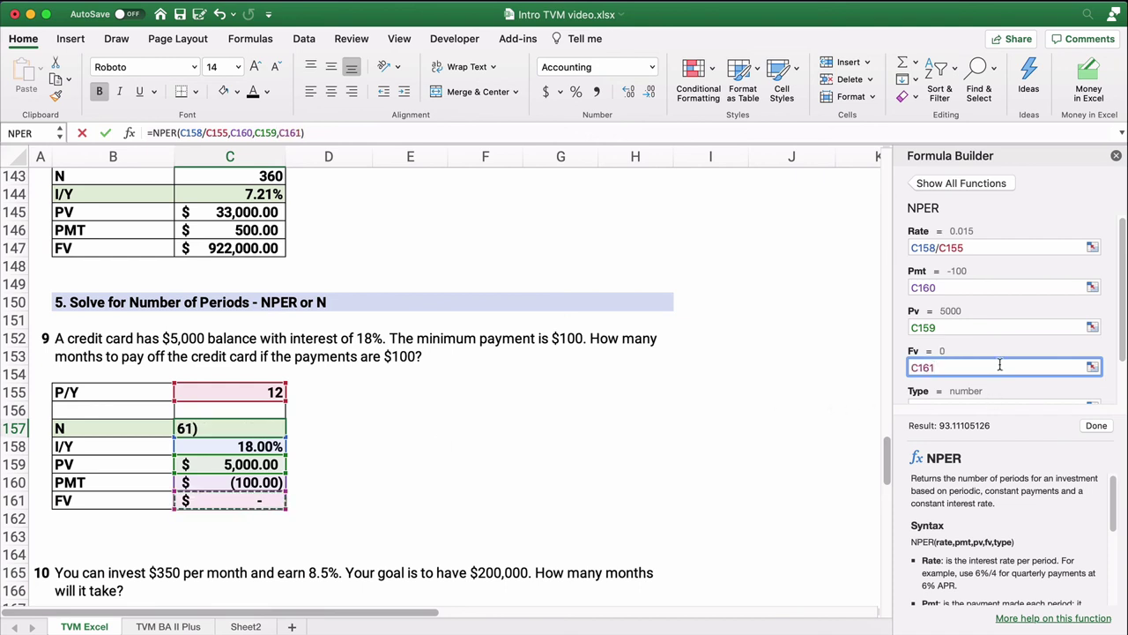
pyautogui.scroll(-2, 1000, 362)
pyautogui.click(938, 353)
pyautogui.write('0')
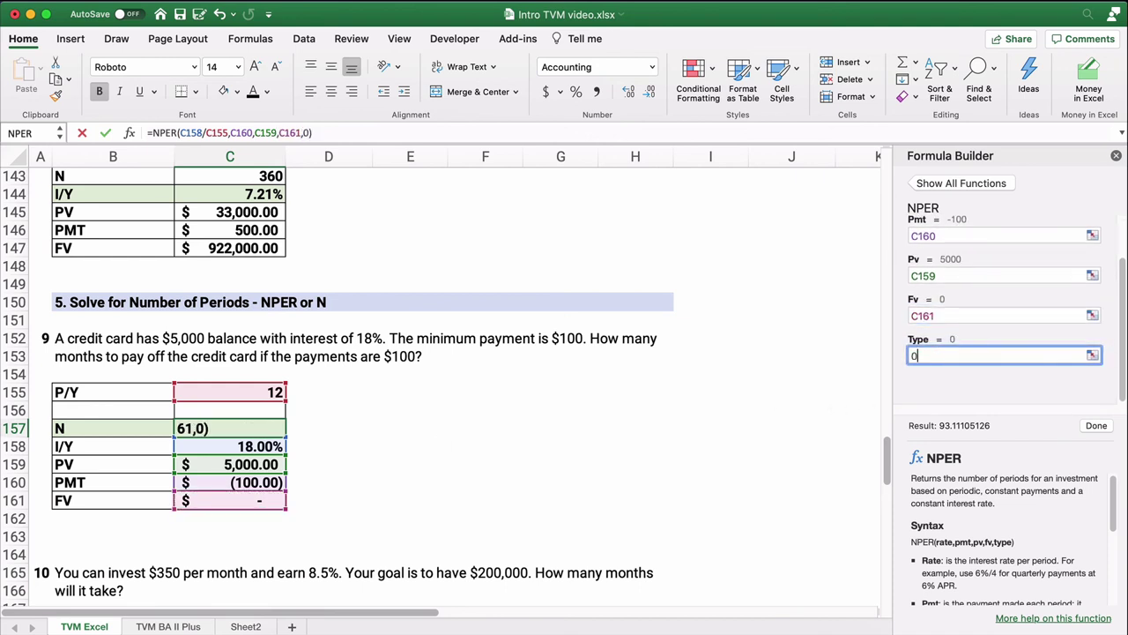
pyautogui.click(1095, 426)
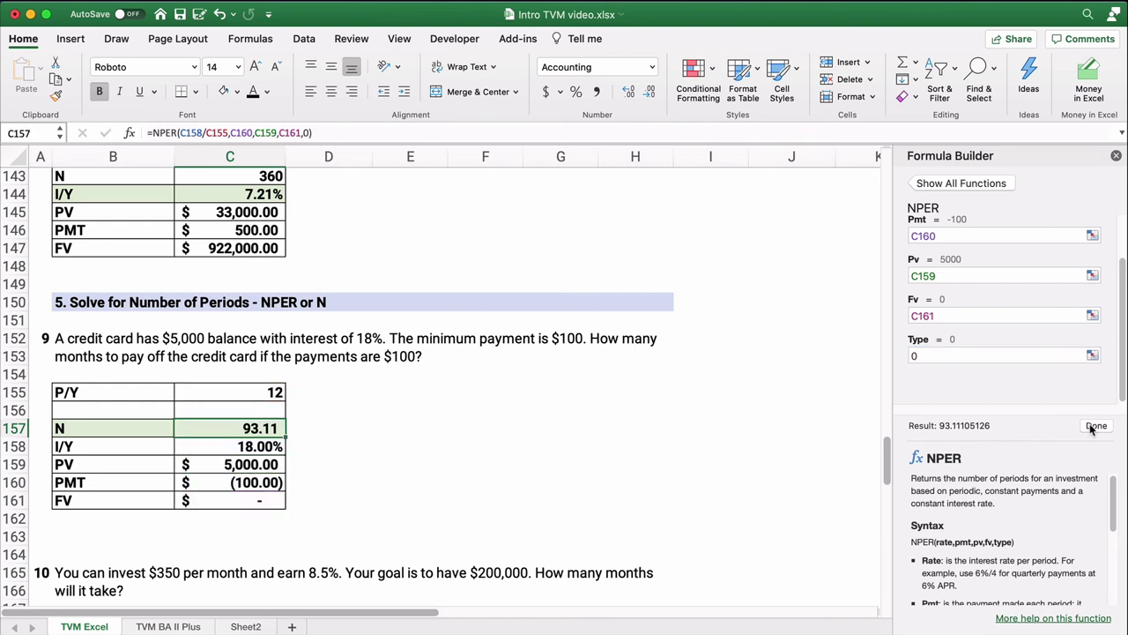
# Convert problem 9's number of months to years in E157 with =C157/12, and undo that entry
pyautogui.click(357, 424)
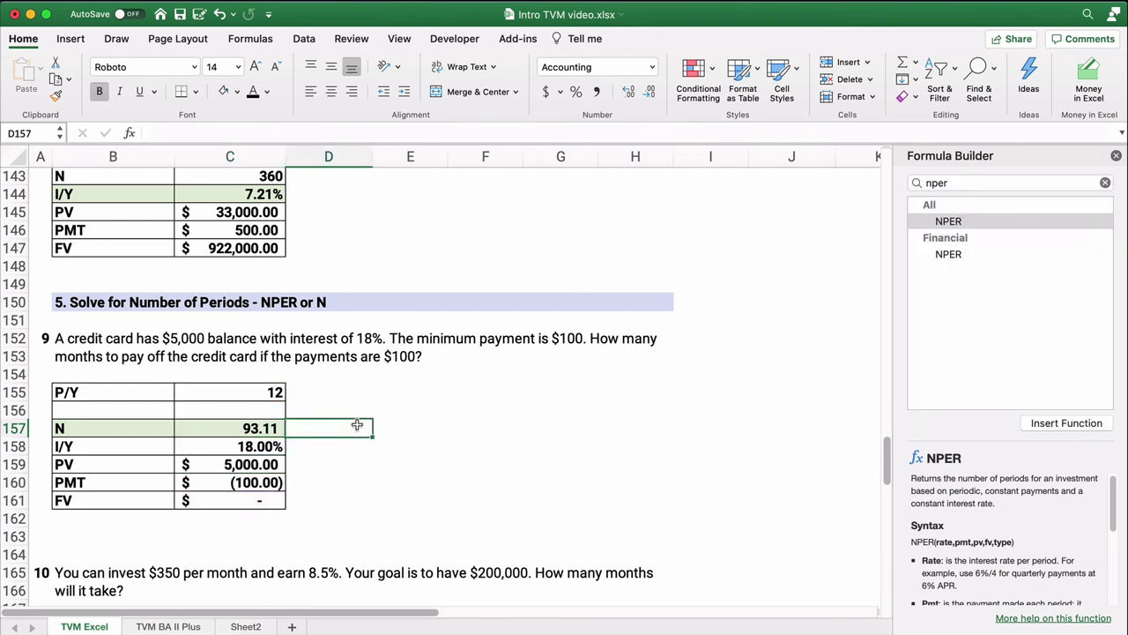
pyautogui.click(446, 424)
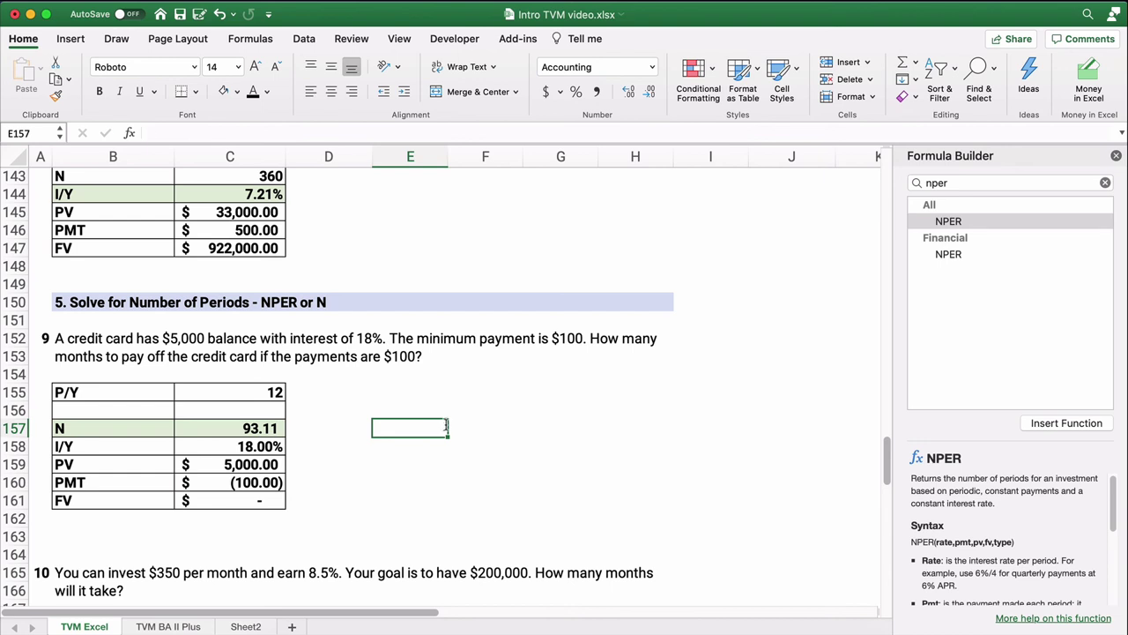
pyautogui.write('=')
pyautogui.press('Left')
pyautogui.press('Left')
pyautogui.write('/12')
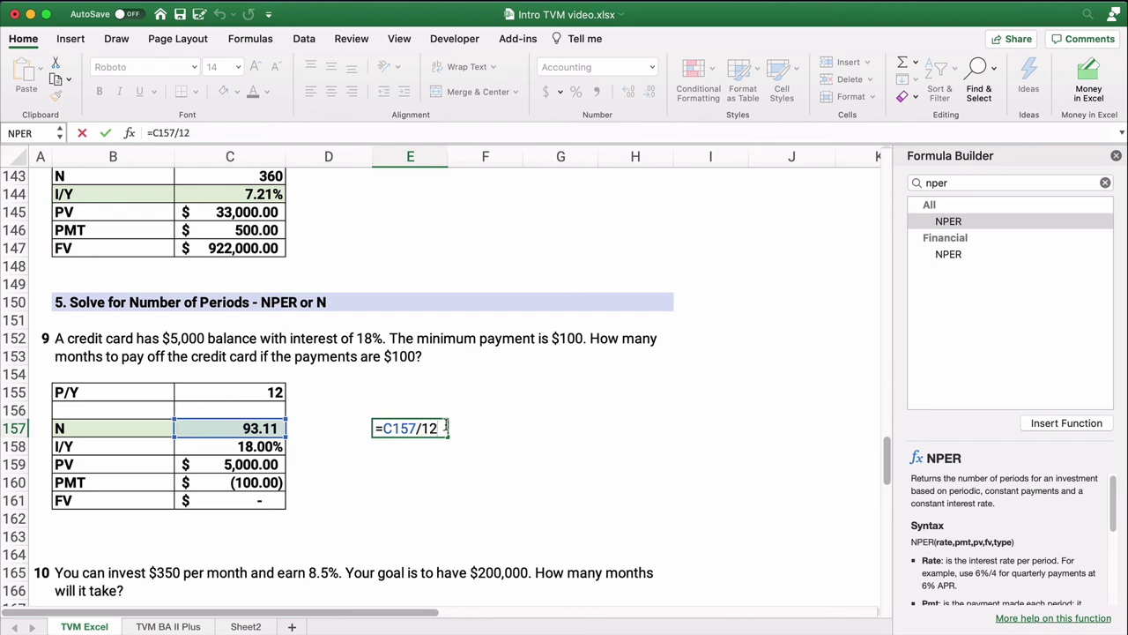
pyautogui.press('Return')
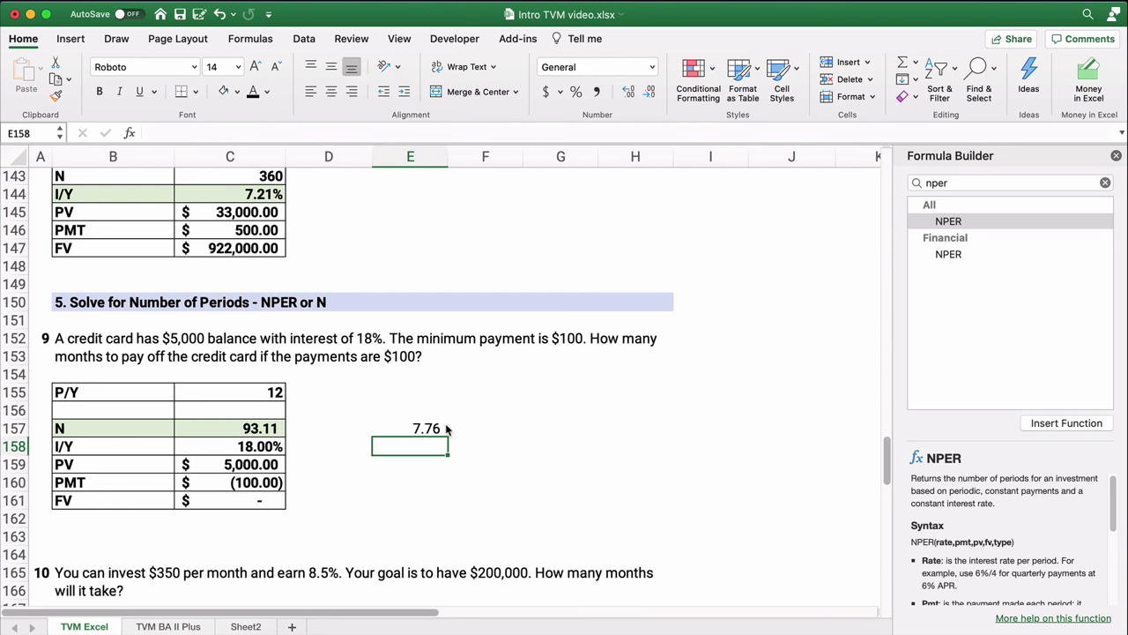
pyautogui.click(420, 428)
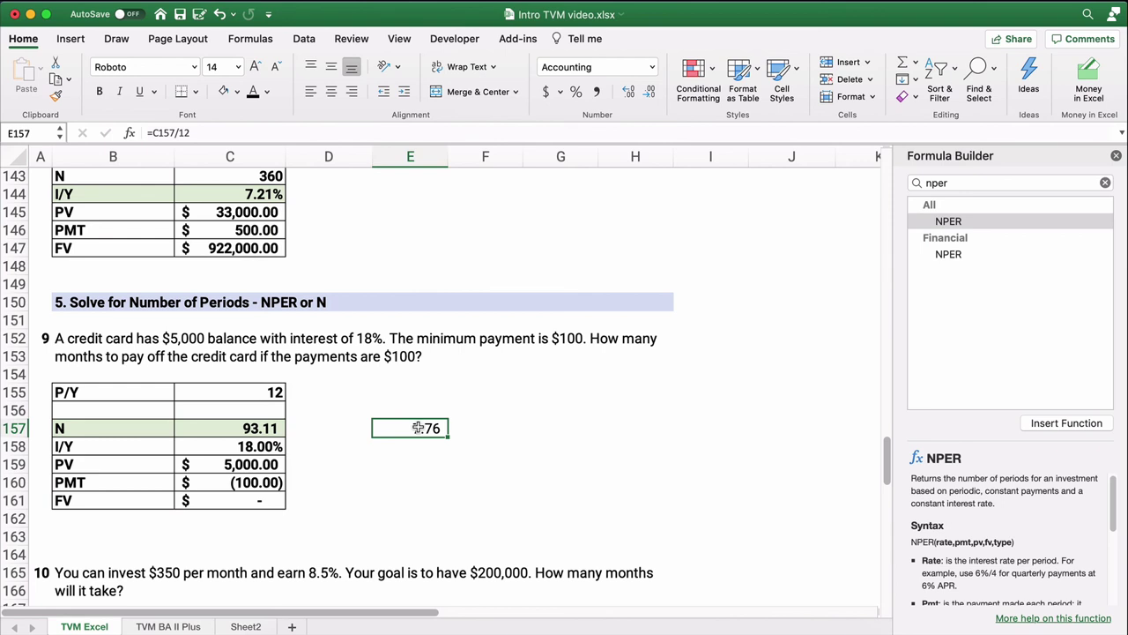
pyautogui.press('super+z')
# For investment problem 10, enter 12 as P/Y in C168 and 8.5% as I/Y in C171
pyautogui.scroll(-5, 419, 431)
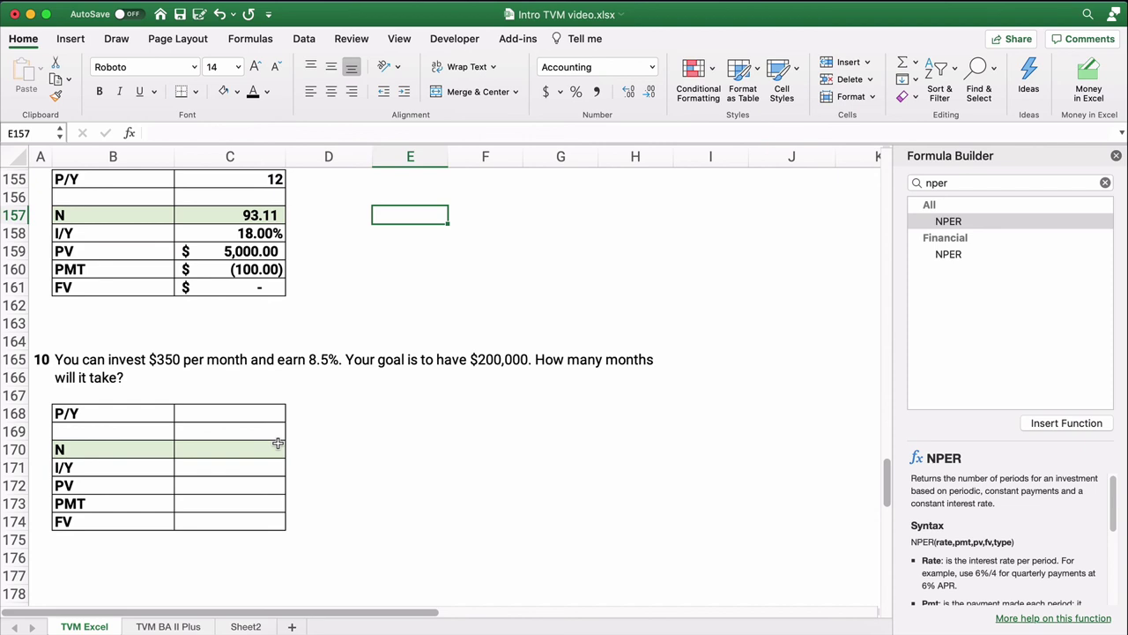
pyautogui.click(228, 409)
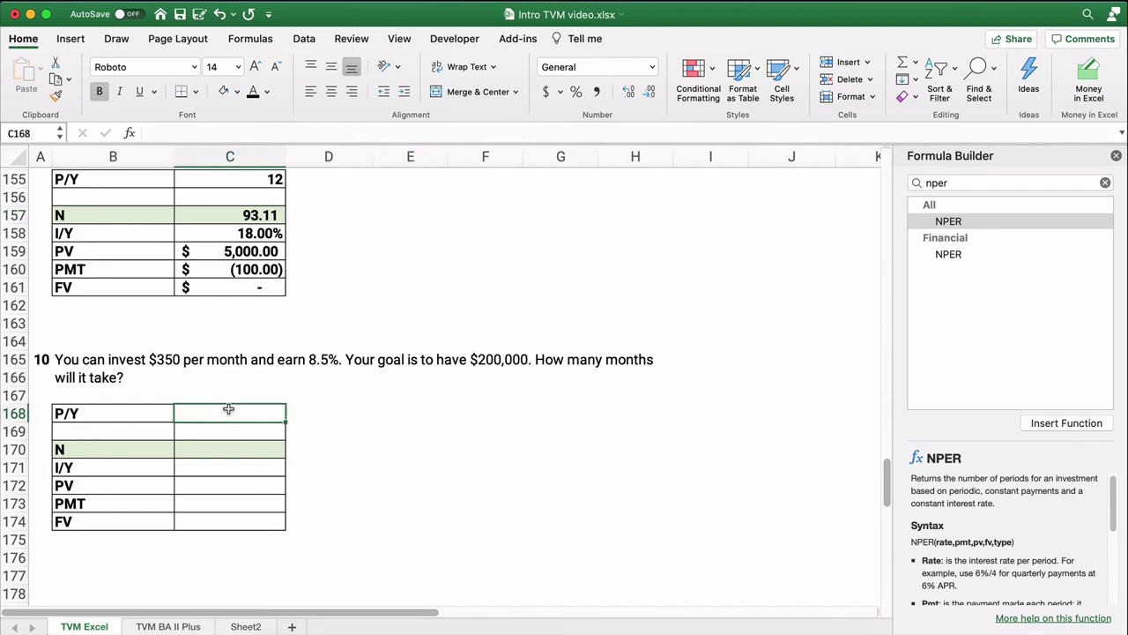
pyautogui.write('12')
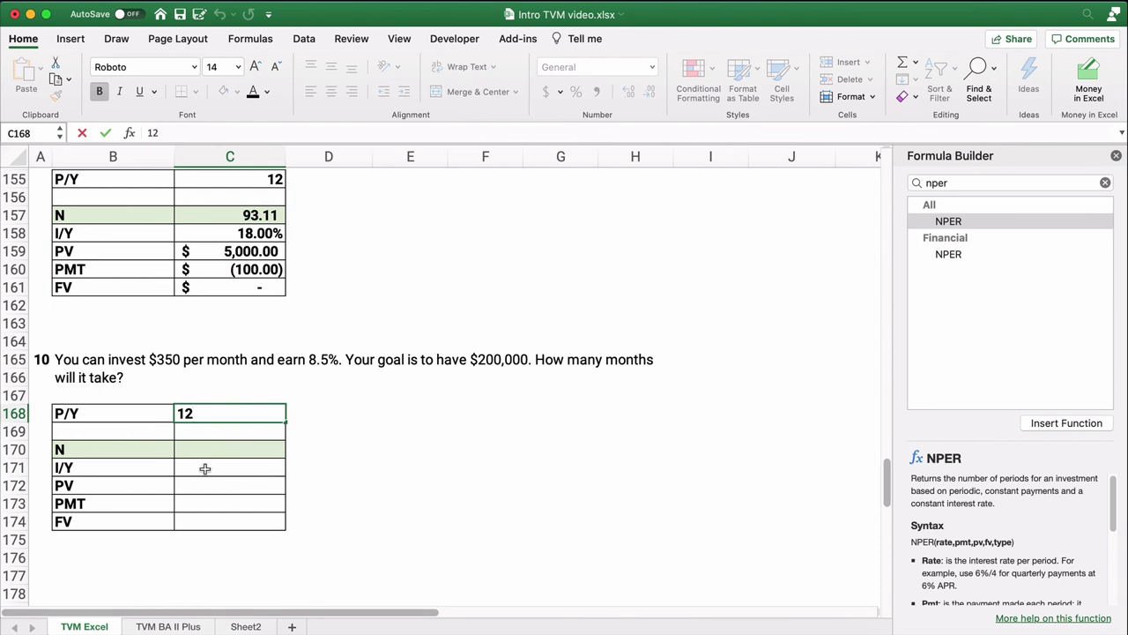
pyautogui.click(204, 468)
pyautogui.write('8.5')
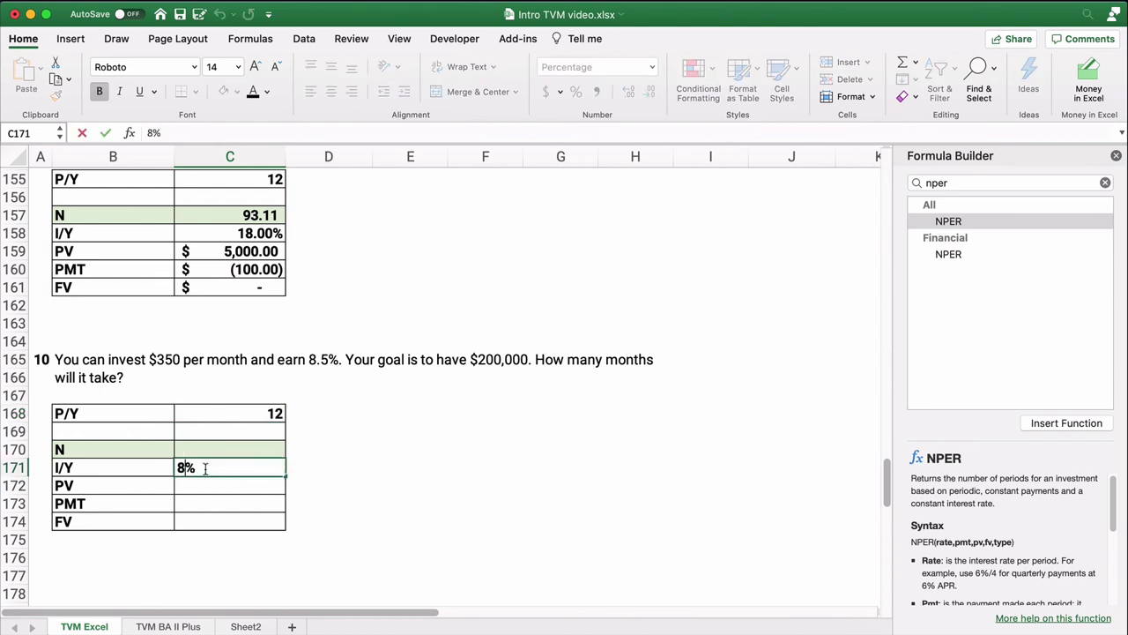
pyautogui.press('Return')
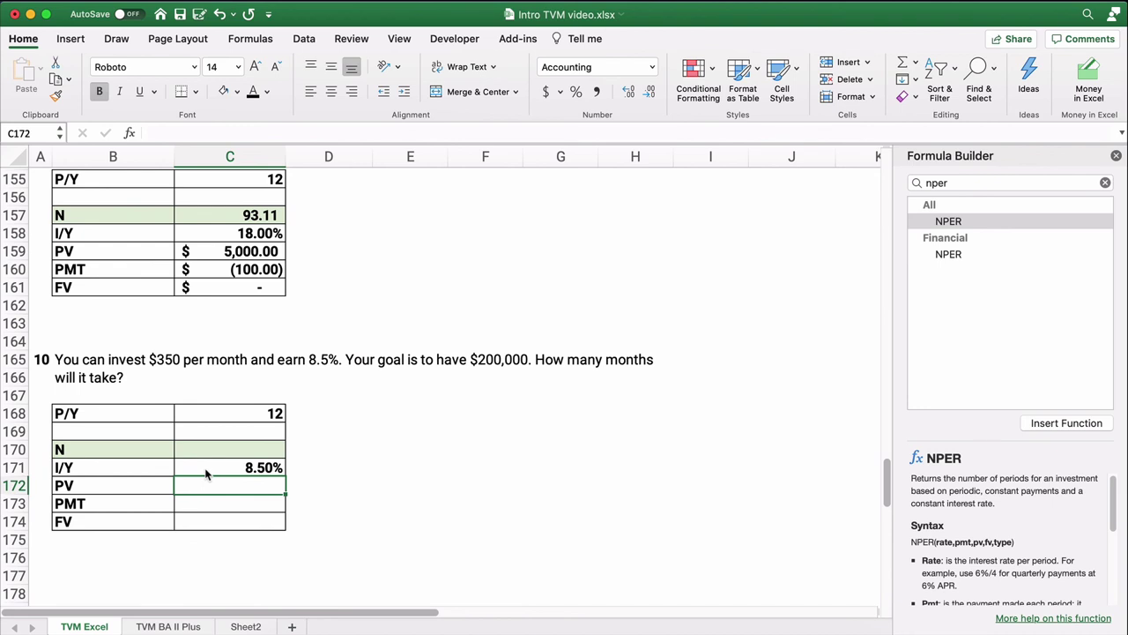
# Enter problem 10's PV of 0 in C172, PMT of 350 in C173 and FV of 200000 in C174
pyautogui.write('0')
pyautogui.click(203, 501)
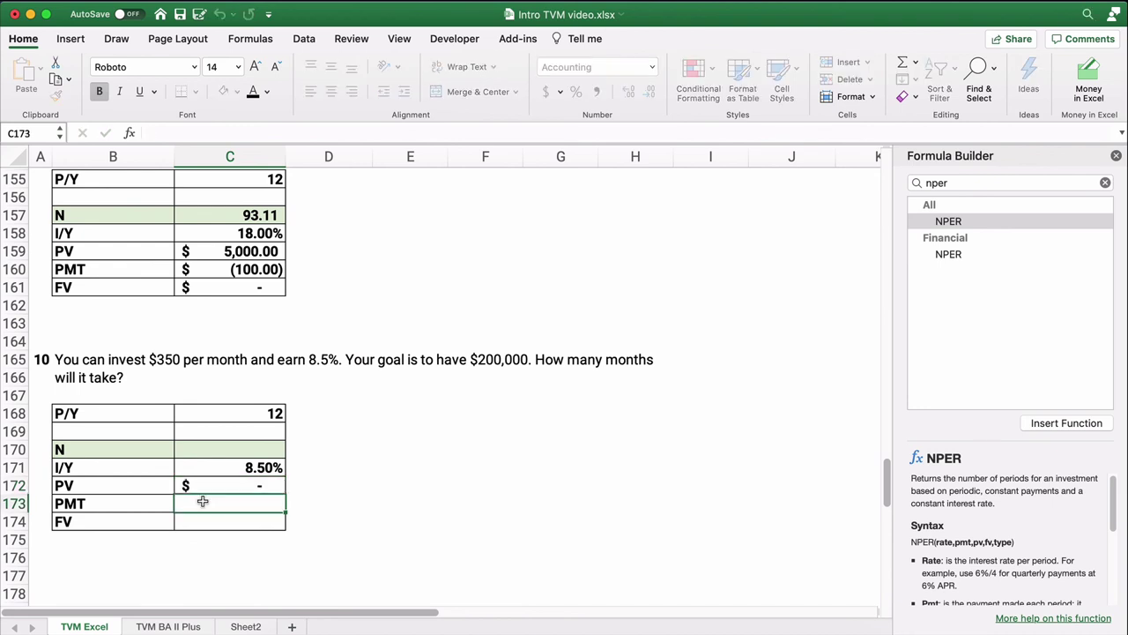
pyautogui.write('350')
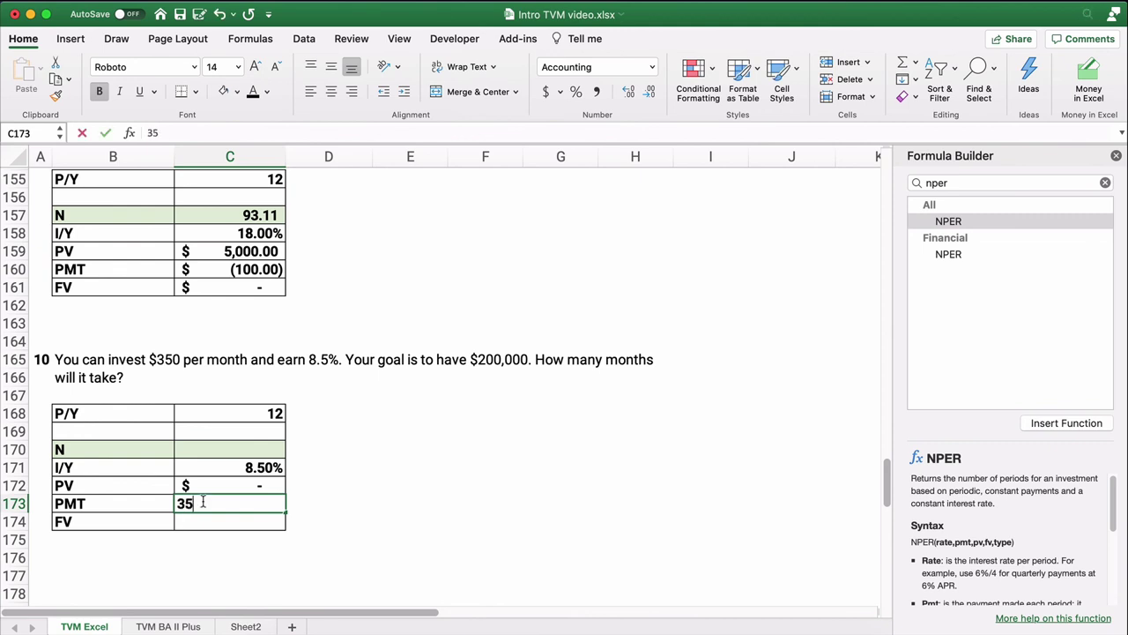
pyautogui.click(208, 519)
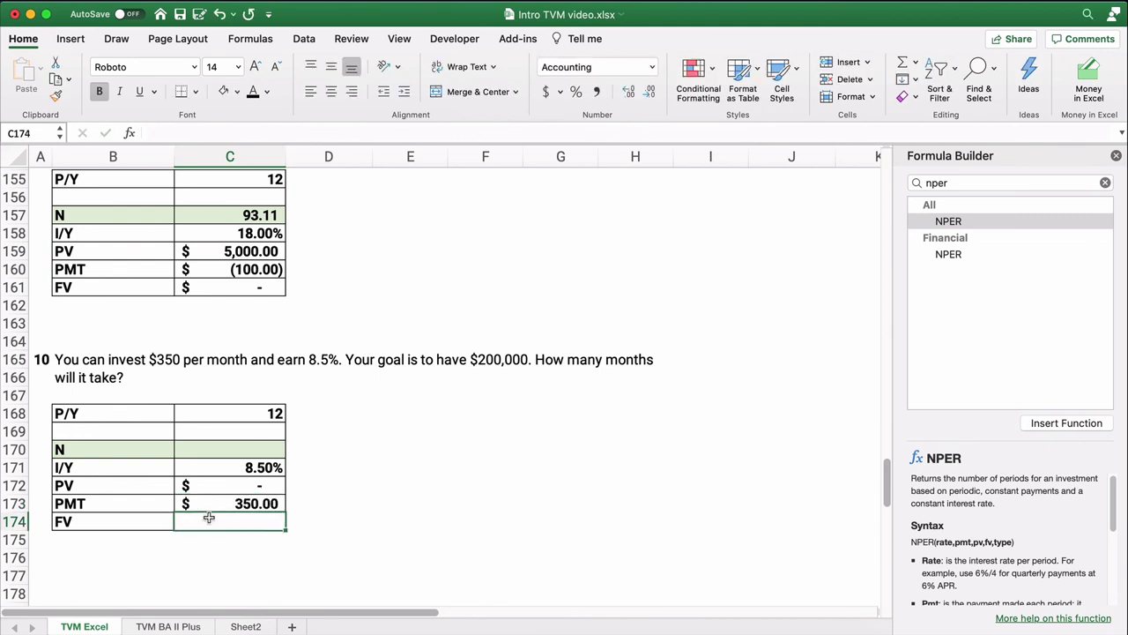
pyautogui.write('200000')
pyautogui.press('Return')
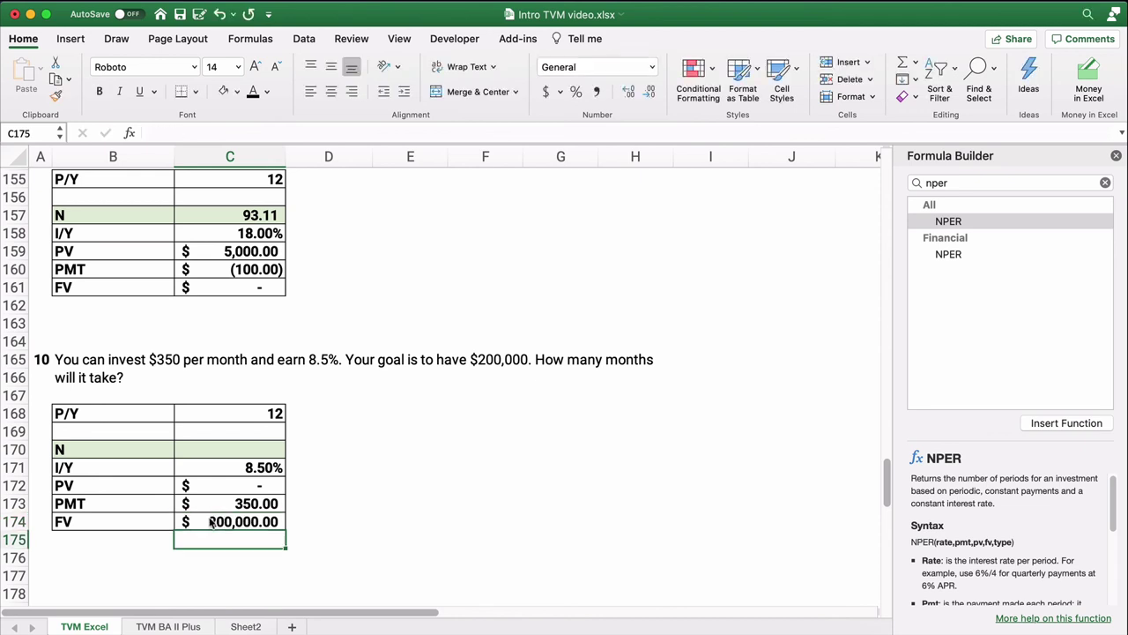
pyautogui.click(244, 496)
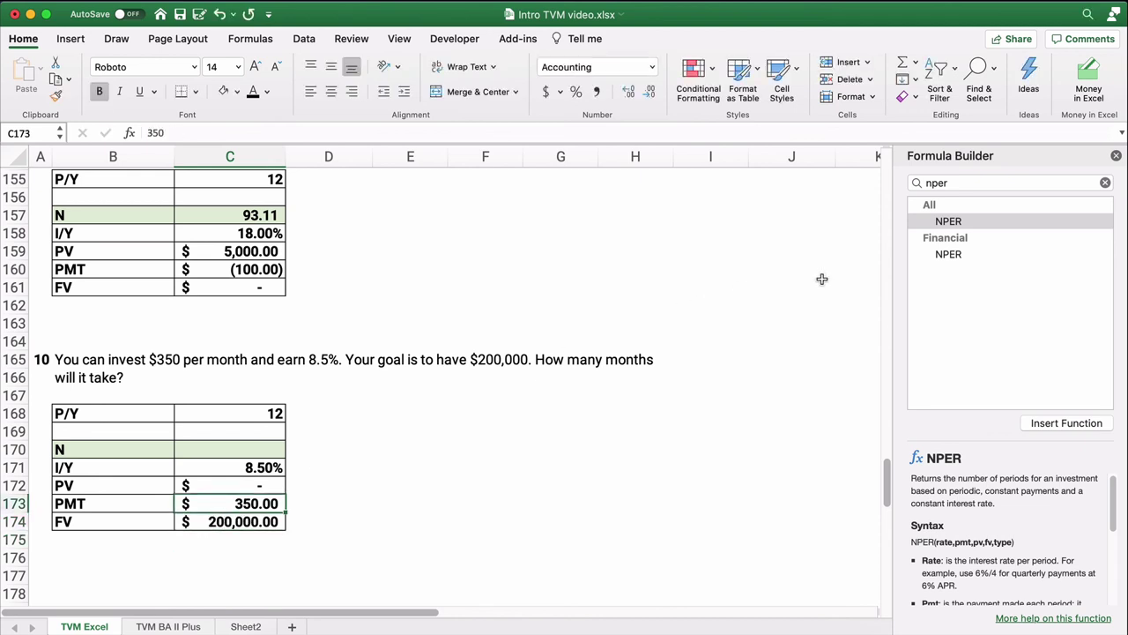
pyautogui.doubleClick(943, 231)
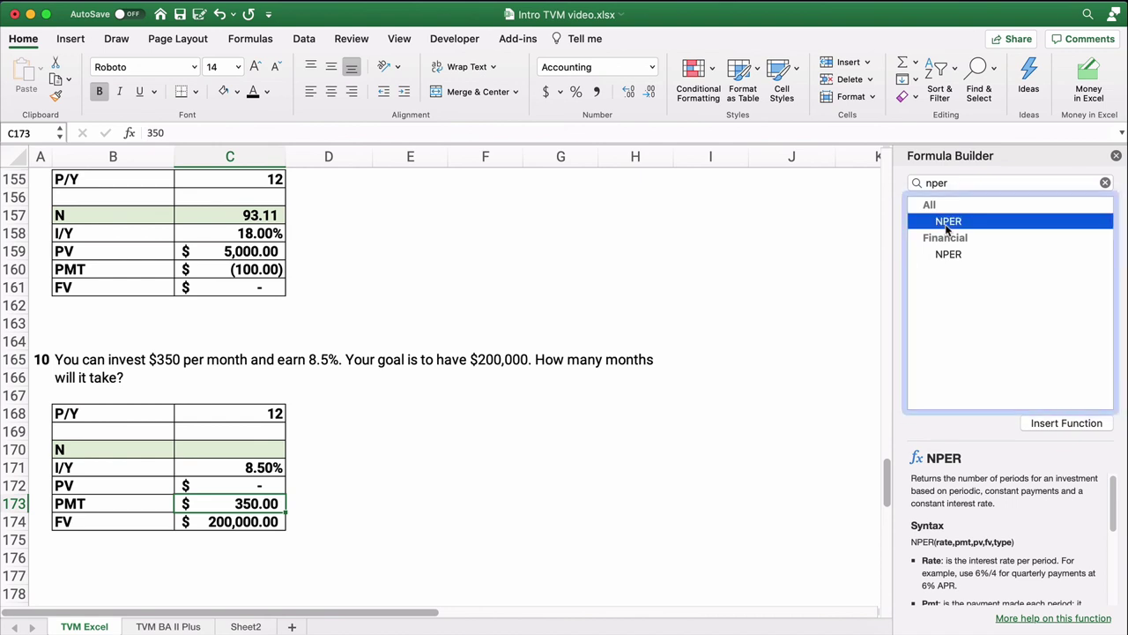
pyautogui.click(256, 467)
pyautogui.write('/')
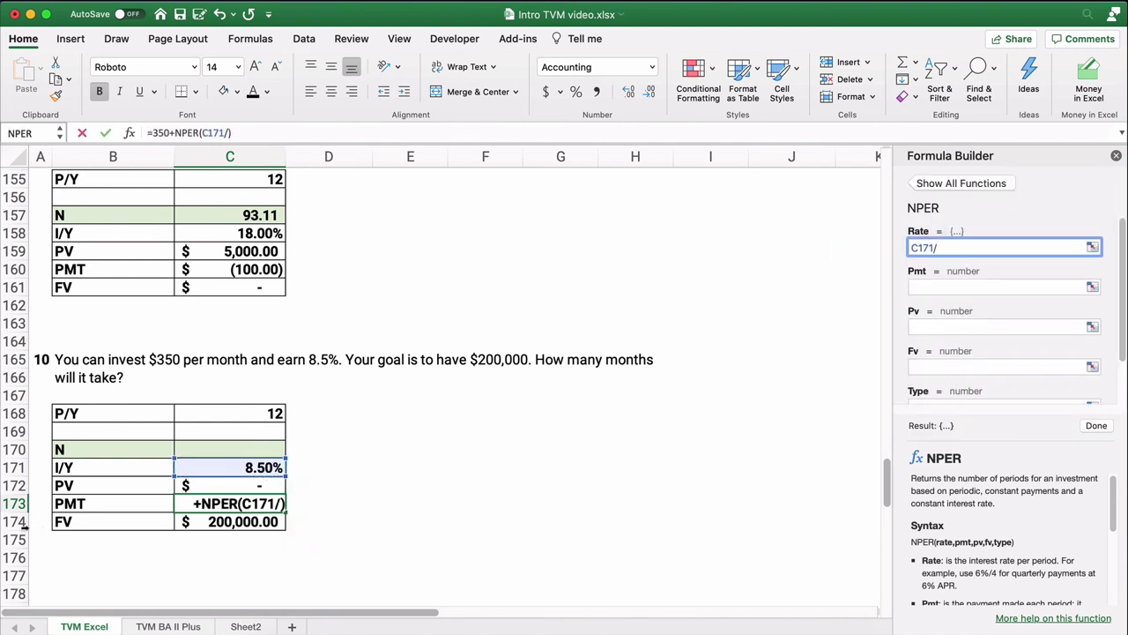
pyautogui.click(247, 413)
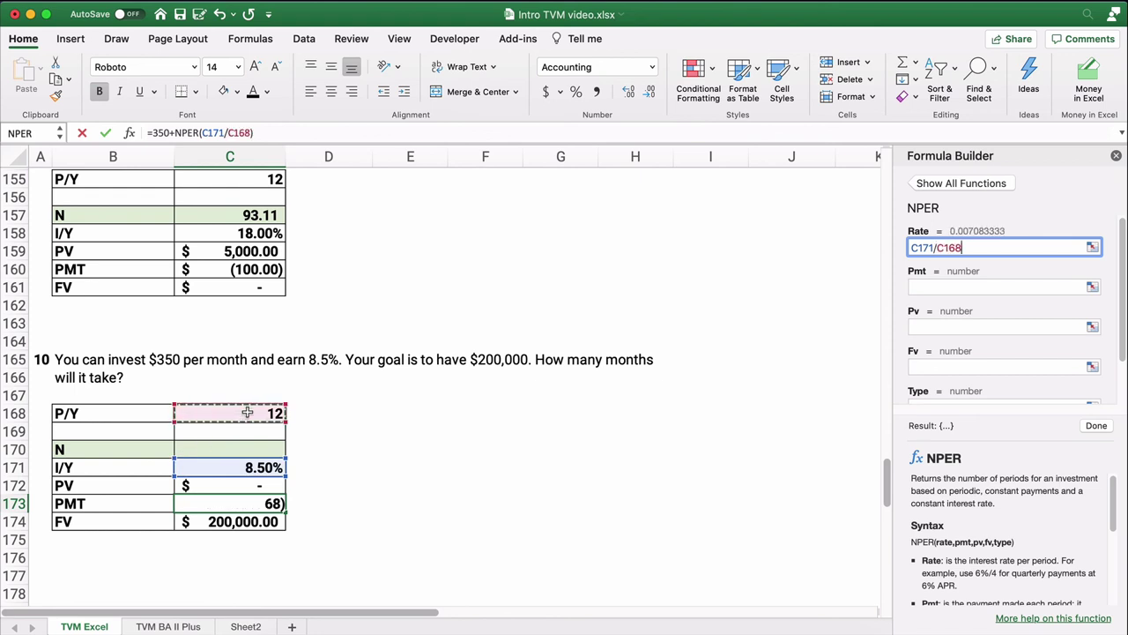
pyautogui.click(931, 287)
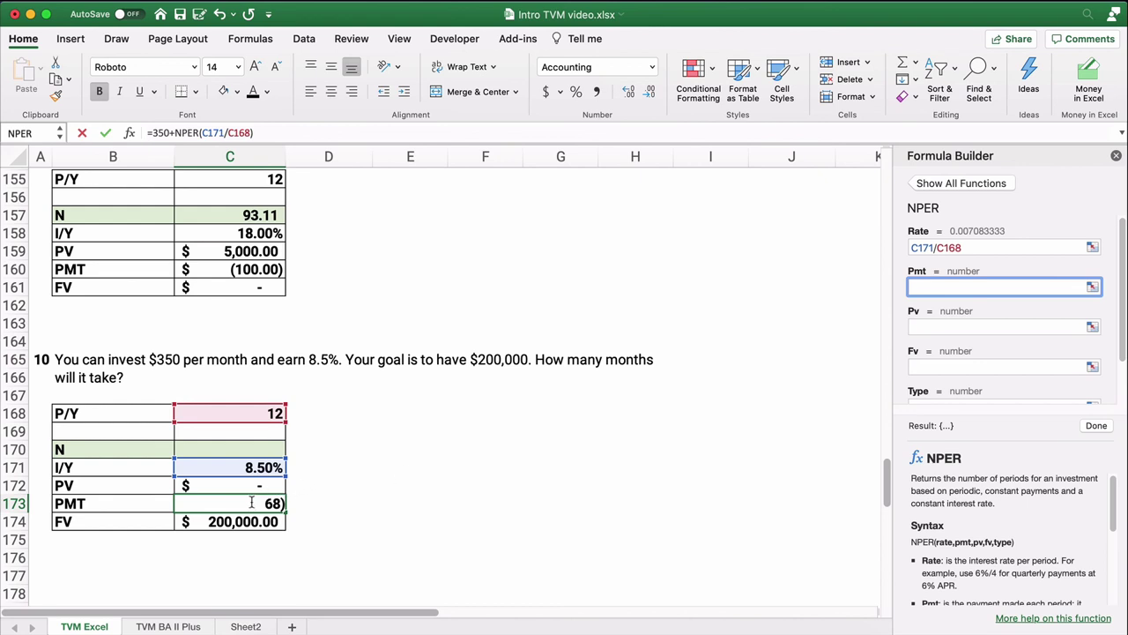
pyautogui.press('Escape')
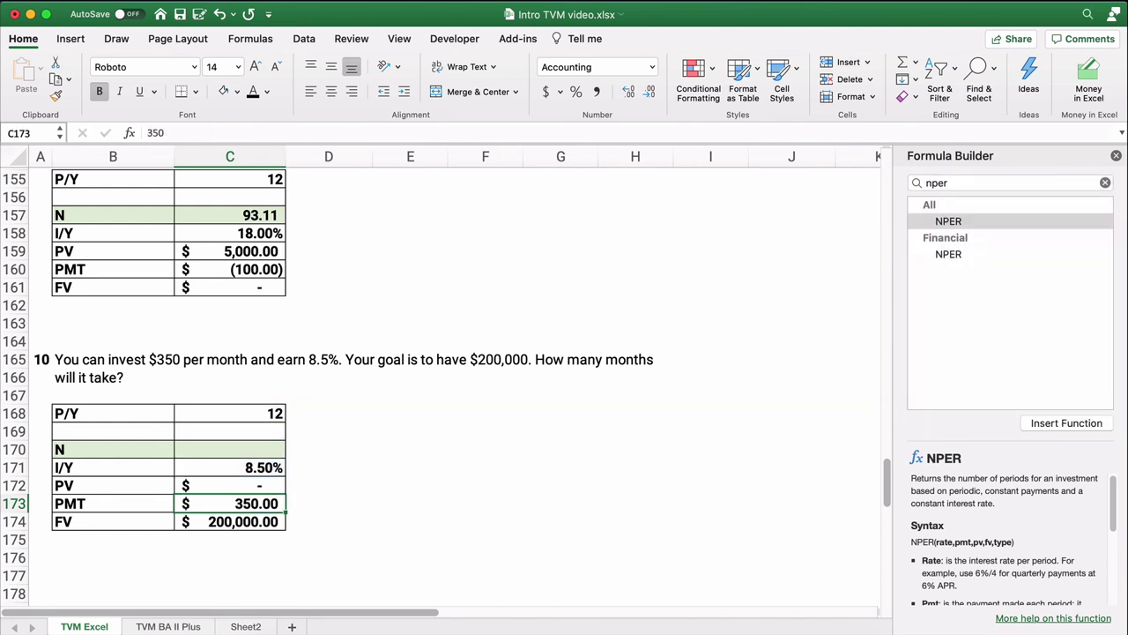
# Start an NPER function in C170 for problem 10 with Rate C171/C168, and go to its Pmt argument
pyautogui.click(271, 454)
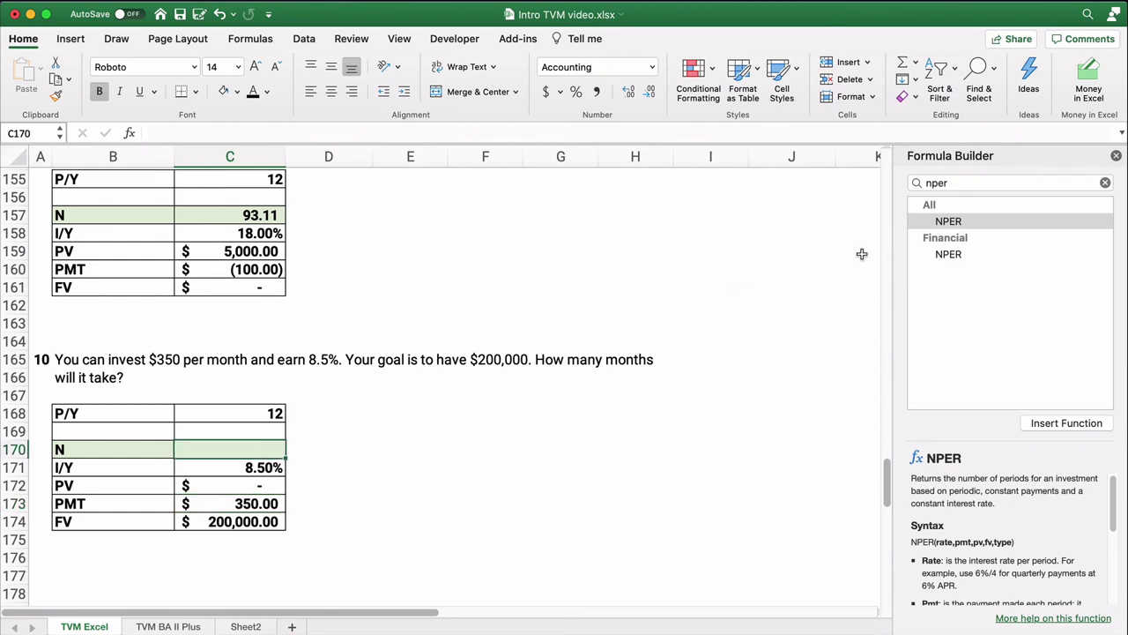
pyautogui.doubleClick(952, 221)
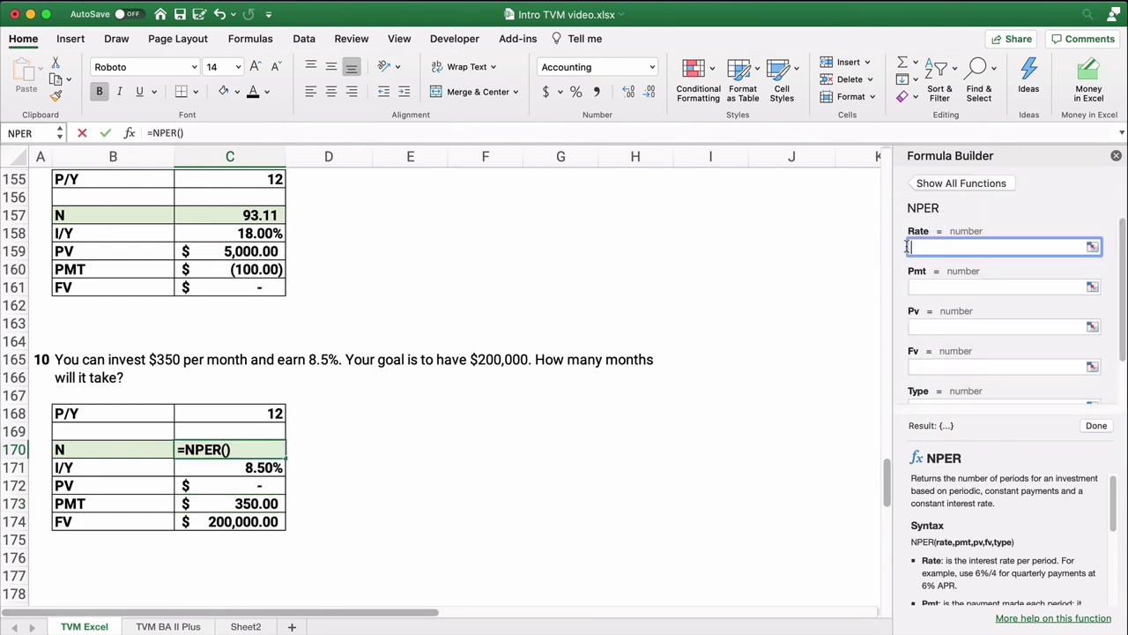
pyautogui.click(266, 468)
pyautogui.write('/')
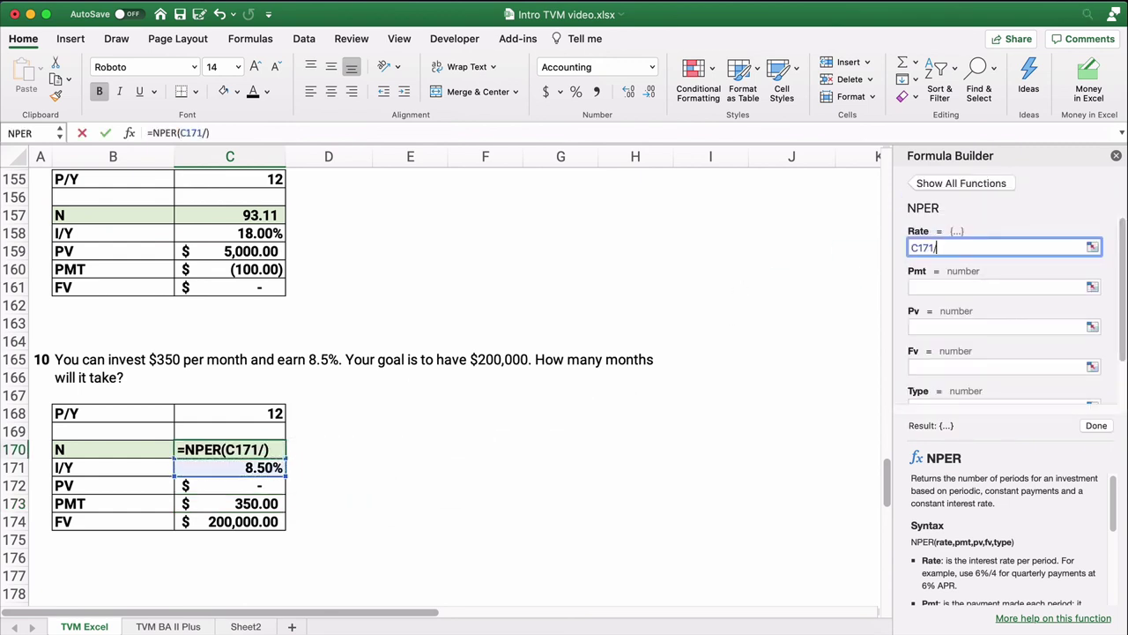
pyautogui.click(272, 412)
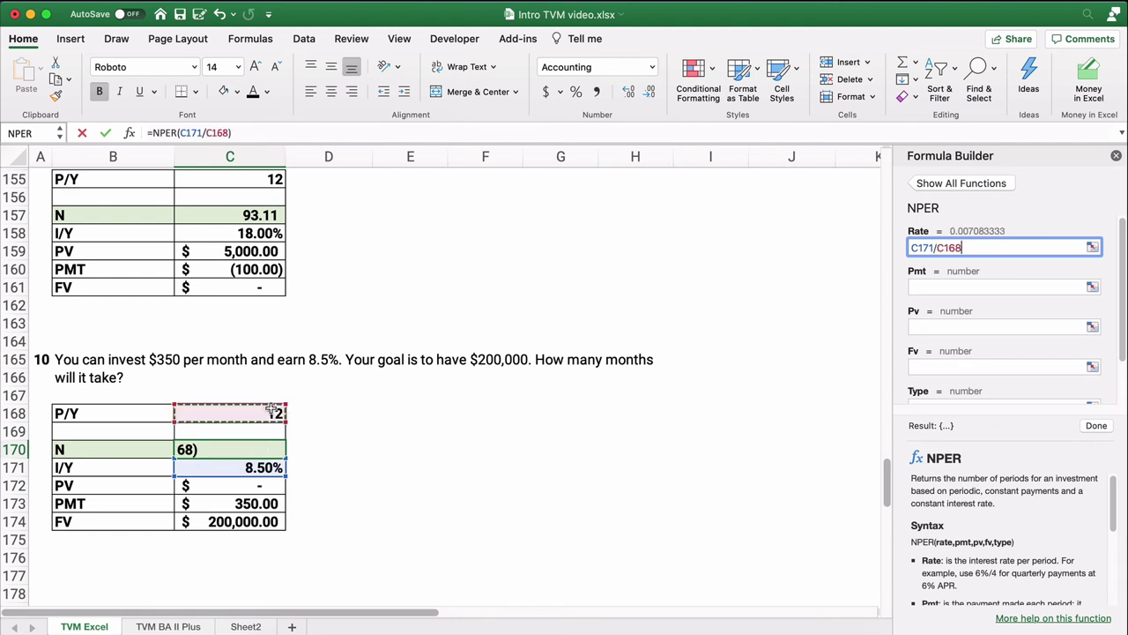
pyautogui.click(917, 287)
pyautogui.click(268, 504)
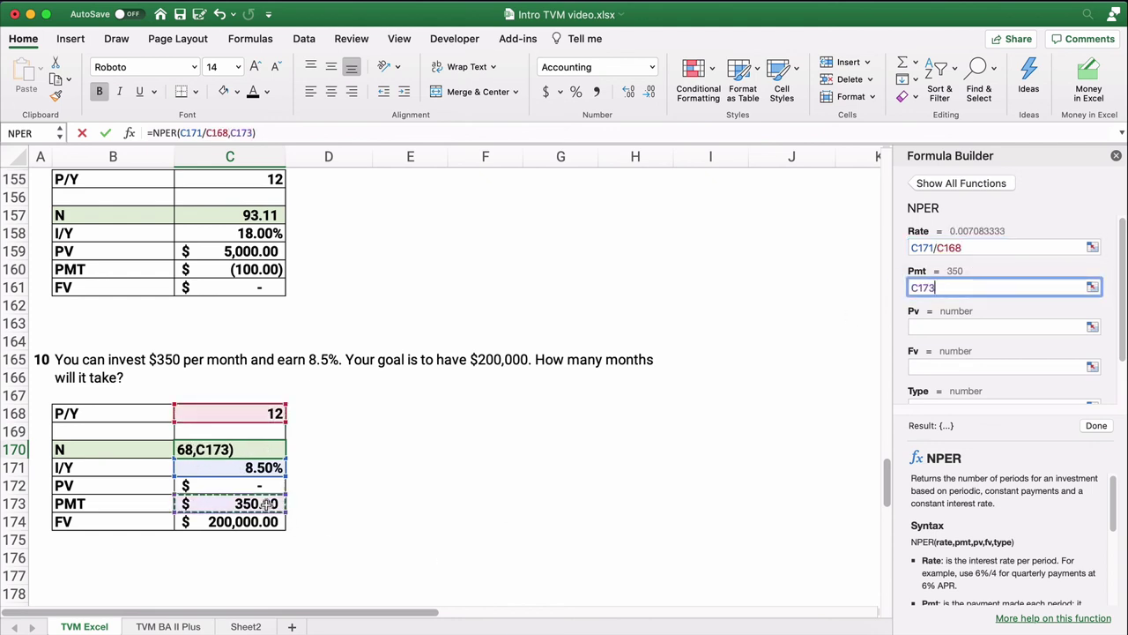
pyautogui.click(113, 503)
pyautogui.click(40, 504)
pyautogui.click(113, 503)
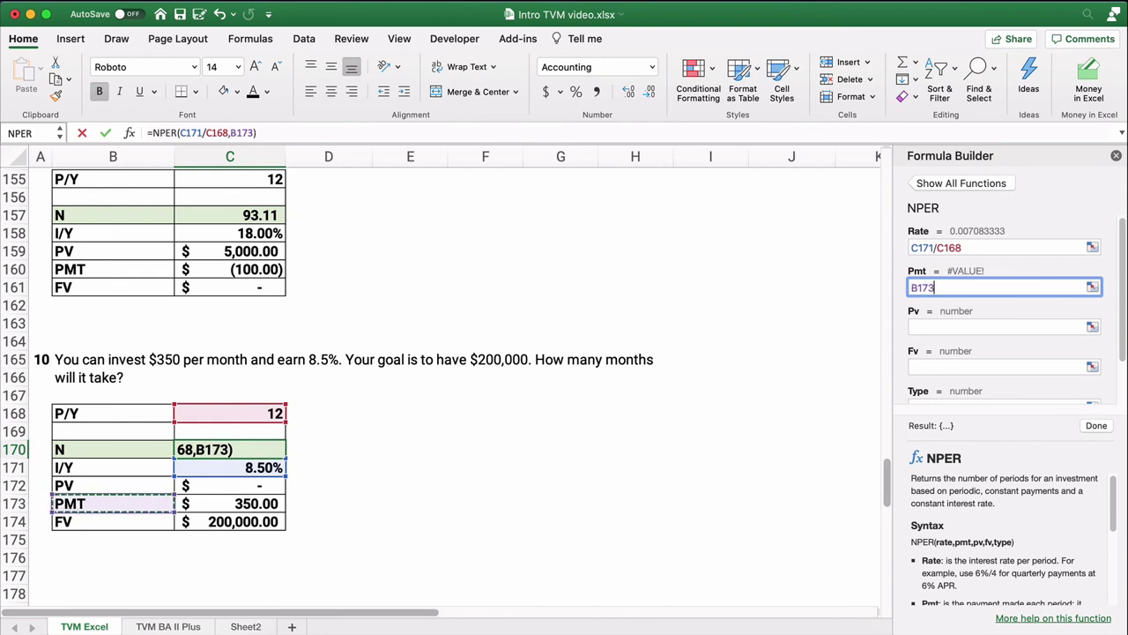
pyautogui.click(229, 504)
pyautogui.click(329, 503)
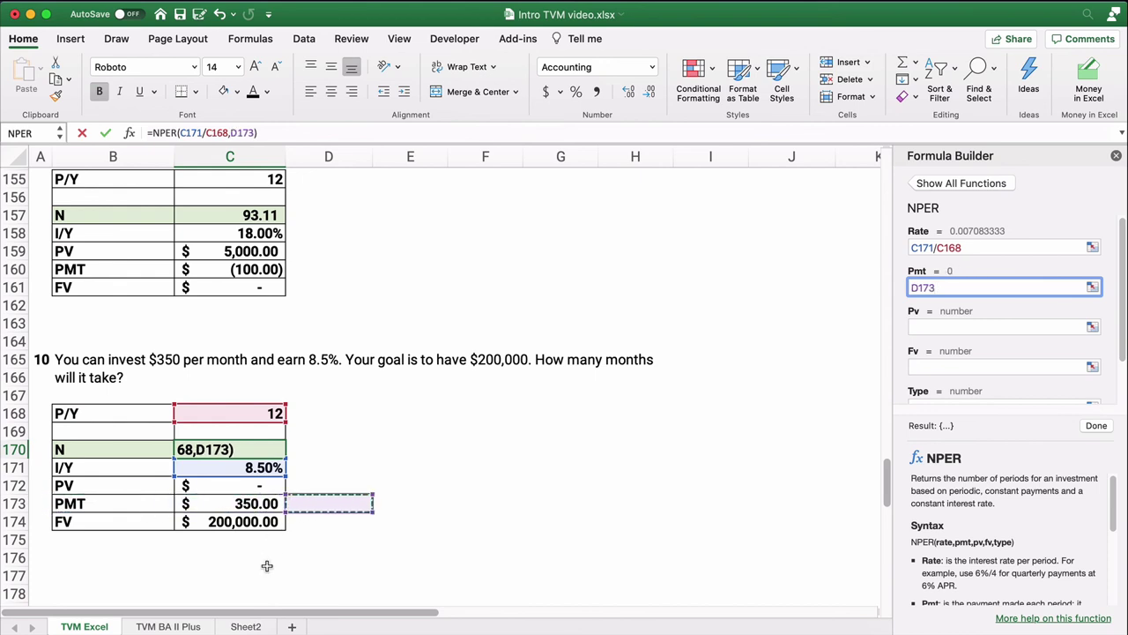
pyautogui.press('BackSpace')
pyautogui.press('BackSpace')
pyautogui.press('BackSpace')
pyautogui.press('BackSpace')
# Set the NPER arguments Pmt to -C173 and Pv to C172
pyautogui.write('-')
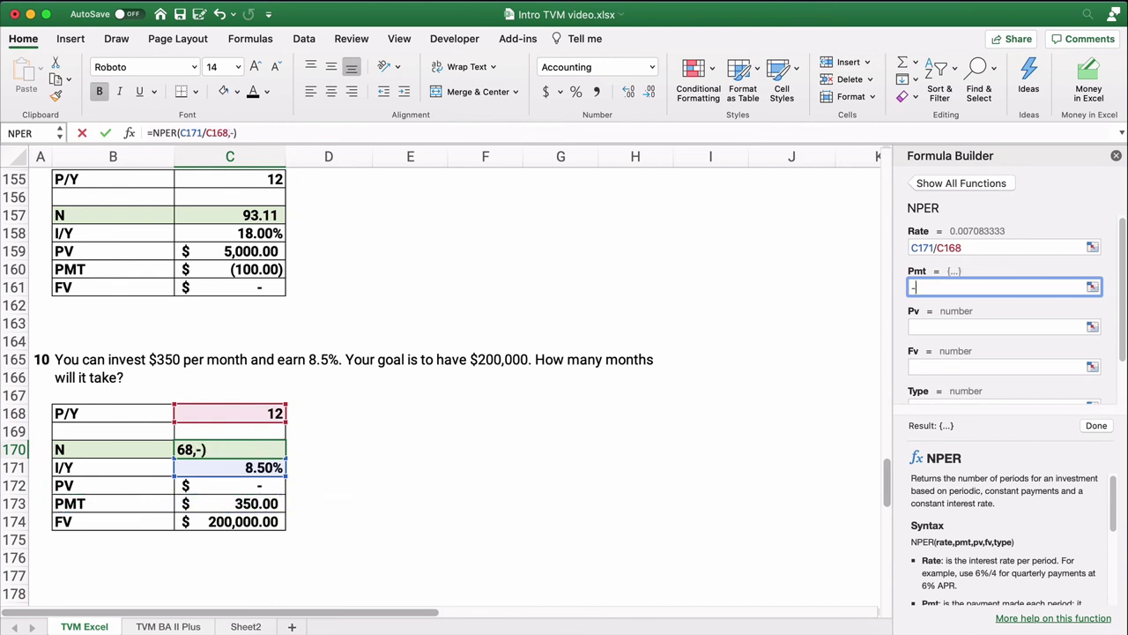
pyautogui.click(257, 507)
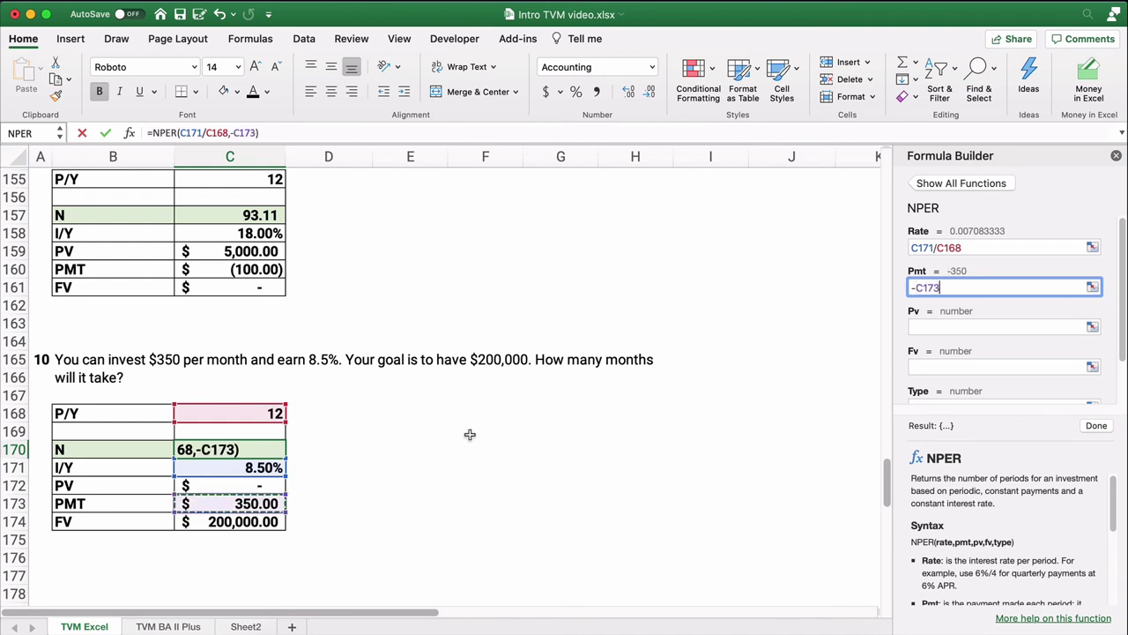
pyautogui.click(921, 325)
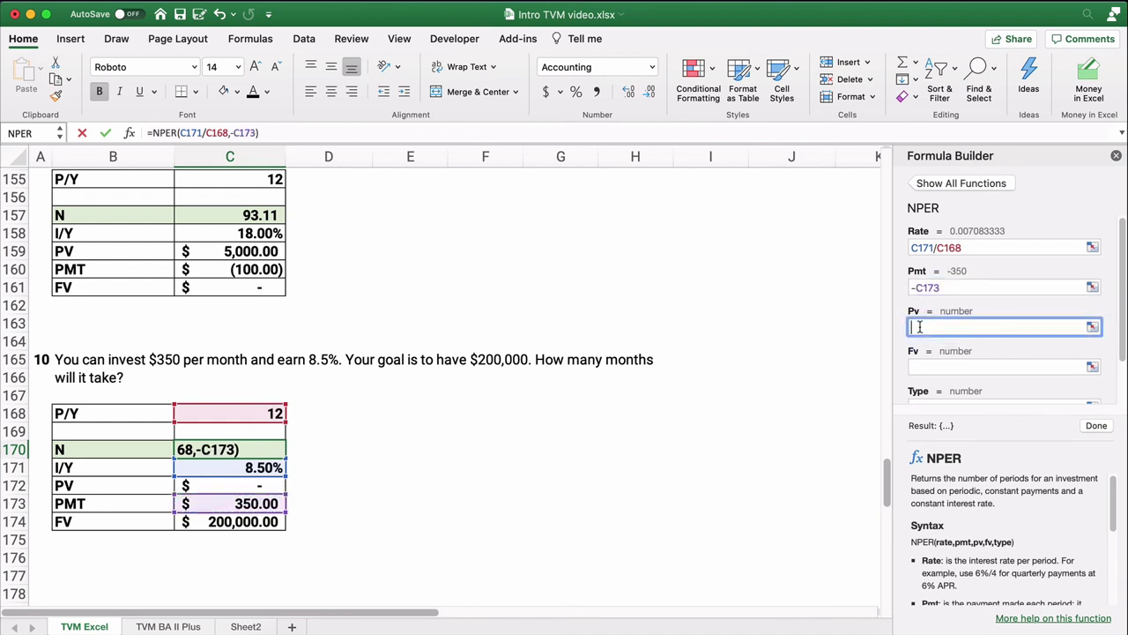
pyautogui.click(263, 484)
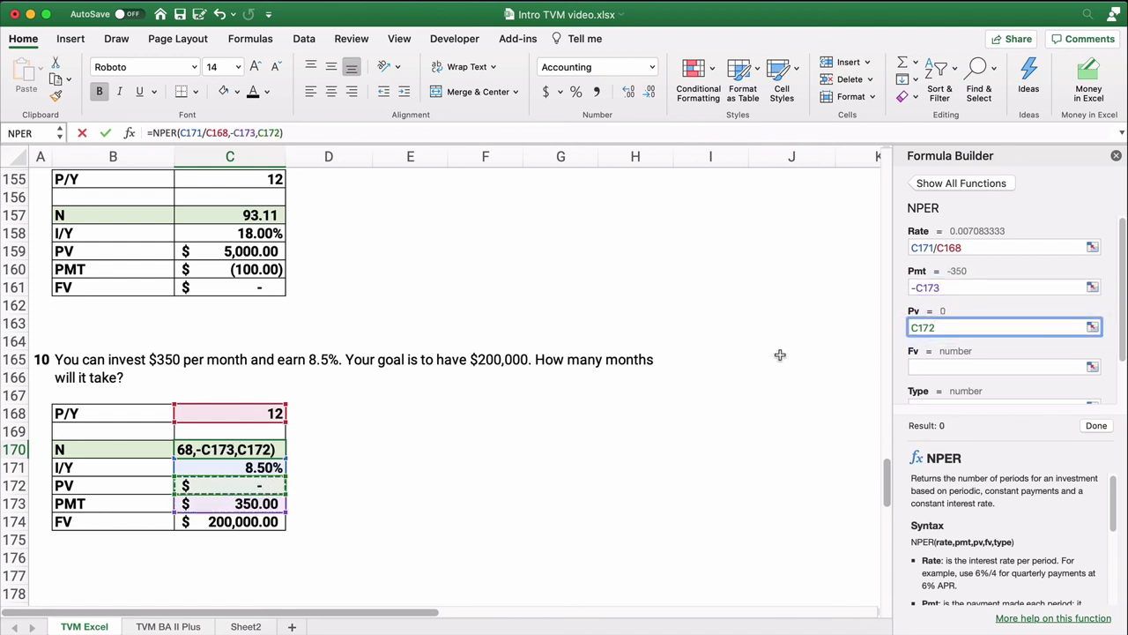
# Complete the NPER function in C170 with Fv C174 and Type 0
pyautogui.click(912, 364)
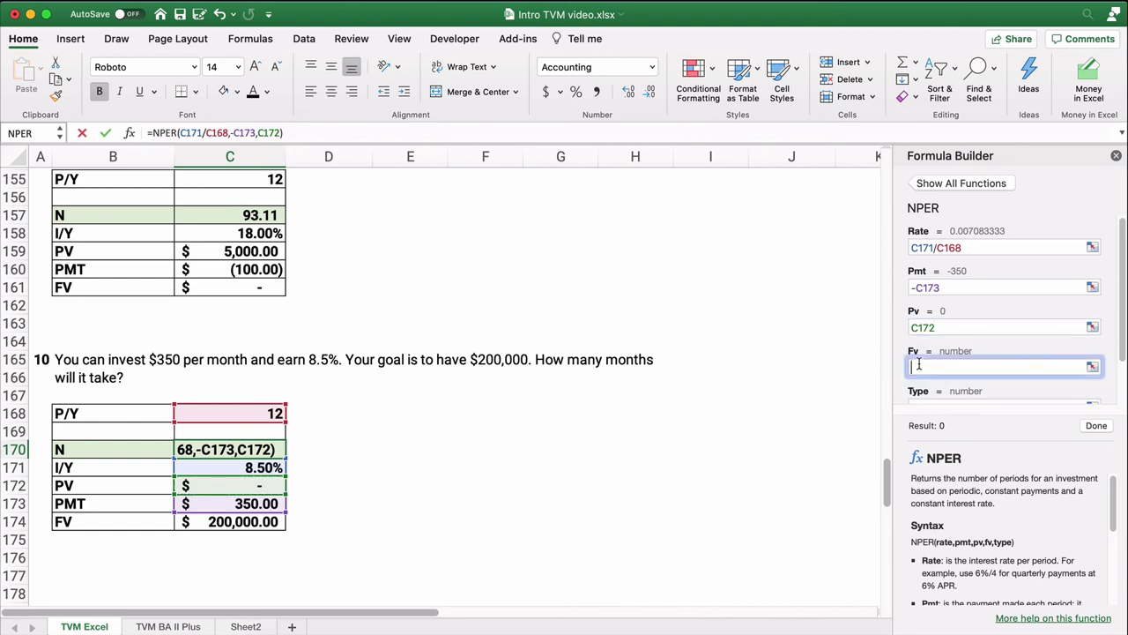
pyautogui.click(244, 525)
pyautogui.scroll(-2, 957, 300)
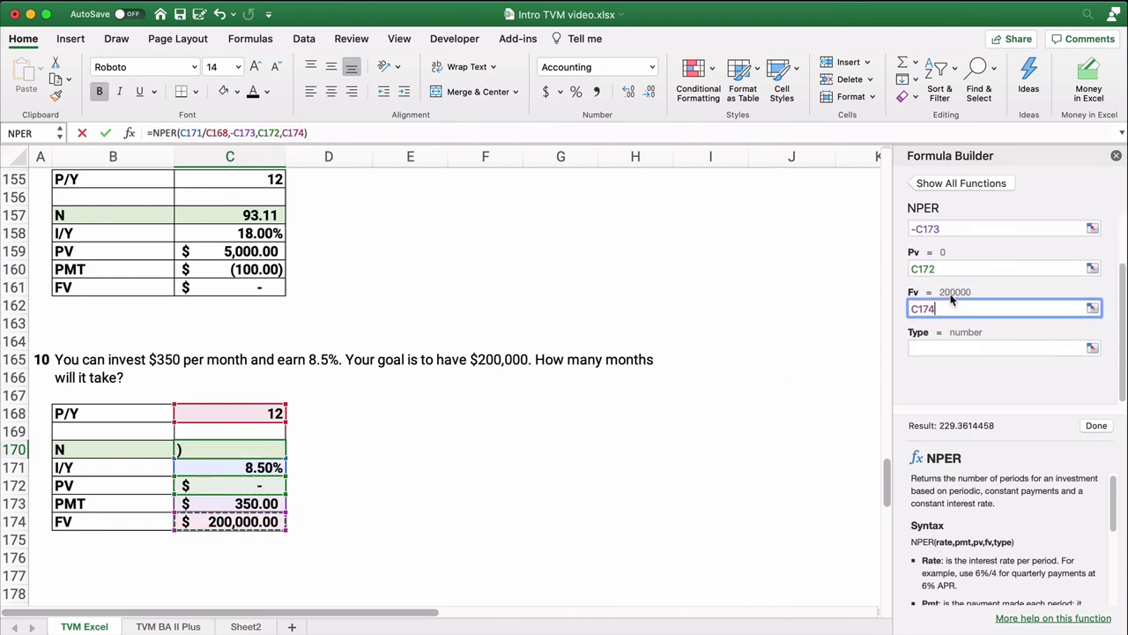
pyautogui.click(921, 353)
pyautogui.write('0')
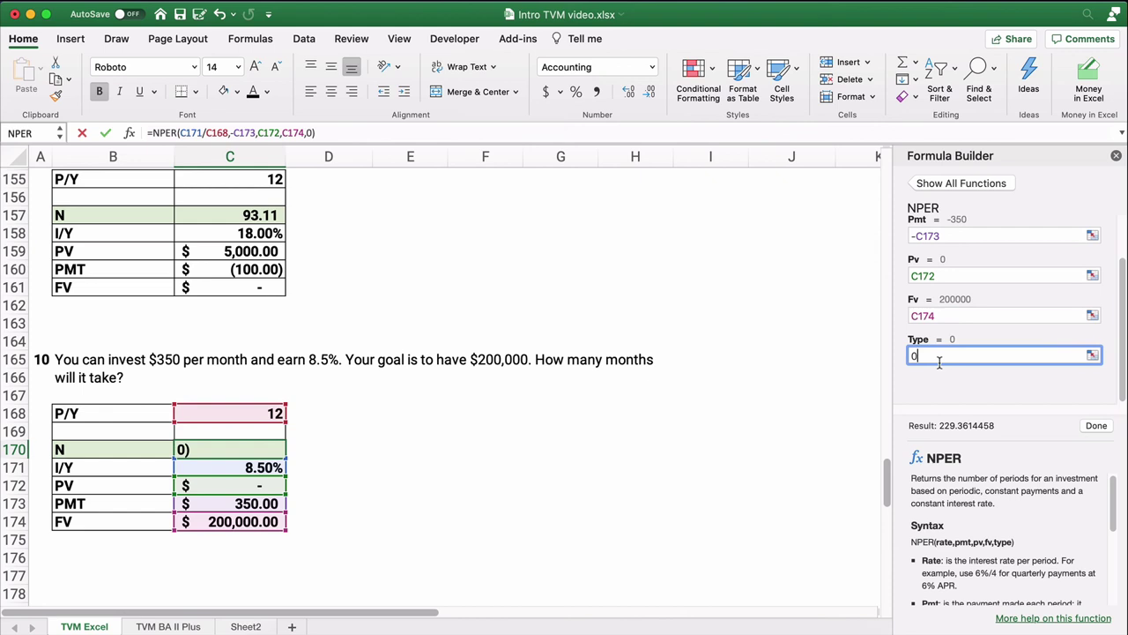
pyautogui.click(1096, 425)
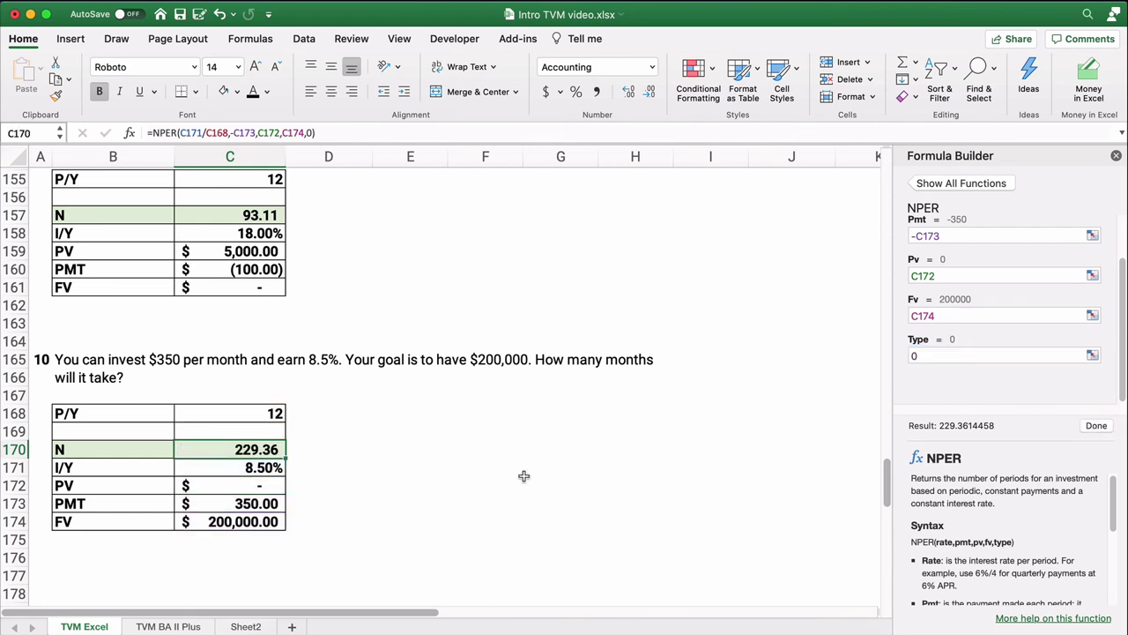
# Convert problem 10's number of months to years in E170 with =C170/12
pyautogui.click(381, 451)
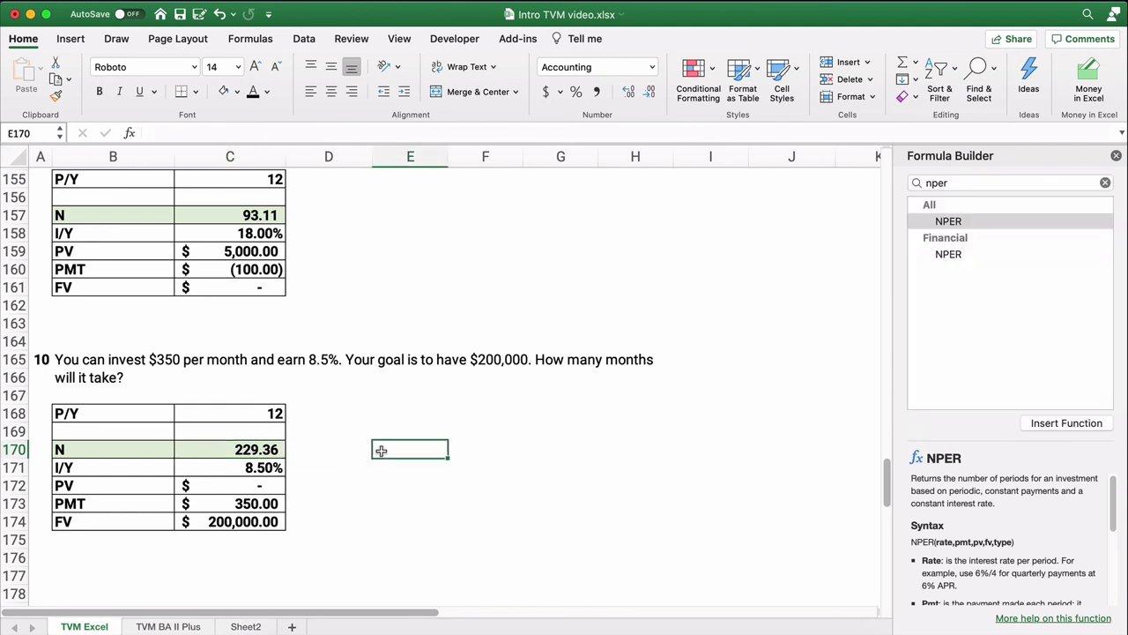
pyautogui.write('=')
pyautogui.press('Left')
pyautogui.press('Left')
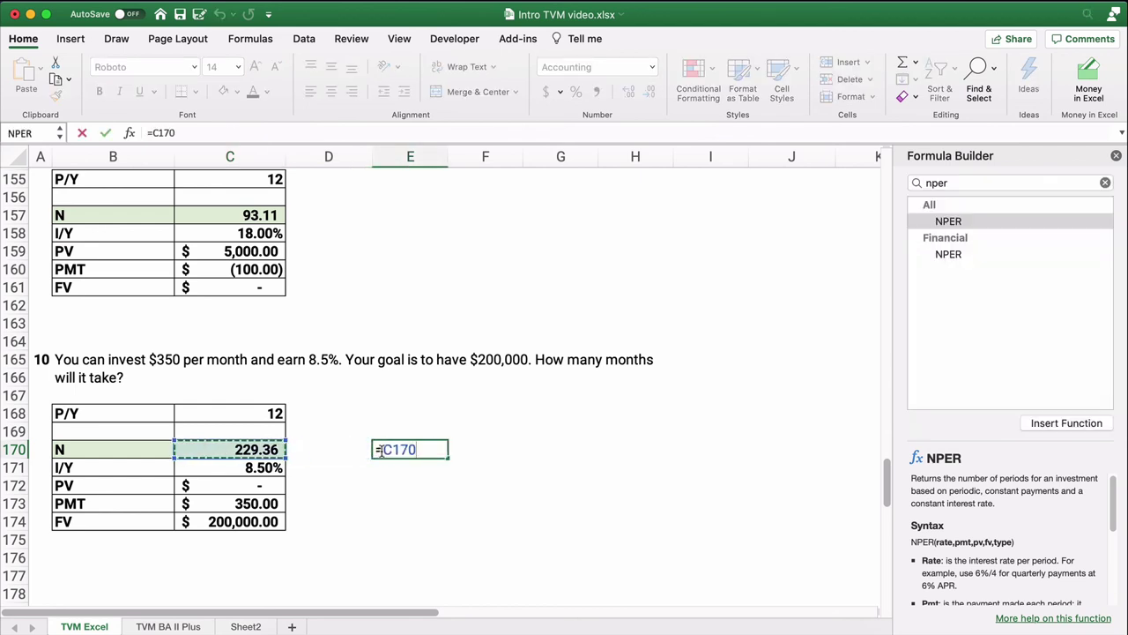
pyautogui.write('/12')
pyautogui.press('Return')
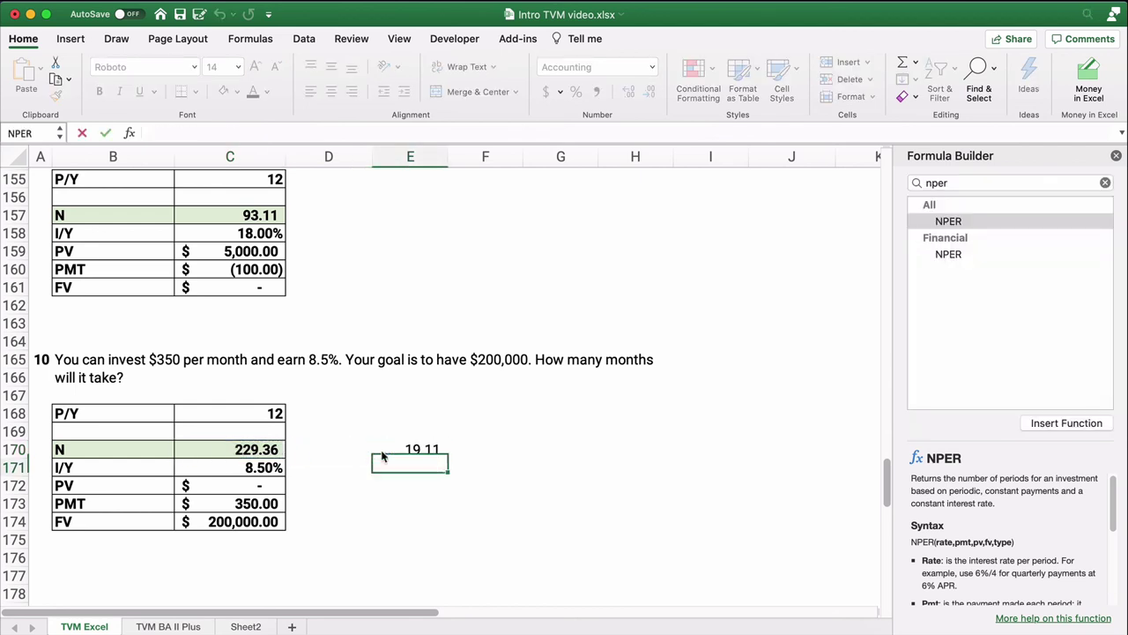
pyautogui.click(416, 450)
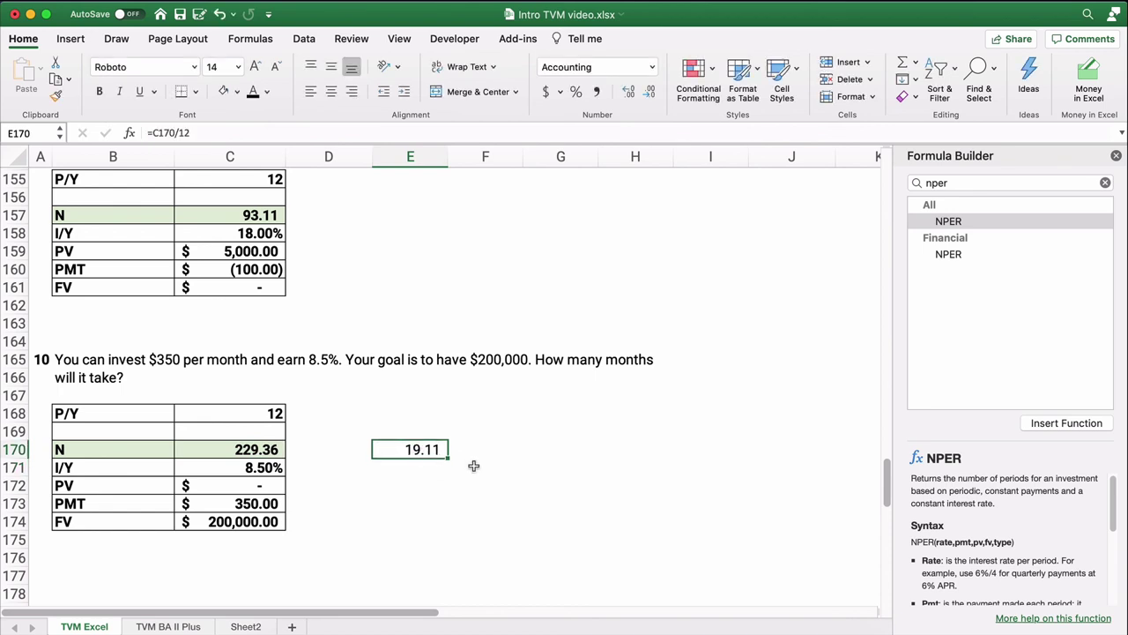